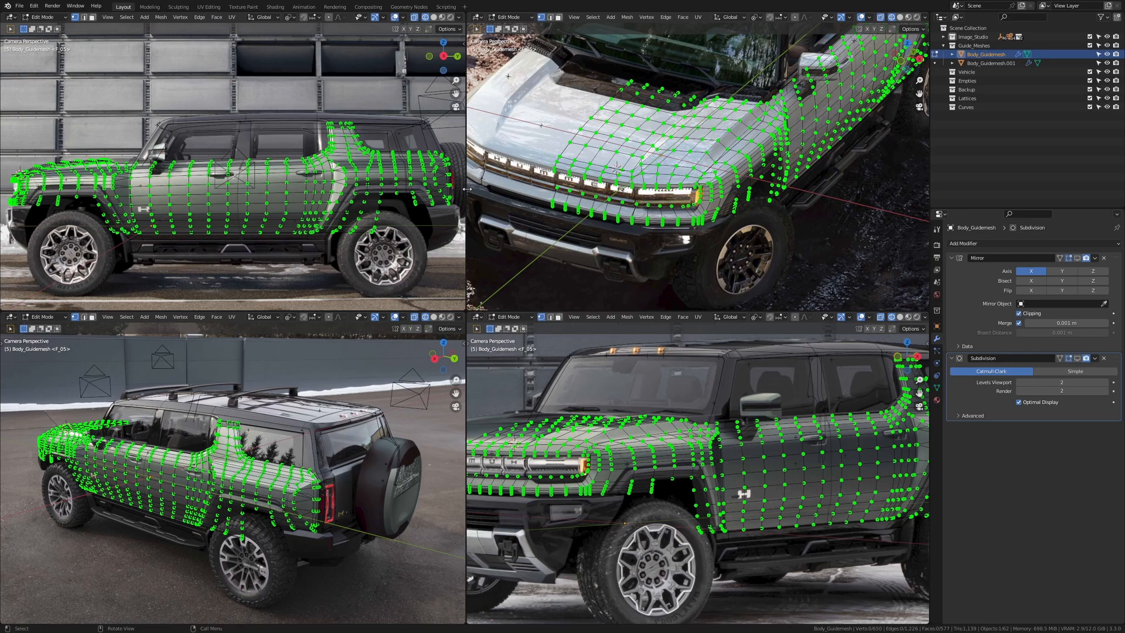
Step: Add an edge loop along the hood just inside its raised crease, using even spacing
{"action": "scroll", "coordinate": [617, 167], "scroll_direction": "up", "scroll_amount": 3}
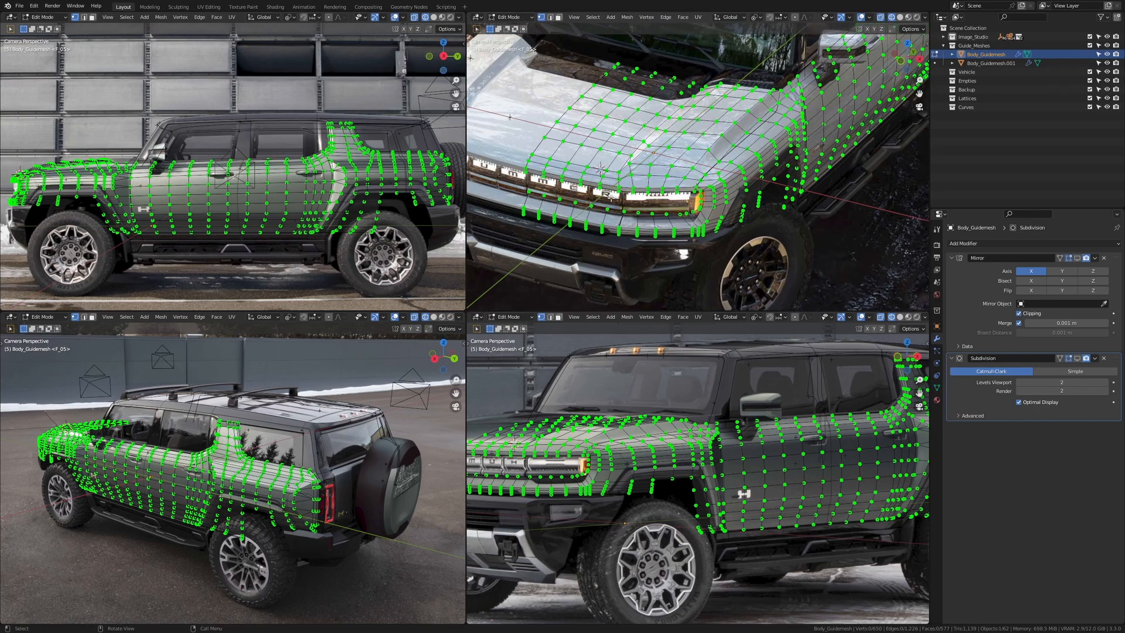
{"action": "scroll", "coordinate": [628, 226], "scroll_direction": "up", "scroll_amount": 2}
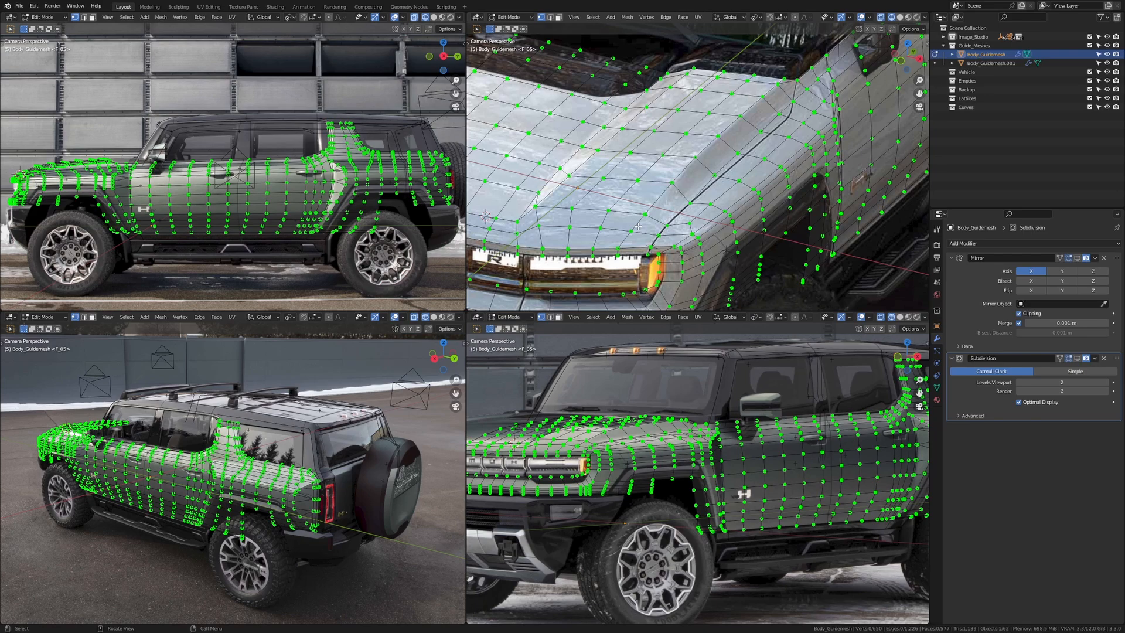
{"action": "scroll", "coordinate": [637, 226], "scroll_direction": "up", "scroll_amount": 2}
{"action": "scroll", "coordinate": [632, 220], "scroll_direction": "down", "scroll_amount": 1}
{"action": "key", "text": "ctrl+r"}
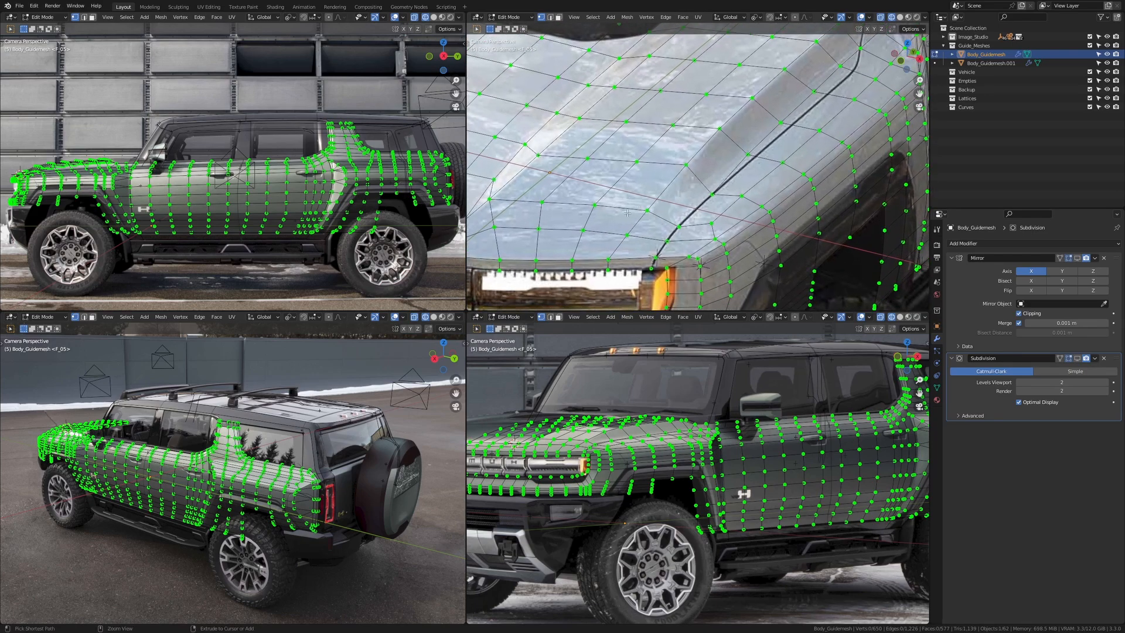
{"action": "left_click", "coordinate": [626, 213]}
{"action": "key", "text": "e"}
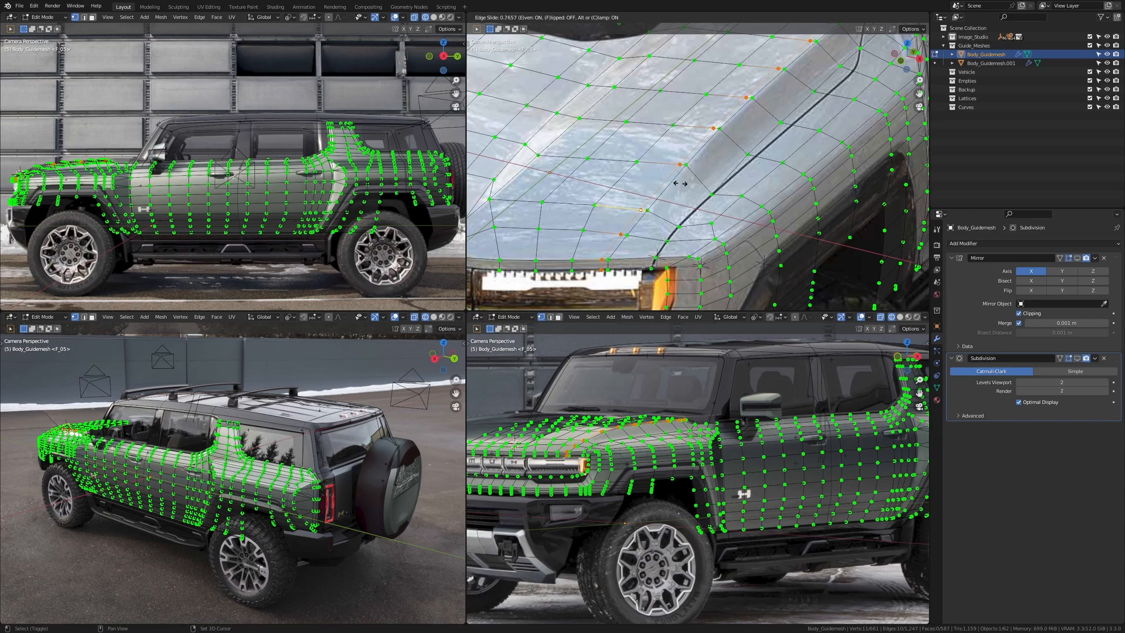
{"action": "left_click", "coordinate": [680, 184]}
Step: Edge-slide the new hood loop slightly to line it up with the crease in the reference photo
{"action": "scroll", "coordinate": [679, 184], "scroll_direction": "up", "scroll_amount": 3}
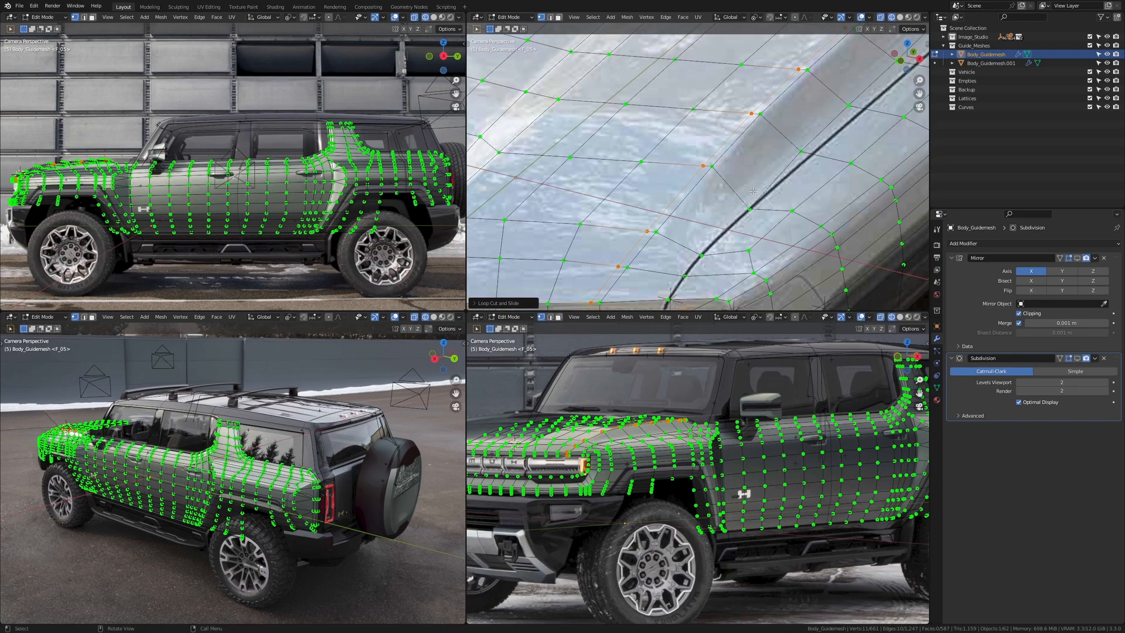
{"action": "key", "text": "g"}
{"action": "key", "text": "g"}
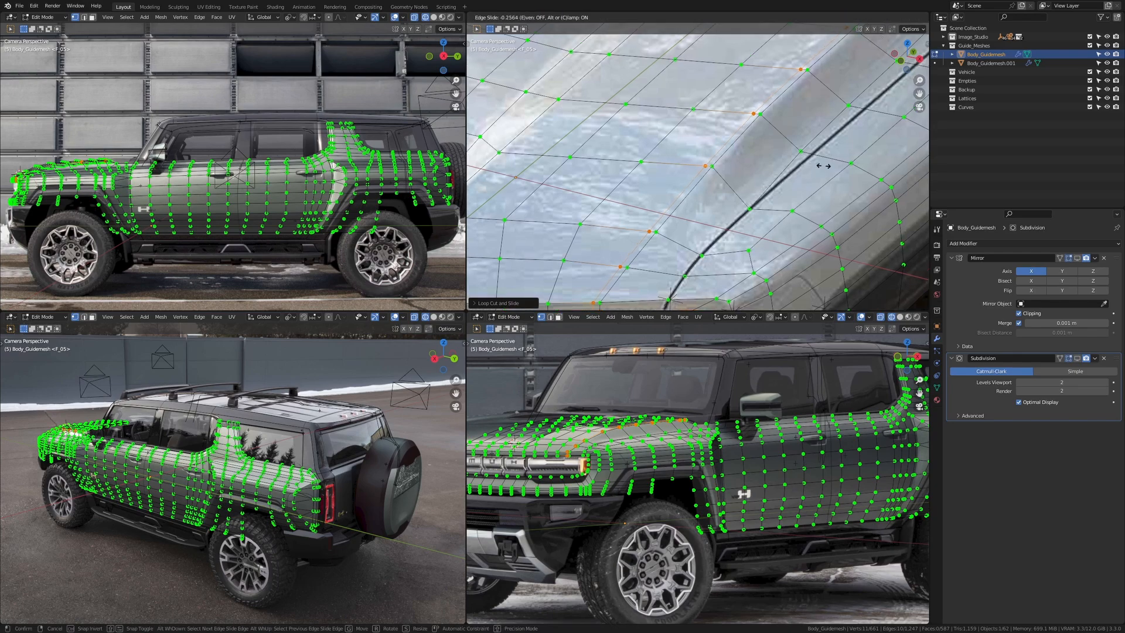
{"action": "left_click", "coordinate": [824, 166]}
Step: Add a second edge loop on the fender side of the hood crease, even and flipped to follow the crease
{"action": "middle_click_drag", "start_coordinate": [784, 133], "coordinate": [727, 159], "text": "shift"}
{"action": "key", "text": "ctrl+r"}
{"action": "left_click", "coordinate": [728, 160]}
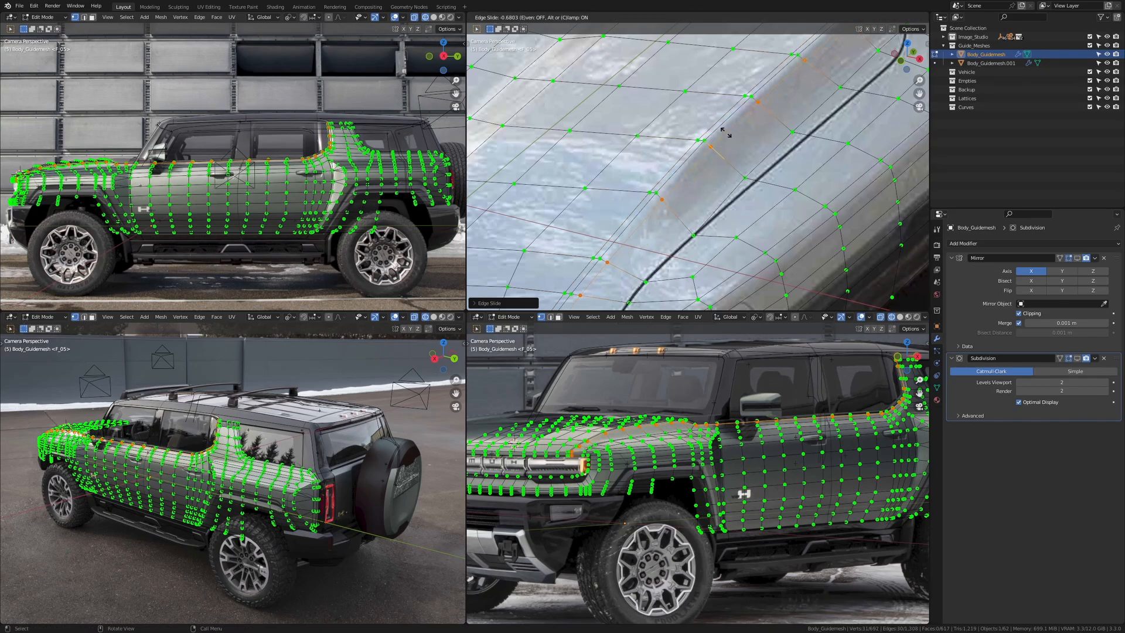
{"action": "key", "text": "e"}
{"action": "key", "text": "f"}
{"action": "left_click", "coordinate": [726, 104]}
Step: Dissolve the part of the new loop that runs behind the hood's rear corner along the window line
{"action": "middle_click_drag", "start_coordinate": [726, 104], "coordinate": [646, 213], "text": "shift"}
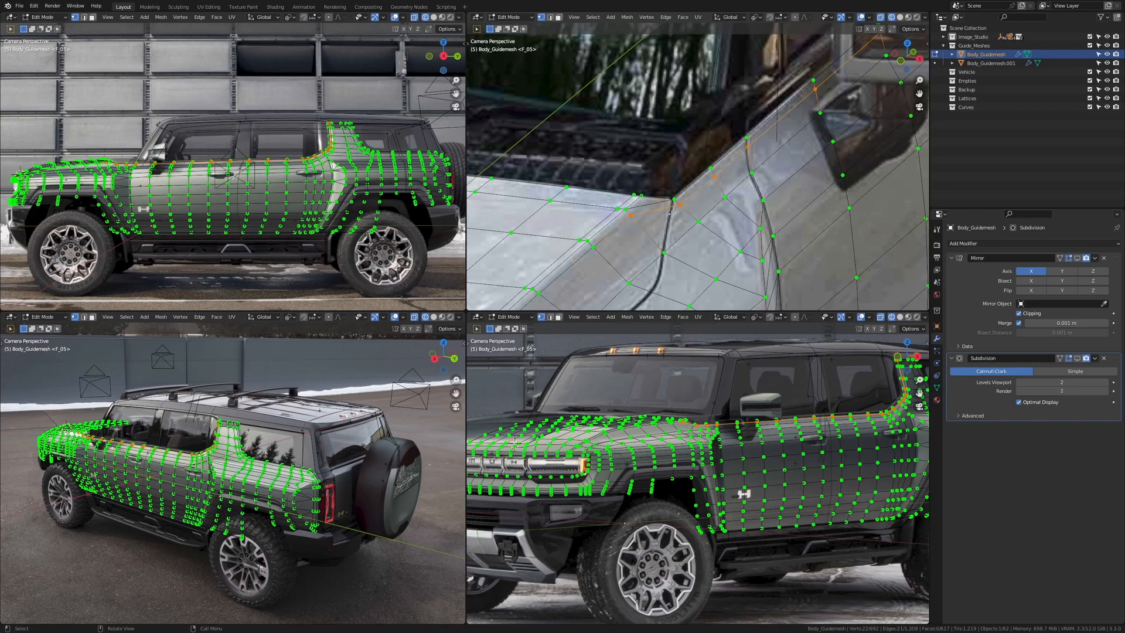
{"action": "scroll", "coordinate": [705, 216], "scroll_direction": "up", "scroll_amount": 2}
{"action": "key", "text": "x"}
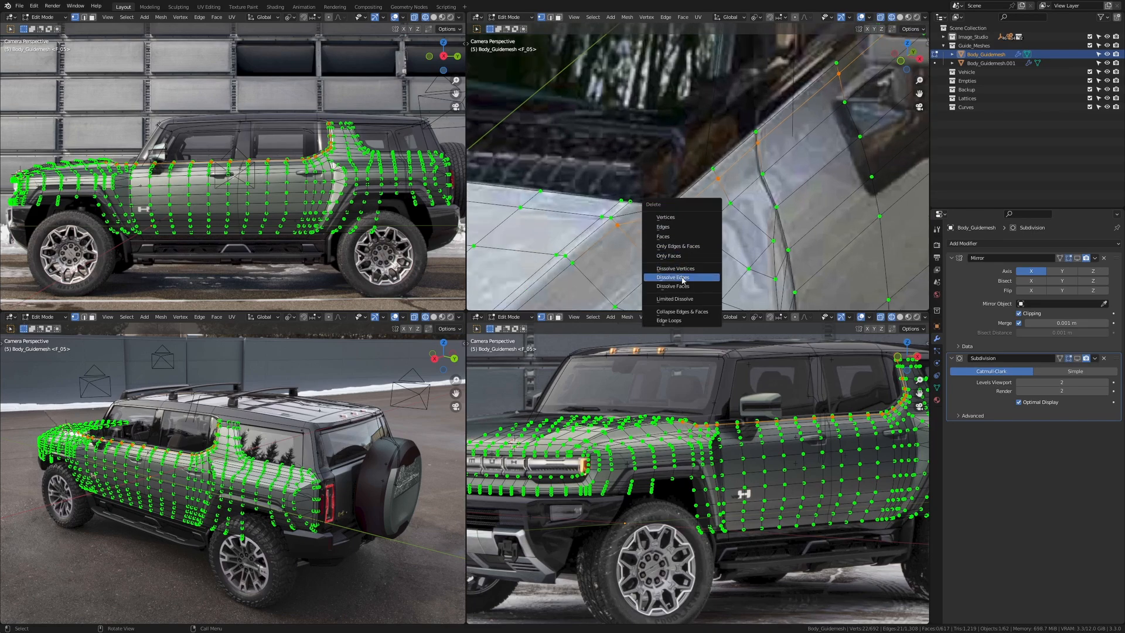
{"action": "left_click", "coordinate": [683, 277]}
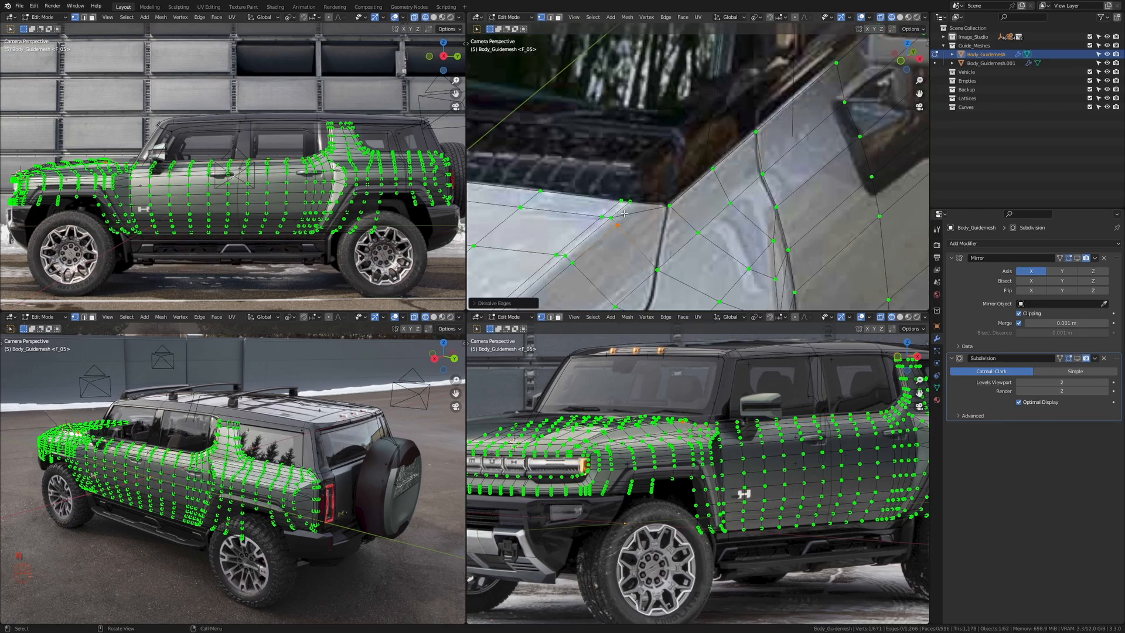
{"action": "key", "text": "k"}
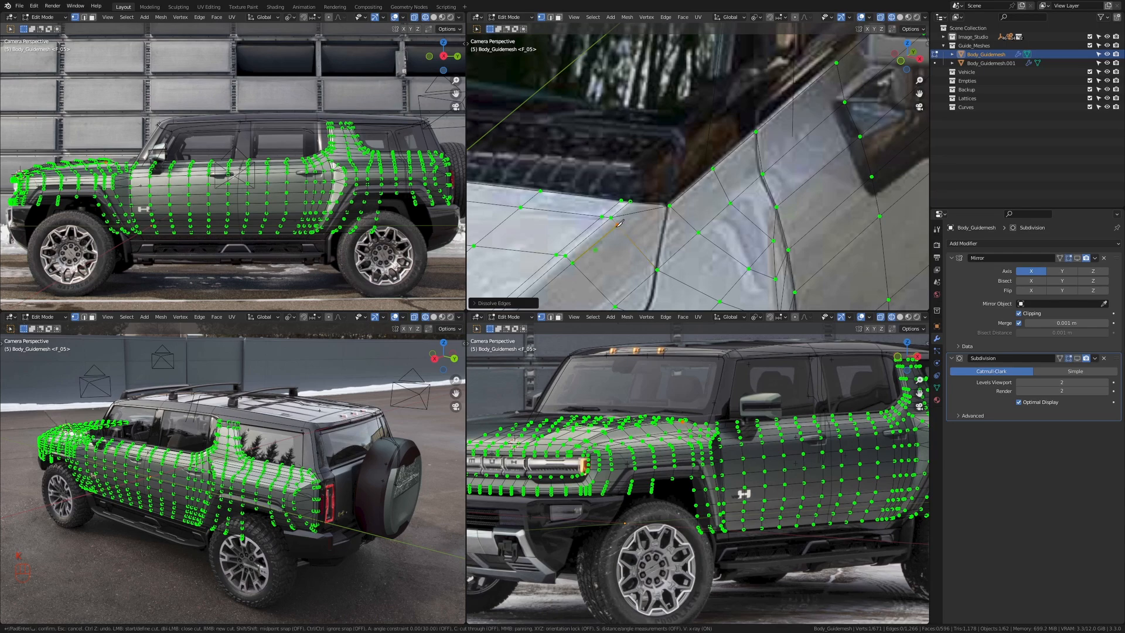
{"action": "scroll", "coordinate": [625, 221], "scroll_direction": "down", "scroll_amount": 2}
{"action": "middle_click_drag", "start_coordinate": [625, 221], "coordinate": [696, 216], "text": "shift"}
{"action": "scroll", "coordinate": [657, 218], "scroll_direction": "up", "scroll_amount": 2}
{"action": "key", "text": "k"}
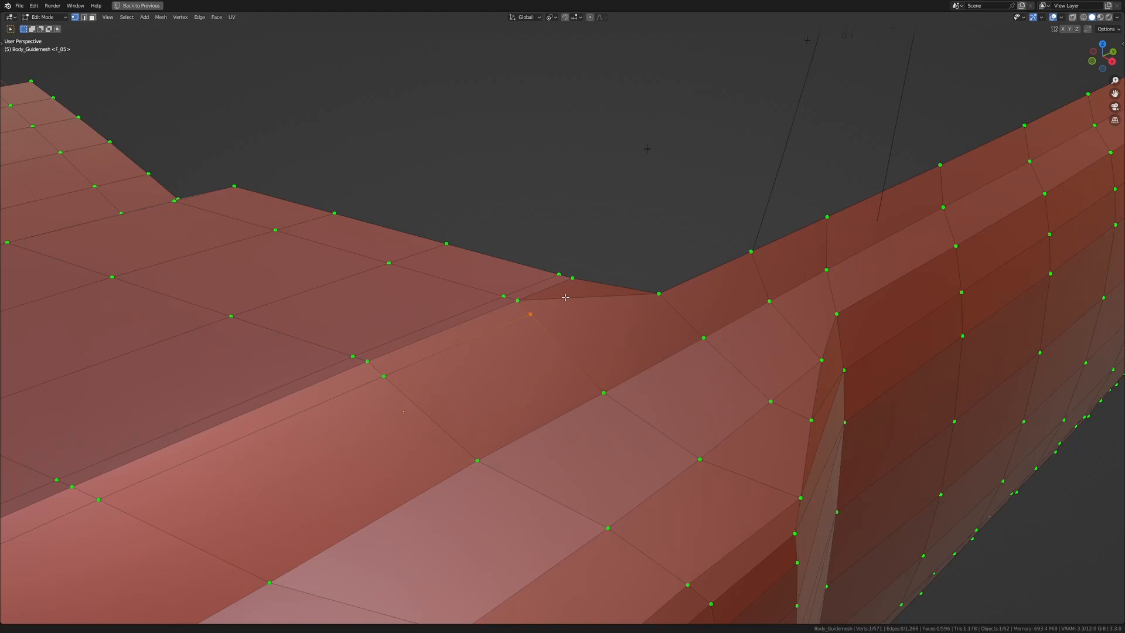
Step: Knife-cut from the loose end vertex of the crease loop to the hood's rear boundary edge
{"action": "middle_click_drag", "start_coordinate": [457, 410], "coordinate": [487, 405]}
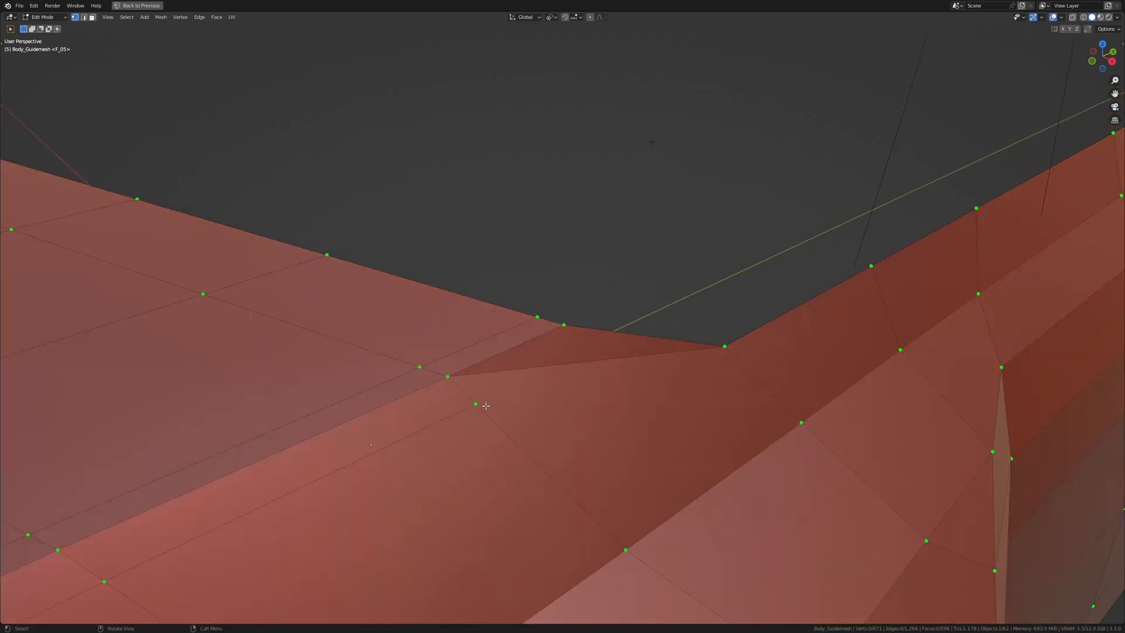
{"action": "key", "text": "k"}
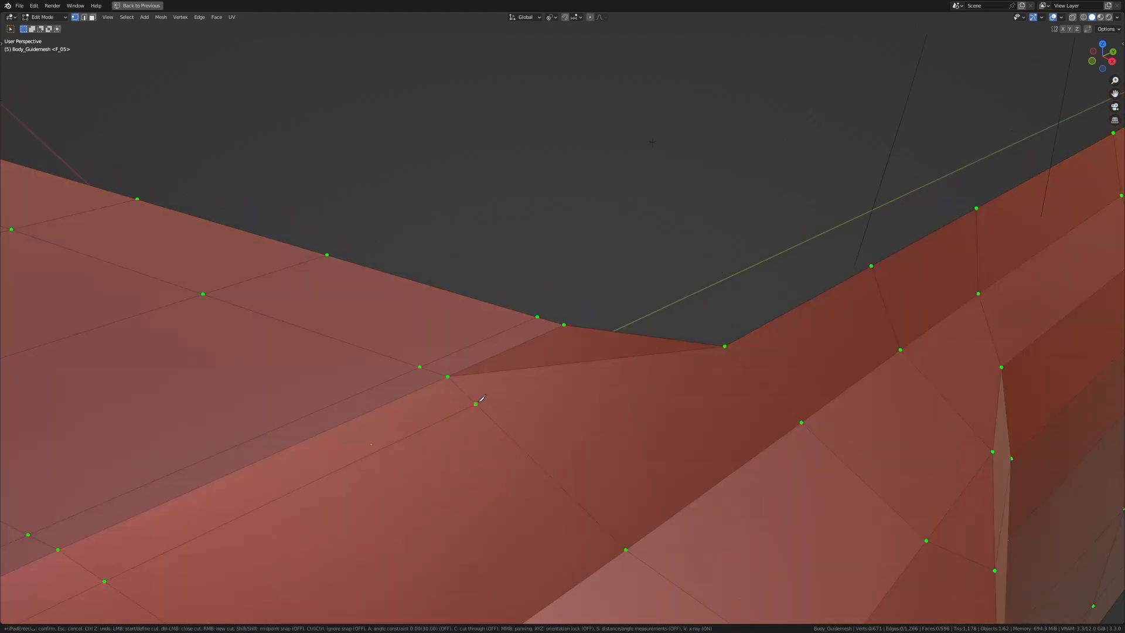
{"action": "left_click", "coordinate": [475, 404]}
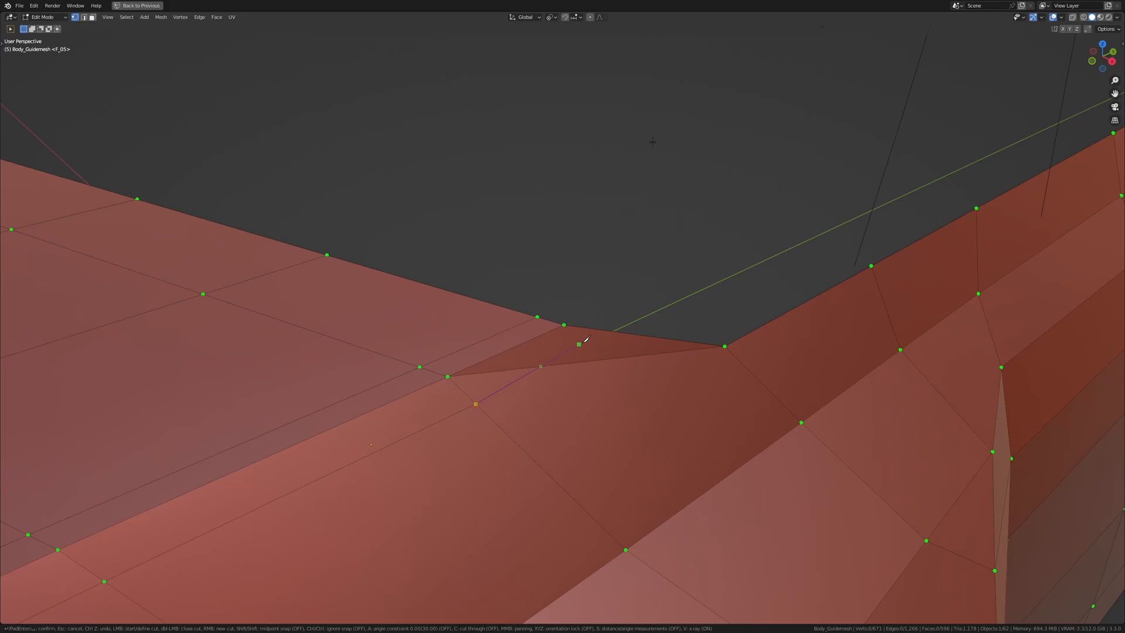
{"action": "left_click", "coordinate": [628, 332]}
{"action": "key", "text": "Return"}
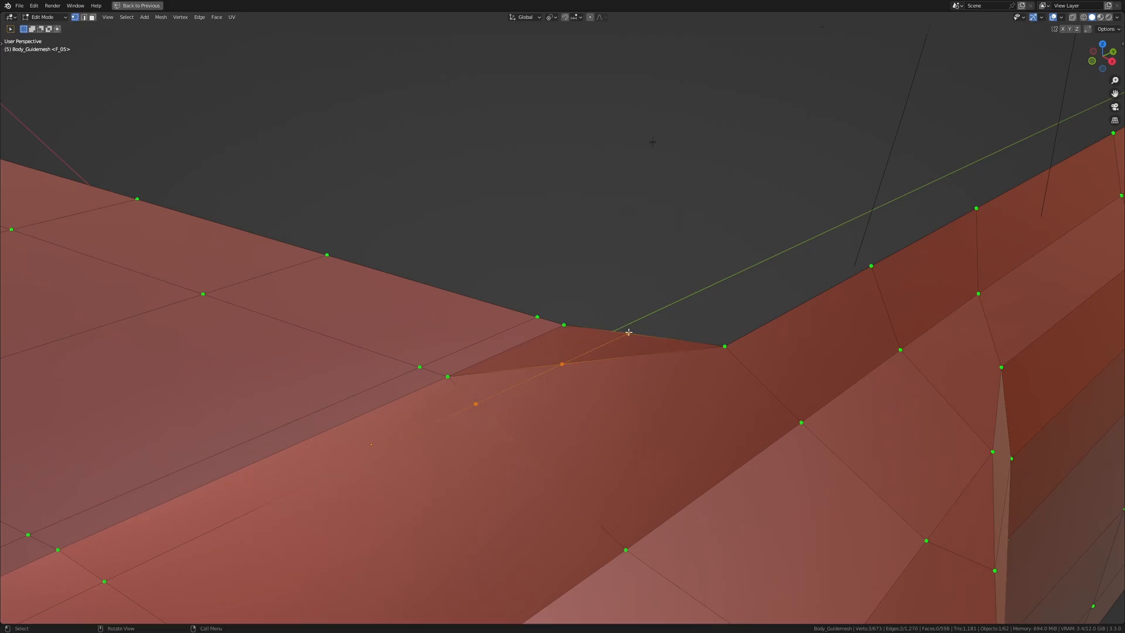
Step: Merge the cut's middle vertex into the end vertex of the crease loop
{"action": "left_click", "coordinate": [560, 364]}
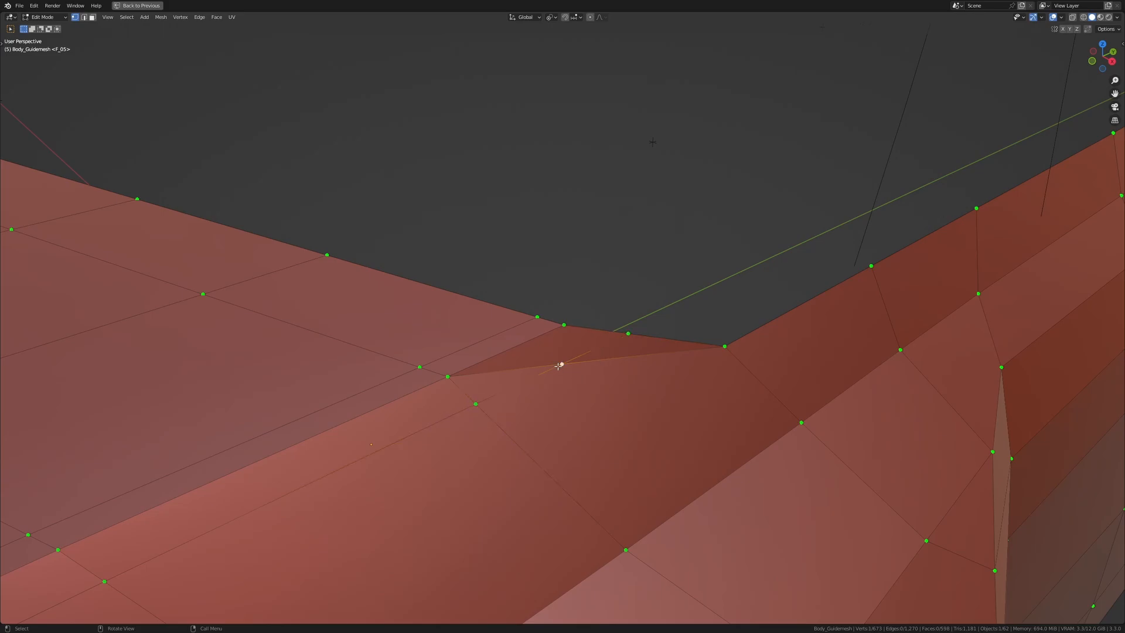
{"action": "left_click", "coordinate": [484, 404], "text": "shift"}
{"action": "key", "text": "m"}
{"action": "left_click", "coordinate": [510, 453]}
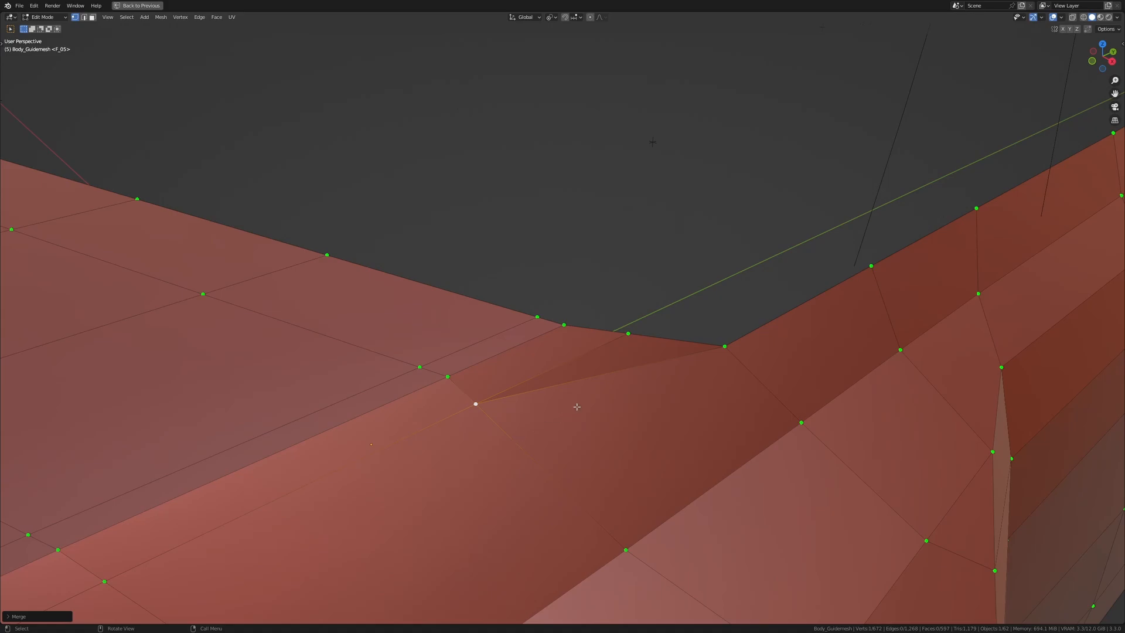
Step: Vertex-slide the hood's rear corner vertex forward along its edge with clamping off
{"action": "left_click", "coordinate": [725, 346]}
{"action": "middle_click_drag", "start_coordinate": [727, 346], "coordinate": [587, 342]}
{"action": "key", "text": "g"}
{"action": "key", "text": "g"}
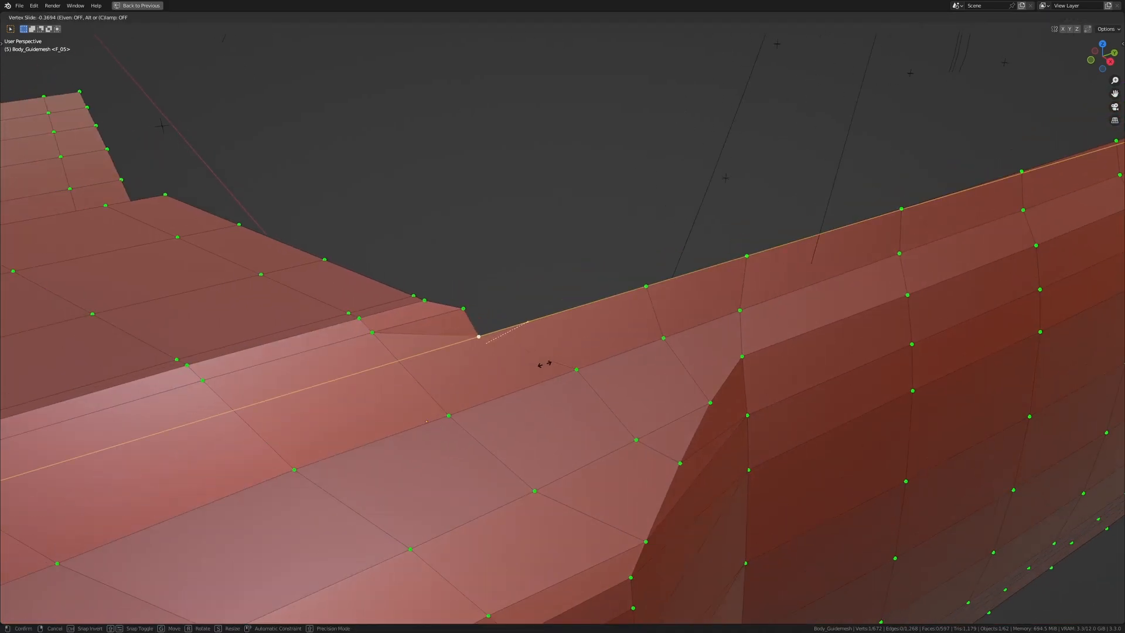
{"action": "key", "text": "c"}
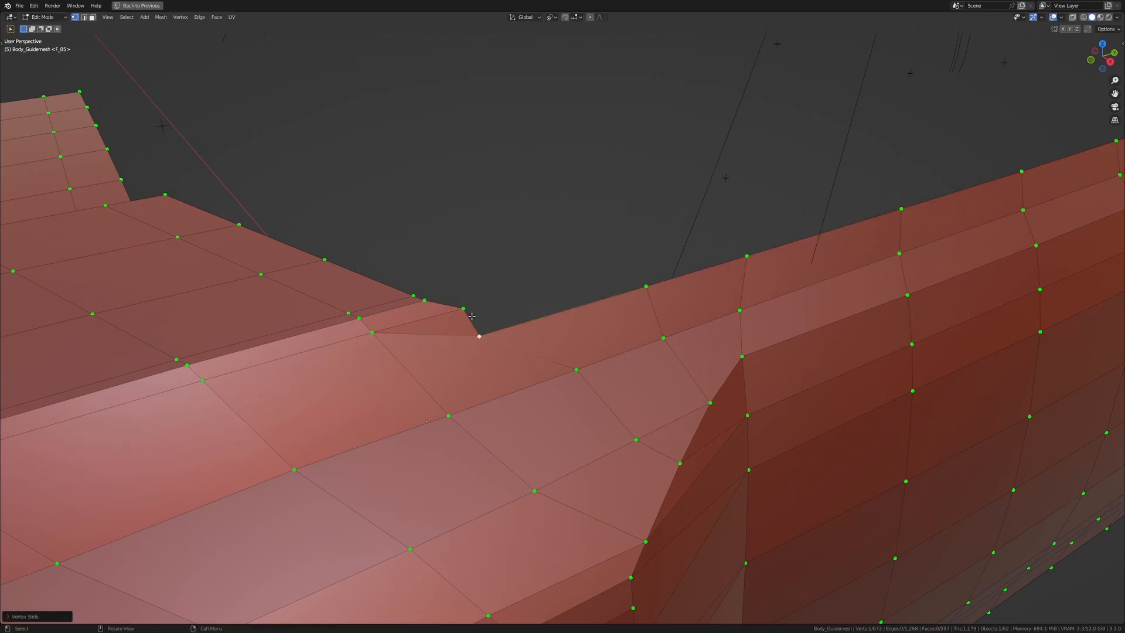
{"action": "left_click", "coordinate": [522, 318]}
Step: Slide the two fender vertices below the hood's rear corner forward along their edge rows
{"action": "left_click", "coordinate": [592, 375]}
{"action": "key", "text": "g"}
{"action": "key", "text": "g"}
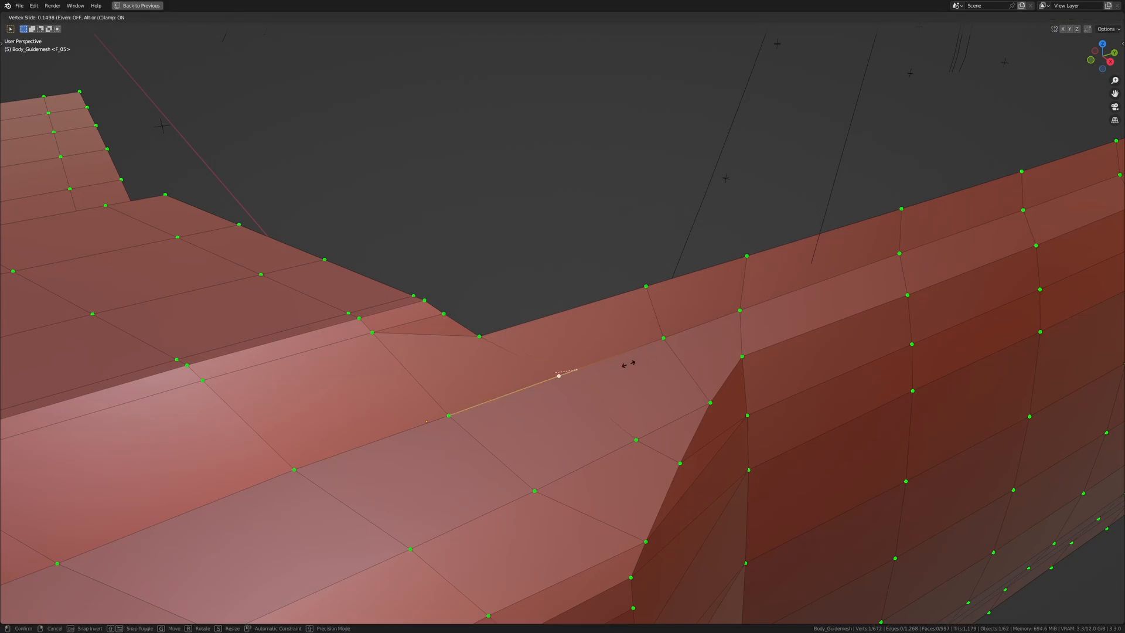
{"action": "left_click", "coordinate": [606, 369]}
{"action": "middle_click_drag", "start_coordinate": [607, 369], "coordinate": [656, 304]}
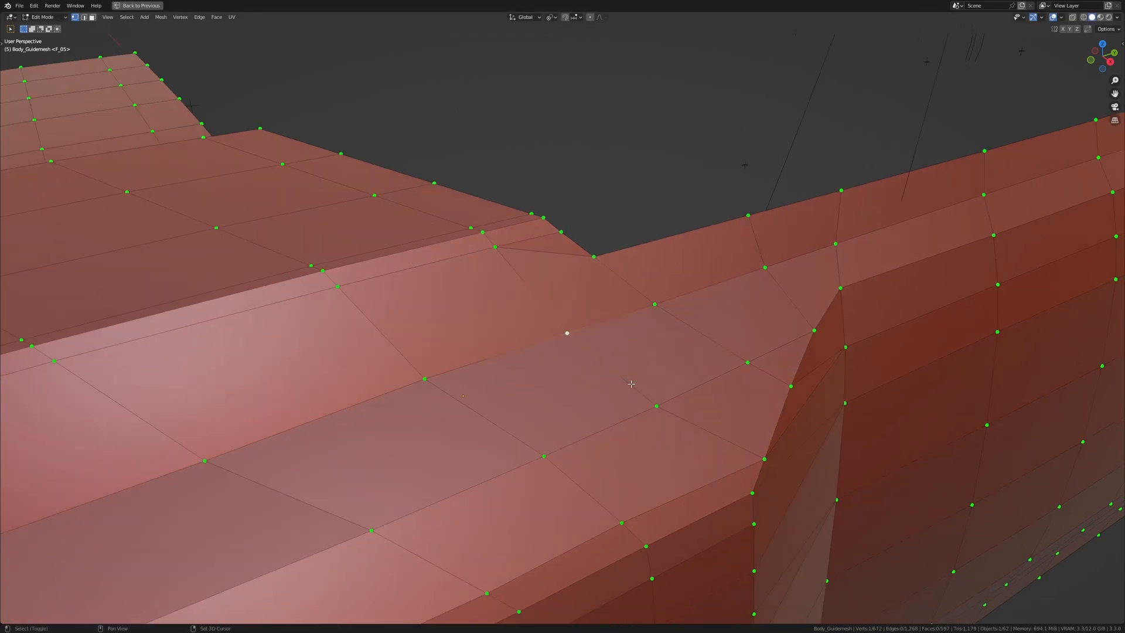
{"action": "left_click", "coordinate": [657, 406], "text": "shift"}
{"action": "key", "text": "g"}
{"action": "key", "text": "g"}
{"action": "left_click", "coordinate": [644, 385]}
Step: Slide the next fender vertices ahead of the corner along their edges to even out the spacing
{"action": "middle_click_drag", "start_coordinate": [537, 389], "coordinate": [554, 359], "text": "shift"}
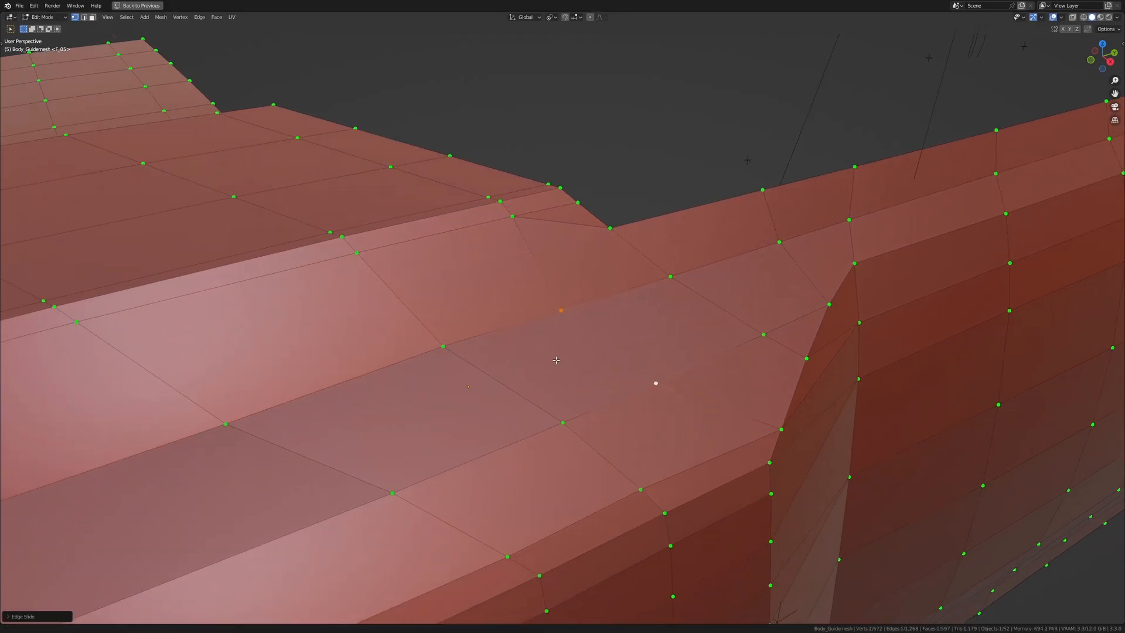
{"action": "left_click", "coordinate": [555, 415]}
{"action": "key", "text": "g"}
{"action": "key", "text": "g"}
{"action": "left_click", "coordinate": [527, 421]}
{"action": "left_click", "coordinate": [455, 357]}
{"action": "key", "text": "g"}
{"action": "key", "text": "g"}
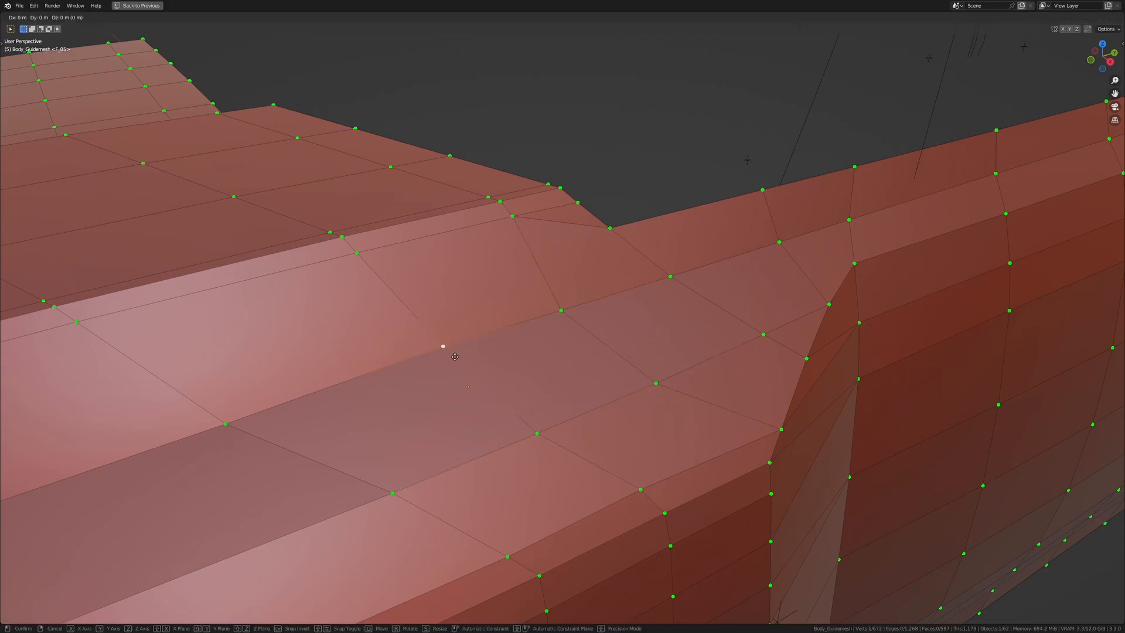
{"action": "left_click", "coordinate": [448, 356]}
Step: Select the vertex path along the hood's rear edge and edge-slide it backward with clamping off
{"action": "scroll", "coordinate": [623, 339], "scroll_direction": "down", "scroll_amount": 4}
{"action": "scroll", "coordinate": [625, 349], "scroll_direction": "up", "scroll_amount": 3}
{"action": "middle_click_drag", "start_coordinate": [622, 340], "coordinate": [618, 344]}
{"action": "left_click", "coordinate": [618, 364]}
{"action": "middle_click_drag", "start_coordinate": [419, 256], "coordinate": [424, 256]}
{"action": "left_click", "coordinate": [121, 51], "text": "ctrl"}
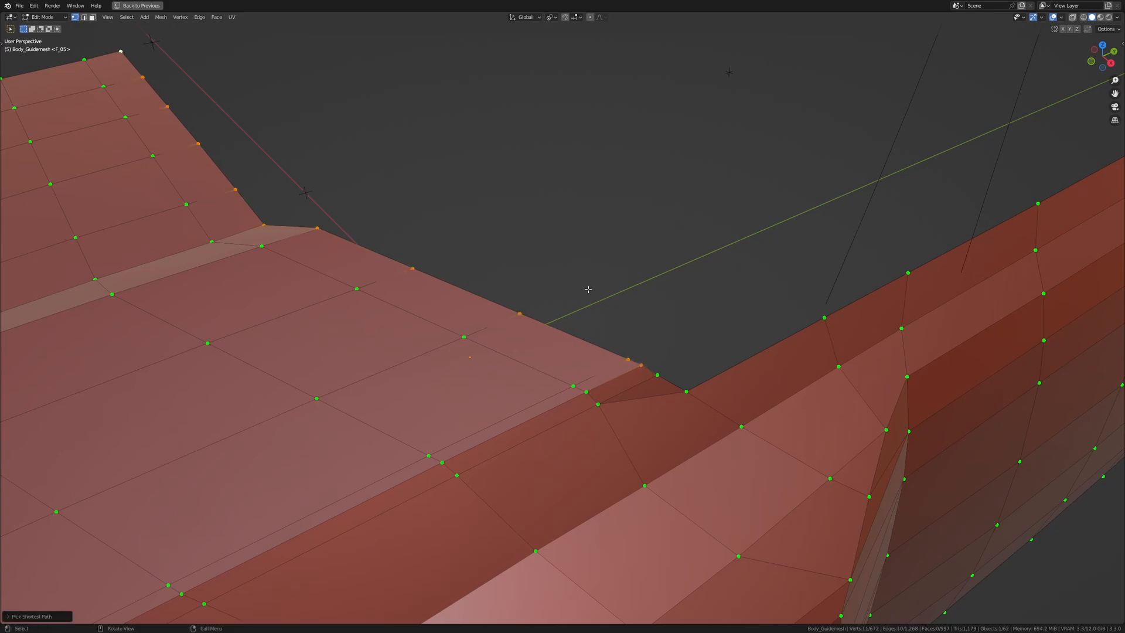
{"action": "left_click", "coordinate": [658, 374], "text": "ctrl"}
{"action": "key", "text": "g"}
{"action": "key", "text": "g"}
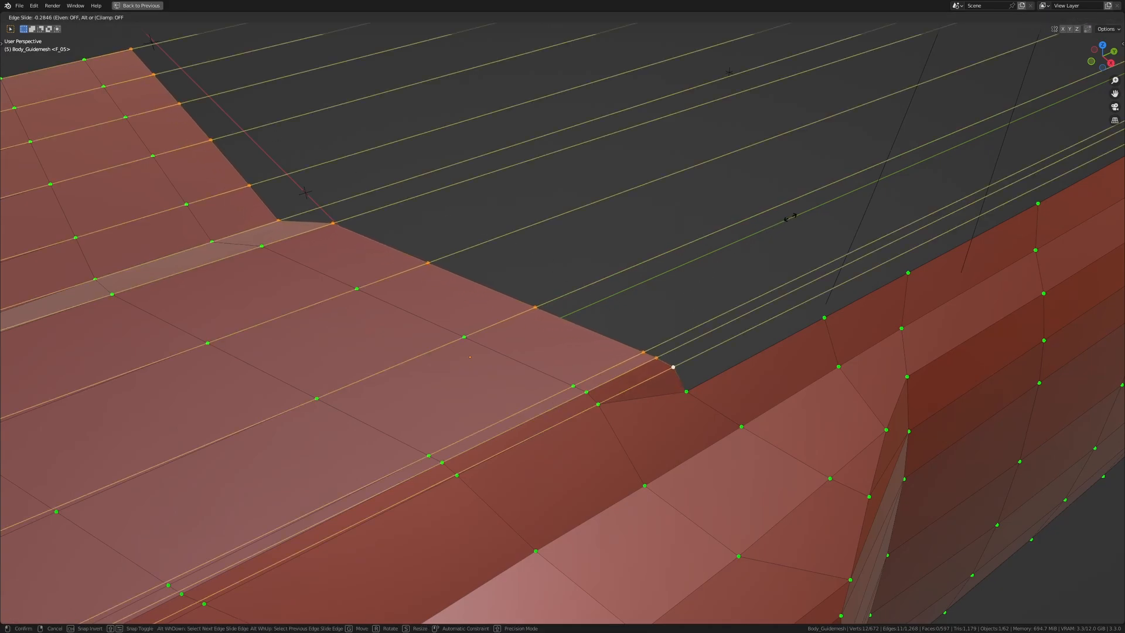
{"action": "left_click", "coordinate": [678, 284]}
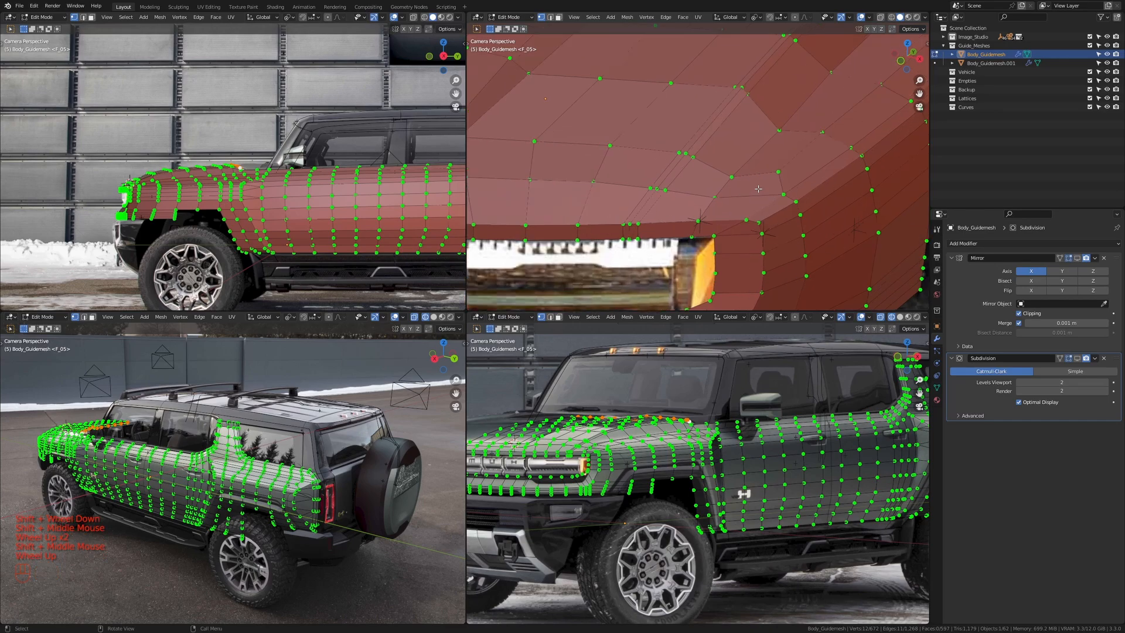
Step: Return to Object Mode, enable the Subdivision modifier's viewport display and switch the front three-quarter view to wireframe
{"action": "key", "text": "Tab"}
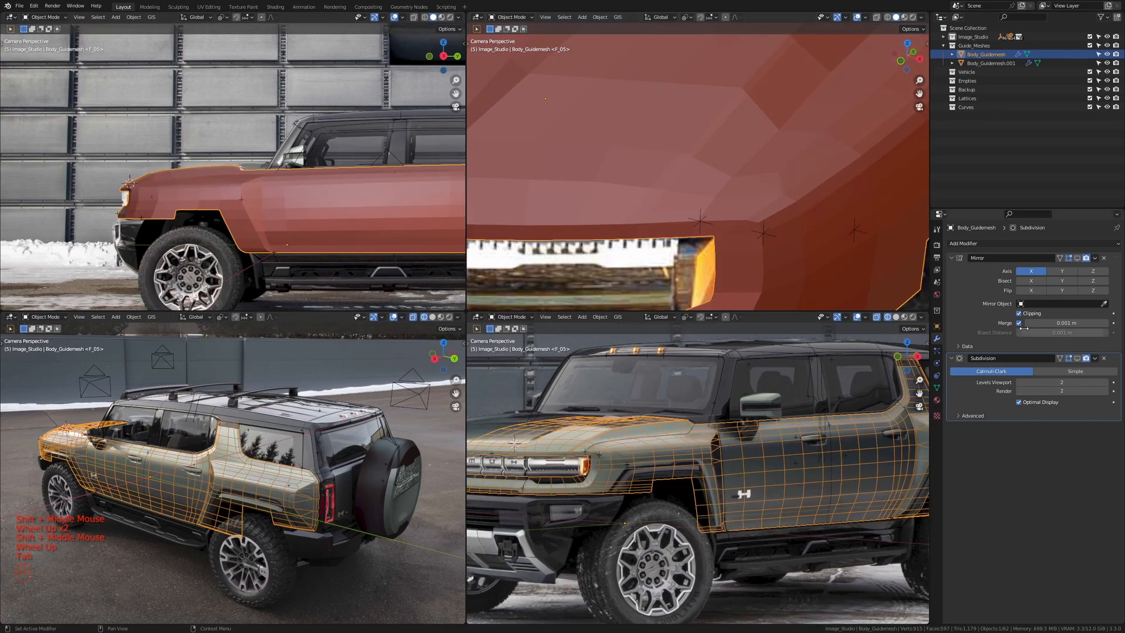
{"action": "left_click", "coordinate": [1076, 358]}
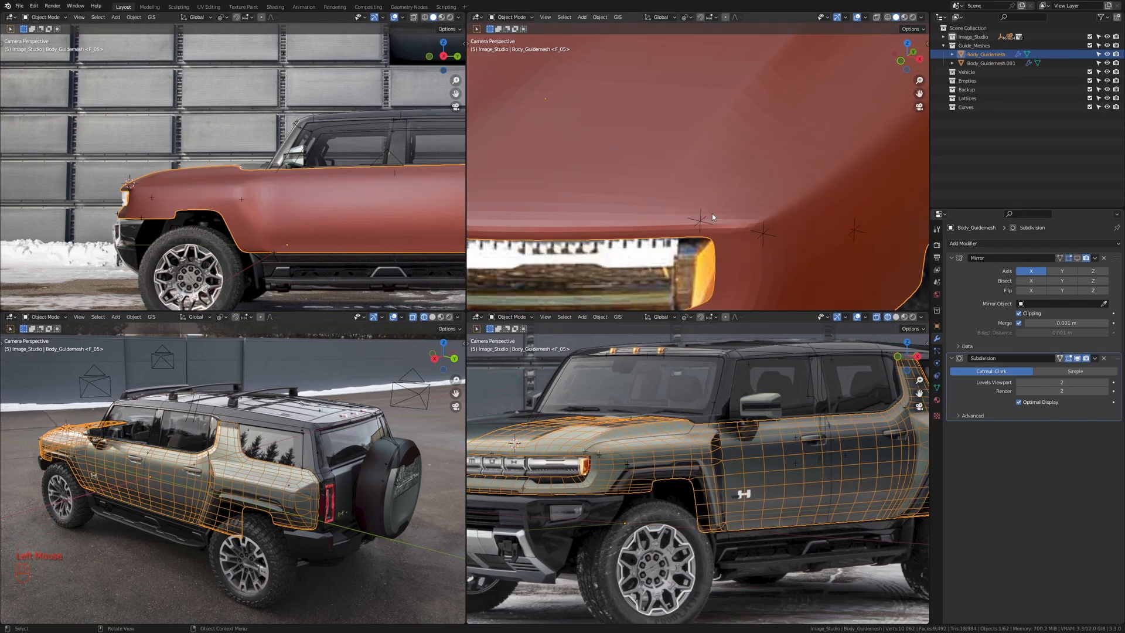
{"action": "key", "text": "z"}
Step: Compare the subdivided mesh with the hood crease and headlight corner in both front photos, hiding and restoring the mesh
{"action": "scroll", "coordinate": [719, 200], "scroll_direction": "up", "scroll_amount": 2}
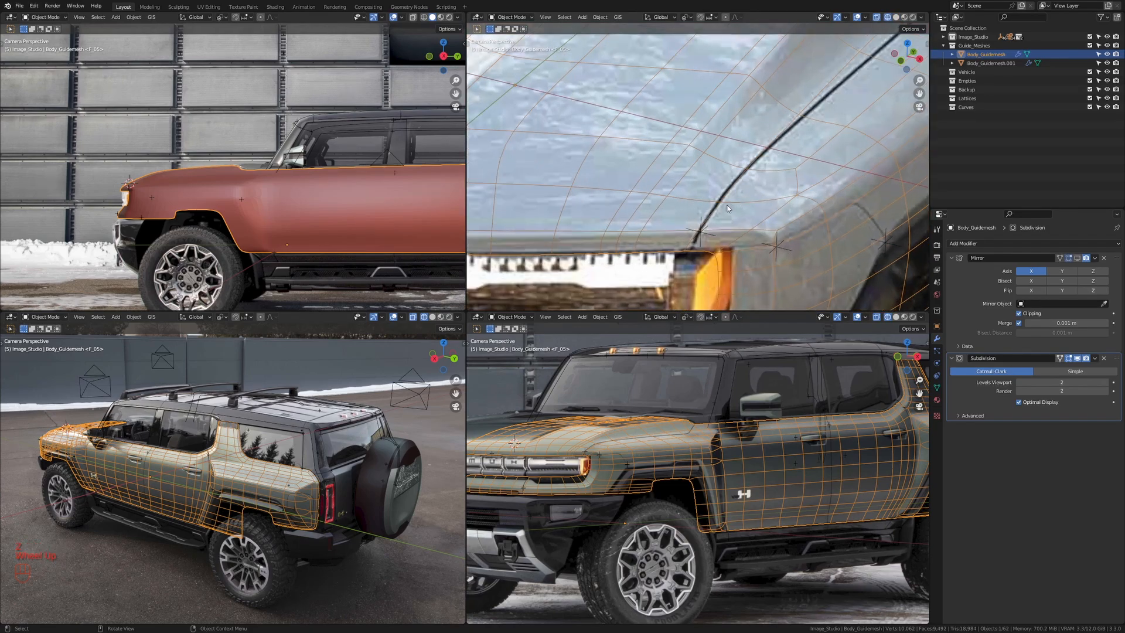
{"action": "middle_click_drag", "start_coordinate": [719, 201], "coordinate": [716, 227], "text": "shift"}
{"action": "scroll", "coordinate": [747, 183], "scroll_direction": "down", "scroll_amount": 1}
{"action": "middle_click_drag", "start_coordinate": [747, 183], "coordinate": [717, 193], "text": "shift"}
{"action": "scroll", "coordinate": [752, 135], "scroll_direction": "down", "scroll_amount": 1}
{"action": "middle_click_drag", "start_coordinate": [752, 134], "coordinate": [708, 162], "text": "shift"}
{"action": "middle_click_drag", "start_coordinate": [753, 126], "coordinate": [722, 144], "text": "shift"}
{"action": "scroll", "coordinate": [735, 124], "scroll_direction": "down", "scroll_amount": 1}
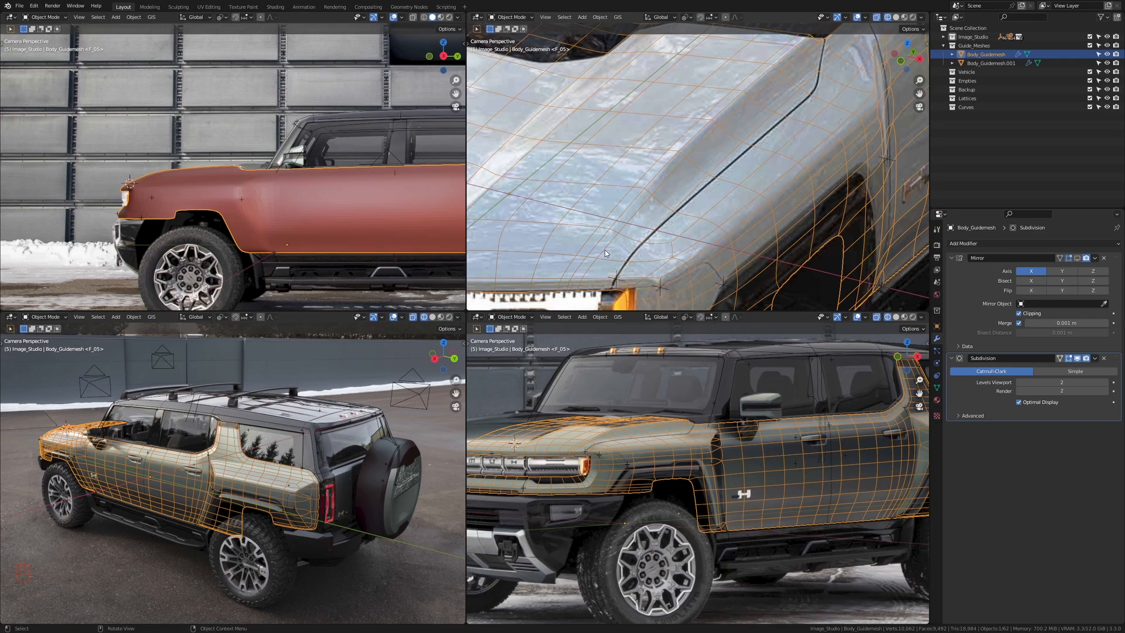
{"action": "scroll", "coordinate": [595, 460], "scroll_direction": "up", "scroll_amount": 1}
{"action": "scroll", "coordinate": [665, 427], "scroll_direction": "up", "scroll_amount": 1}
{"action": "middle_click_drag", "start_coordinate": [595, 460], "coordinate": [690, 461], "text": "shift"}
{"action": "scroll", "coordinate": [690, 462], "scroll_direction": "up", "scroll_amount": 1}
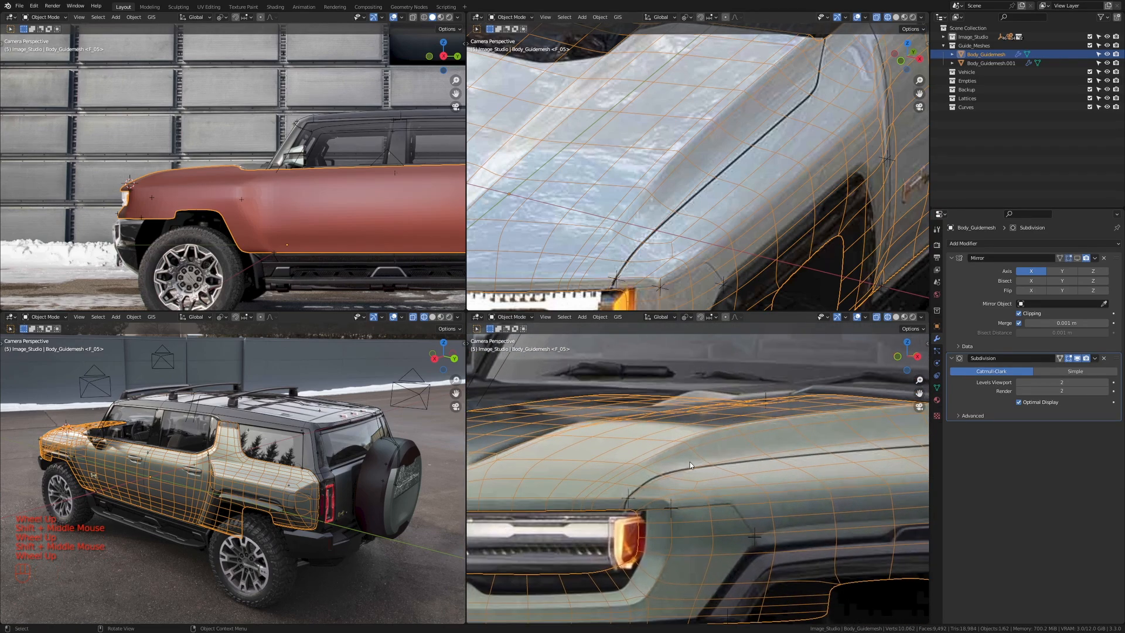
{"action": "key", "text": "h"}
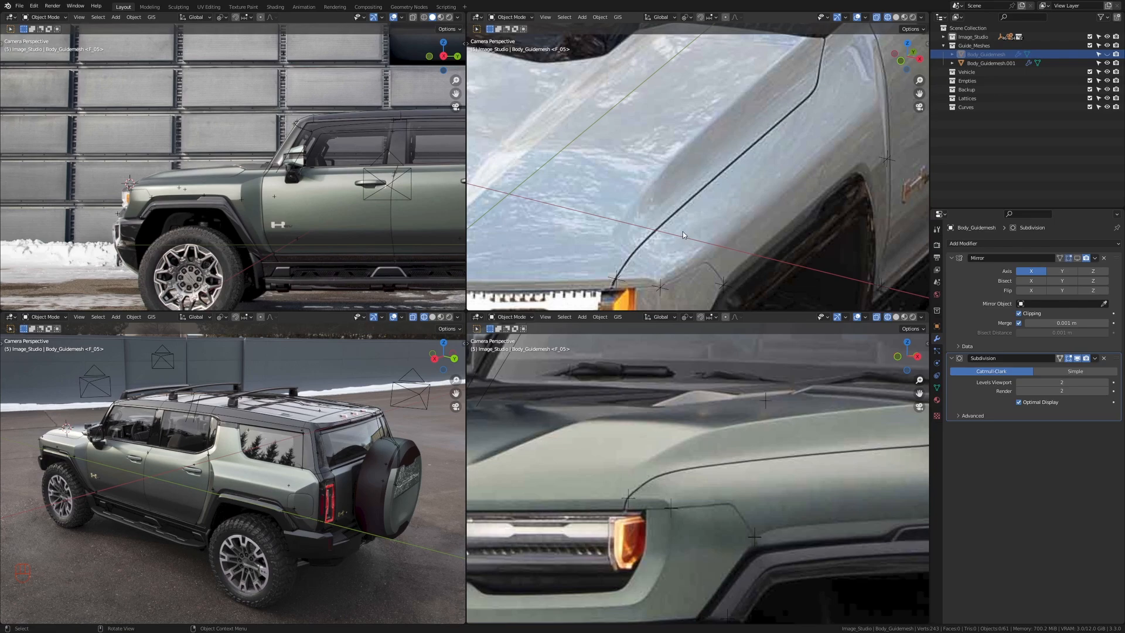
{"action": "key", "text": "alt+h"}
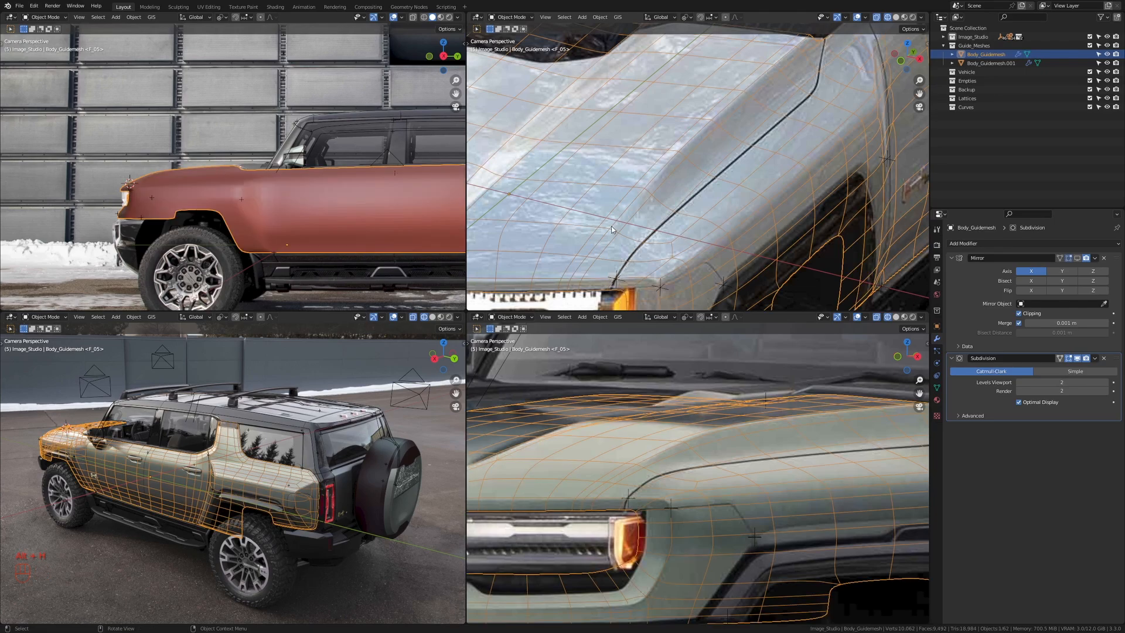
Step: Select the short vertex path above the headlight in wireframe Edit Mode and edge-slide it outward toward the fender corner
{"action": "key", "text": "Tab"}
{"action": "scroll", "coordinate": [765, 146], "scroll_direction": "up", "scroll_amount": 3}
{"action": "mouse_move", "coordinate": [662, 246]}
{"action": "middle_mouse_down", "text": "shift"}
{"action": "mouse_move", "coordinate": [765, 147]}
{"action": "mouse_move", "coordinate": [751, 187]}
{"action": "middle_mouse_up", "text": "shift"}
{"action": "key", "text": "z"}
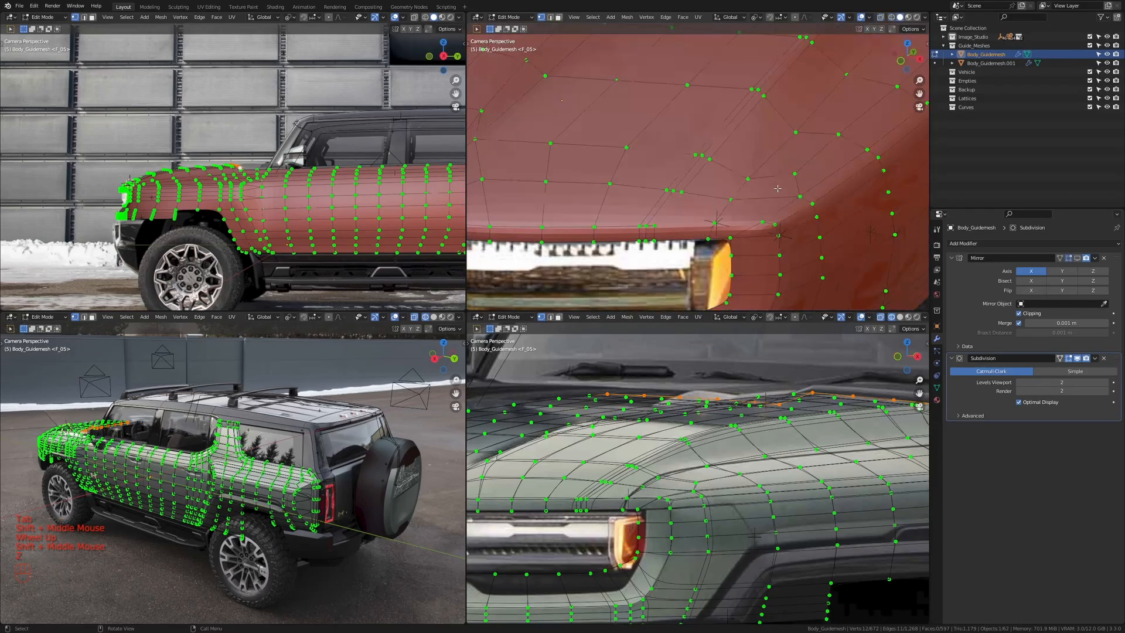
{"action": "scroll", "coordinate": [777, 189], "scroll_direction": "up", "scroll_amount": 1}
{"action": "key", "text": "z"}
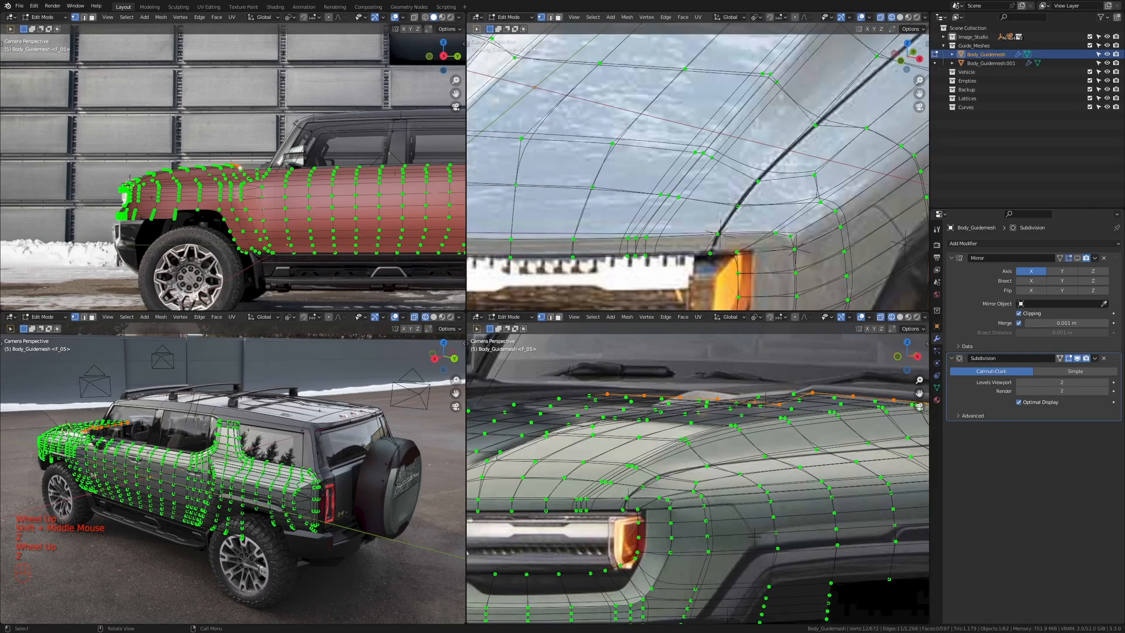
{"action": "left_click", "coordinate": [677, 196]}
{"action": "left_click", "coordinate": [645, 237], "text": "ctrl"}
{"action": "key", "text": "g"}
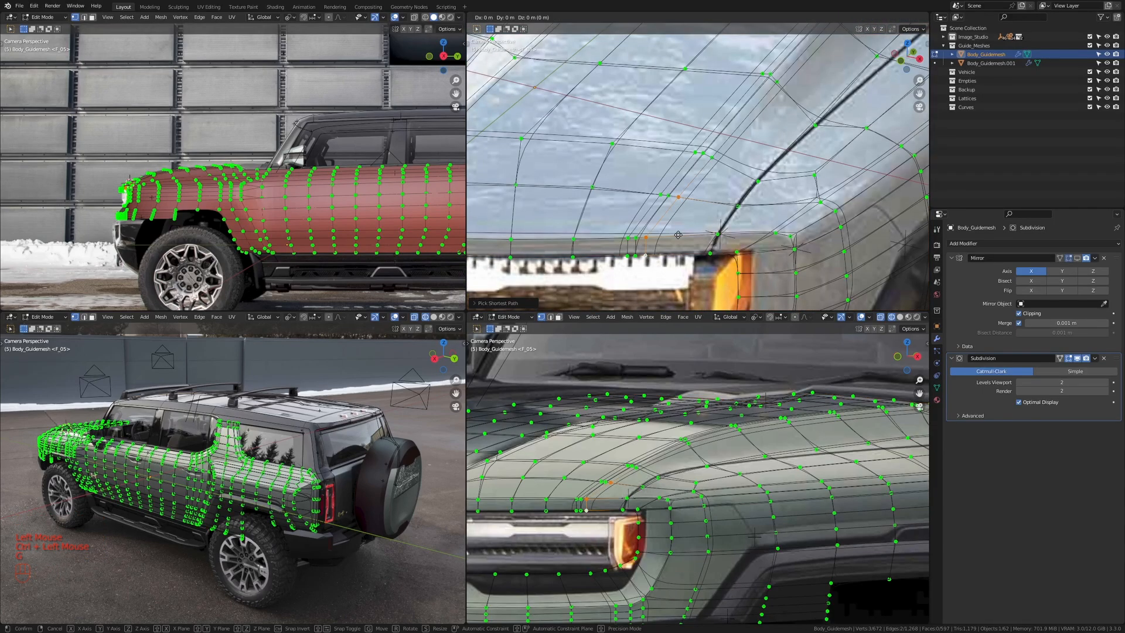
{"action": "key", "text": "g"}
{"action": "key", "text": "shift"}
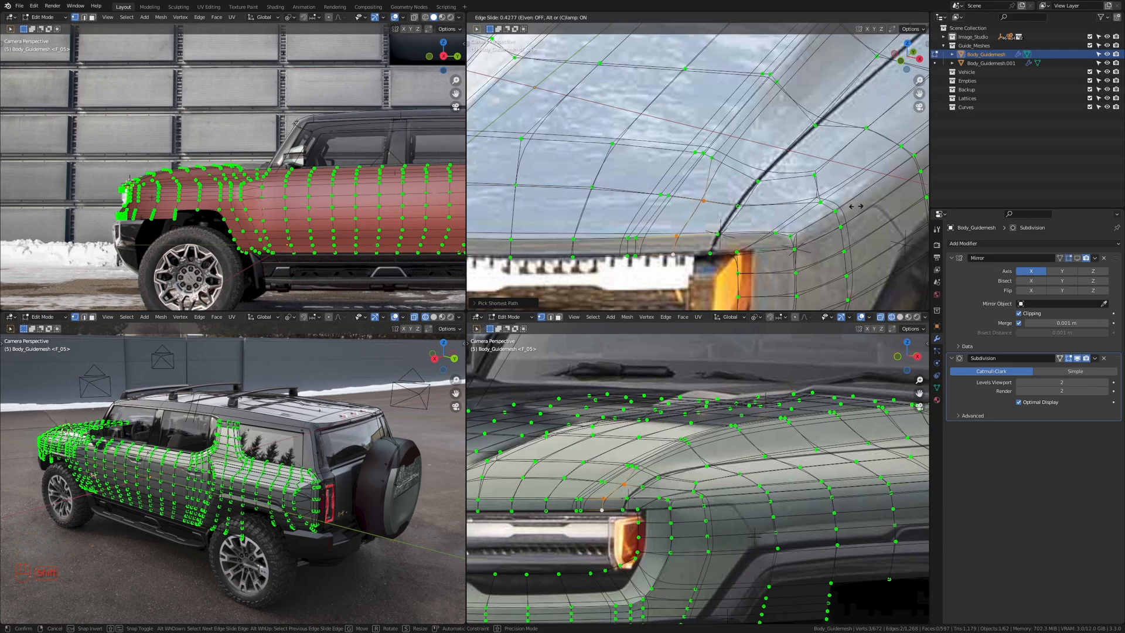
{"action": "left_click", "coordinate": [856, 206], "text": "shift"}
Step: Select the adjacent vertex path on the hood's front edge and edge-slide it inward toward the grille centre to even the spacing
{"action": "left_click", "coordinate": [651, 189]}
{"action": "left_click", "coordinate": [636, 239], "text": "ctrl"}
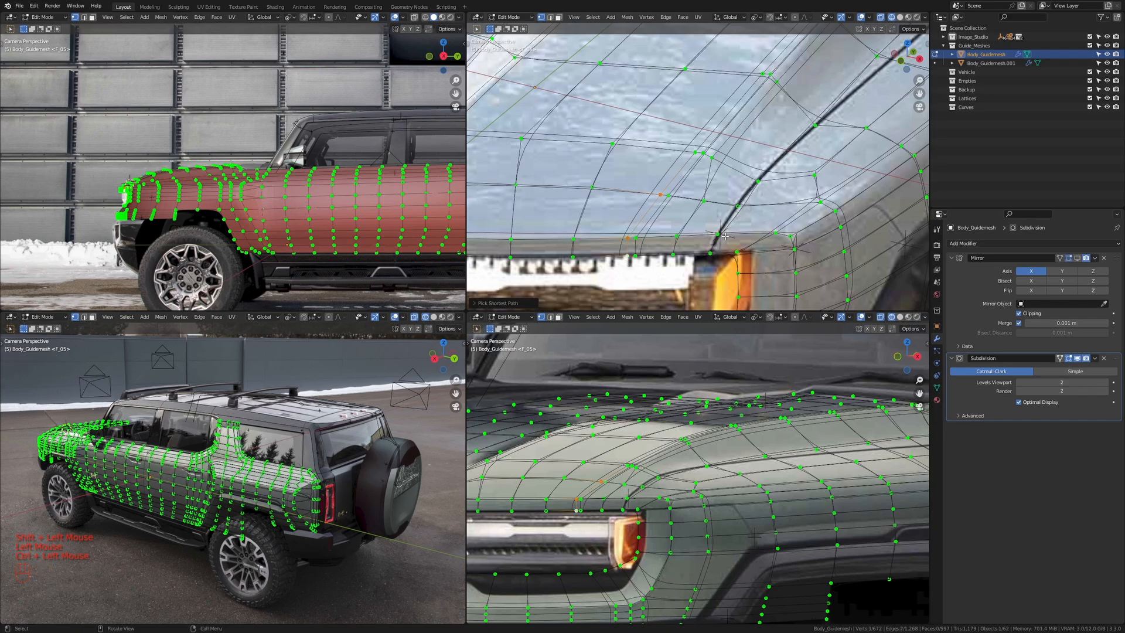
{"action": "key", "text": "g"}
{"action": "key", "text": "g"}
{"action": "key", "text": "shift"}
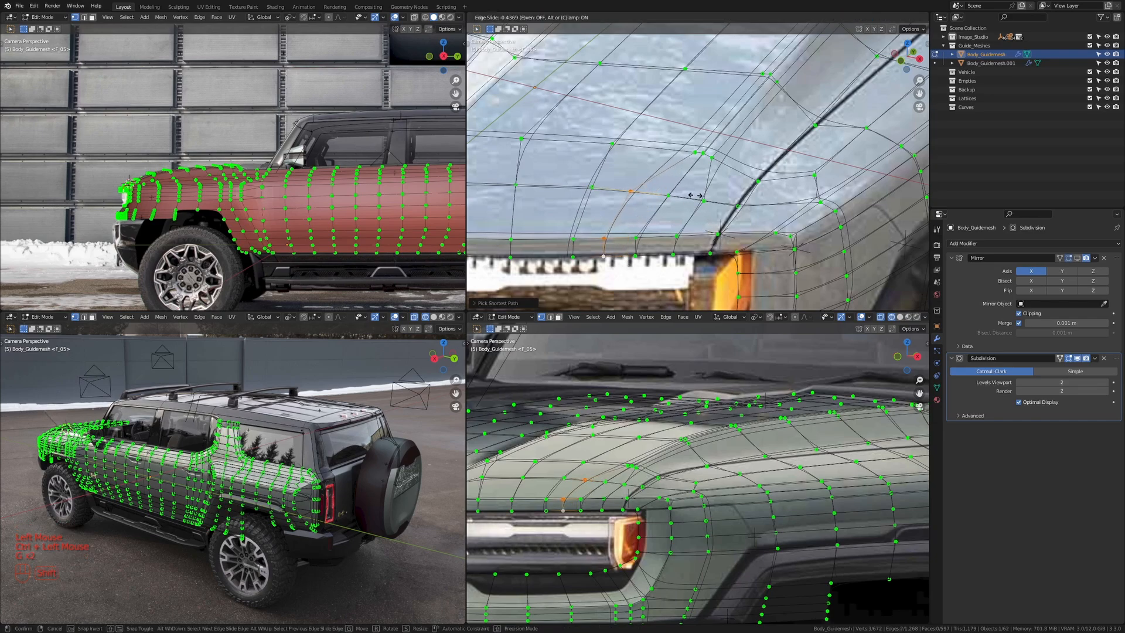
{"action": "left_click", "coordinate": [703, 188], "text": "shift"}
Step: Inspect the subdivided hood surface in Object Mode in a maximized view, comparing its wireframe with the front three-quarter photo
{"action": "key", "text": "z"}
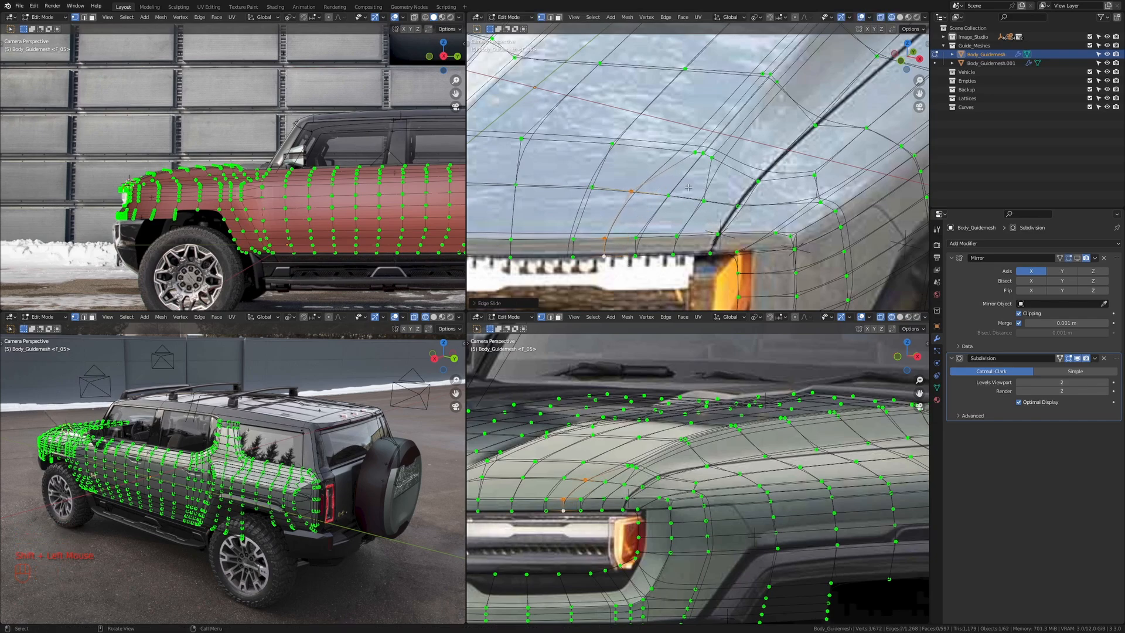
{"action": "scroll", "coordinate": [707, 198], "scroll_direction": "down", "scroll_amount": 3}
{"action": "scroll", "coordinate": [707, 198], "scroll_direction": "up", "scroll_amount": 2}
{"action": "key", "text": "Tab"}
{"action": "key", "text": "ctrl+space"}
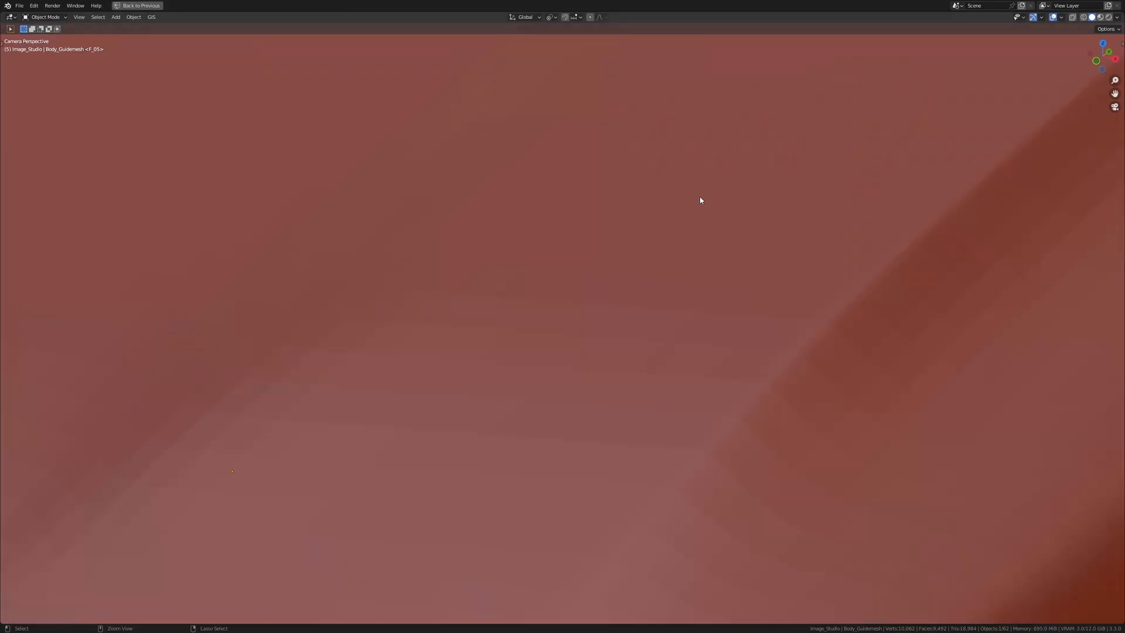
{"action": "middle_click_drag", "start_coordinate": [698, 198], "coordinate": [691, 259]}
{"action": "scroll", "coordinate": [691, 259], "scroll_direction": "down", "scroll_amount": 6}
{"action": "scroll", "coordinate": [722, 252], "scroll_direction": "up", "scroll_amount": 10}
{"action": "middle_click_drag", "start_coordinate": [799, 274], "coordinate": [682, 275], "text": "shift"}
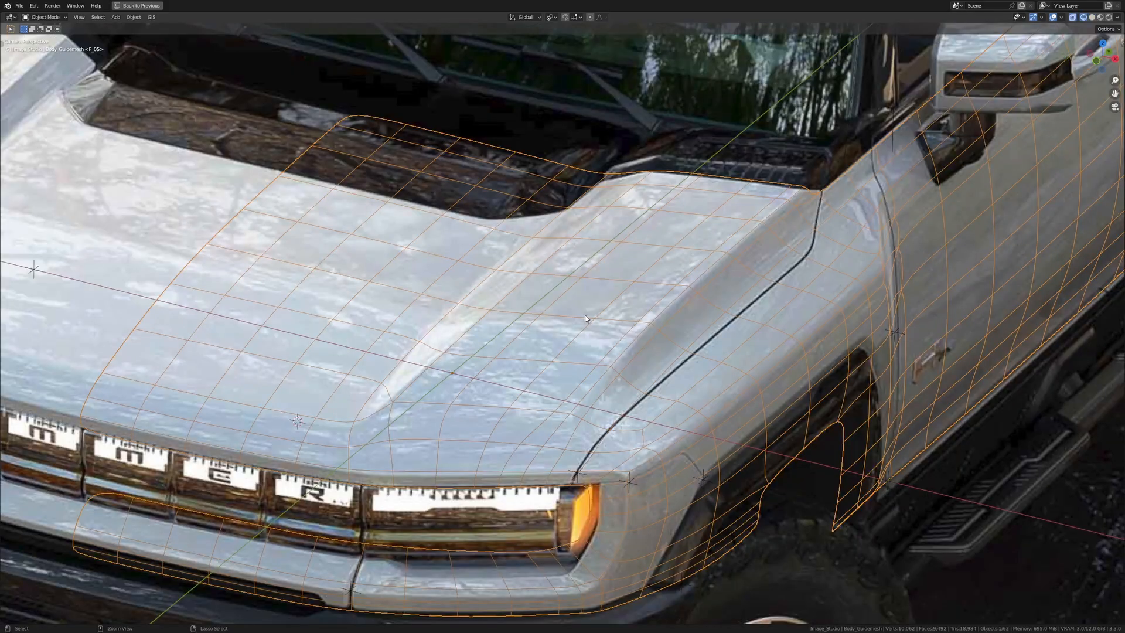
{"action": "key", "text": "ctrl+space"}
Step: Return to Edit Mode with solid shading in the front three-quarter view and disable the Subdivision modifier's viewport display
{"action": "key", "text": "Tab"}
{"action": "scroll", "coordinate": [646, 213], "scroll_direction": "up", "scroll_amount": 4}
{"action": "scroll", "coordinate": [647, 213], "scroll_direction": "down", "scroll_amount": 2}
{"action": "middle_click_drag", "start_coordinate": [652, 161], "coordinate": [698, 222], "text": "shift"}
{"action": "key", "text": "z"}
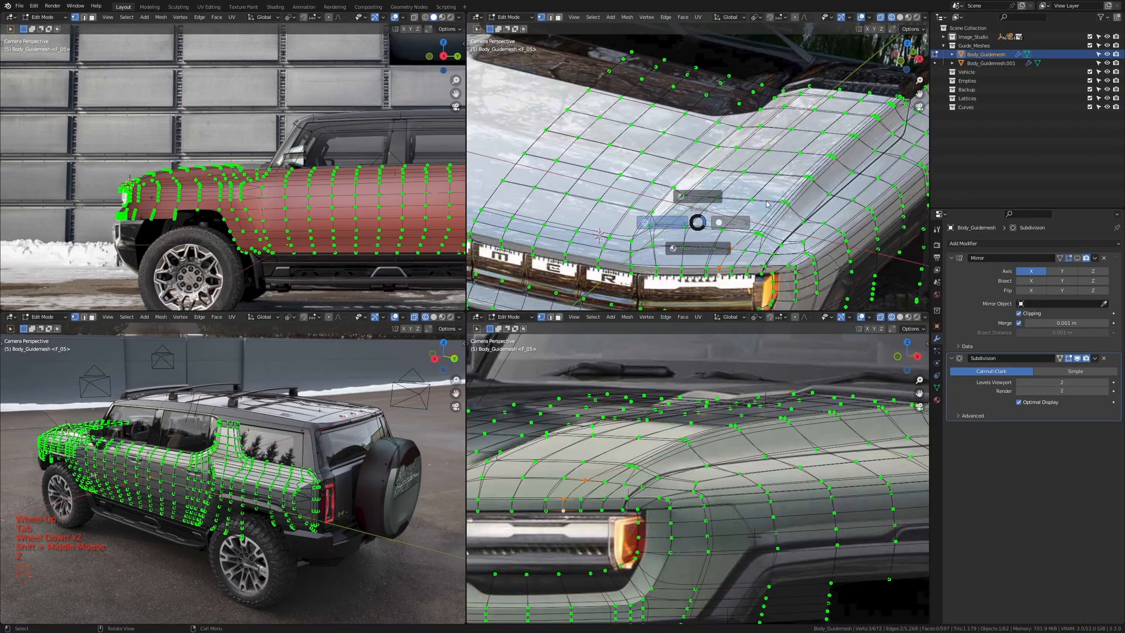
{"action": "left_click", "coordinate": [745, 222]}
{"action": "scroll", "coordinate": [802, 105], "scroll_direction": "up", "scroll_amount": 1}
{"action": "middle_click_drag", "start_coordinate": [802, 106], "coordinate": [814, 84], "text": "shift"}
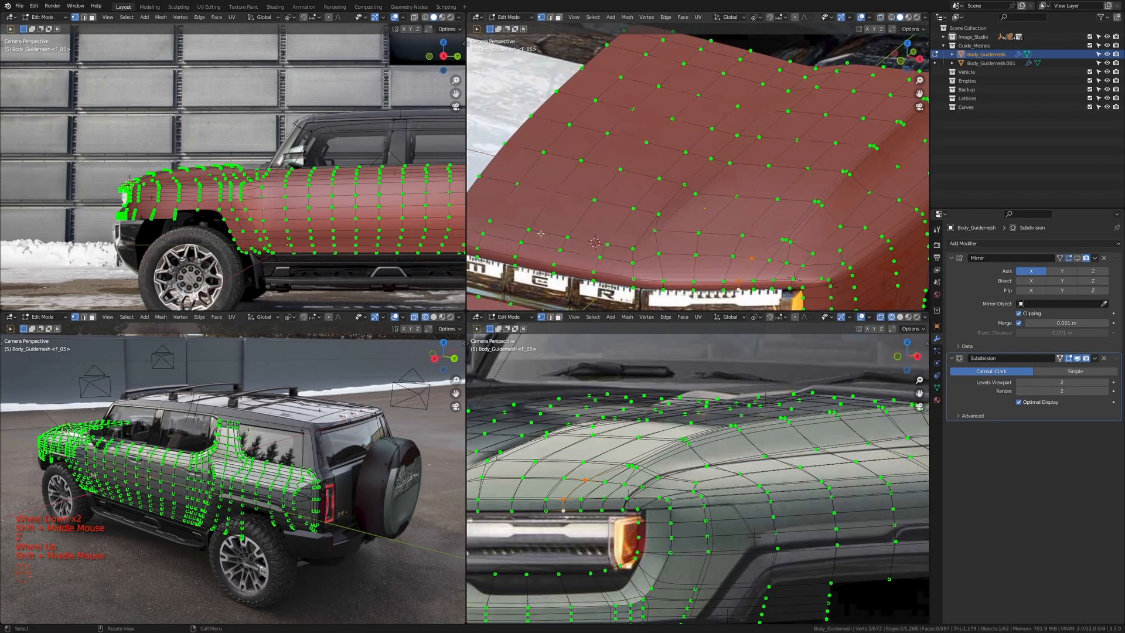
{"action": "left_click", "coordinate": [1077, 358]}
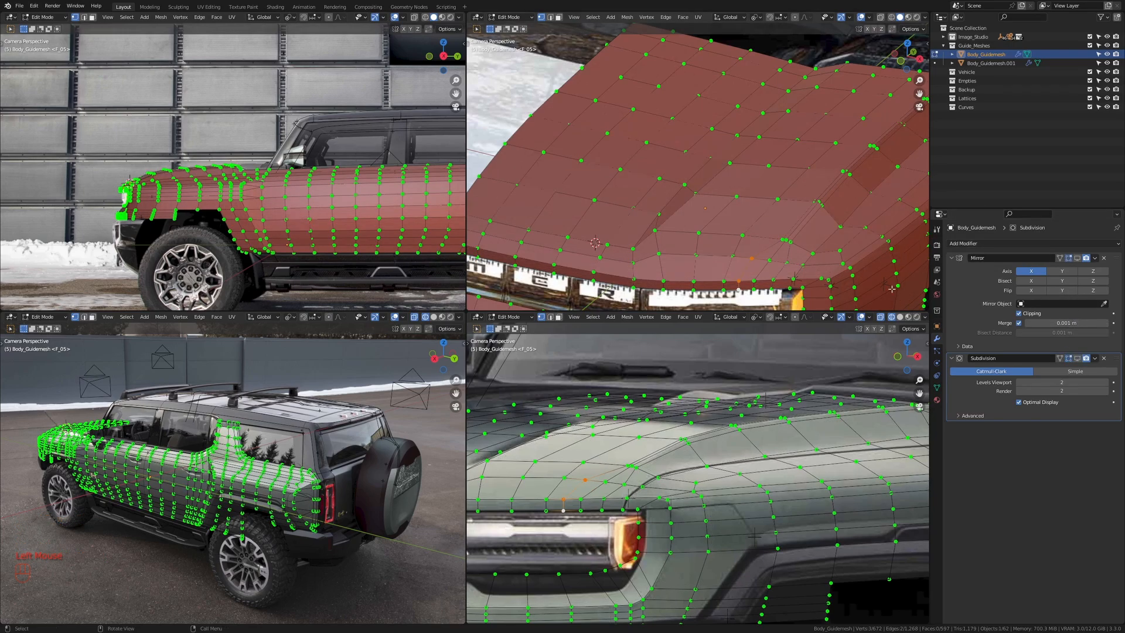
Step: Add a loop cut close beside the hood crease, following the crease edge with Even and Flipped enabled
{"action": "middle_click_drag", "start_coordinate": [702, 239], "coordinate": [752, 179], "text": "shift"}
{"action": "scroll", "coordinate": [728, 235], "scroll_direction": "up", "scroll_amount": 2}
{"action": "key", "text": "ctrl+r"}
{"action": "left_click", "coordinate": [753, 179]}
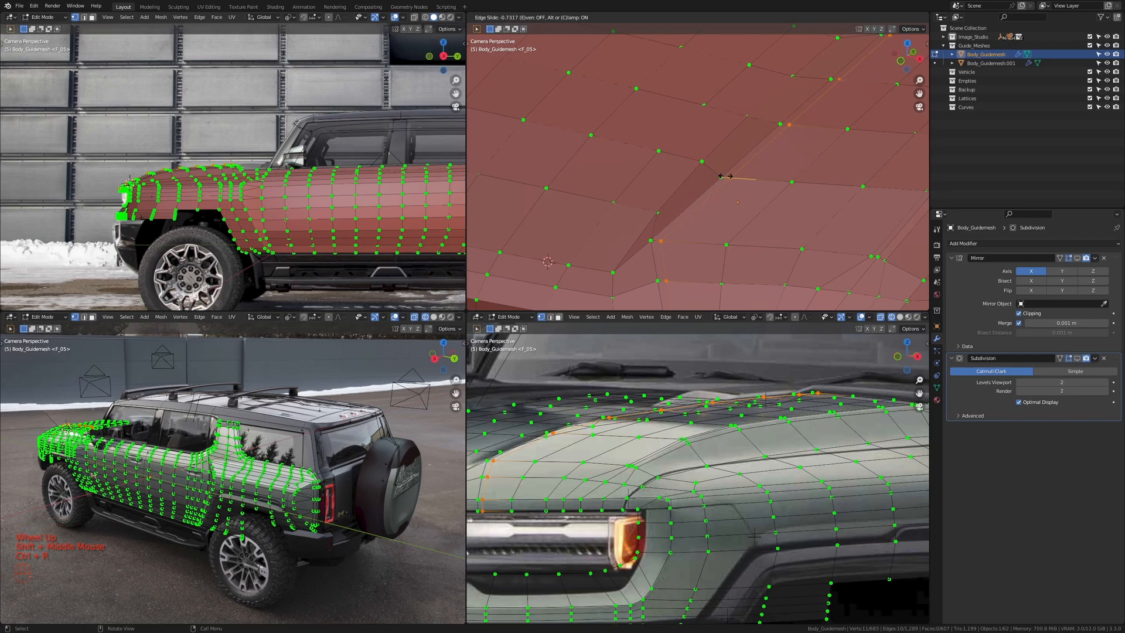
{"action": "key", "text": "e"}
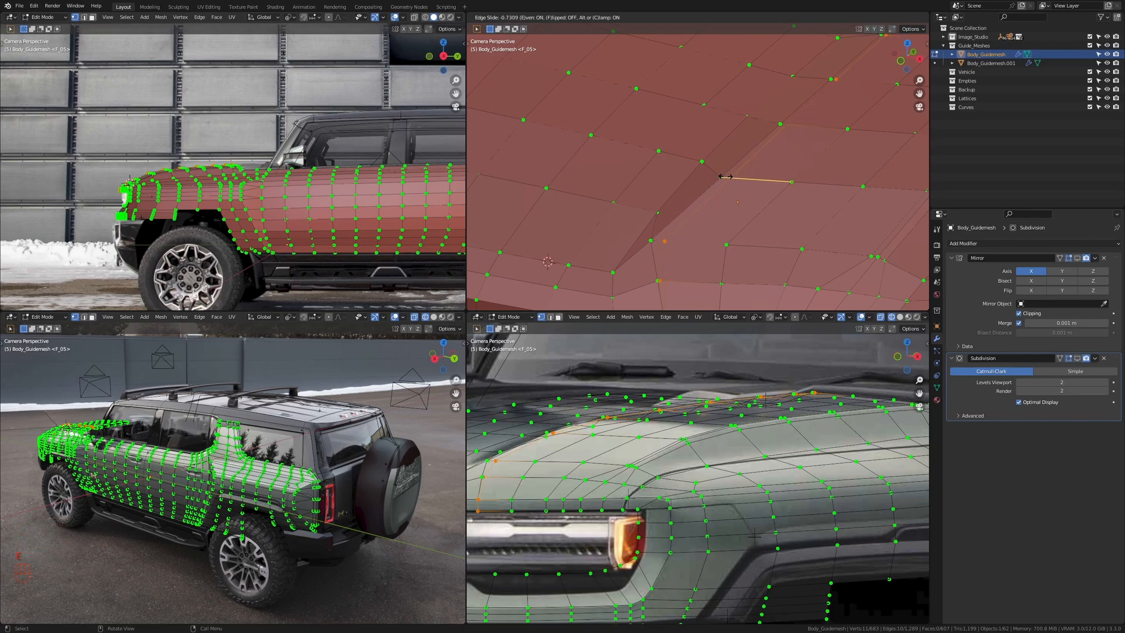
{"action": "key", "text": "f"}
{"action": "left_click", "coordinate": [714, 177], "text": "shift"}
Step: Deselect the rear part of the new crease loop and dissolve its remaining edges at the front of the hood
{"action": "scroll", "coordinate": [713, 177], "scroll_direction": "down", "scroll_amount": 1}
{"action": "middle_click_drag", "start_coordinate": [709, 176], "coordinate": [586, 70], "text": "shift"}
{"action": "scroll", "coordinate": [586, 70], "scroll_direction": "down", "scroll_amount": 2}
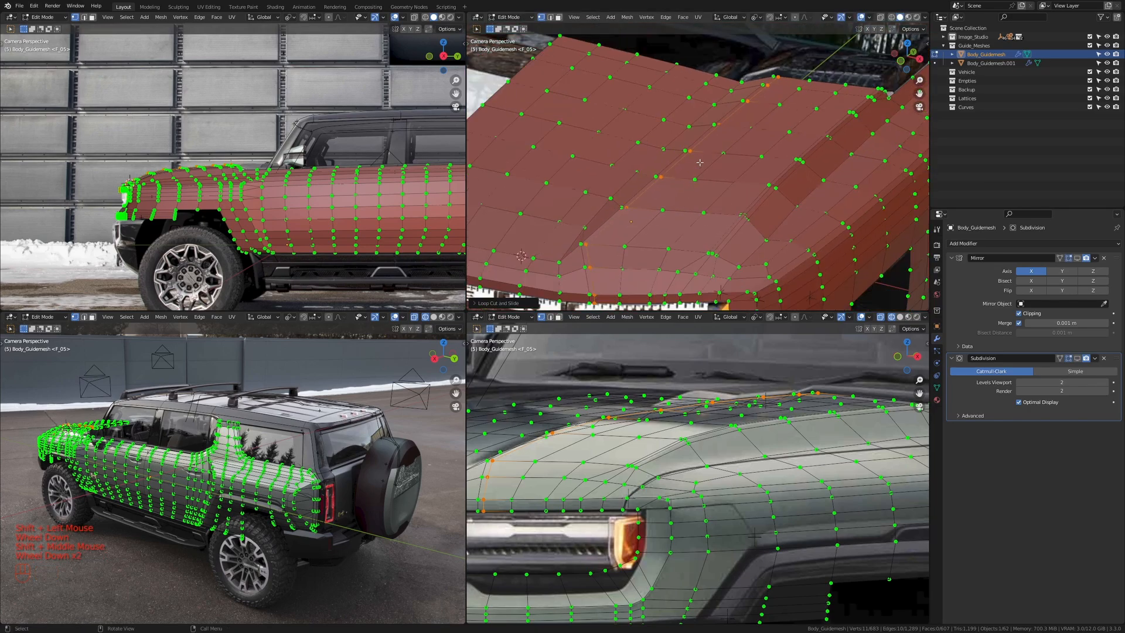
{"action": "left_click_drag", "start_coordinate": [572, 54], "coordinate": [849, 228], "text": "ctrl"}
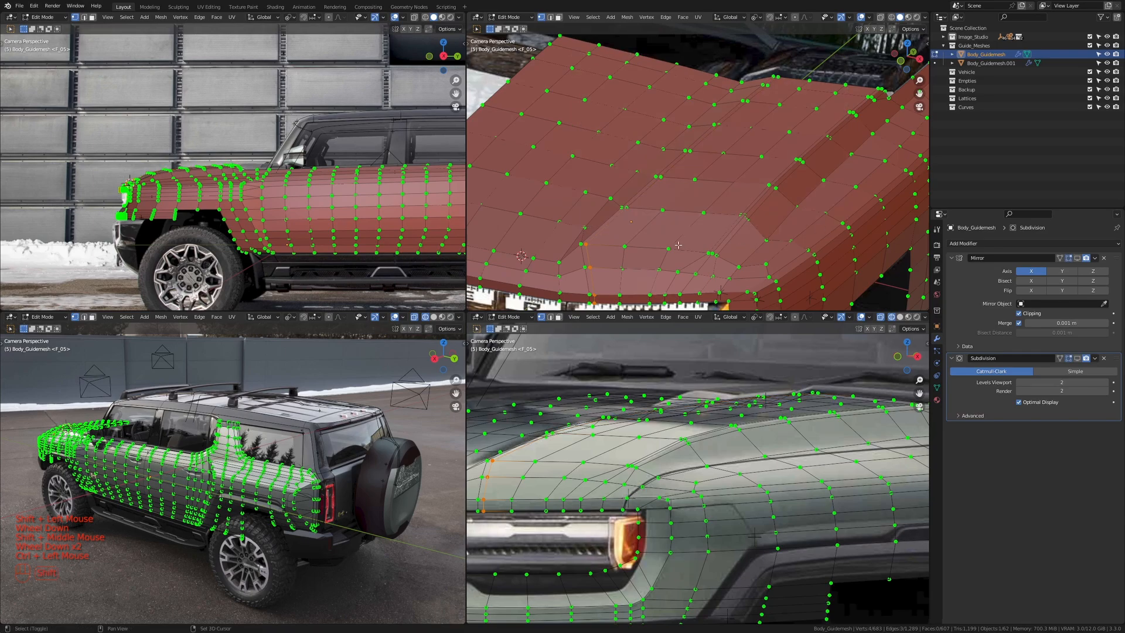
{"action": "scroll", "coordinate": [741, 208], "scroll_direction": "up", "scroll_amount": 3}
{"action": "middle_click_drag", "start_coordinate": [662, 275], "coordinate": [751, 176], "text": "shift"}
{"action": "key", "text": "x"}
{"action": "left_click", "coordinate": [757, 193]}
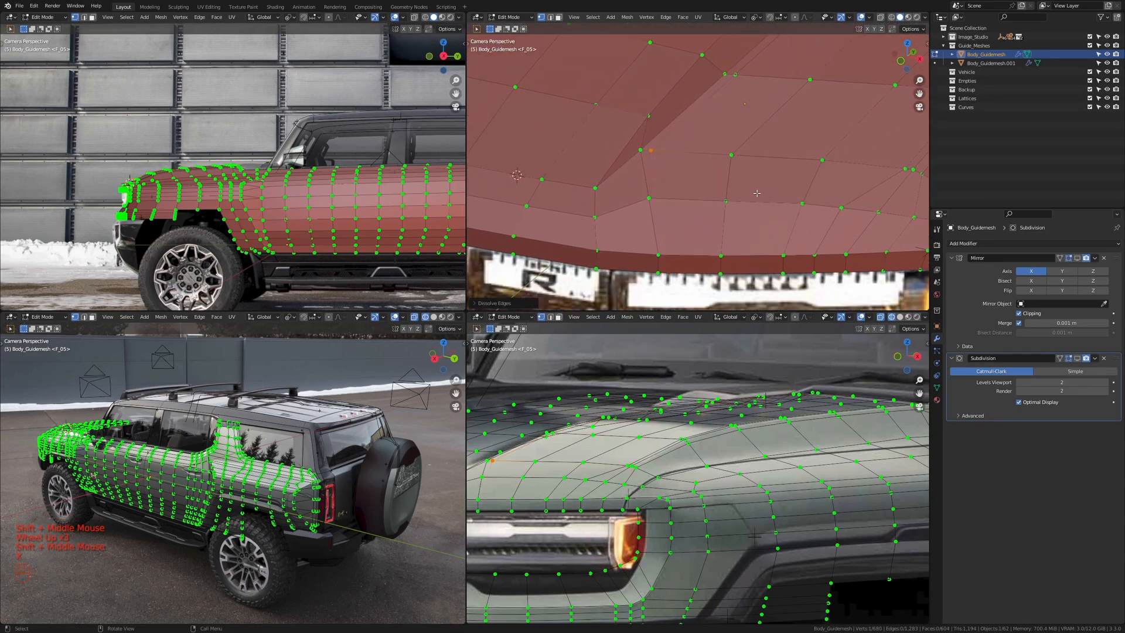
Step: Add a loop cut with Even enabled across the hood's front, just ahead of the crease's front corner
{"action": "scroll", "coordinate": [783, 221], "scroll_direction": "up", "scroll_amount": 1}
{"action": "middle_click_drag", "start_coordinate": [673, 221], "coordinate": [695, 236], "text": "shift"}
{"action": "scroll", "coordinate": [695, 236], "scroll_direction": "up", "scroll_amount": 1}
{"action": "key", "text": "ctrl+r"}
{"action": "left_click", "coordinate": [685, 249]}
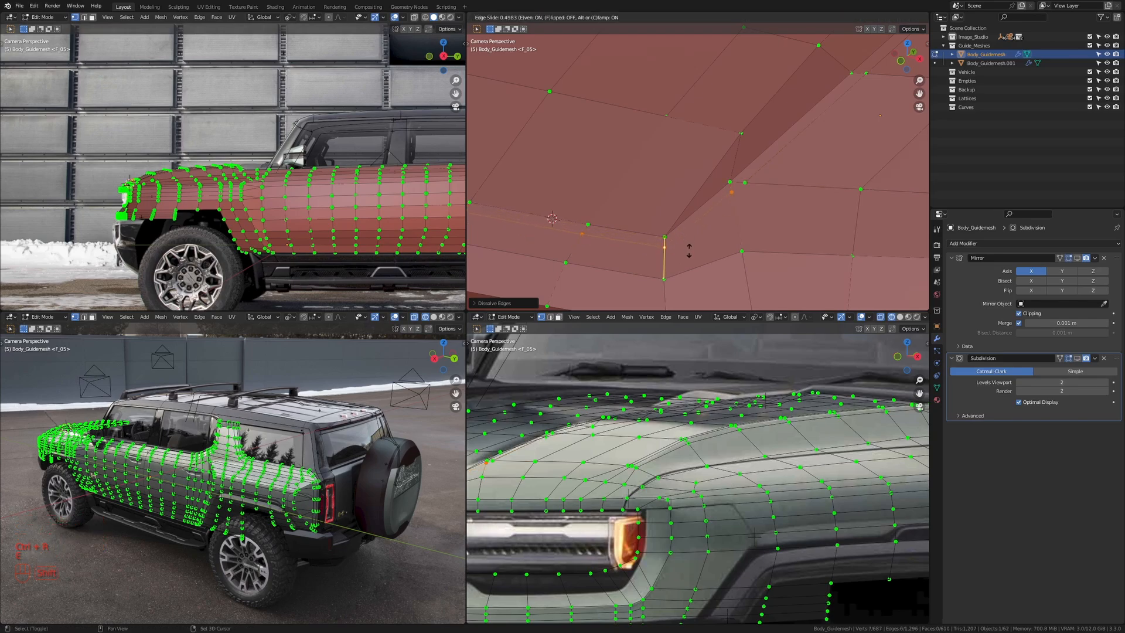
{"action": "key", "text": "e"}
{"action": "key", "text": "shift"}
{"action": "left_click", "coordinate": [691, 240], "text": "shift"}
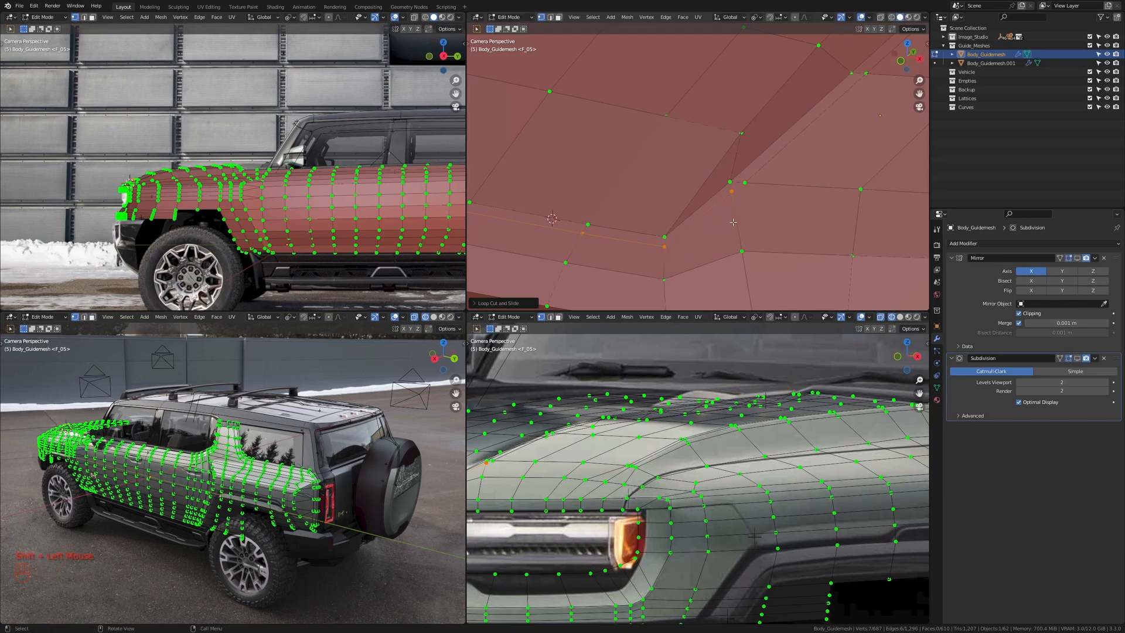
Step: Merge the front loop's end vertex into the crease loop's end vertex and slide the merged vertex slightly forward
{"action": "left_click", "coordinate": [732, 192]}
{"action": "left_click", "coordinate": [754, 178], "text": "shift"}
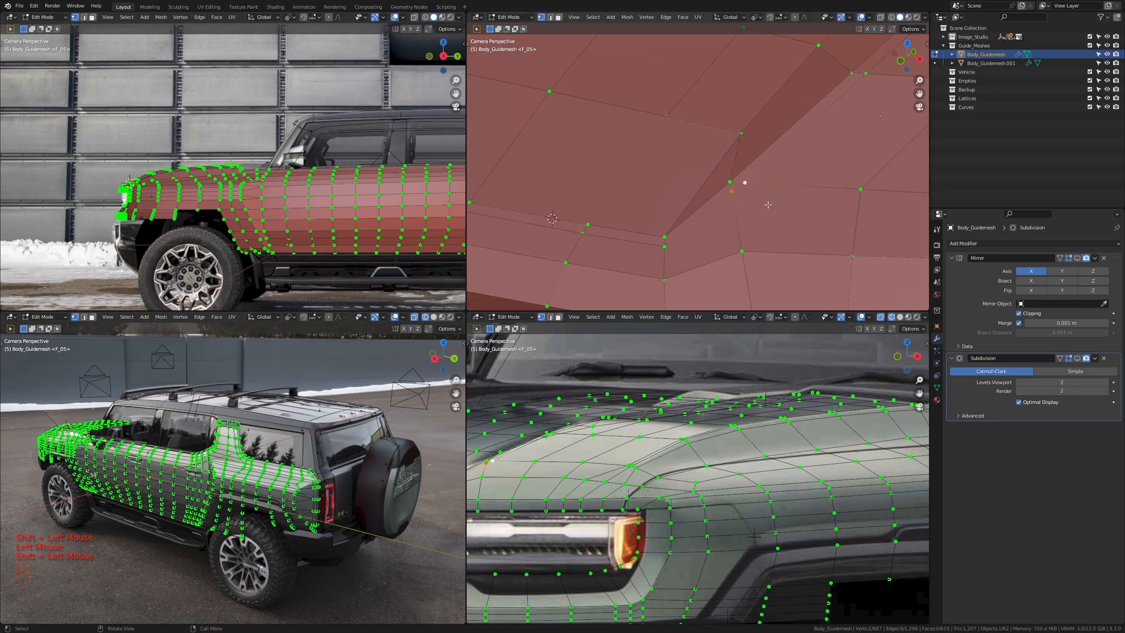
{"action": "key", "text": "m"}
{"action": "left_click", "coordinate": [767, 197]}
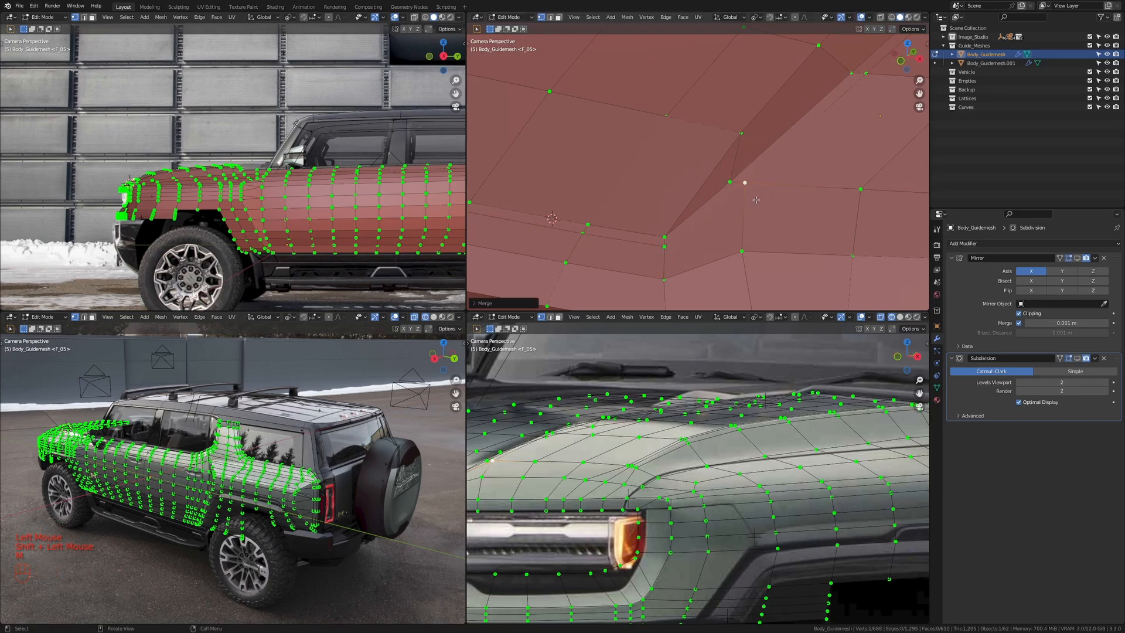
{"action": "key", "text": "g"}
{"action": "key", "text": "g"}
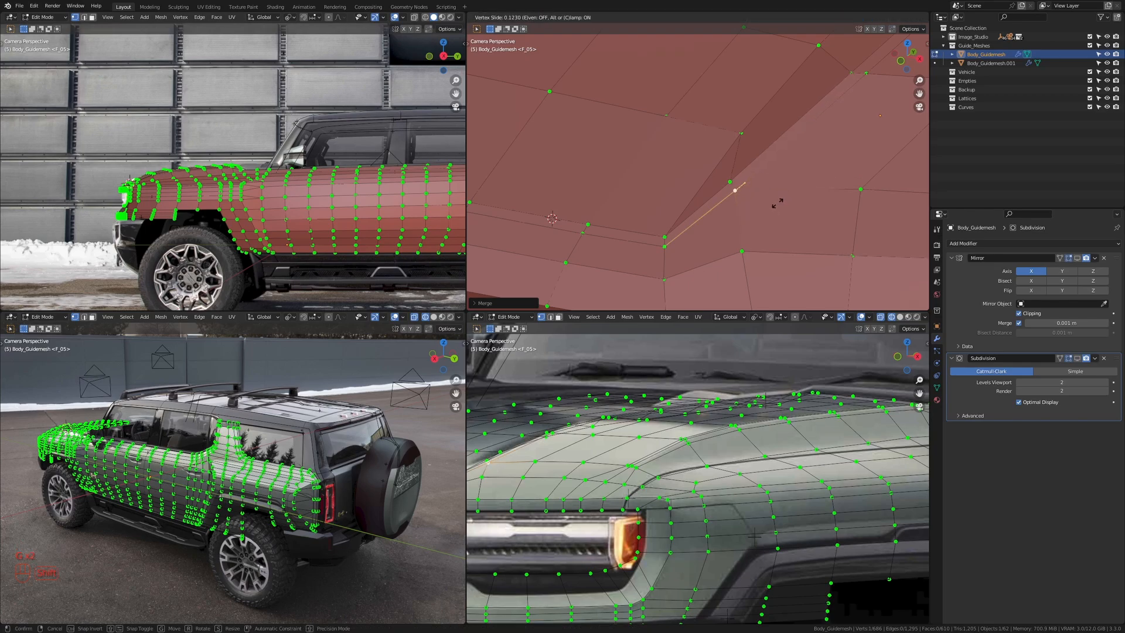
{"action": "left_click", "coordinate": [775, 199], "text": "shift"}
Step: Maximize the side view, orbit to the hood front and add a loop cut on the sloped side of the crease
{"action": "scroll", "coordinate": [774, 199], "scroll_direction": "down", "scroll_amount": 2}
{"action": "middle_click_drag", "start_coordinate": [775, 200], "coordinate": [686, 246], "text": "shift"}
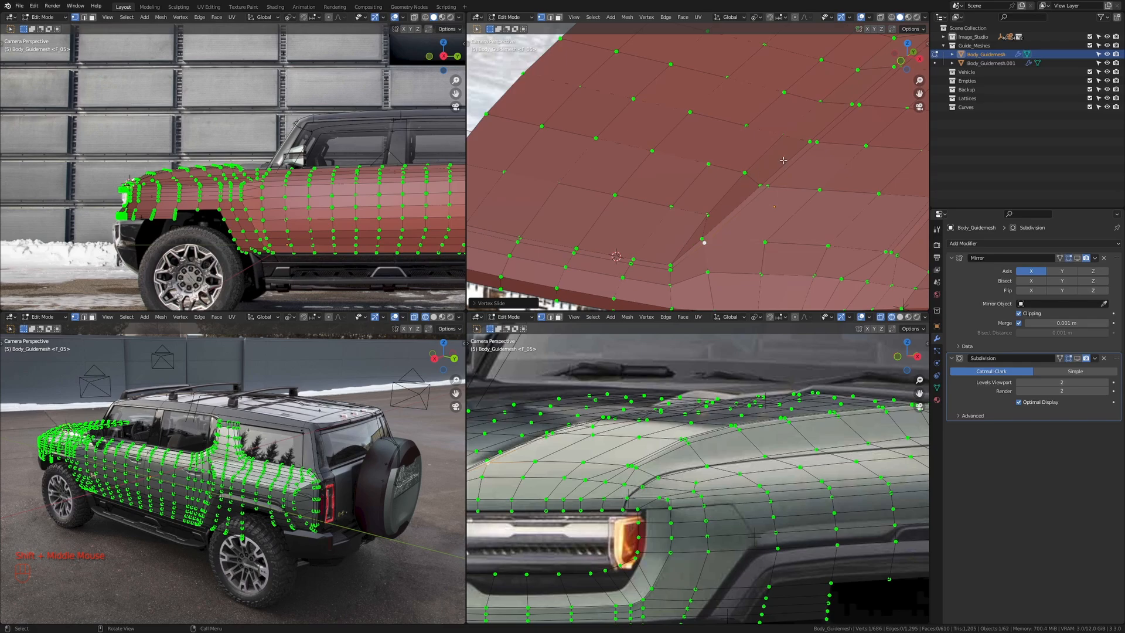
{"action": "middle_click_drag", "start_coordinate": [783, 161], "coordinate": [736, 198], "text": "shift"}
{"action": "key", "text": "ctrl+space"}
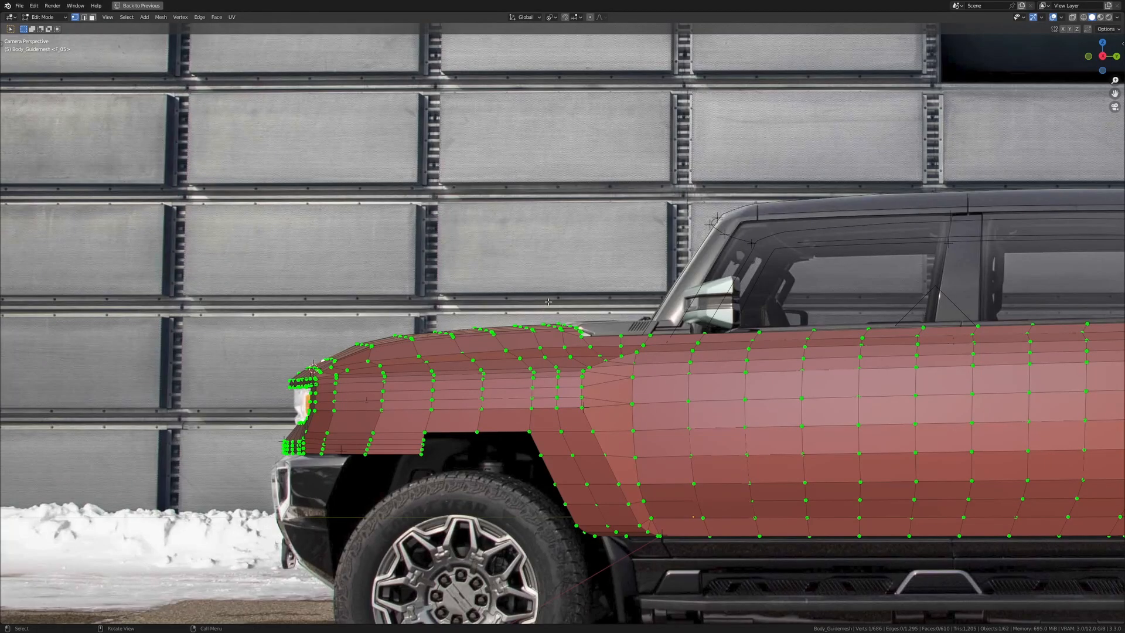
{"action": "middle_click_drag", "start_coordinate": [547, 301], "coordinate": [803, 266]}
{"action": "scroll", "coordinate": [723, 203], "scroll_direction": "up", "scroll_amount": 2}
{"action": "scroll", "coordinate": [803, 266], "scroll_direction": "up", "scroll_amount": 4}
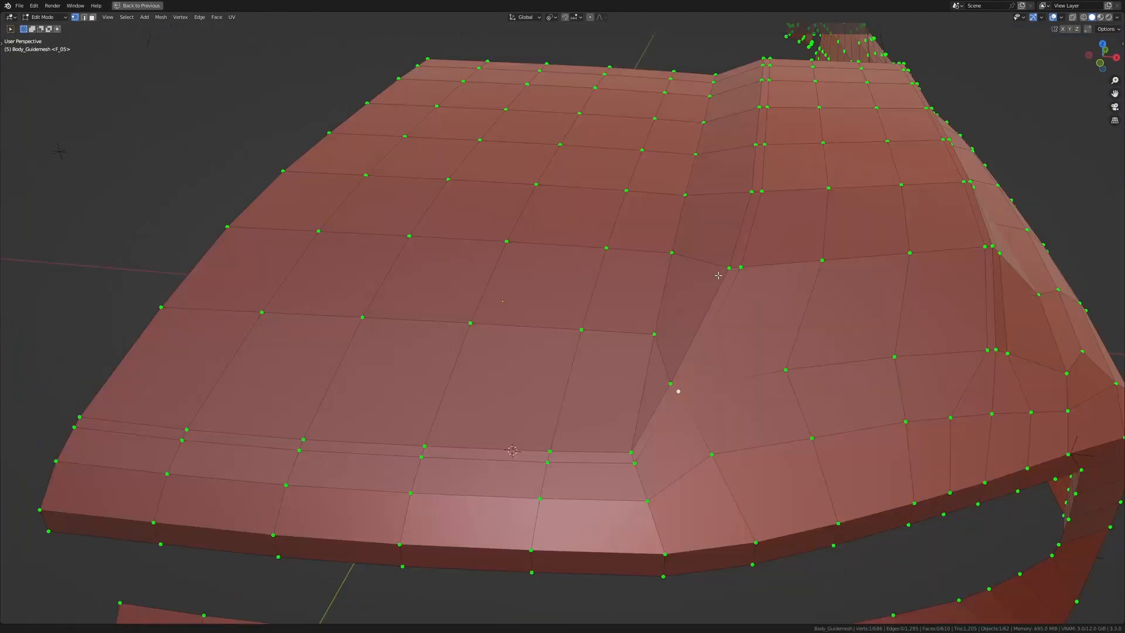
{"action": "key", "text": "ctrl+r"}
{"action": "left_click", "coordinate": [718, 270]}
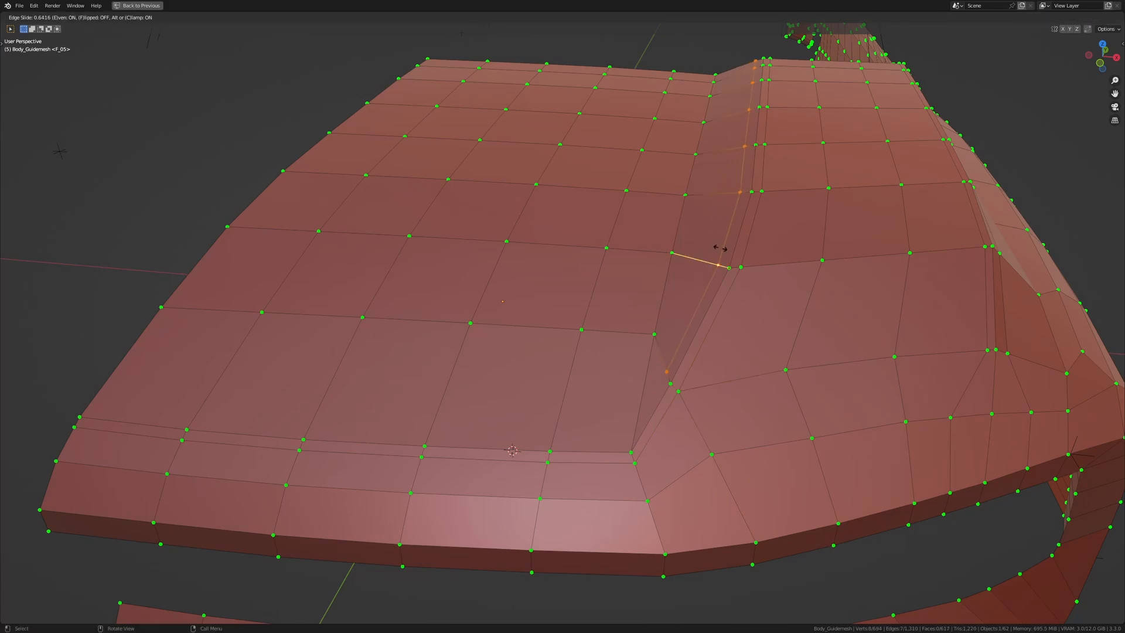
{"action": "left_click", "coordinate": [726, 246]}
Step: Add an even loop cut across the hood just behind the front crease line, temporarily hiding the slope loop's end vertex to confine it
{"action": "middle_click_drag", "start_coordinate": [727, 246], "coordinate": [680, 317]}
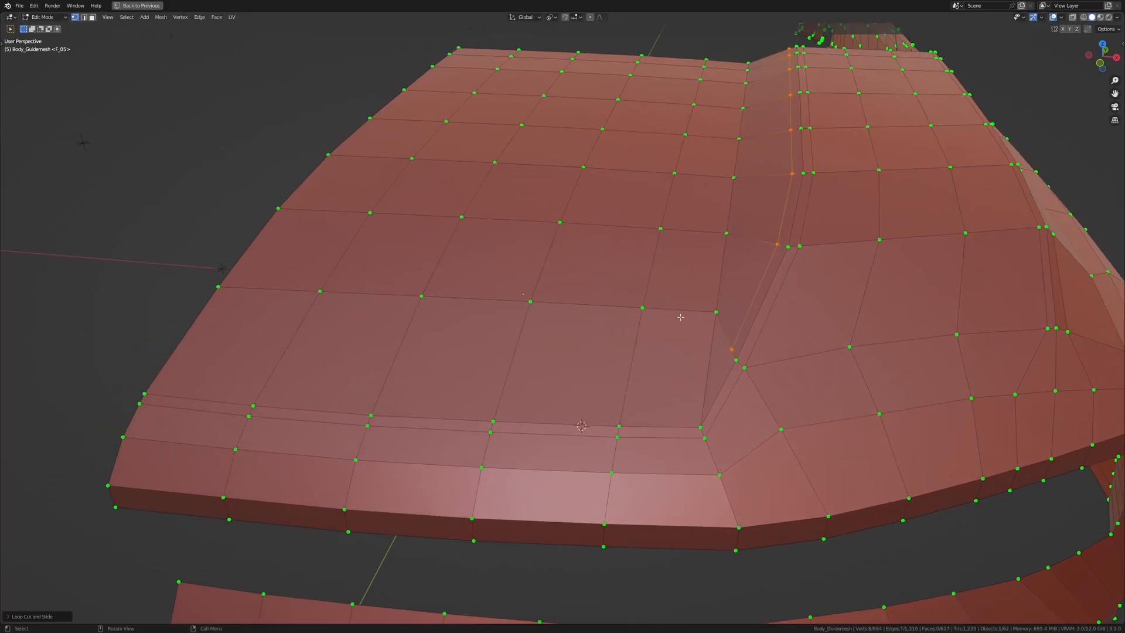
{"action": "left_click", "coordinate": [736, 342]}
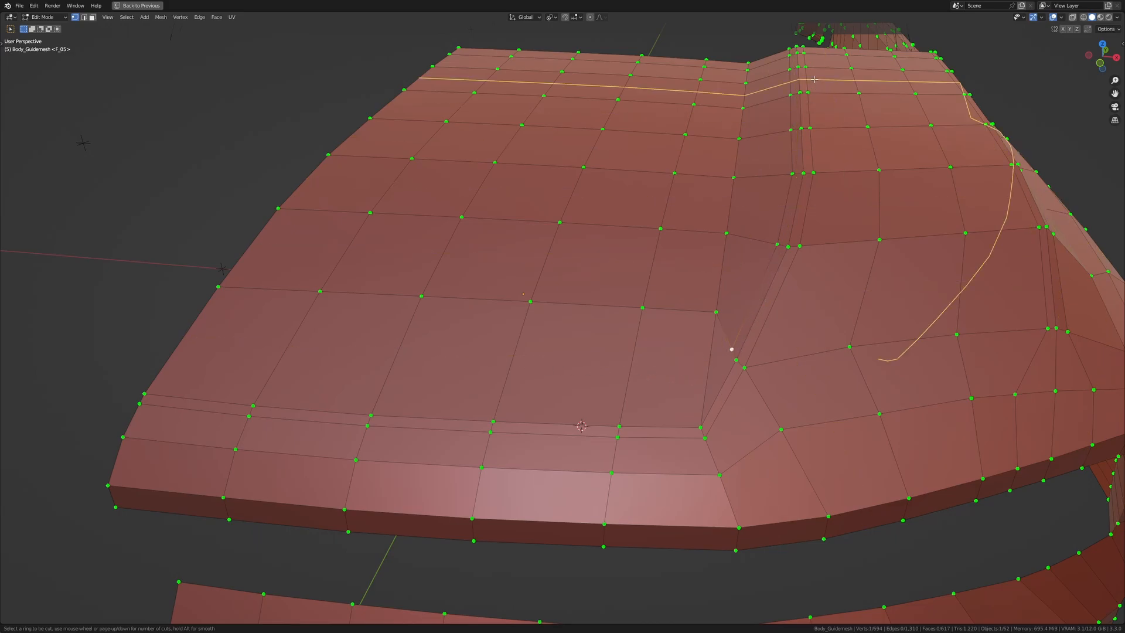
{"action": "key", "text": "Escape"}
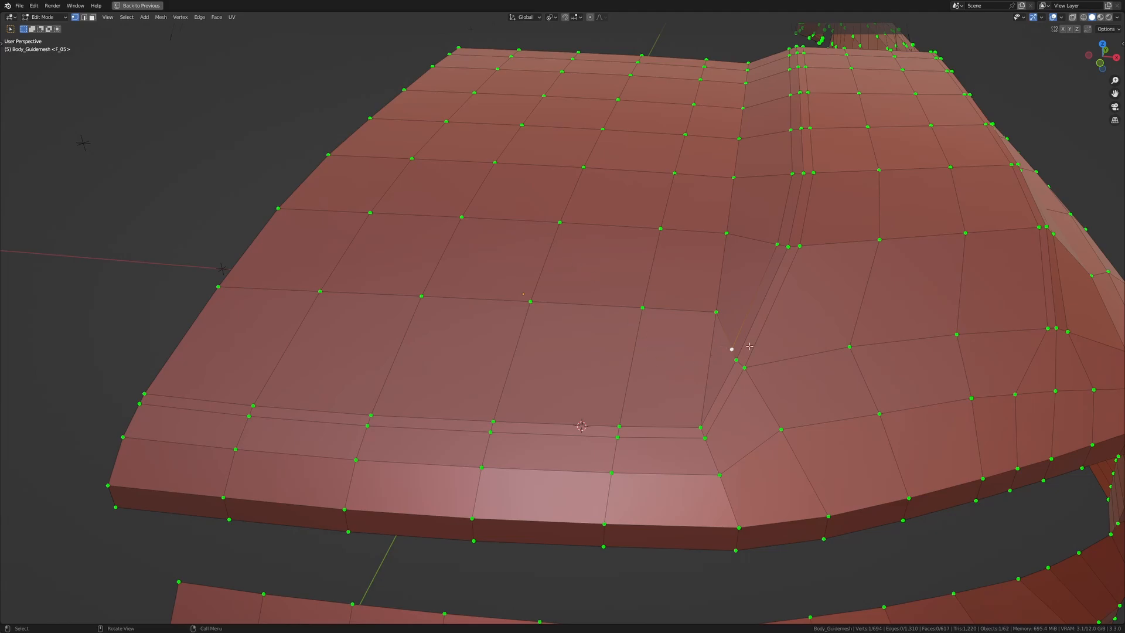
{"action": "key", "text": "h"}
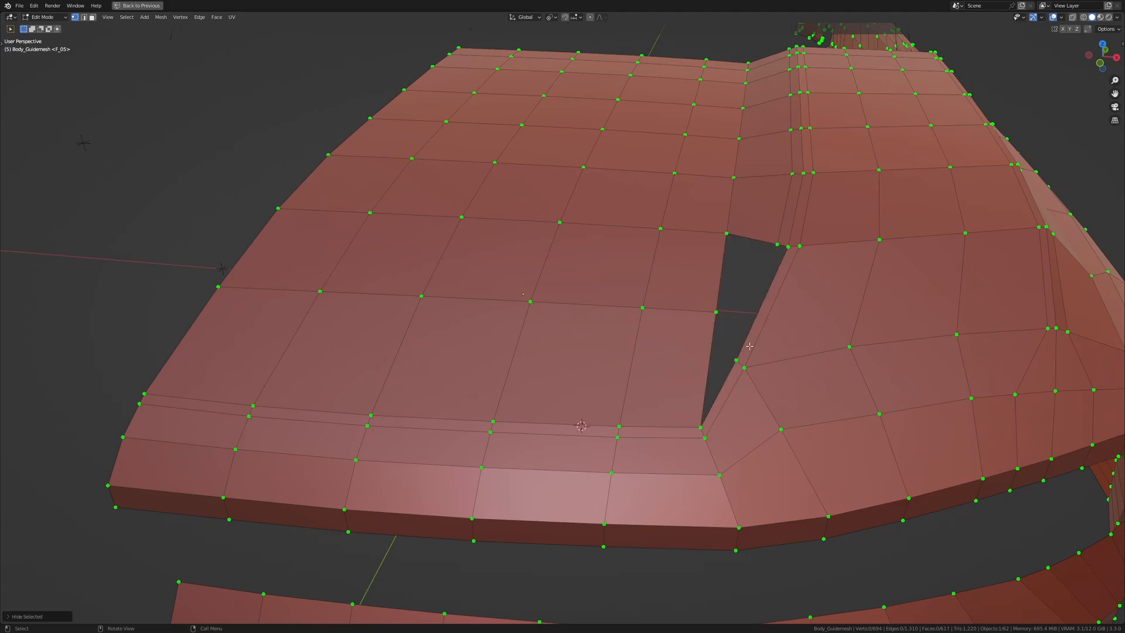
{"action": "key", "text": "ctrl+r"}
{"action": "left_click", "coordinate": [719, 353]}
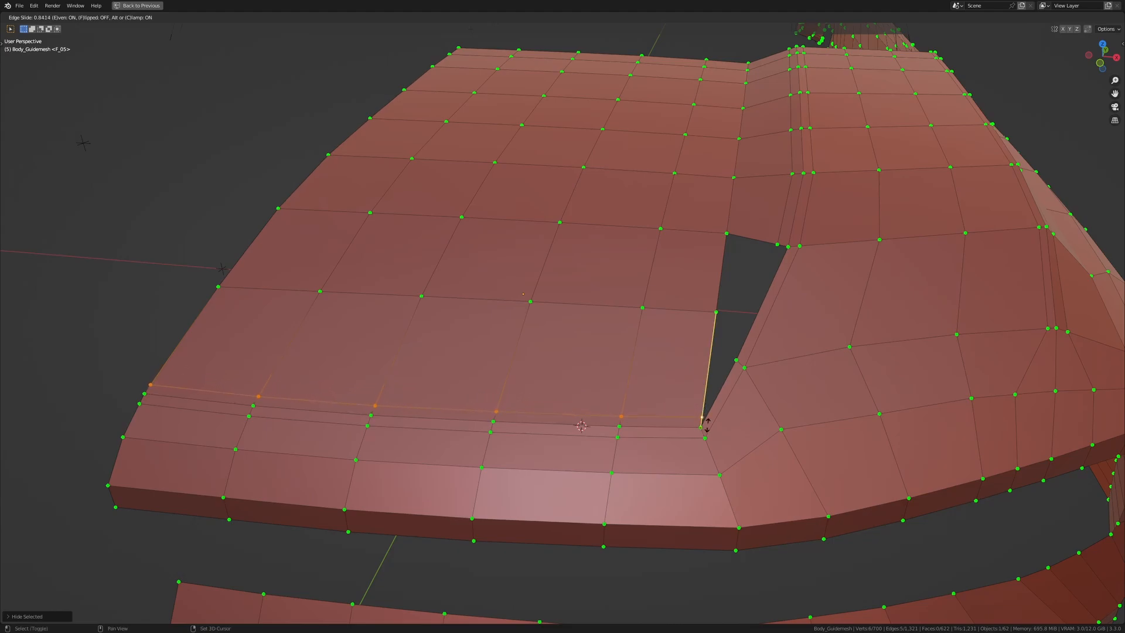
{"action": "left_click", "coordinate": [707, 423]}
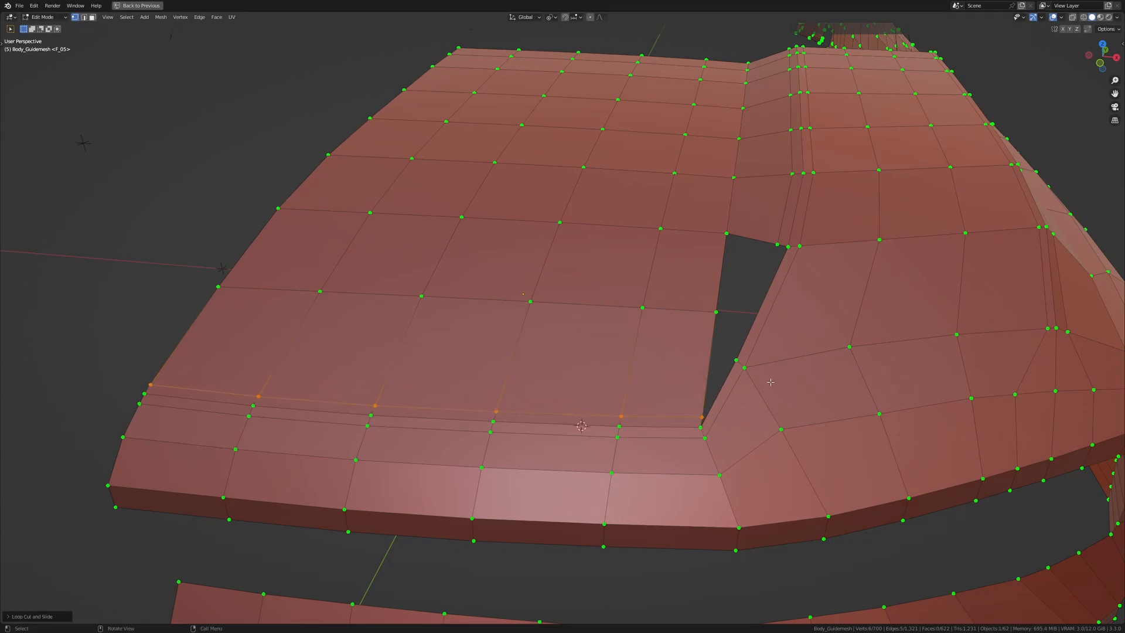
{"action": "key", "text": "alt+h"}
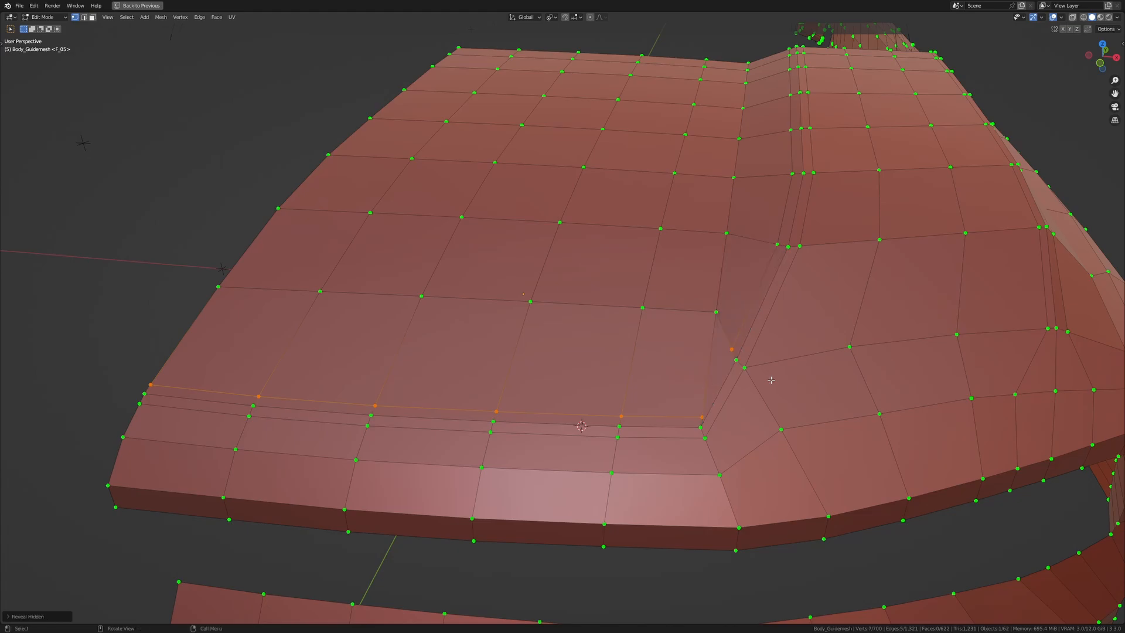
Step: Slide the end vertex of the loop behind the front crease line slightly inward along the loop, away from the crease corner
{"action": "left_click", "coordinate": [702, 415]}
{"action": "left_click", "coordinate": [731, 350], "text": "shift"}
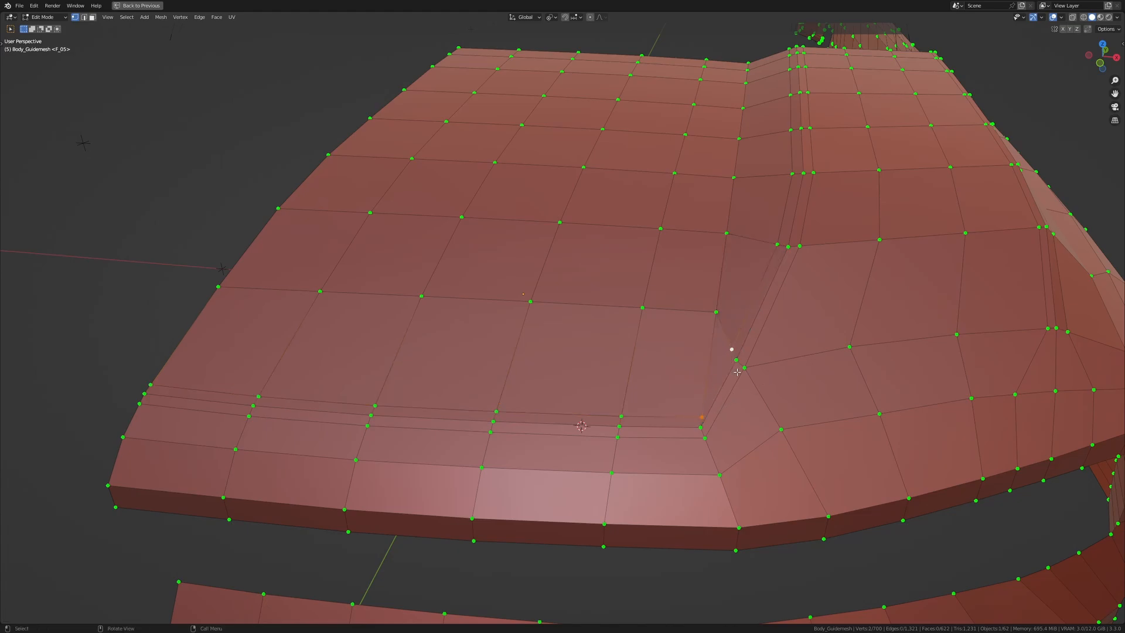
{"action": "left_click", "coordinate": [702, 416]}
{"action": "key", "text": "shift+v"}
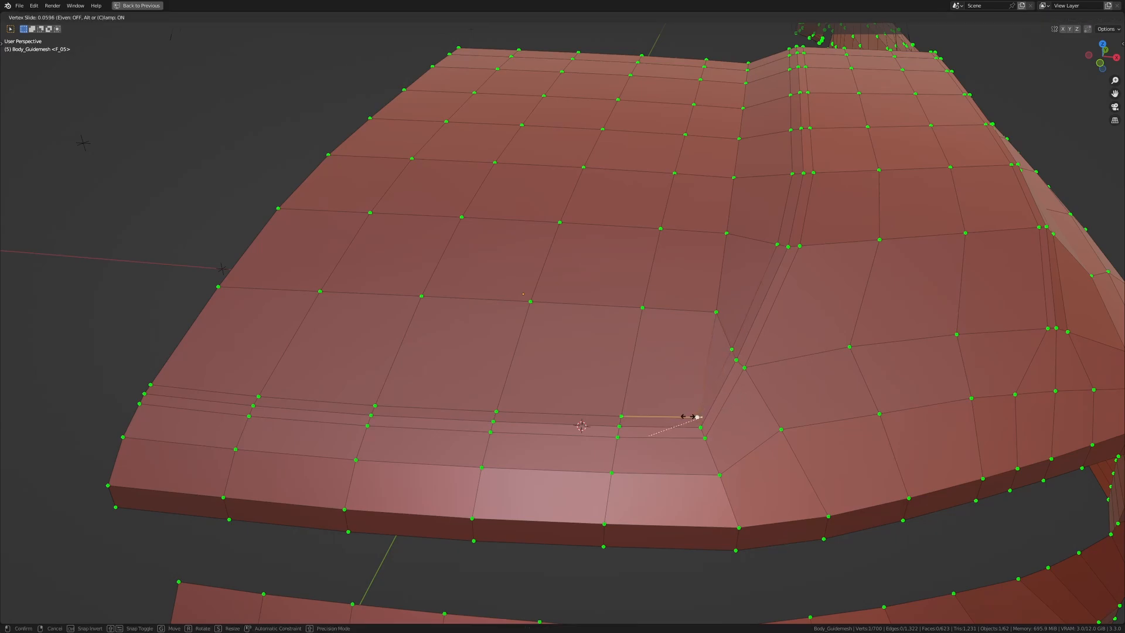
{"action": "left_click", "coordinate": [688, 417]}
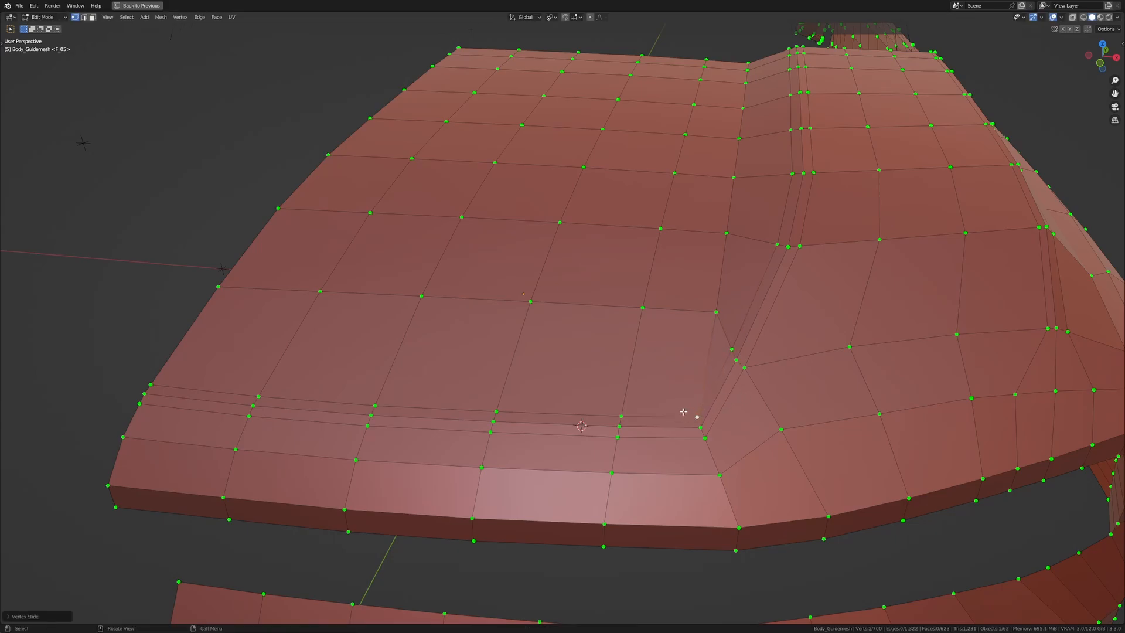
Step: Select the loop behind the hood's front crease line out to the corner and edge slide it closer to the crease
{"action": "key", "text": "KP_Decimal"}
{"action": "scroll", "coordinate": [700, 374], "scroll_direction": "down", "scroll_amount": 8}
{"action": "middle_click_drag", "start_coordinate": [701, 374], "coordinate": [669, 402]}
{"action": "left_click", "coordinate": [667, 356]}
{"action": "scroll", "coordinate": [331, 399], "scroll_direction": "down", "scroll_amount": 2}
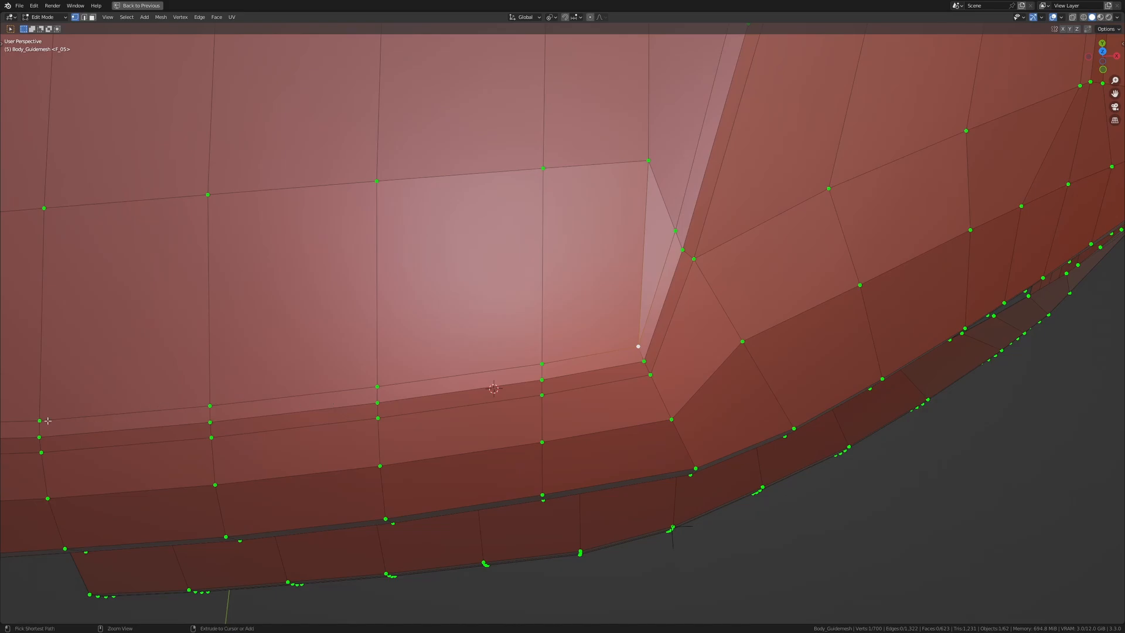
{"action": "scroll", "coordinate": [98, 414], "scroll_direction": "down", "scroll_amount": 2}
{"action": "left_click", "coordinate": [97, 413], "text": "ctrl"}
{"action": "key", "text": "KP_Decimal"}
{"action": "key", "text": "g"}
{"action": "key", "text": "g"}
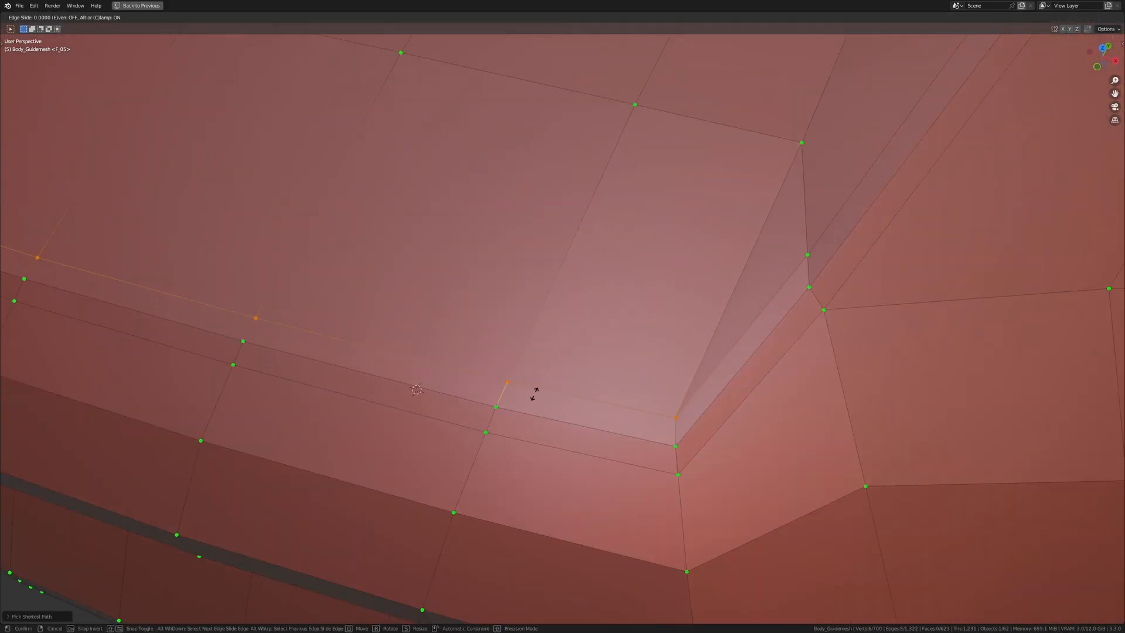
{"action": "left_click", "coordinate": [433, 564]}
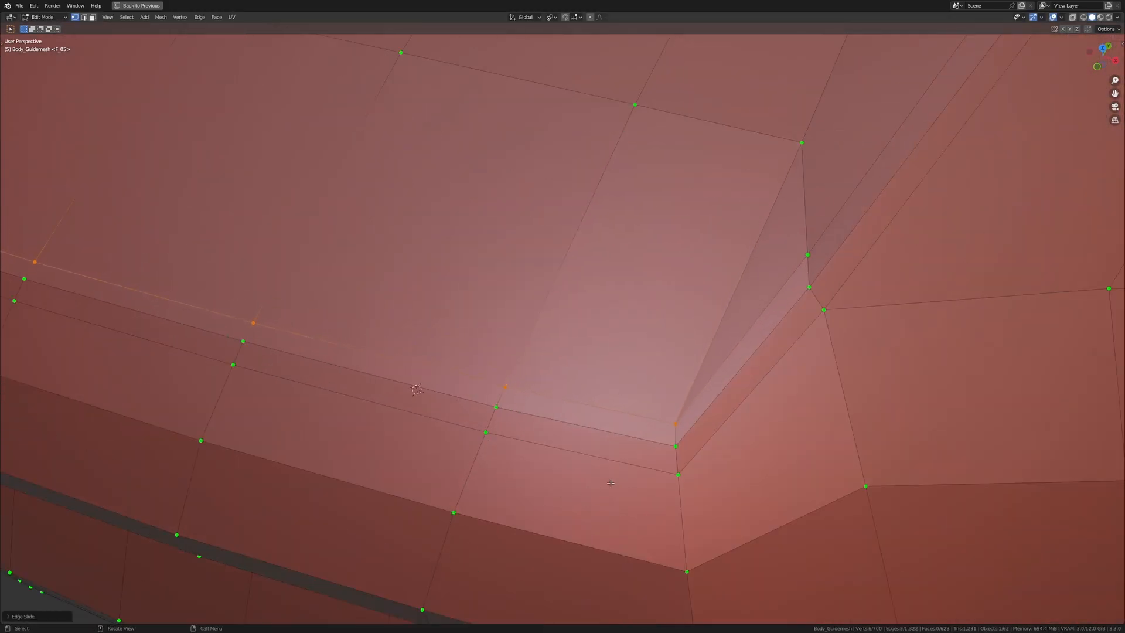
Step: Select the loop ahead of the hood's front crease line out to its corner and edge slide it closer to the crease
{"action": "scroll", "coordinate": [610, 483], "scroll_direction": "down", "scroll_amount": 1}
{"action": "left_click", "coordinate": [655, 447]}
{"action": "scroll", "coordinate": [379, 391], "scroll_direction": "down", "scroll_amount": 3}
{"action": "left_click", "coordinate": [71, 240], "text": "ctrl"}
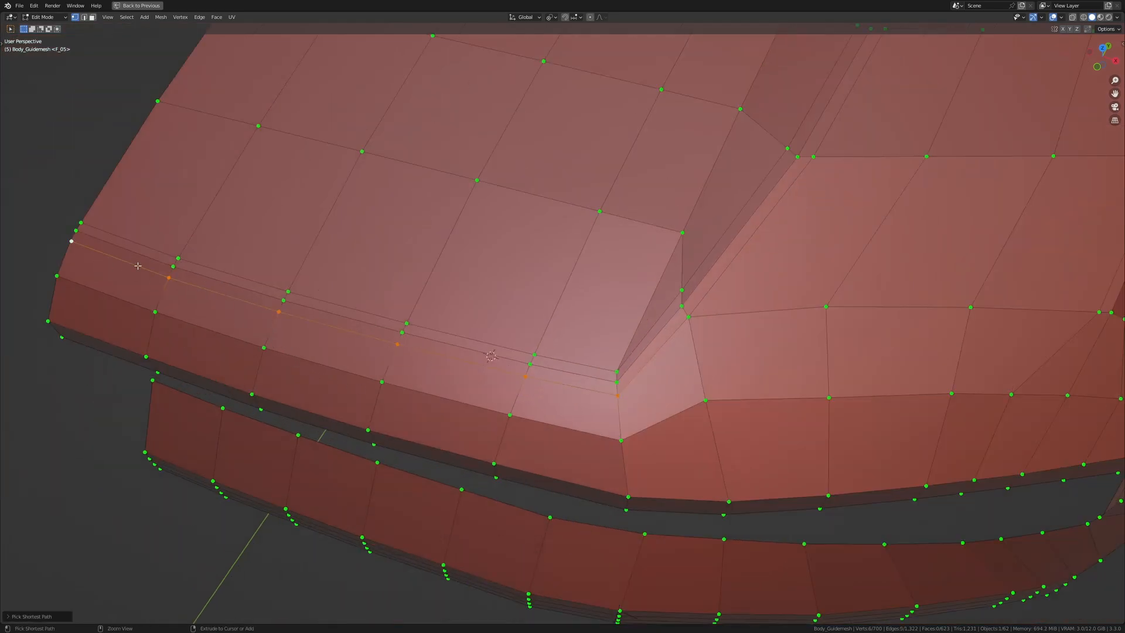
{"action": "key", "text": "KP_Decimal"}
{"action": "key", "text": "g"}
{"action": "key", "text": "g"}
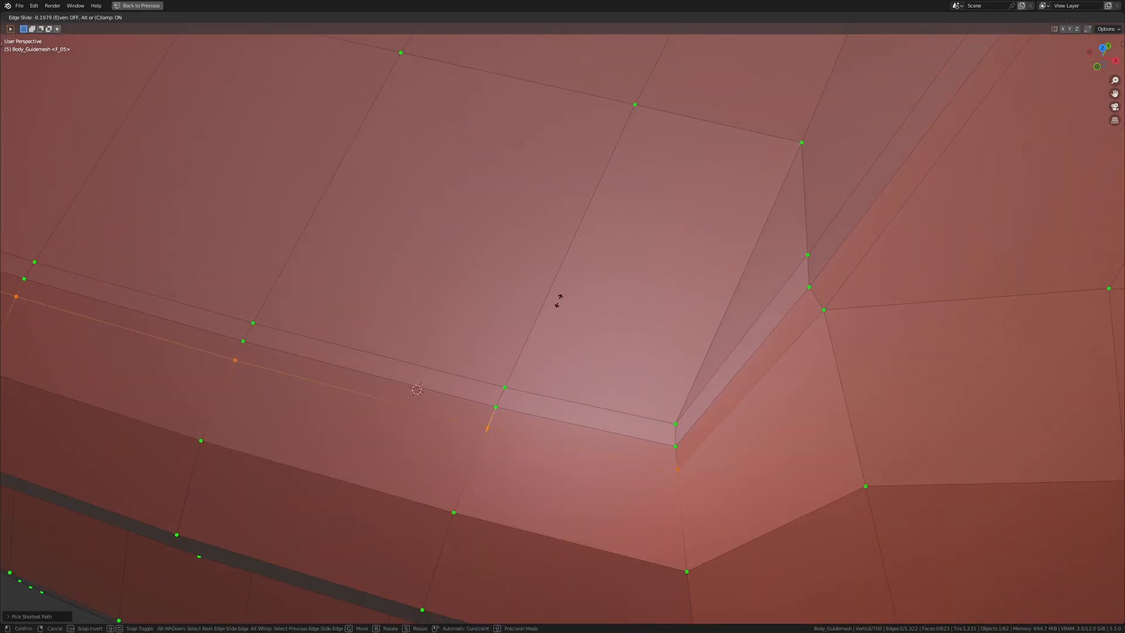
{"action": "left_click", "coordinate": [557, 299]}
Step: Select the supporting loop on the inner slope of the long hood crease and edge slide it closer to the crease
{"action": "middle_click_drag", "start_coordinate": [557, 298], "coordinate": [603, 356]}
{"action": "left_click", "coordinate": [590, 304]}
{"action": "left_click", "coordinate": [475, 50], "text": "ctrl"}
{"action": "scroll", "coordinate": [643, 347], "scroll_direction": "up", "scroll_amount": 2}
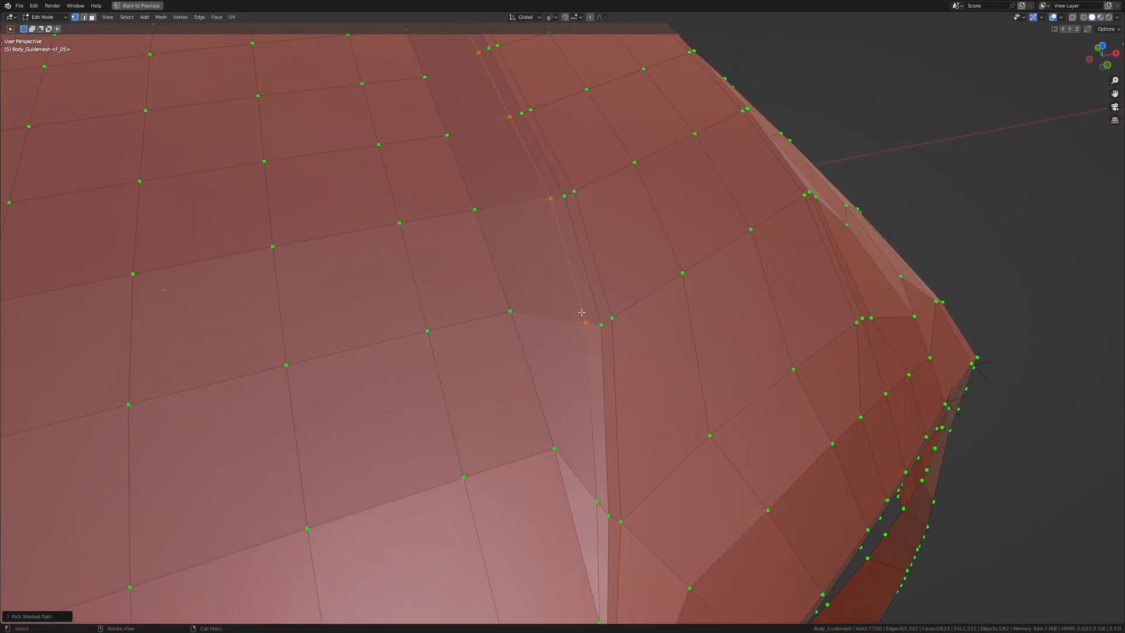
{"action": "key", "text": "g"}
{"action": "key", "text": "g"}
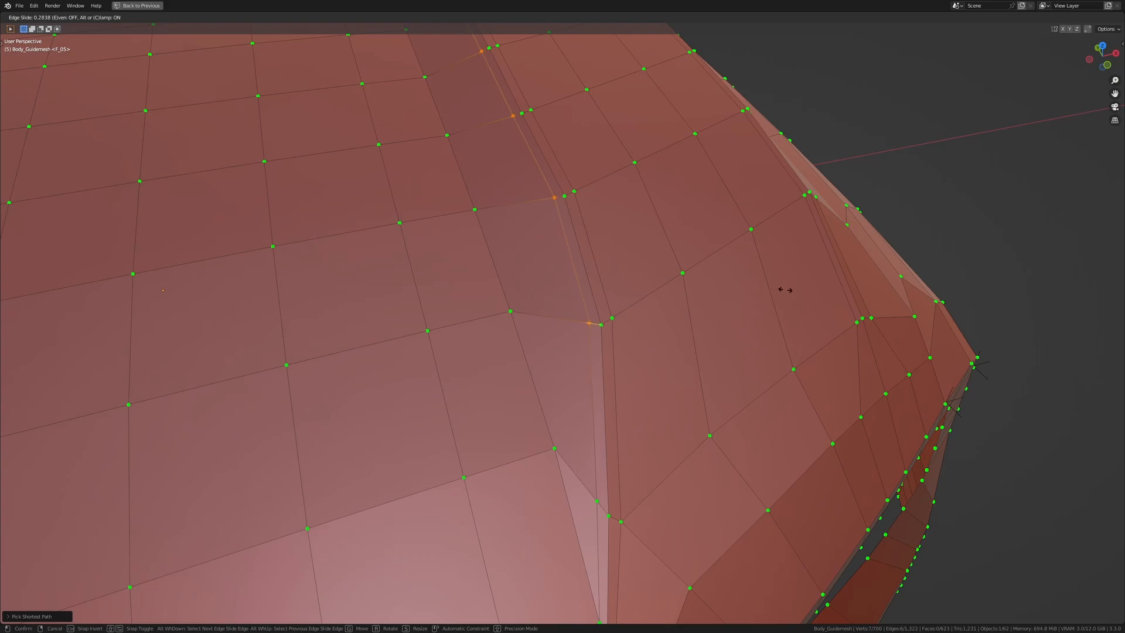
{"action": "left_click", "coordinate": [785, 289]}
Step: Compare the hood crease with the side and front three-quarter reference photos through the camera
{"action": "scroll", "coordinate": [668, 375], "scroll_direction": "down", "scroll_amount": 4}
{"action": "middle_click_drag", "start_coordinate": [779, 375], "coordinate": [721, 386]}
{"action": "left_click", "coordinate": [740, 385]}
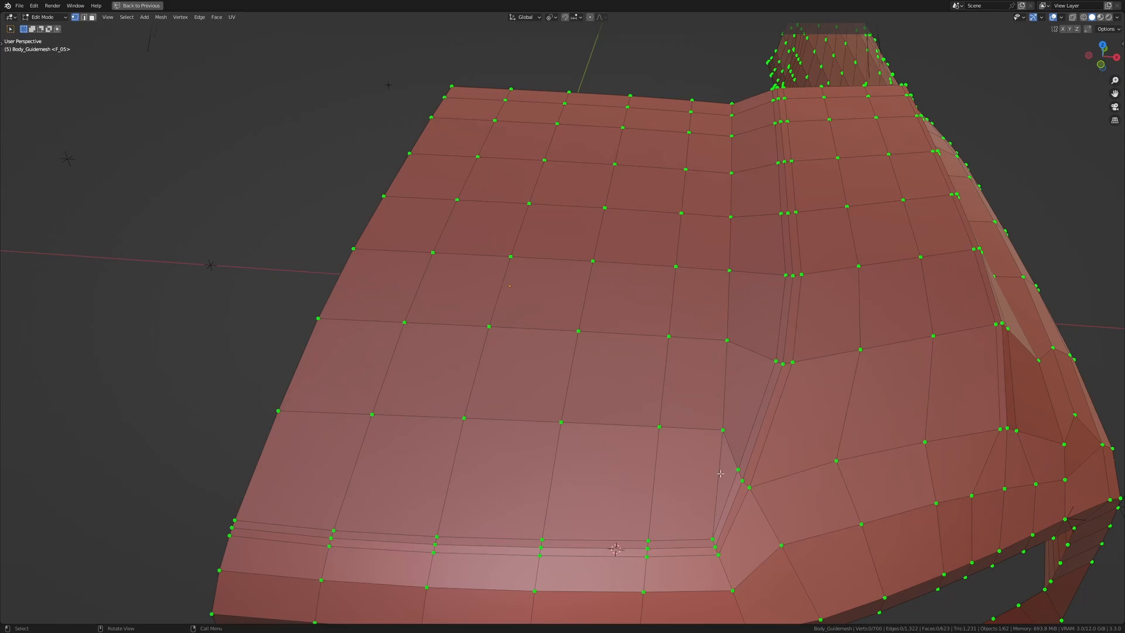
{"action": "key", "text": "KP_0"}
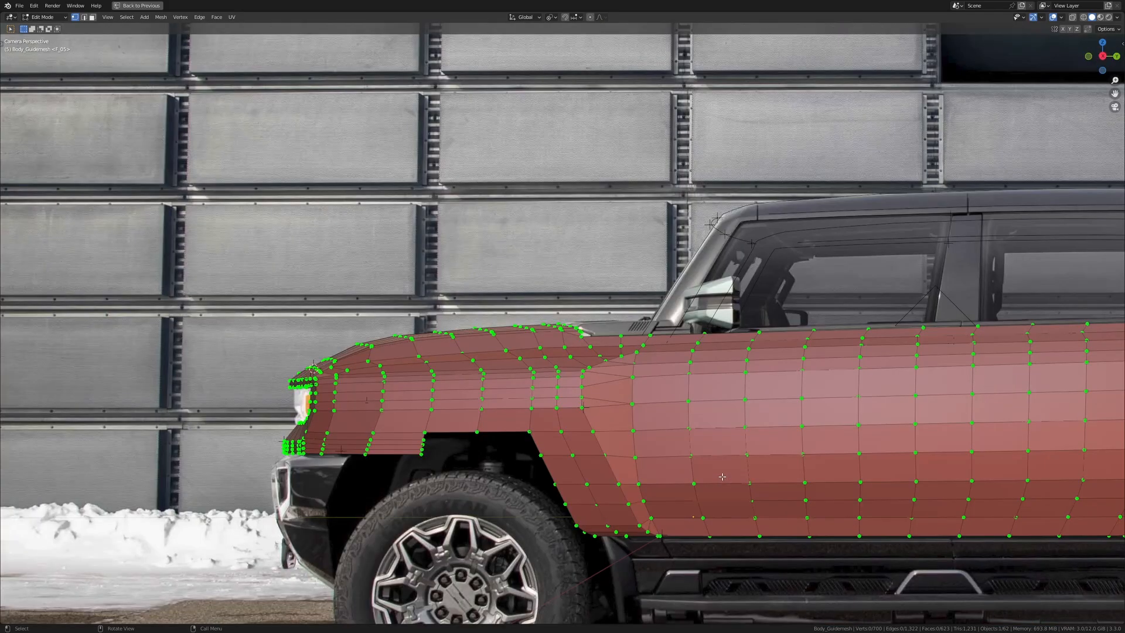
{"action": "key", "text": "Left"}
{"action": "key", "text": "Left"}
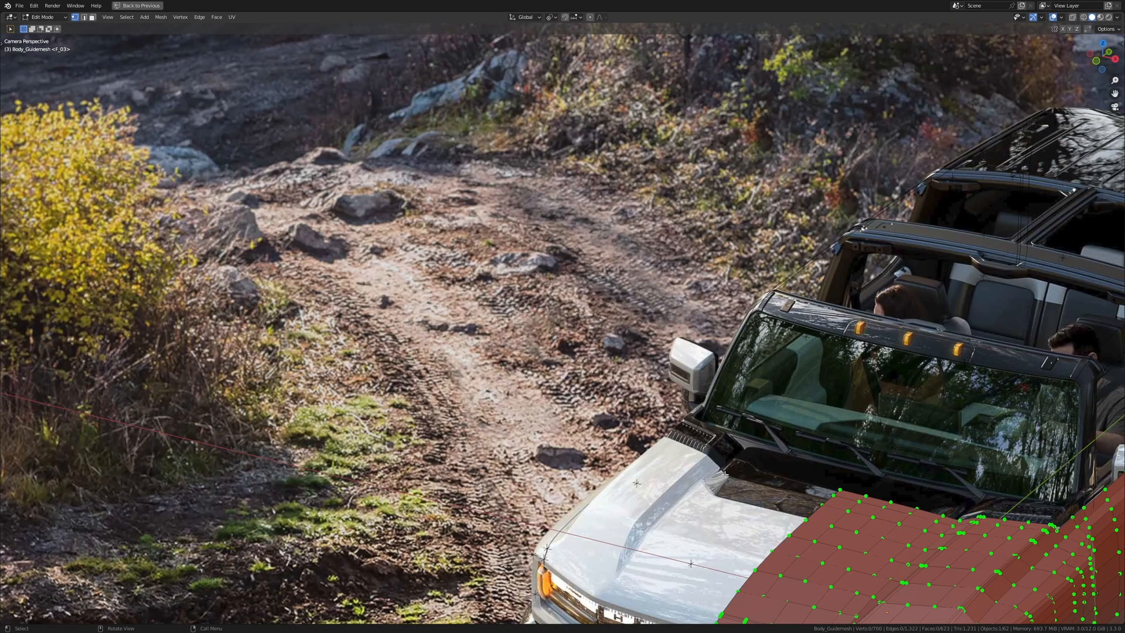
{"action": "scroll", "coordinate": [725, 474], "scroll_direction": "up", "scroll_amount": 5}
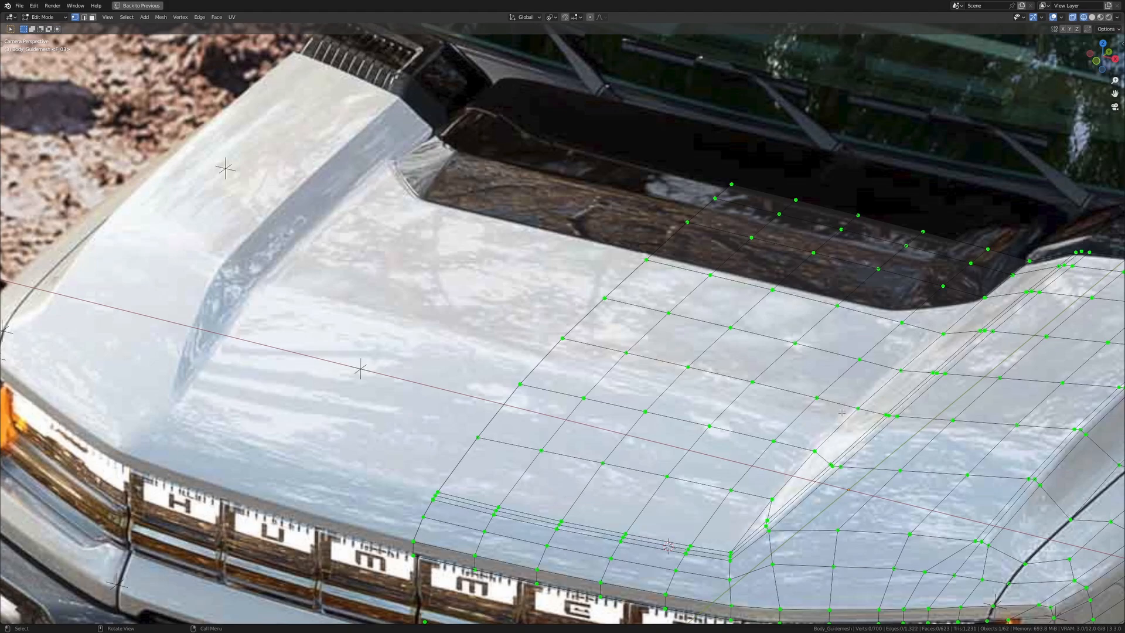
Step: Add a lengthwise loop cut with Even enabled just inside the base of the crease slope and slide it closer to that edge
{"action": "key", "text": "KP_0"}
{"action": "middle_click_drag", "start_coordinate": [791, 384], "coordinate": [738, 372]}
{"action": "key", "text": "ctrl+r"}
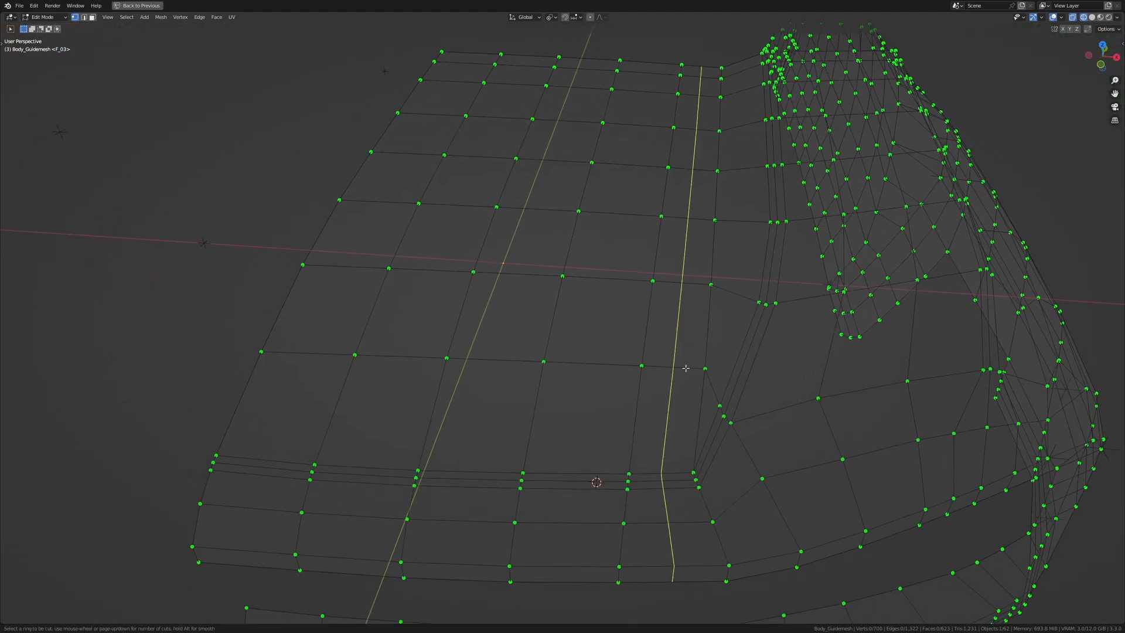
{"action": "left_click", "coordinate": [697, 366]}
{"action": "key", "text": "e"}
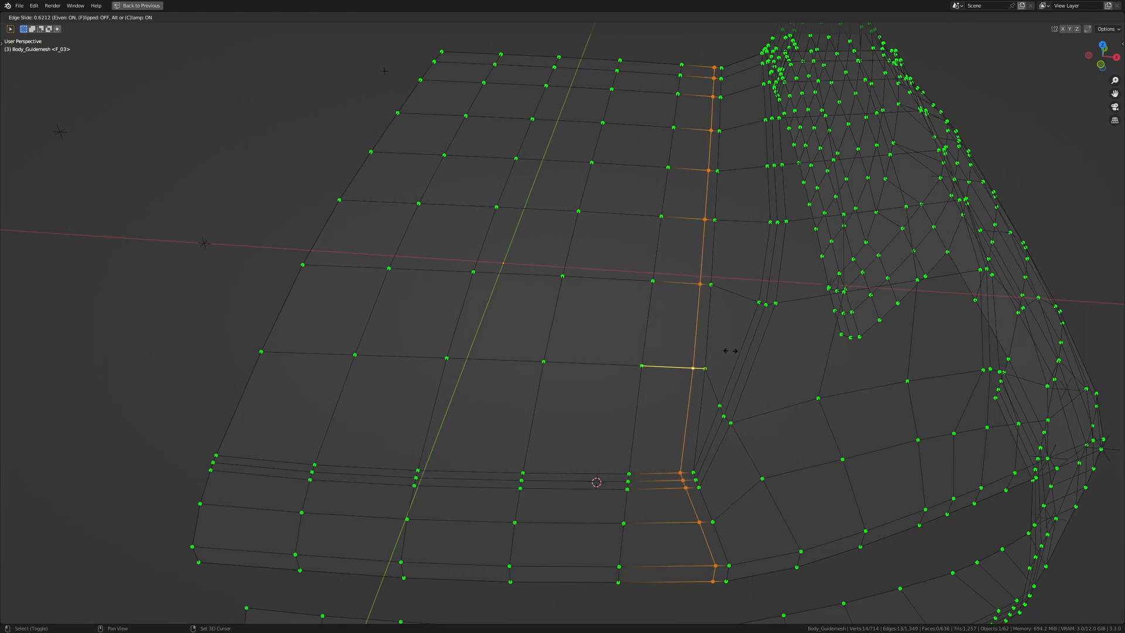
{"action": "left_click", "coordinate": [731, 350]}
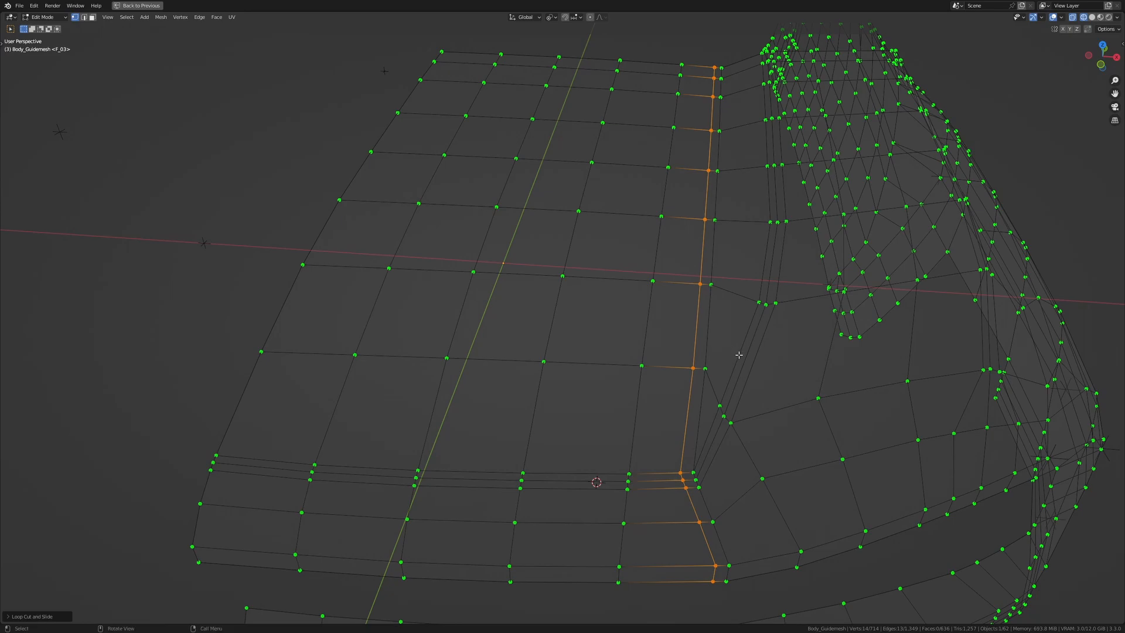
{"action": "key", "text": "g"}
{"action": "key", "text": "g"}
{"action": "left_click", "coordinate": [746, 352]}
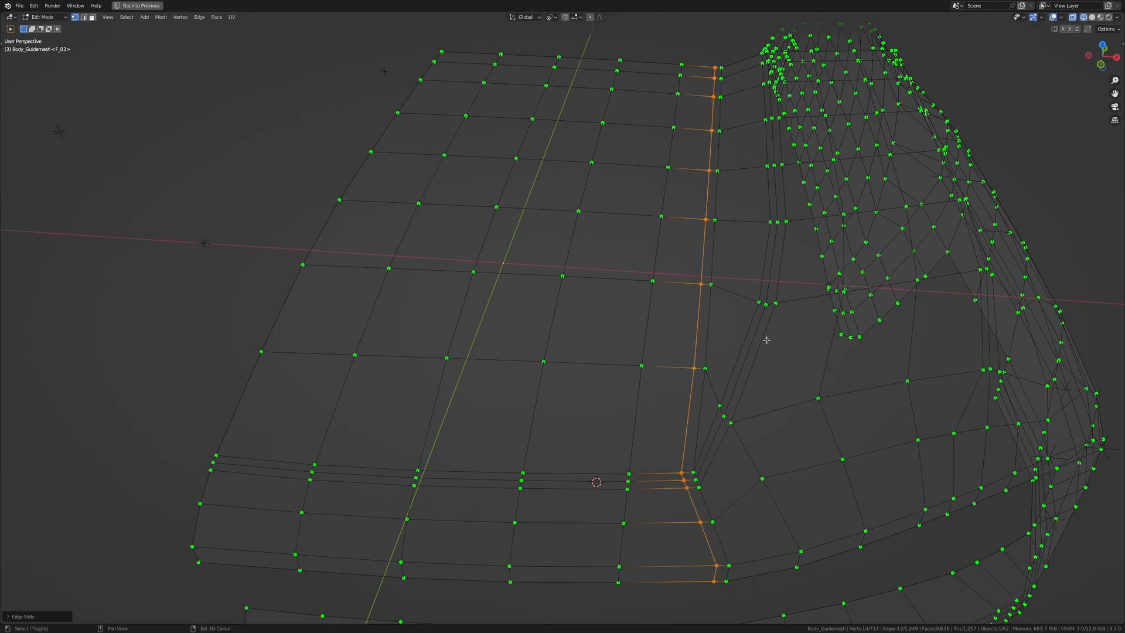
Step: Dissolve the front part of the new lengthwise loop, from the front supporting loops down to the hood's front edge
{"action": "scroll", "coordinate": [615, 70], "scroll_direction": "down", "scroll_amount": 1}
{"action": "left_click_drag", "start_coordinate": [616, 69], "coordinate": [756, 374], "text": "ctrl"}
{"action": "scroll", "coordinate": [772, 453], "scroll_direction": "up", "scroll_amount": 1}
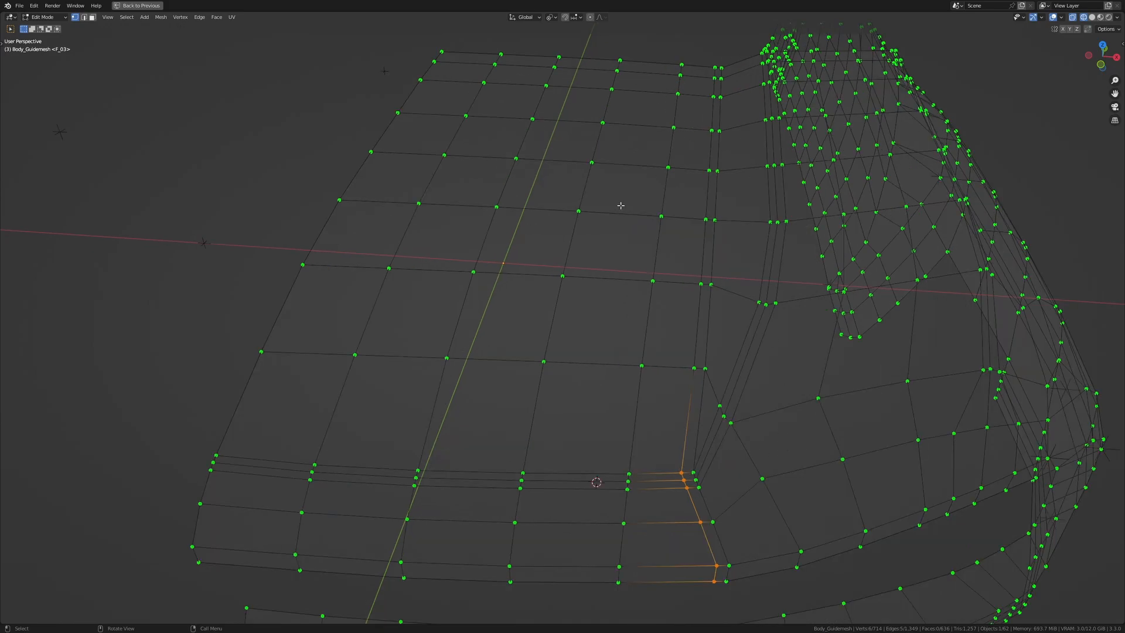
{"action": "key", "text": "x"}
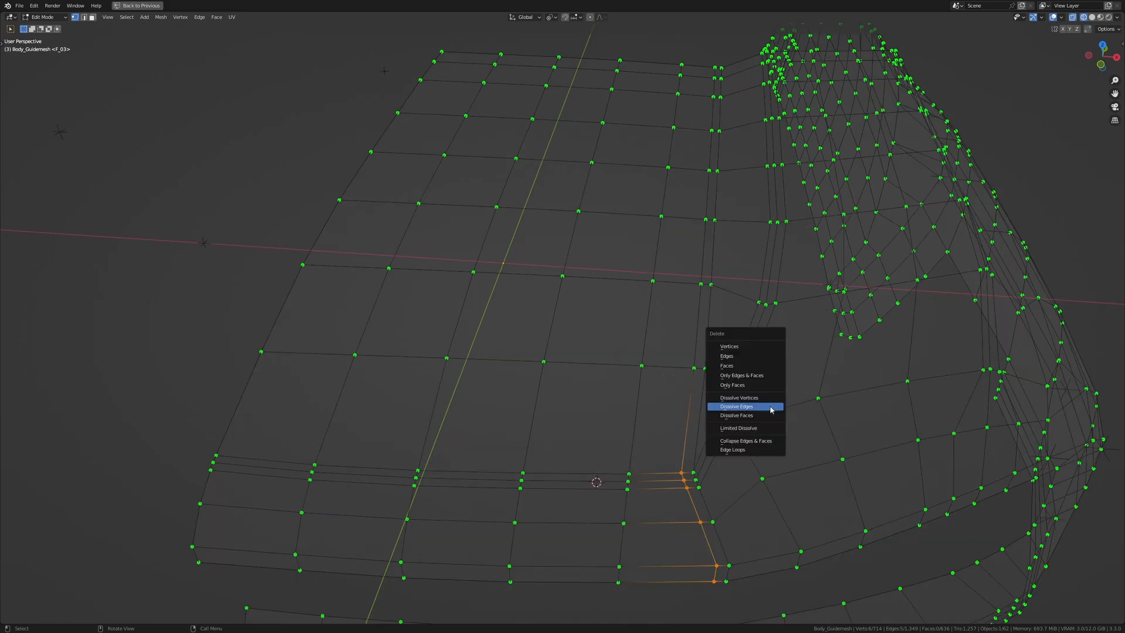
{"action": "left_click", "coordinate": [767, 406]}
{"action": "scroll", "coordinate": [754, 421], "scroll_direction": "up", "scroll_amount": 1}
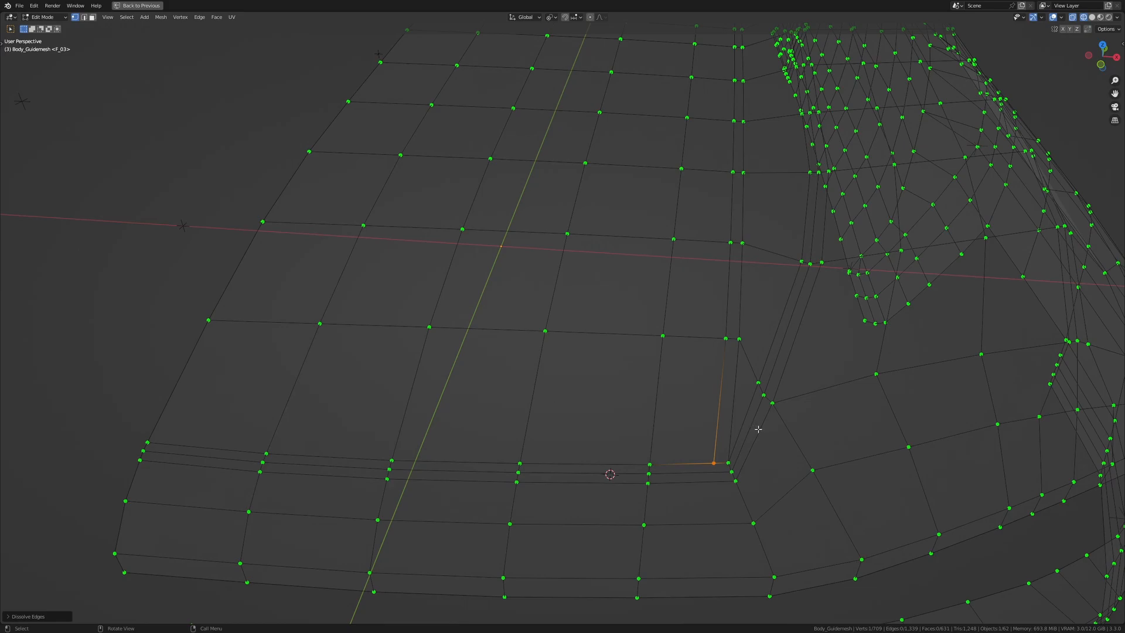
Step: Merge the lengthwise loop's leftover front vertex into the neighbouring crease corner vertex using At Last
{"action": "left_click", "coordinate": [712, 462]}
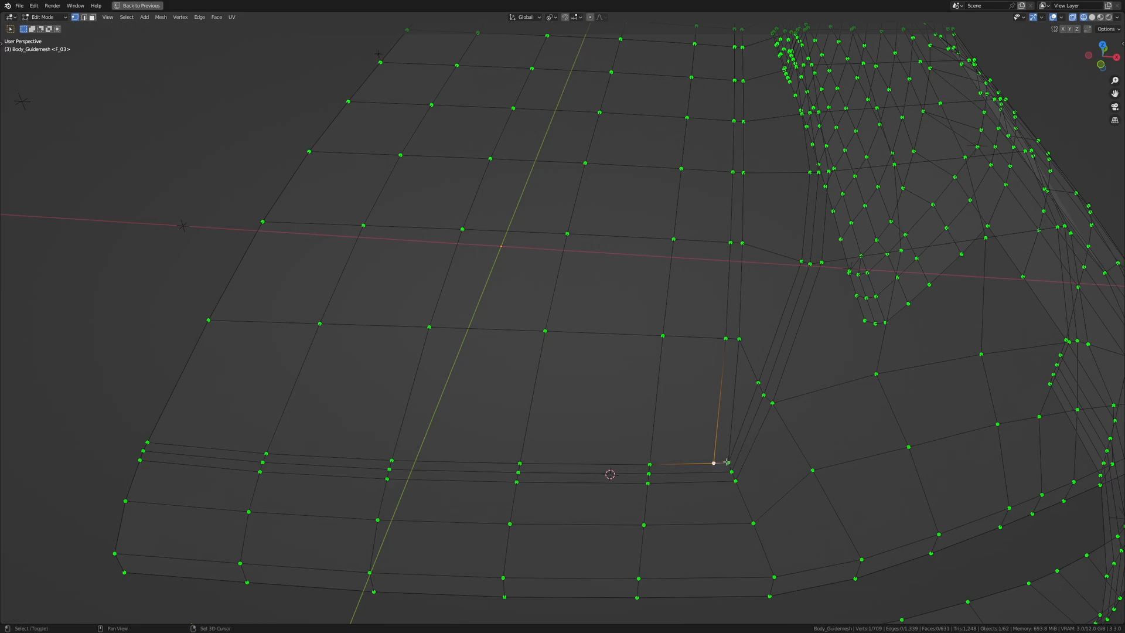
{"action": "left_click", "coordinate": [727, 463], "text": "shift"}
{"action": "key", "text": "m"}
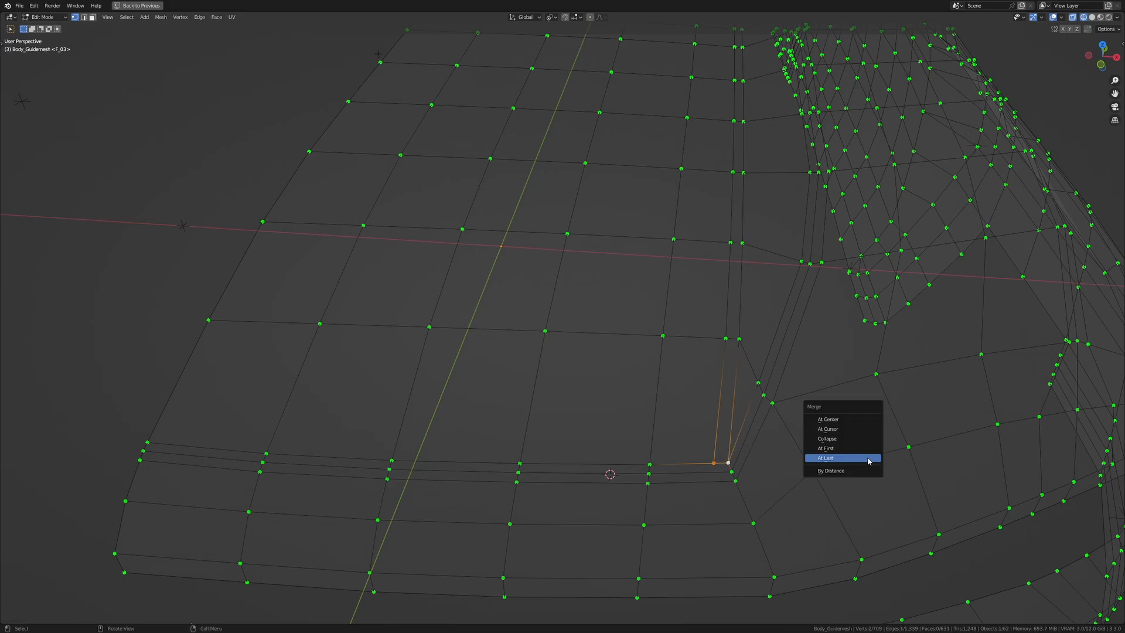
{"action": "left_click", "coordinate": [868, 461]}
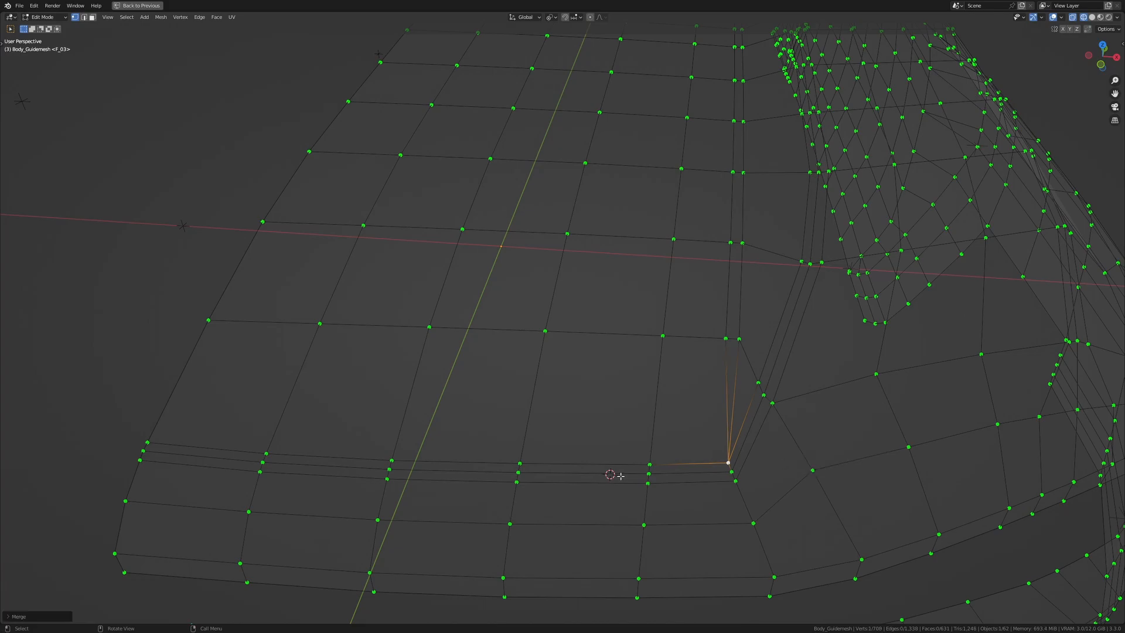
Step: Turn on viewport display for the Subdivision modifier and show the hood in opaque solid shading
{"action": "key", "text": "ctrl+space"}
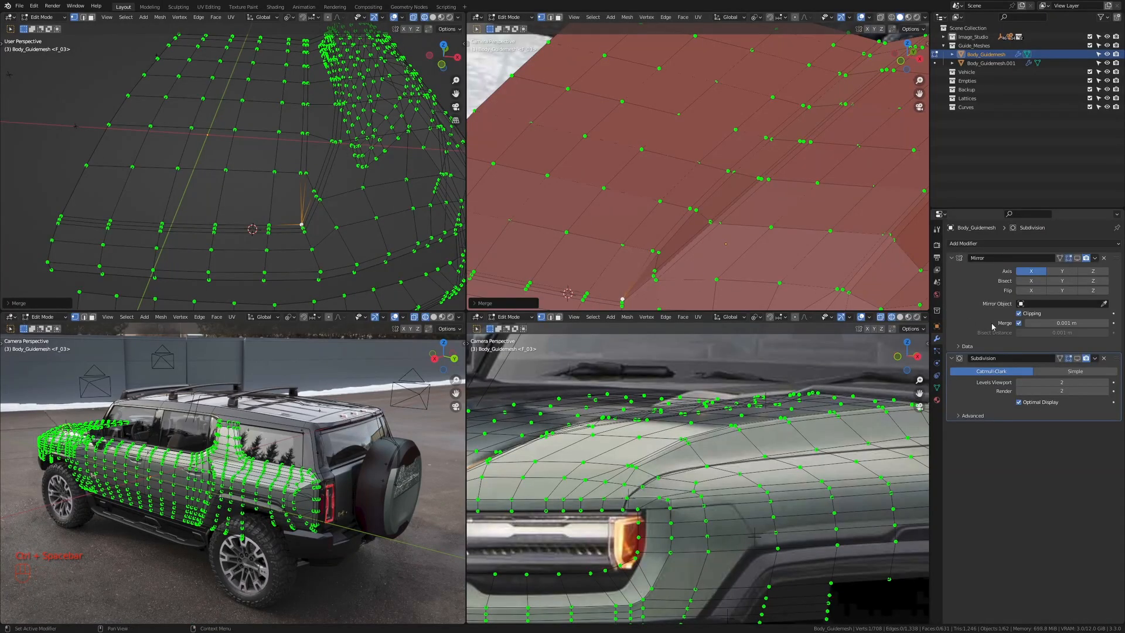
{"action": "left_click", "coordinate": [1077, 358]}
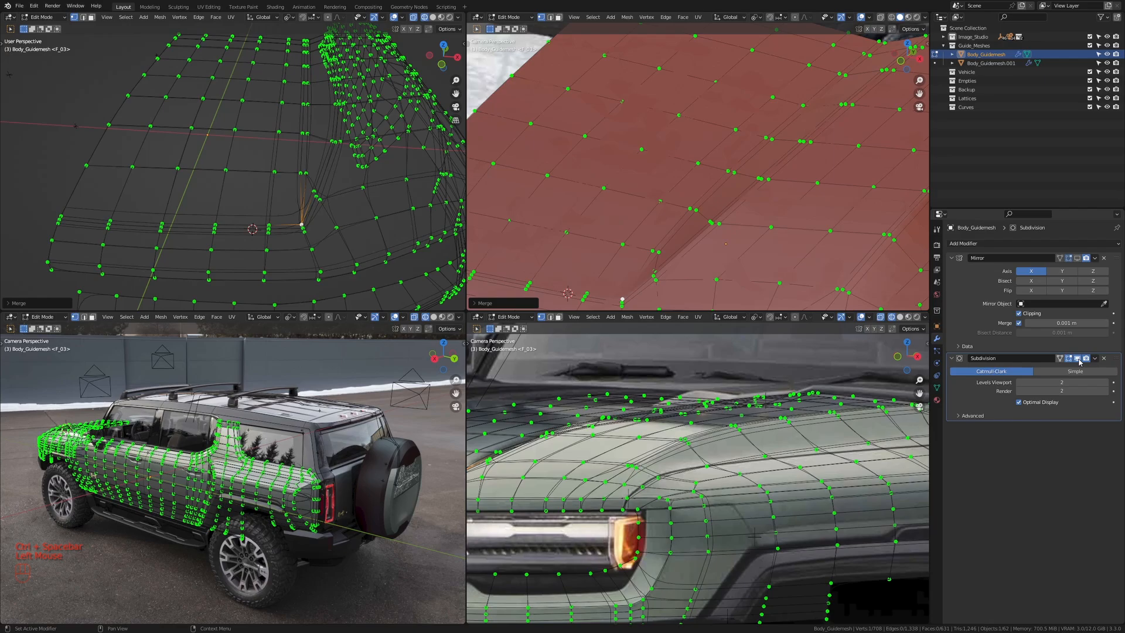
{"action": "key", "text": "ctrl+space"}
{"action": "key", "text": "alt+z"}
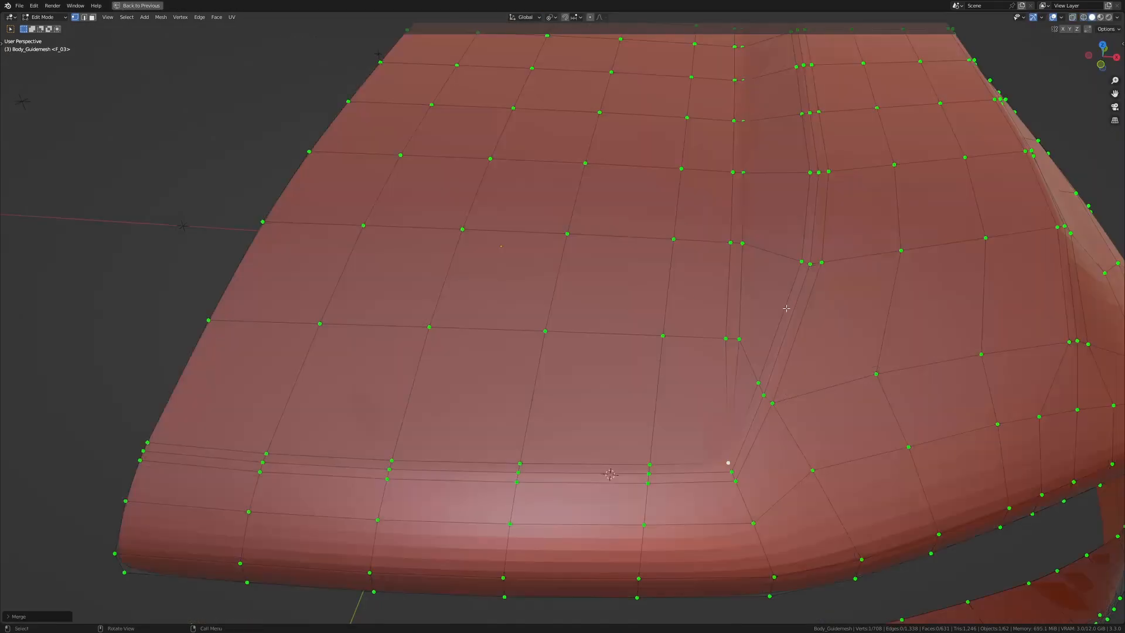
Step: Switch to Object Mode and apply Shade Smooth followed by Shade Auto Smooth to the body guide mesh
{"action": "key", "text": "Tab"}
{"action": "scroll", "coordinate": [683, 352], "scroll_direction": "down", "scroll_amount": 2}
{"action": "middle_click_drag", "start_coordinate": [683, 353], "coordinate": [552, 356]}
{"action": "right_click", "coordinate": [745, 330]}
{"action": "left_click", "coordinate": [747, 322]}
{"action": "right_click", "coordinate": [554, 353]}
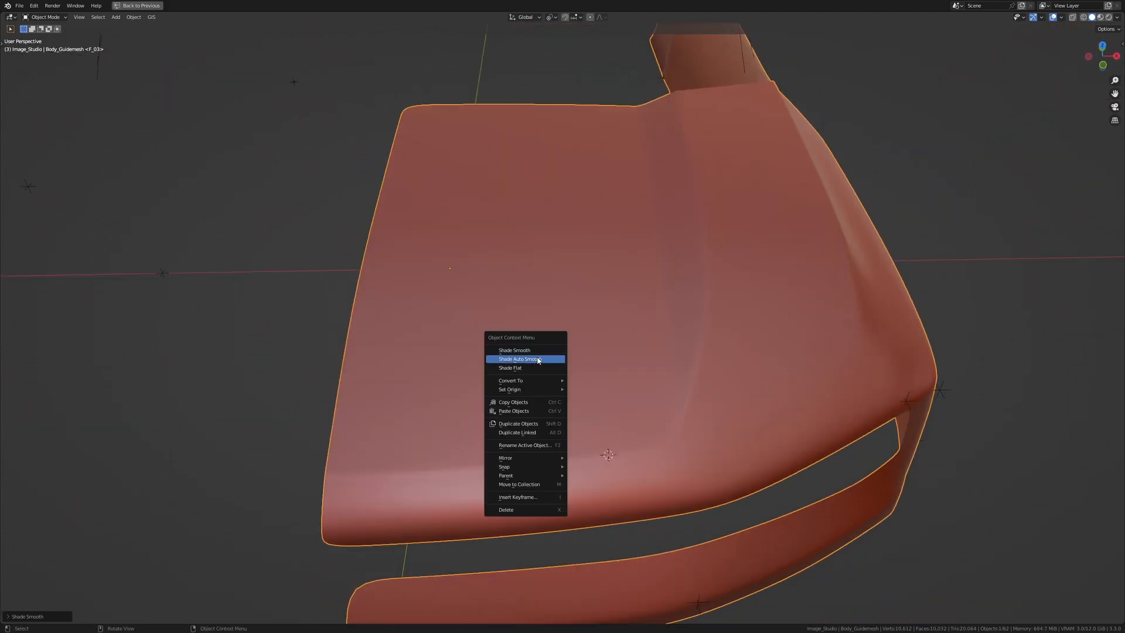
{"action": "left_click", "coordinate": [538, 359]}
Step: Turn off viewport display for the Subdivision modifier
{"action": "key", "text": "ctrl+space"}
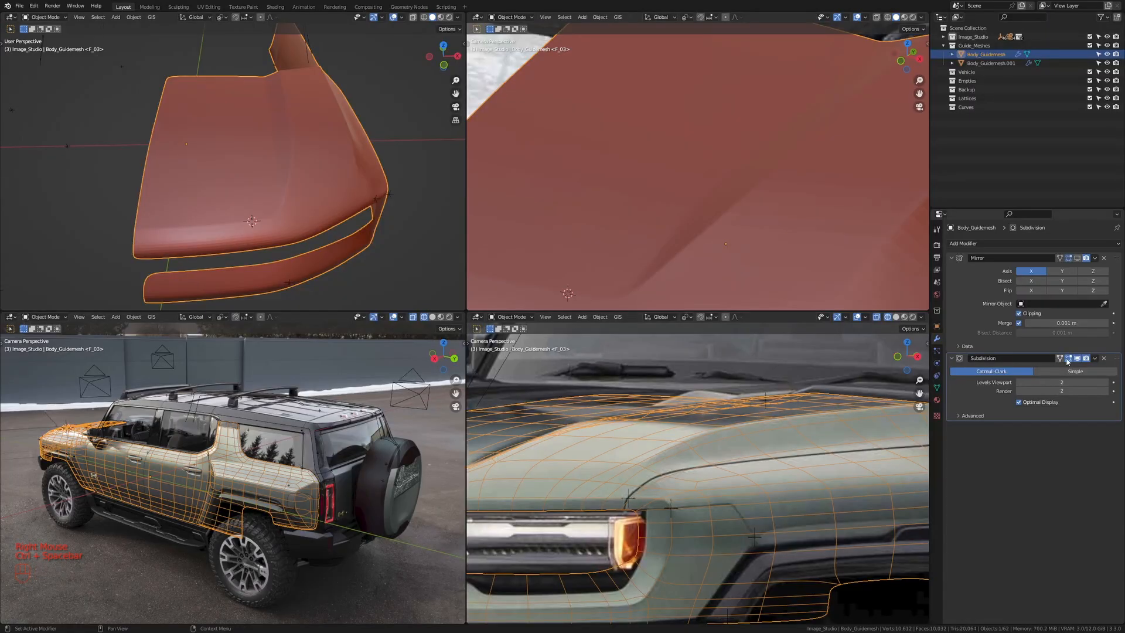
{"action": "left_click", "coordinate": [1078, 358]}
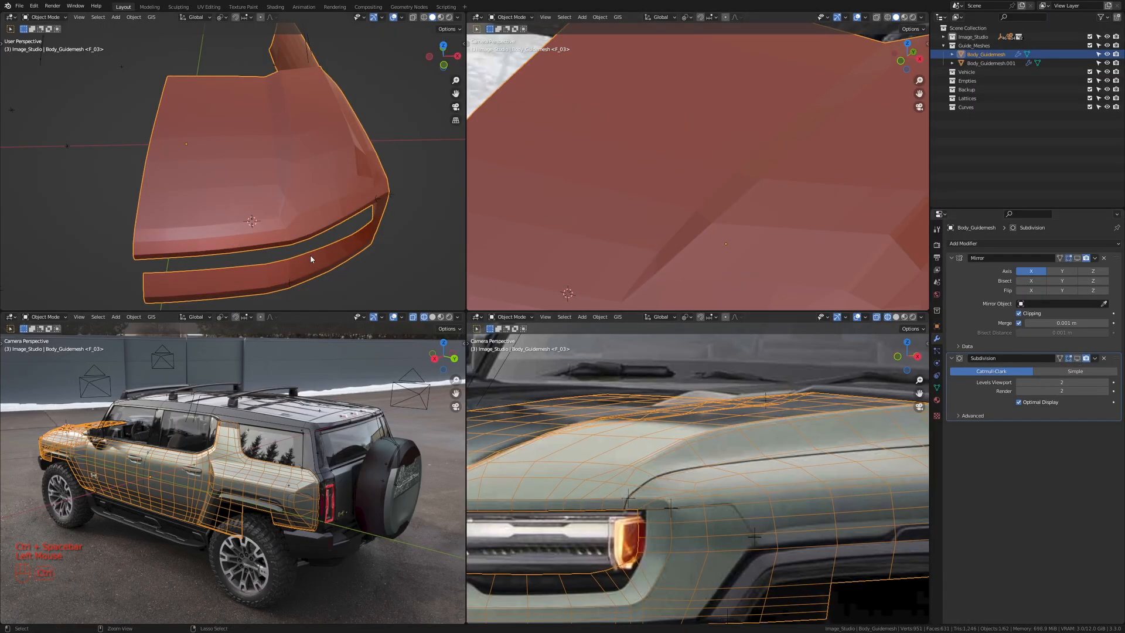
{"action": "key", "text": "ctrl+space"}
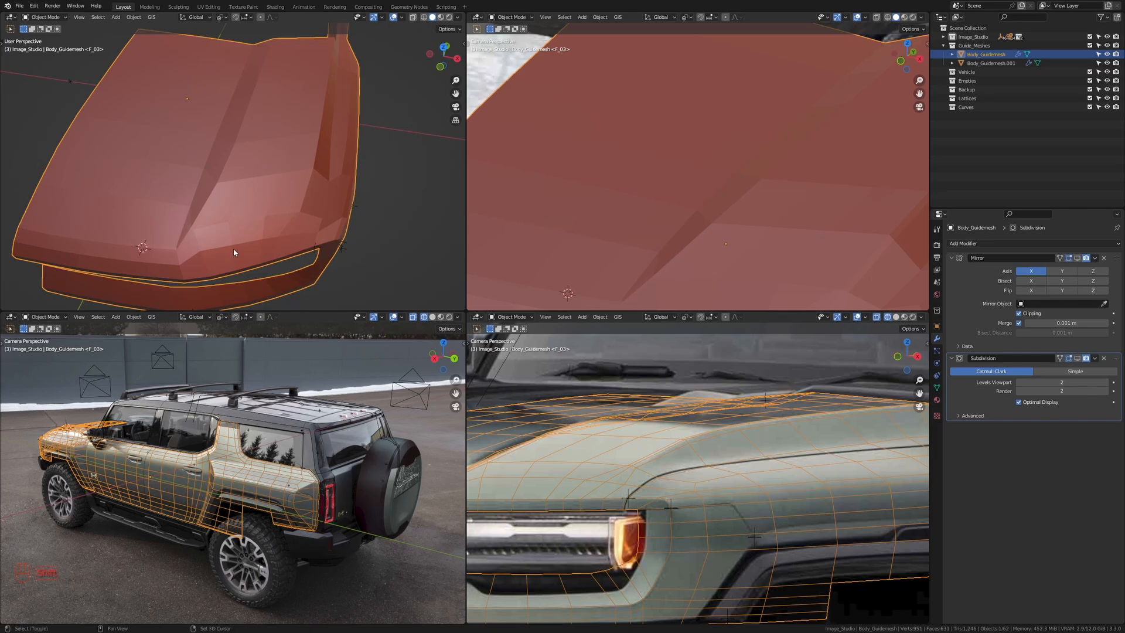
Step: In Edit Mode, add a loop cut with Even and Flipped enabled around the front lip and headlight side, tight against the edge
{"action": "middle_click_drag", "start_coordinate": [234, 252], "coordinate": [249, 212], "text": "shift"}
{"action": "middle_click_drag", "start_coordinate": [249, 212], "coordinate": [229, 180]}
{"action": "middle_click_drag", "start_coordinate": [230, 180], "coordinate": [234, 174], "text": "shift"}
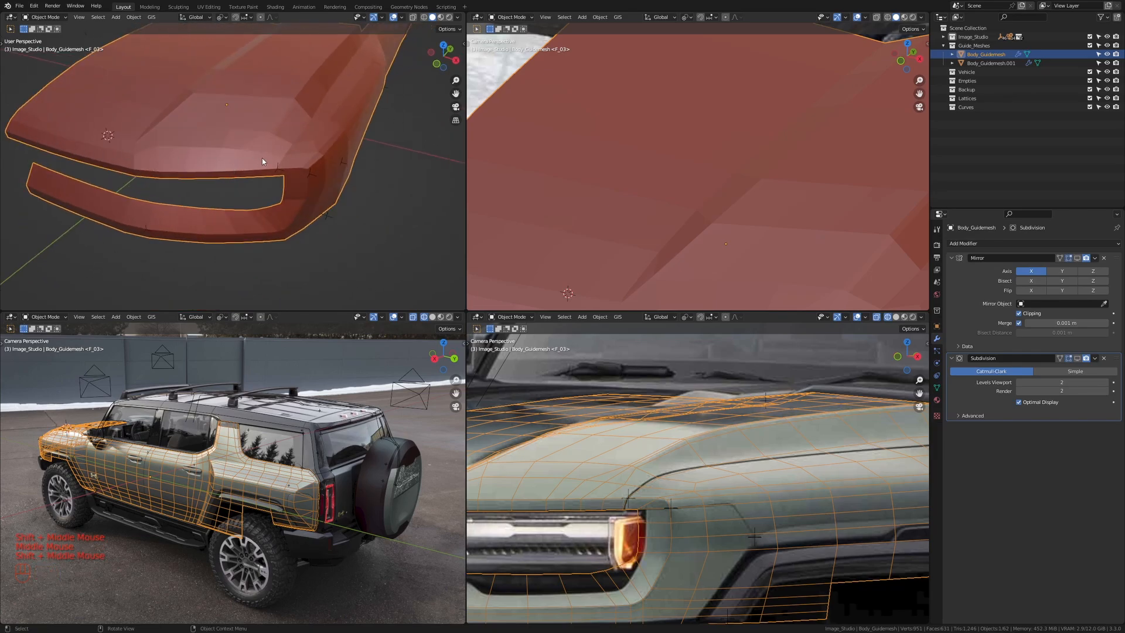
{"action": "middle_click_drag", "start_coordinate": [293, 223], "coordinate": [223, 209]}
{"action": "scroll", "coordinate": [223, 209], "scroll_direction": "up", "scroll_amount": 3}
{"action": "key", "text": "Tab"}
{"action": "middle_click_drag", "start_coordinate": [275, 240], "coordinate": [293, 225], "text": "shift"}
{"action": "middle_click_drag", "start_coordinate": [316, 226], "coordinate": [299, 194]}
{"action": "scroll", "coordinate": [299, 216], "scroll_direction": "up", "scroll_amount": 2}
{"action": "key", "text": "ctrl+r"}
{"action": "left_click", "coordinate": [293, 177]}
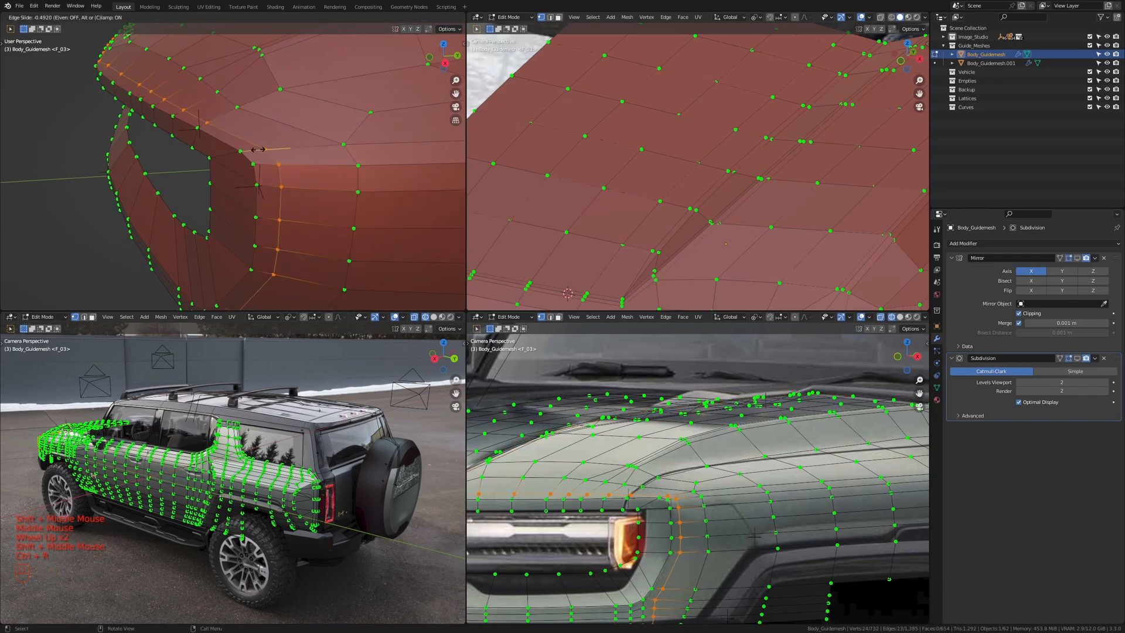
{"action": "key", "text": "e"}
{"action": "key", "text": "f"}
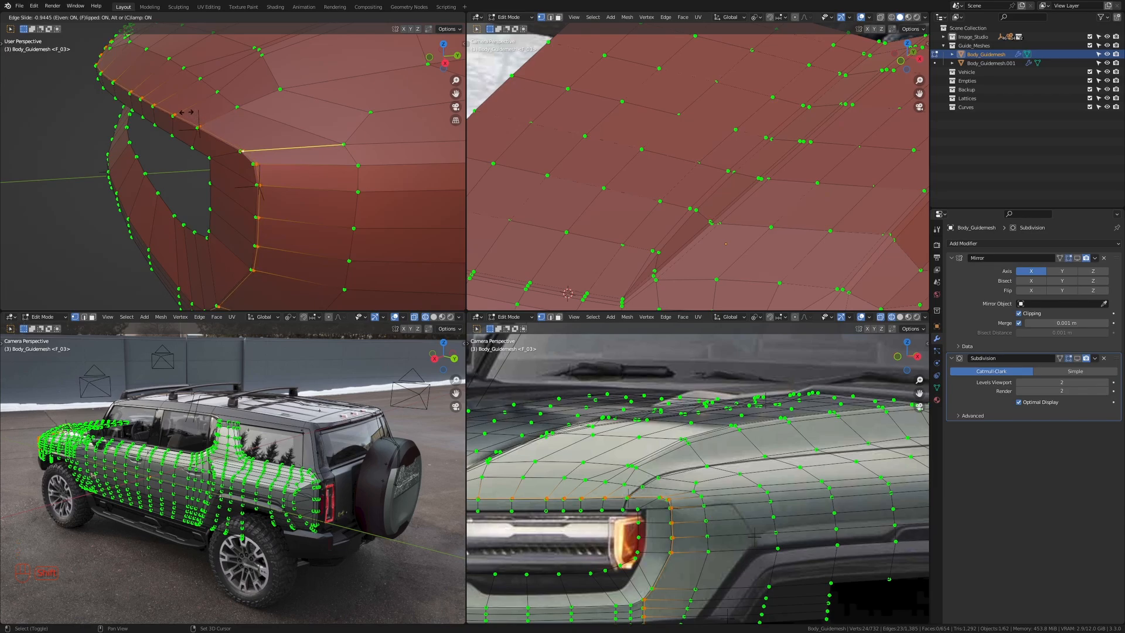
{"action": "left_click", "coordinate": [188, 111]}
Step: Add a loop cut just below the hood's front lip edge and slide it up tight against that edge
{"action": "middle_click_drag", "start_coordinate": [190, 112], "coordinate": [319, 138]}
{"action": "middle_click_drag", "start_coordinate": [319, 138], "coordinate": [240, 144]}
{"action": "middle_click_drag", "start_coordinate": [240, 143], "coordinate": [253, 146]}
{"action": "scroll", "coordinate": [253, 146], "scroll_direction": "up", "scroll_amount": 2}
{"action": "key", "text": "ctrl+r"}
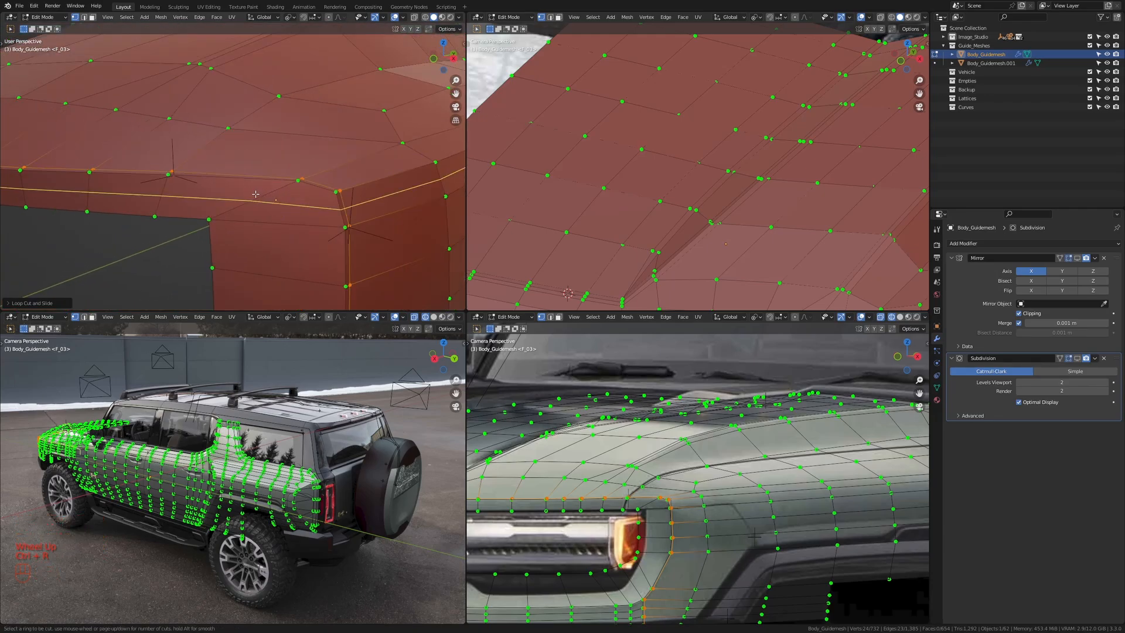
{"action": "left_click", "coordinate": [256, 194]}
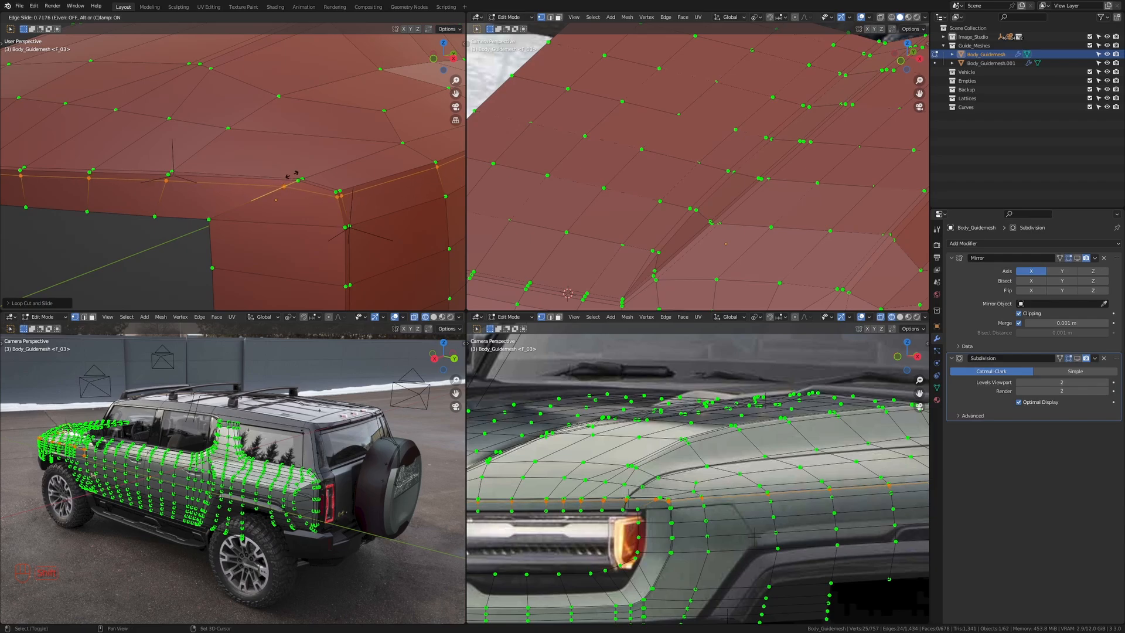
{"action": "left_click", "coordinate": [308, 161], "text": "shift"}
{"action": "scroll", "coordinate": [309, 161], "scroll_direction": "down", "scroll_amount": 3}
{"action": "middle_click_drag", "start_coordinate": [308, 162], "coordinate": [300, 199], "text": "shift"}
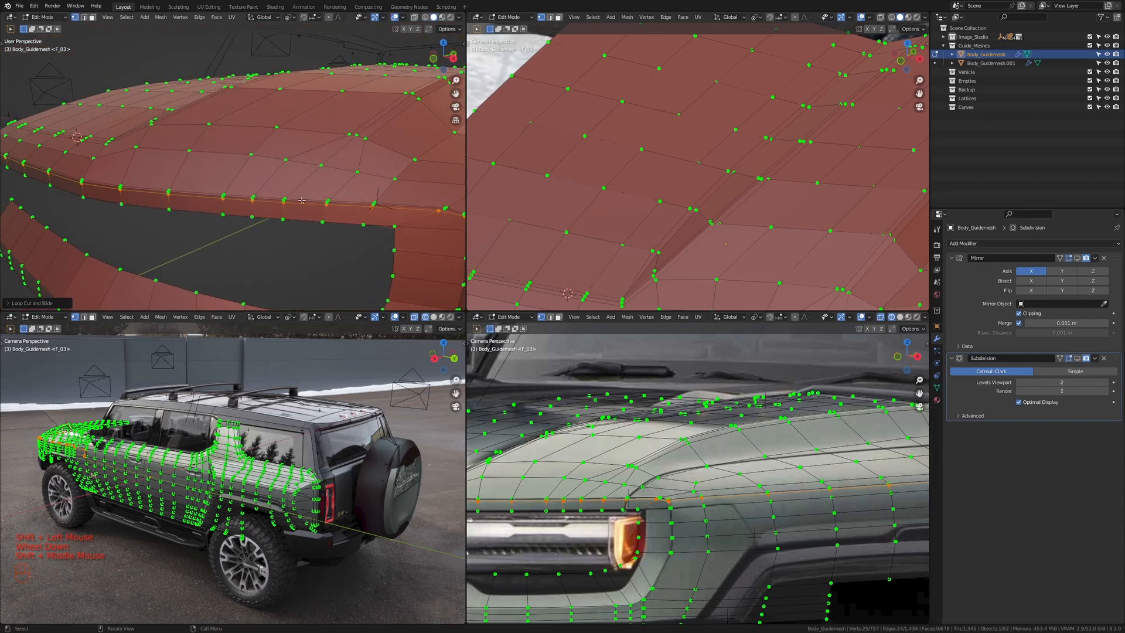
Step: Dissolve the new loop's edges along the body side beyond the headlight corner, keeping its front lip section
{"action": "key", "text": "z"}
{"action": "left_click", "coordinate": [210, 194]}
{"action": "scroll", "coordinate": [209, 193], "scroll_direction": "down", "scroll_amount": 2}
{"action": "left_click_drag", "start_coordinate": [16, 102], "coordinate": [334, 277], "text": "ctrl"}
{"action": "scroll", "coordinate": [334, 258], "scroll_direction": "up", "scroll_amount": 2}
{"action": "middle_click_drag", "start_coordinate": [333, 246], "coordinate": [237, 196], "text": "shift"}
{"action": "left_click_drag", "start_coordinate": [208, 113], "coordinate": [282, 207], "text": "ctrl"}
{"action": "scroll", "coordinate": [283, 208], "scroll_direction": "up", "scroll_amount": 1}
{"action": "key", "text": "x"}
{"action": "left_click", "coordinate": [357, 241]}
{"action": "key", "text": "z"}
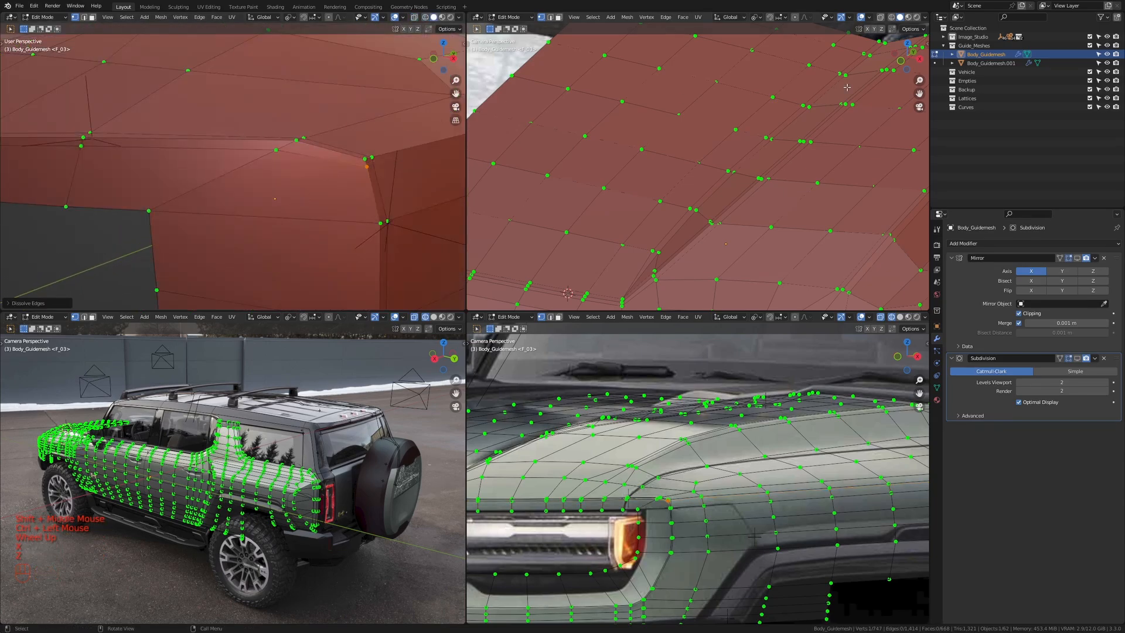
Step: Add a loop cut with Even enabled down the headlight surround, close inside its outer side edge
{"action": "middle_click_drag", "start_coordinate": [375, 158], "coordinate": [311, 135], "text": "shift"}
{"action": "key", "text": "ctrl+r"}
{"action": "left_click", "coordinate": [310, 133]}
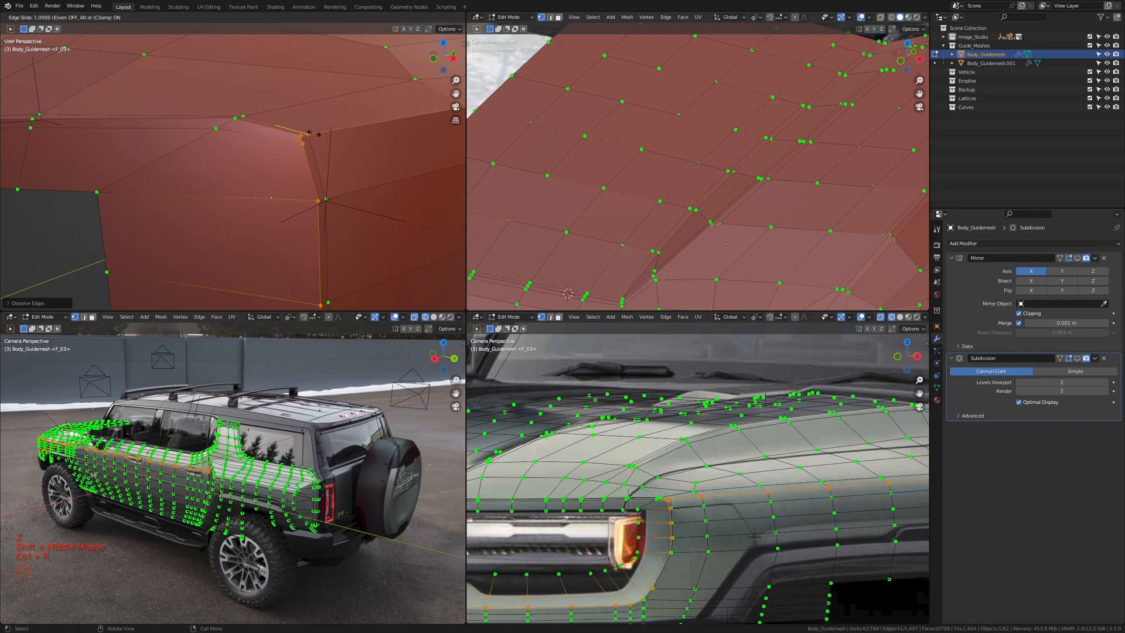
{"action": "key", "text": "e"}
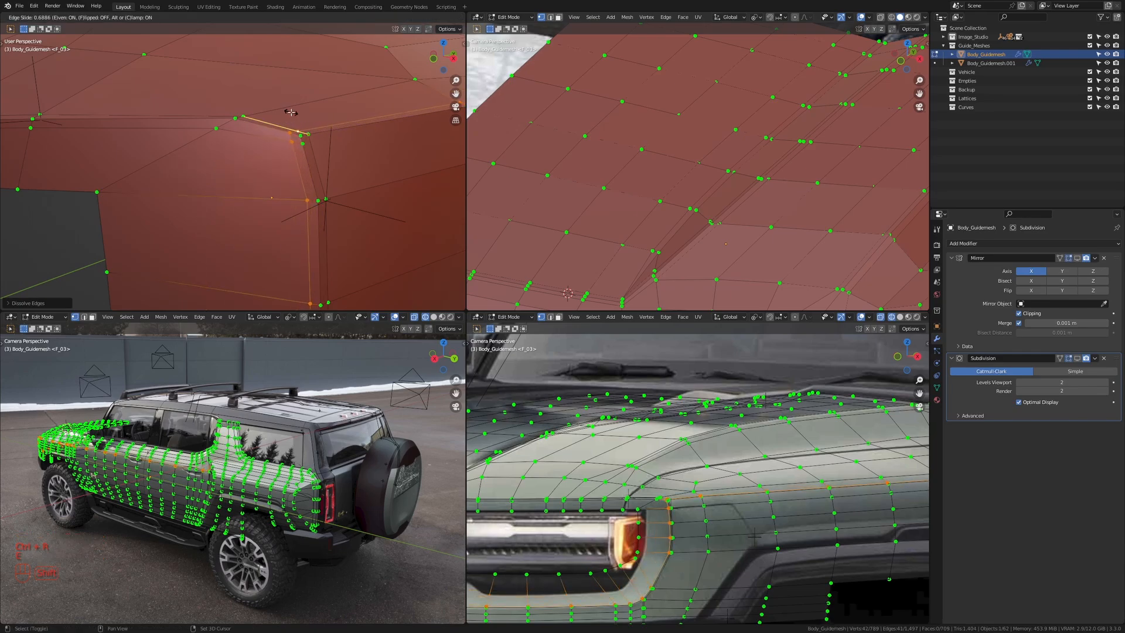
{"action": "left_click", "coordinate": [291, 113]}
Step: Dissolve the new loop's unwanted edges from the hood corner back along the body side, keeping the headlight surround section
{"action": "key", "text": "z"}
{"action": "scroll", "coordinate": [291, 105], "scroll_direction": "down", "scroll_amount": 5}
{"action": "scroll", "coordinate": [291, 105], "scroll_direction": "down", "scroll_amount": 1, "text": "shift"}
{"action": "middle_click_drag", "start_coordinate": [281, 109], "coordinate": [253, 139], "text": "shift"}
{"action": "scroll", "coordinate": [228, 169], "scroll_direction": "down", "scroll_amount": 2}
{"action": "left_click_drag", "start_coordinate": [26, 132], "coordinate": [229, 270], "text": "ctrl"}
{"action": "scroll", "coordinate": [227, 267], "scroll_direction": "up", "scroll_amount": 2}
{"action": "left_click_drag", "start_coordinate": [162, 88], "coordinate": [389, 306], "text": "ctrl"}
{"action": "middle_click_drag", "start_coordinate": [368, 147], "coordinate": [320, 237], "text": "shift"}
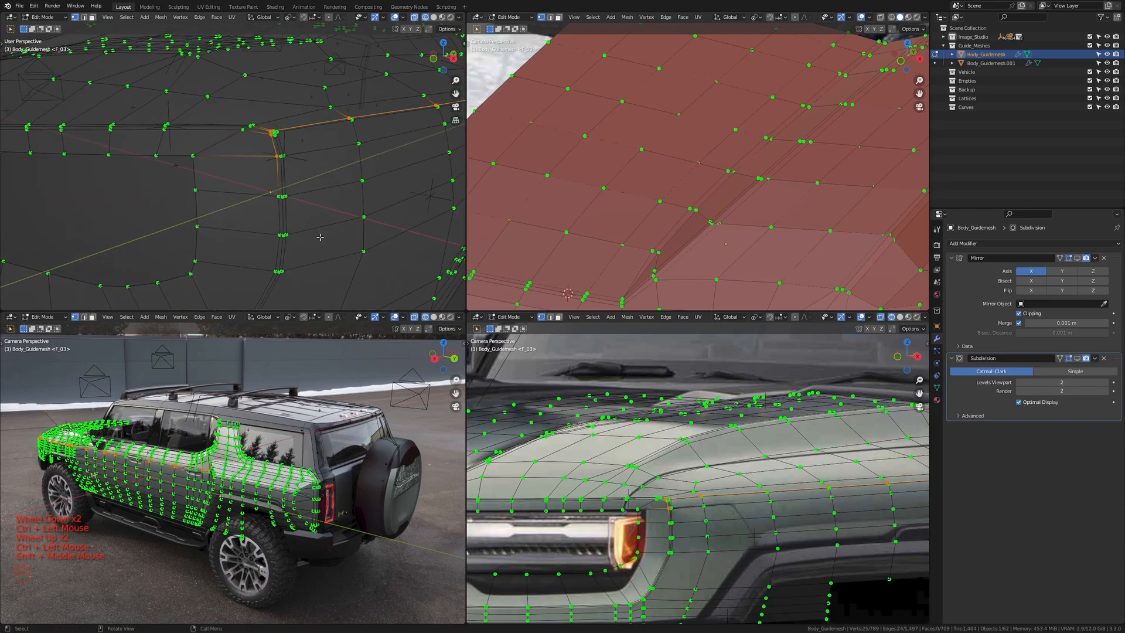
{"action": "key", "text": "z"}
{"action": "scroll", "coordinate": [311, 182], "scroll_direction": "up", "scroll_amount": 1}
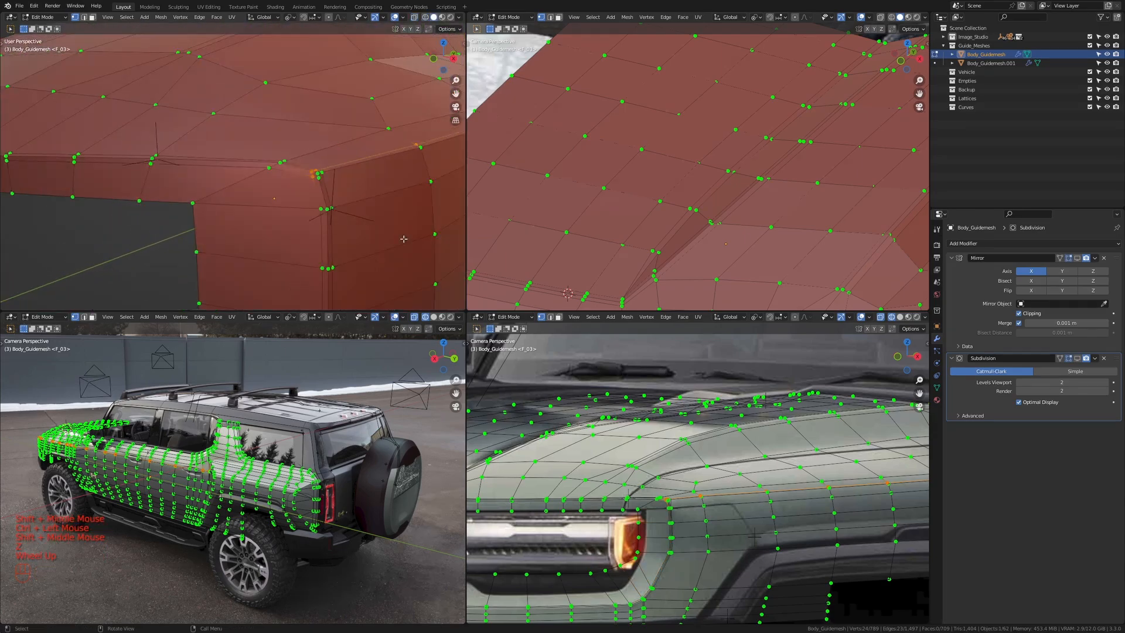
{"action": "left_click", "coordinate": [310, 182], "text": "shift"}
{"action": "key", "text": "x"}
{"action": "left_click", "coordinate": [369, 216]}
Step: Merge the leftover vertex at the top headlight corner into the neighbouring corner vertex
{"action": "middle_click_drag", "start_coordinate": [364, 217], "coordinate": [328, 240], "text": "shift"}
{"action": "scroll", "coordinate": [327, 240], "scroll_direction": "up", "scroll_amount": 1}
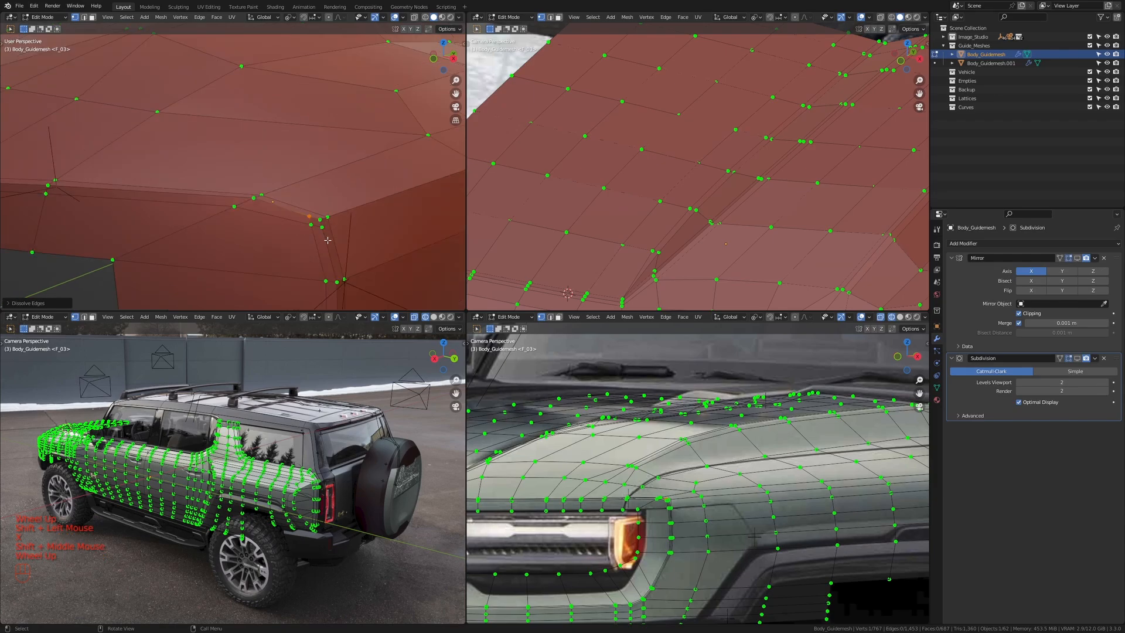
{"action": "left_click", "coordinate": [308, 217]}
{"action": "left_click", "coordinate": [322, 226], "text": "shift"}
{"action": "left_click", "coordinate": [320, 219], "text": "shift"}
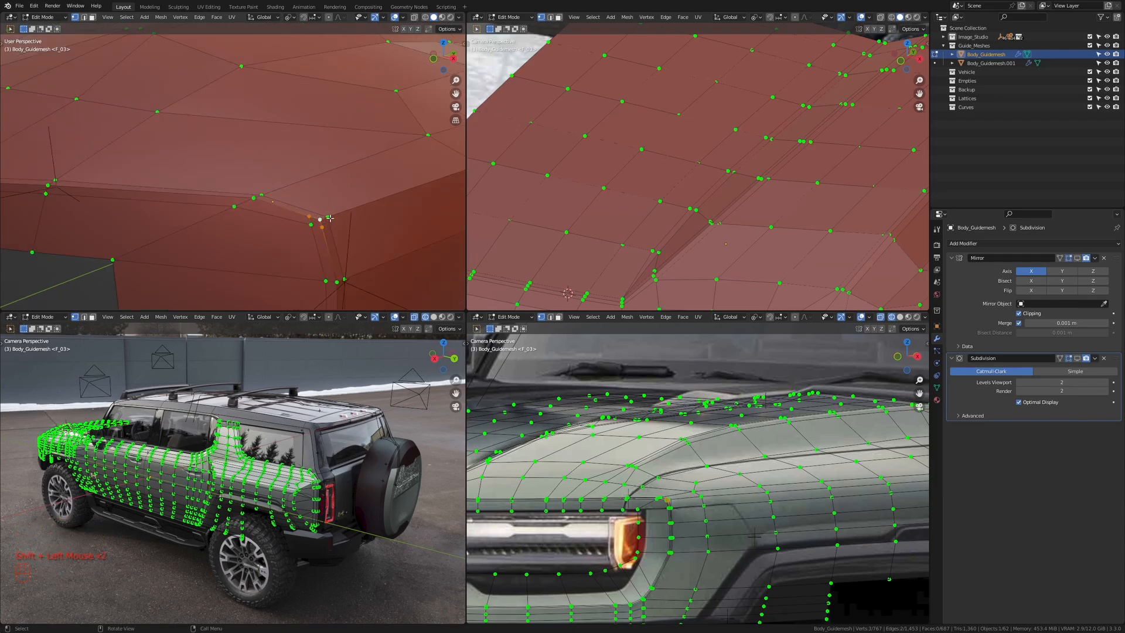
{"action": "key", "text": "m"}
{"action": "left_click", "coordinate": [340, 222]}
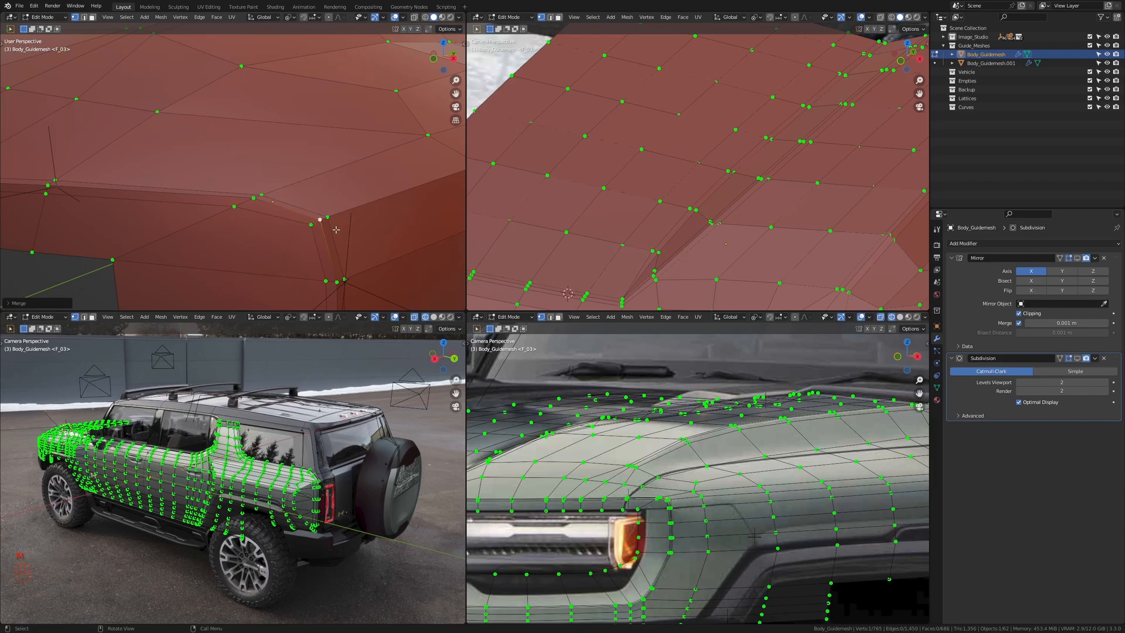
Step: Vertex-slide the vertex below the hood lip toward the headlight corner and closer to the adjacent lip edge
{"action": "middle_click_drag", "start_coordinate": [275, 222], "coordinate": [299, 215], "text": "shift"}
{"action": "key", "text": "g"}
{"action": "key", "text": "g"}
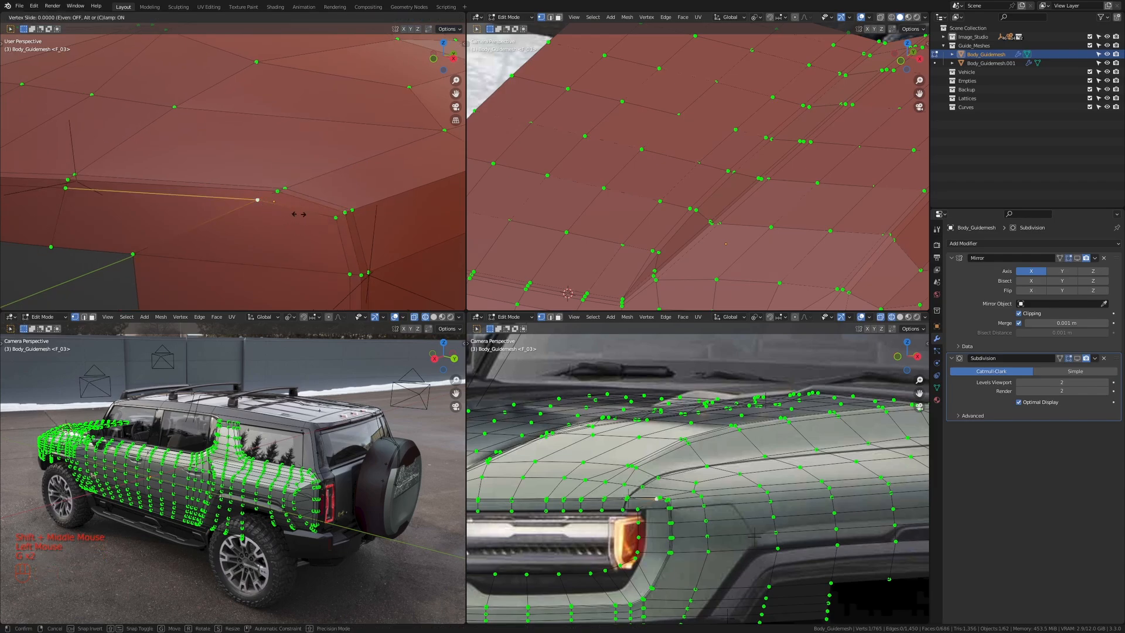
{"action": "left_click", "coordinate": [305, 215]}
{"action": "key", "text": "g"}
{"action": "key", "text": "g"}
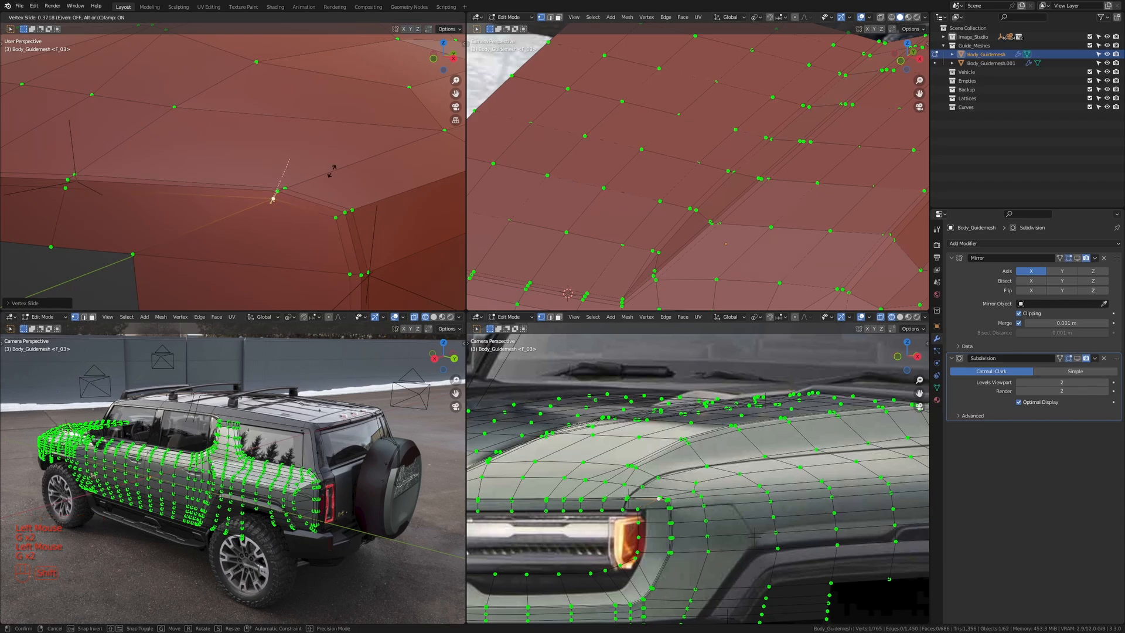
{"action": "left_click", "coordinate": [340, 187], "text": "shift"}
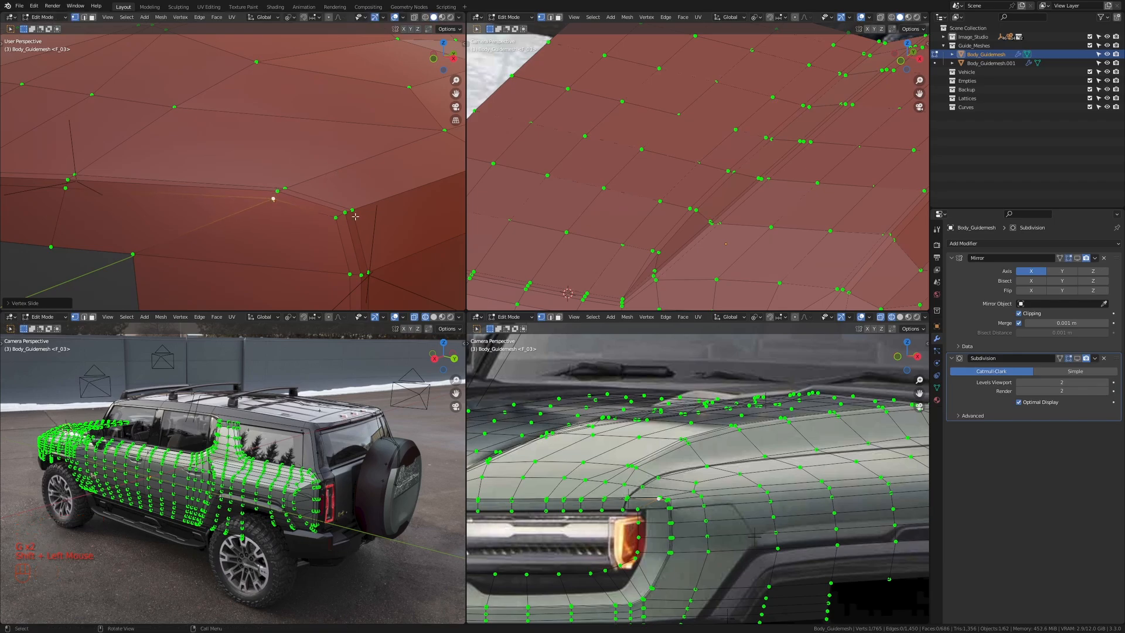
Step: Dissolve the short edge between the slid vertex and the hood lip, and merge that vertex into the inner corner vertex using At Last
{"action": "left_click", "coordinate": [276, 193], "text": "shift"}
{"action": "key", "text": "x"}
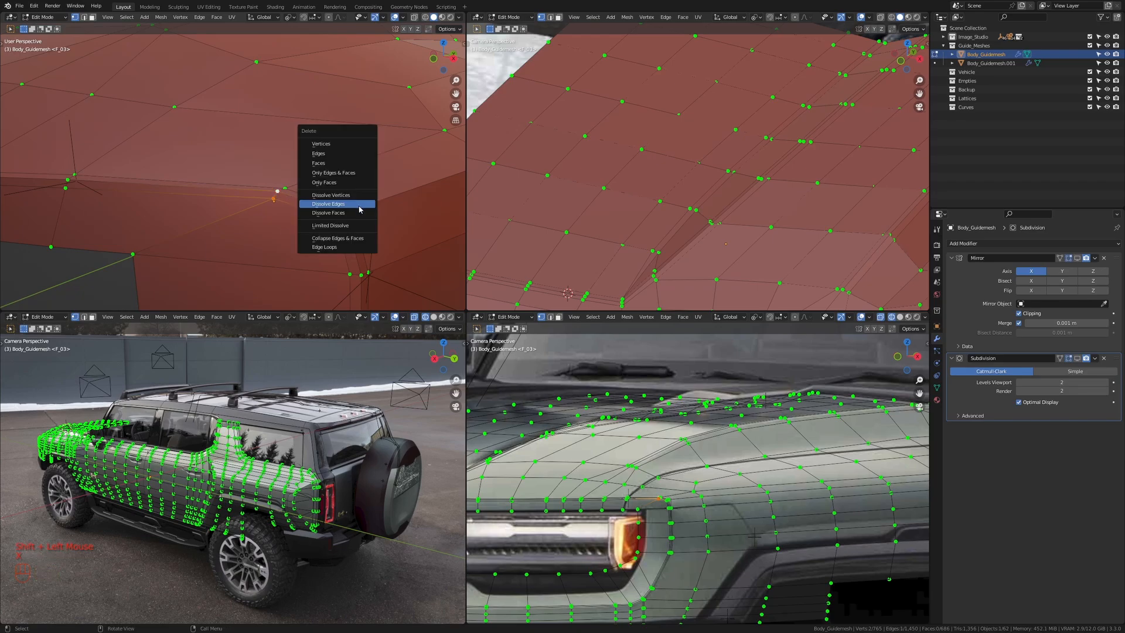
{"action": "left_click", "coordinate": [347, 212]}
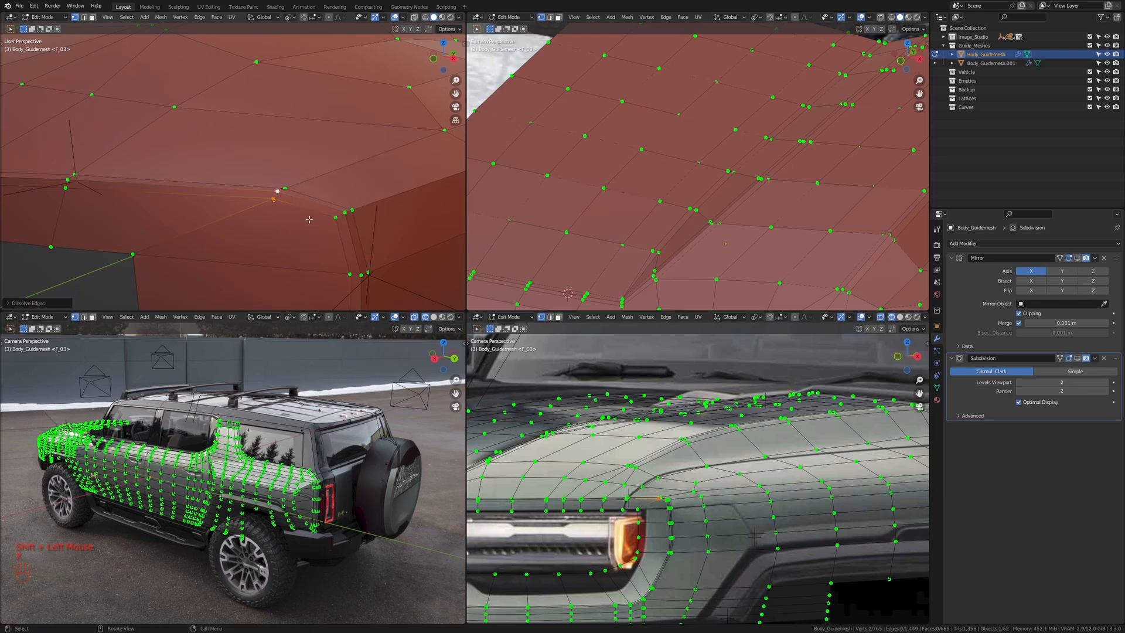
{"action": "left_click", "coordinate": [273, 200]}
{"action": "left_click", "coordinate": [277, 191], "text": "shift"}
{"action": "key", "text": "m"}
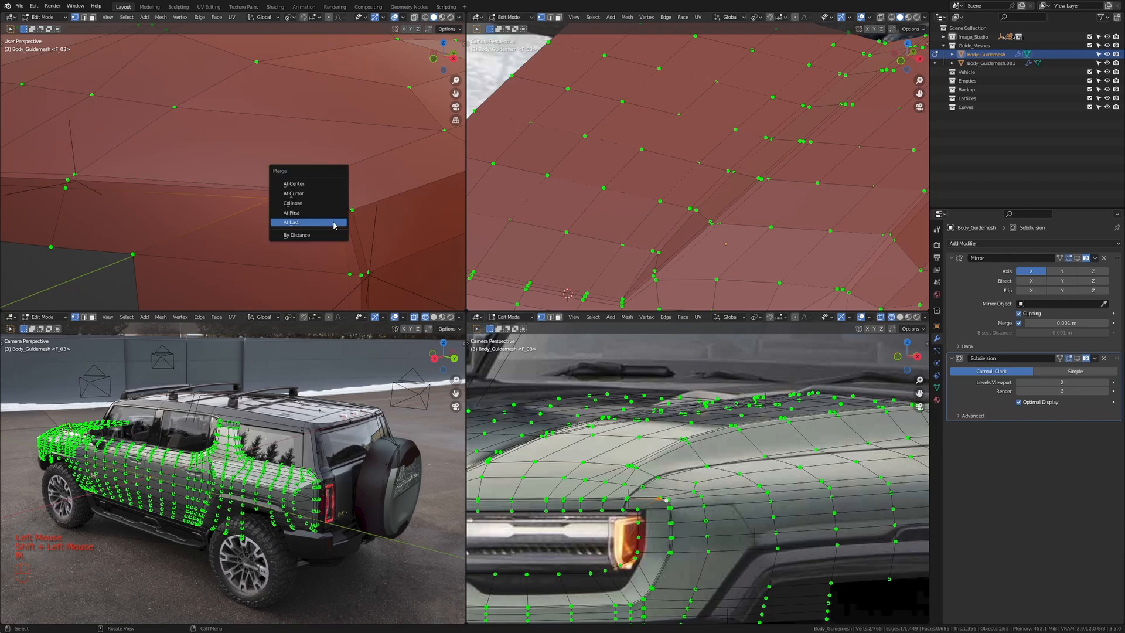
{"action": "left_click", "coordinate": [335, 225]}
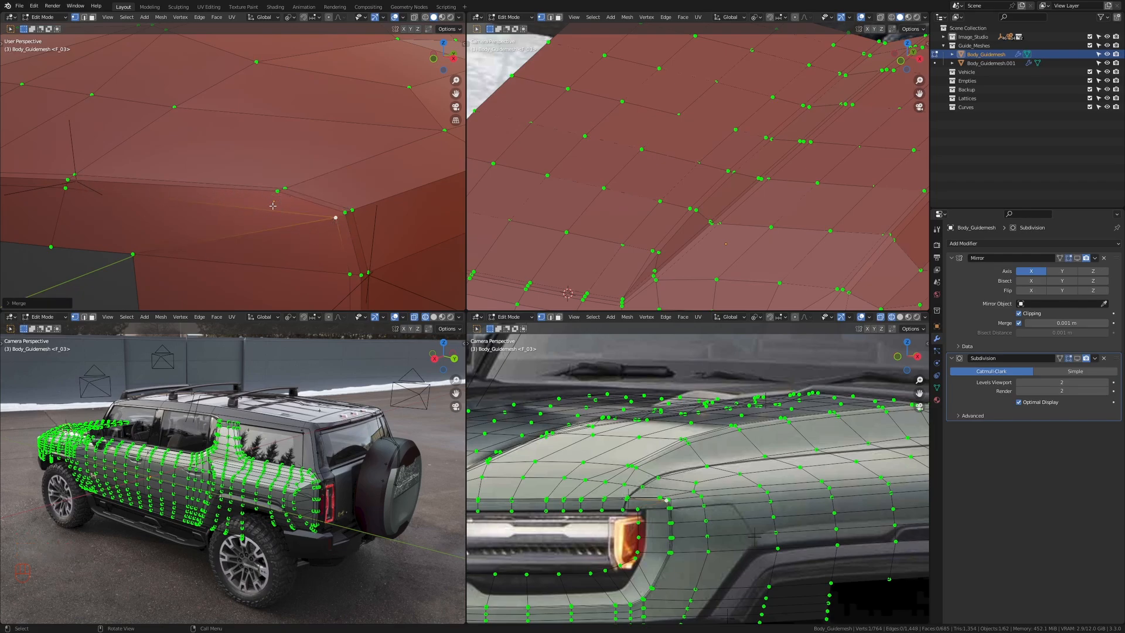
Step: Dissolve the short edge connecting the first inner support-loop vertex below the headlight corner to the outer side edge
{"action": "mouse_move", "coordinate": [273, 206]}
{"action": "middle_mouse_down"}
{"action": "mouse_move", "coordinate": [246, 208]}
{"action": "mouse_move", "coordinate": [258, 199]}
{"action": "middle_mouse_up"}
{"action": "middle_click_drag", "start_coordinate": [247, 202], "coordinate": [284, 195], "text": "shift"}
{"action": "scroll", "coordinate": [214, 213], "scroll_direction": "up", "scroll_amount": 1}
{"action": "scroll", "coordinate": [240, 218], "scroll_direction": "down", "scroll_amount": 1}
{"action": "middle_click_drag", "start_coordinate": [213, 213], "coordinate": [363, 281]}
{"action": "left_click", "coordinate": [314, 235]}
{"action": "left_click", "coordinate": [326, 234], "text": "shift"}
{"action": "key", "text": "x"}
{"action": "left_click", "coordinate": [327, 210]}
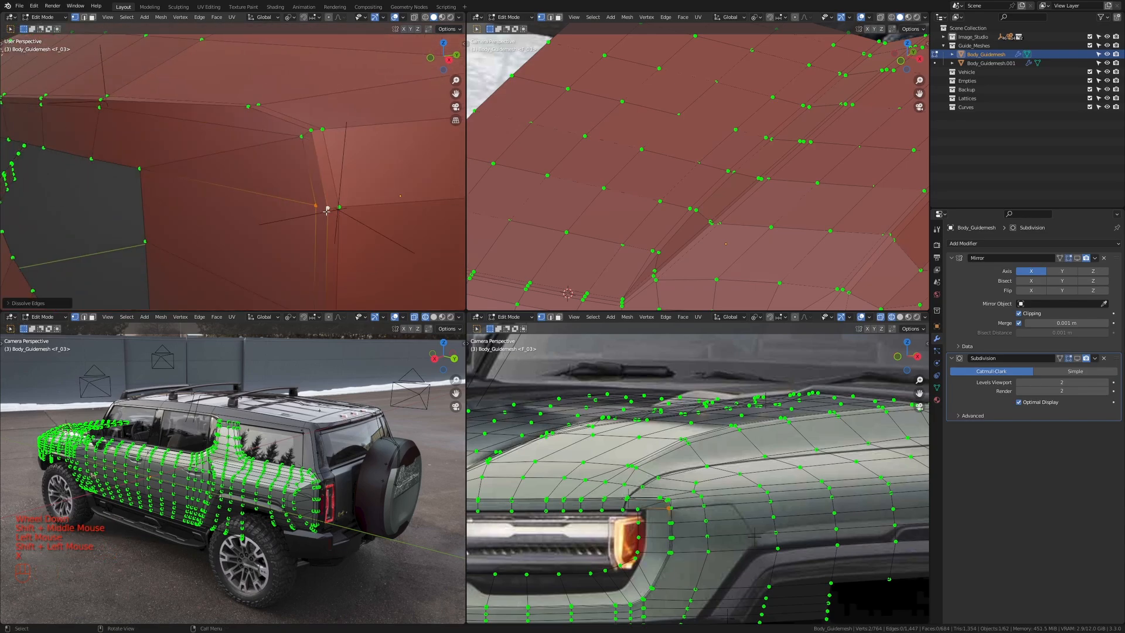
Step: Merge the vertex below the headlight corner into the inner corner vertex using At Last
{"action": "left_click", "coordinate": [315, 205]}
{"action": "left_click", "coordinate": [301, 136], "text": "shift"}
{"action": "key", "text": "m"}
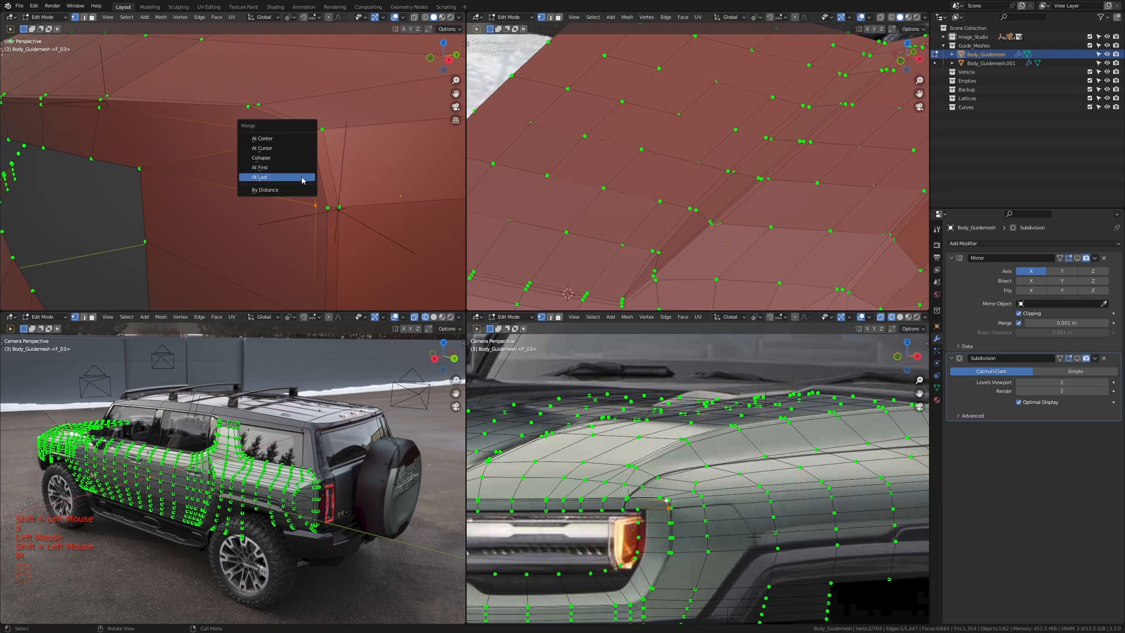
{"action": "left_click", "coordinate": [301, 177]}
Step: In Object Mode, turn on viewport display for the Subdivision modifier and inspect the front corner in a maximized viewport
{"action": "scroll", "coordinate": [293, 170], "scroll_direction": "down", "scroll_amount": 1}
{"action": "middle_click_drag", "start_coordinate": [293, 170], "coordinate": [283, 158]}
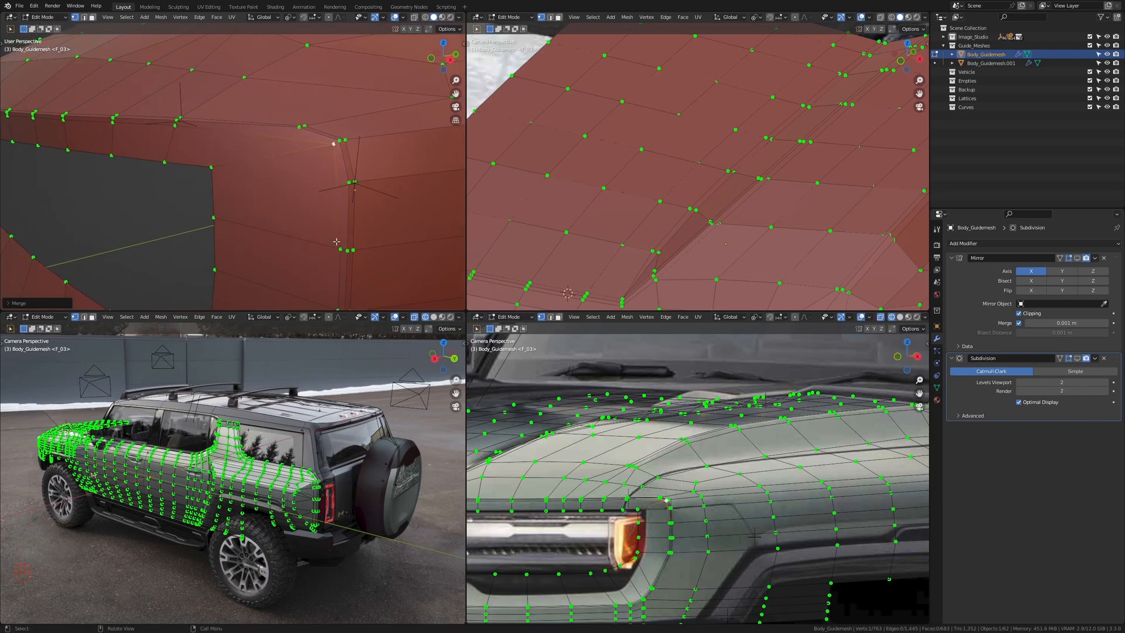
{"action": "scroll", "coordinate": [321, 241], "scroll_direction": "down", "scroll_amount": 1}
{"action": "key", "text": "Tab"}
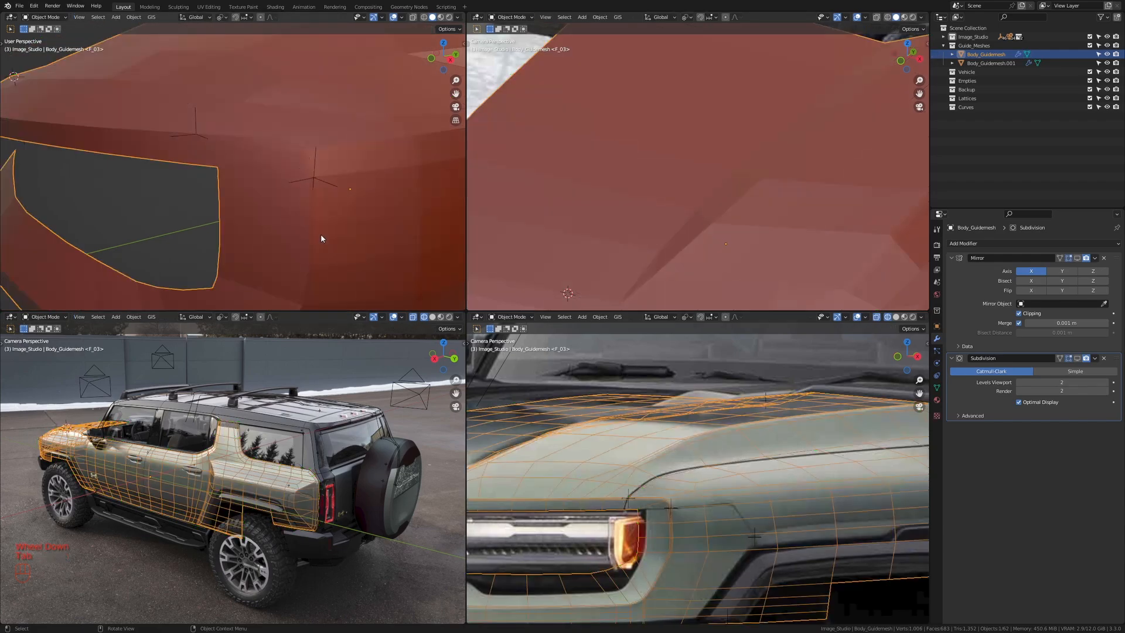
{"action": "left_click", "coordinate": [1077, 358]}
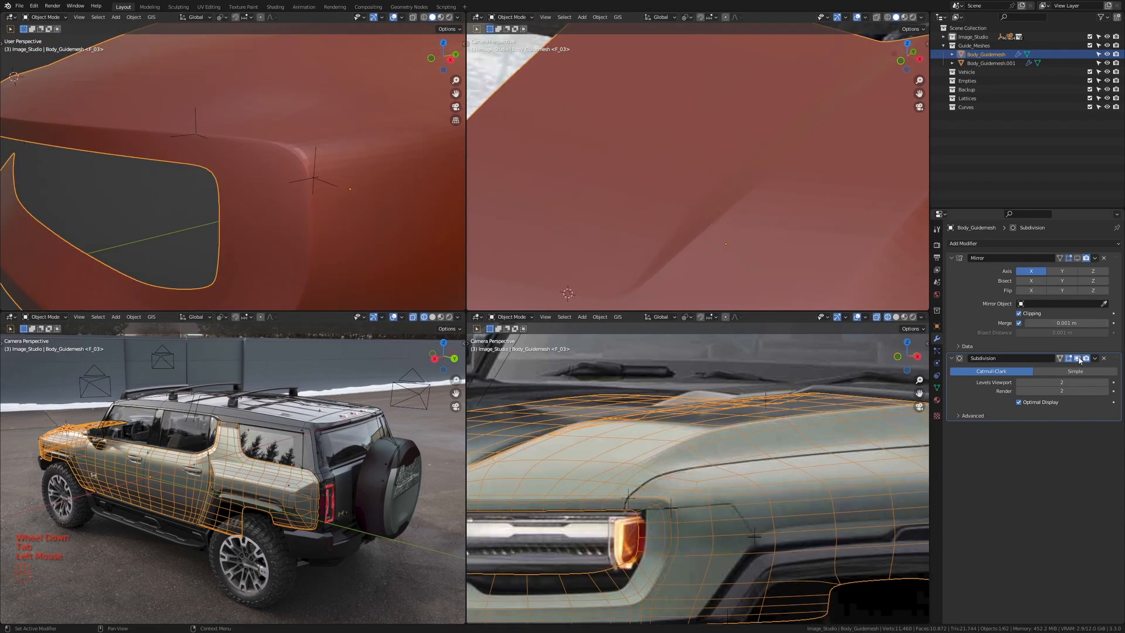
{"action": "key", "text": "ctrl+space"}
{"action": "middle_click_drag", "start_coordinate": [433, 276], "coordinate": [399, 253]}
Step: Apply Shade Smooth followed by Shade Auto Smooth to the body guide mesh while checking the headlight corner
{"action": "right_click", "coordinate": [578, 273]}
{"action": "left_click", "coordinate": [555, 256]}
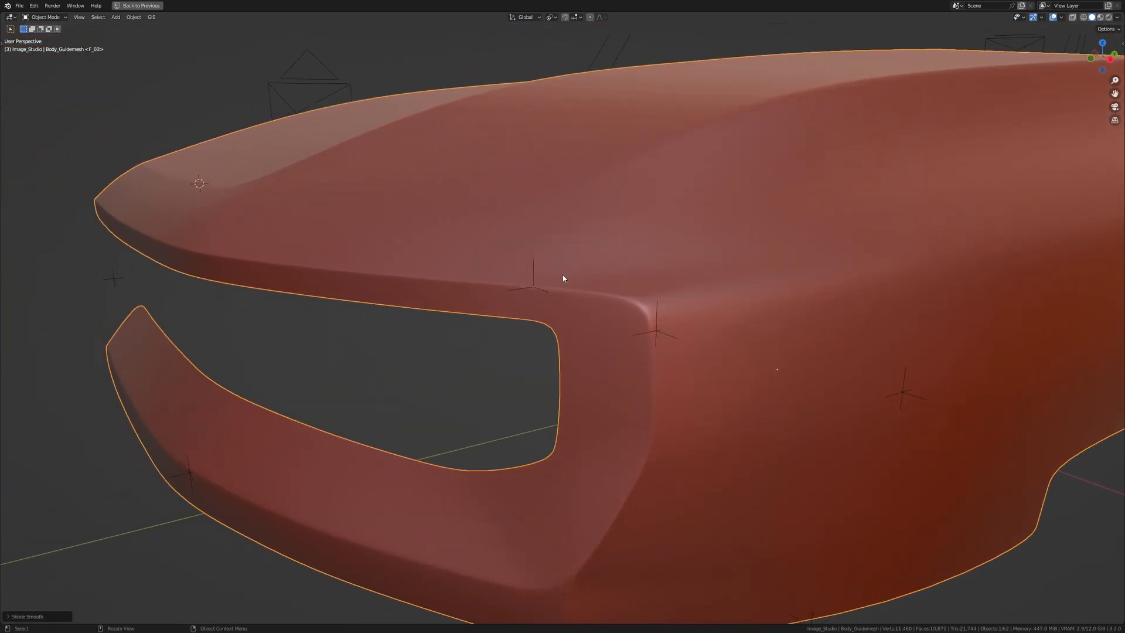
{"action": "scroll", "coordinate": [573, 304], "scroll_direction": "up", "scroll_amount": 6}
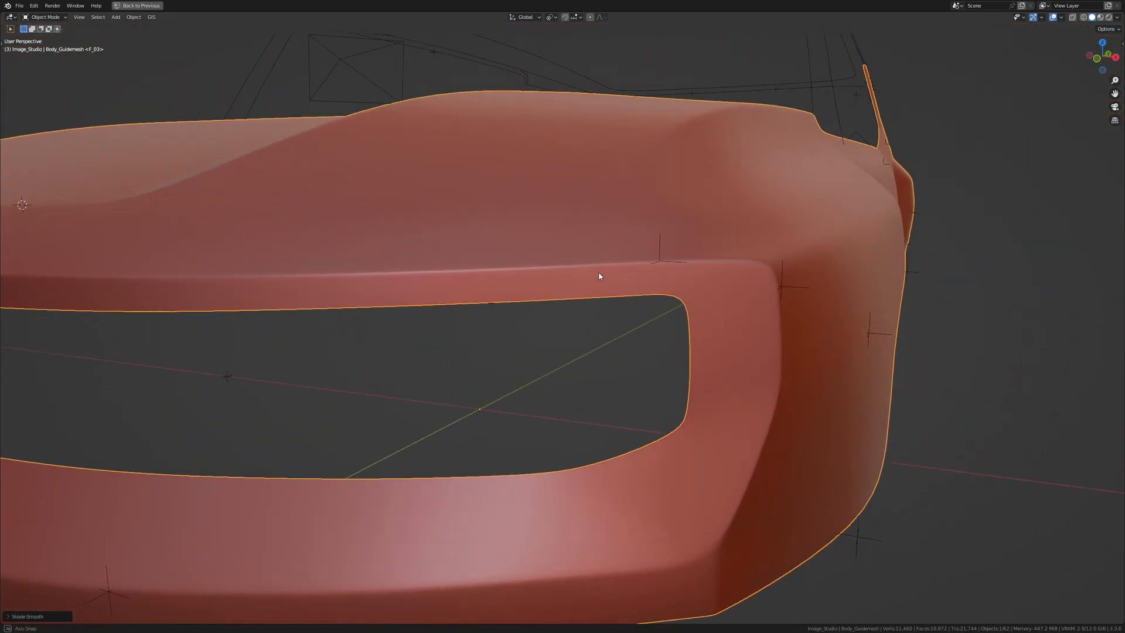
{"action": "middle_click_drag", "start_coordinate": [598, 276], "coordinate": [697, 296]}
{"action": "right_click", "coordinate": [697, 296]}
{"action": "left_click", "coordinate": [714, 314]}
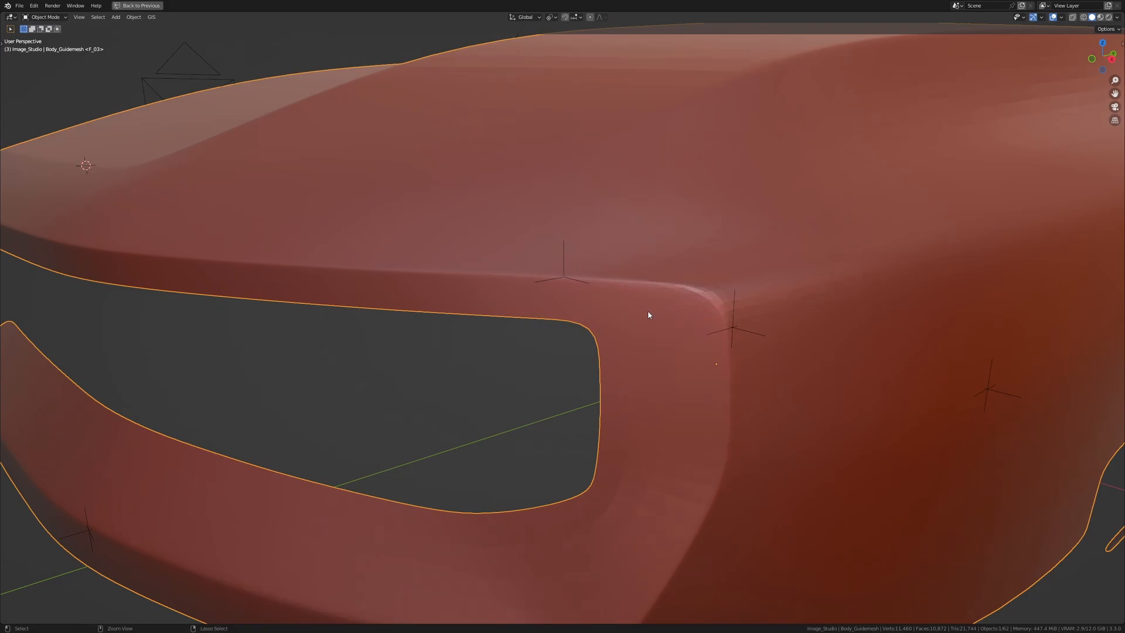
Step: Turn off viewport display for the Subdivision modifier and return to Edit Mode in a maximized viewport
{"action": "key", "text": "ctrl+space"}
{"action": "left_click", "coordinate": [1078, 358]}
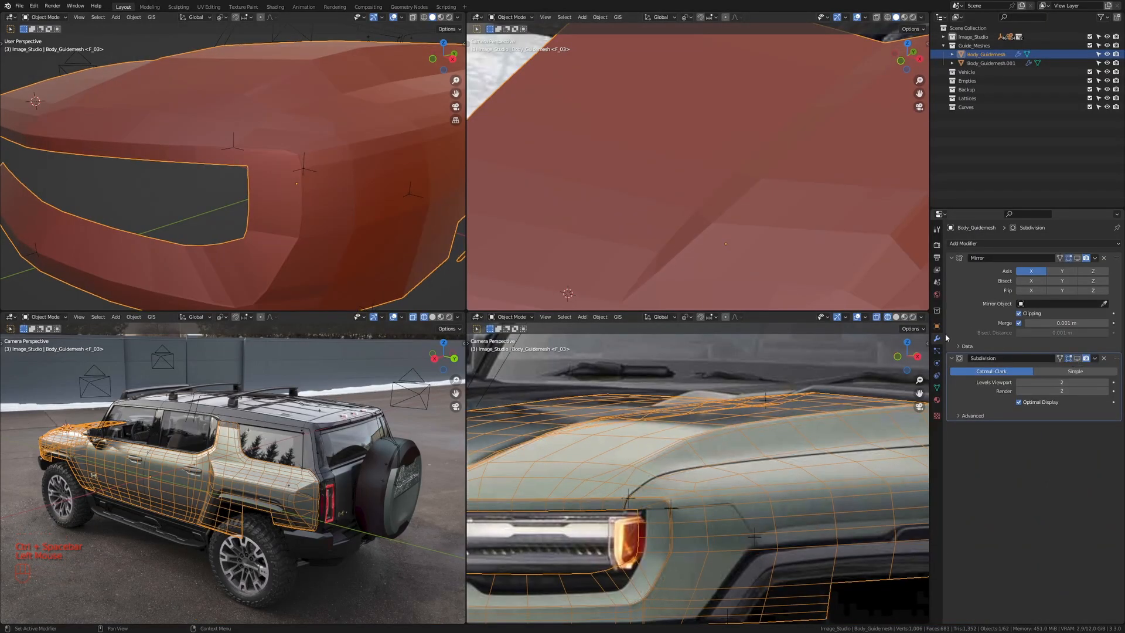
{"action": "key", "text": "ctrl+space"}
{"action": "middle_click_drag", "start_coordinate": [535, 309], "coordinate": [748, 334]}
{"action": "scroll", "coordinate": [498, 382], "scroll_direction": "up", "scroll_amount": 2}
{"action": "key", "text": "Tab"}
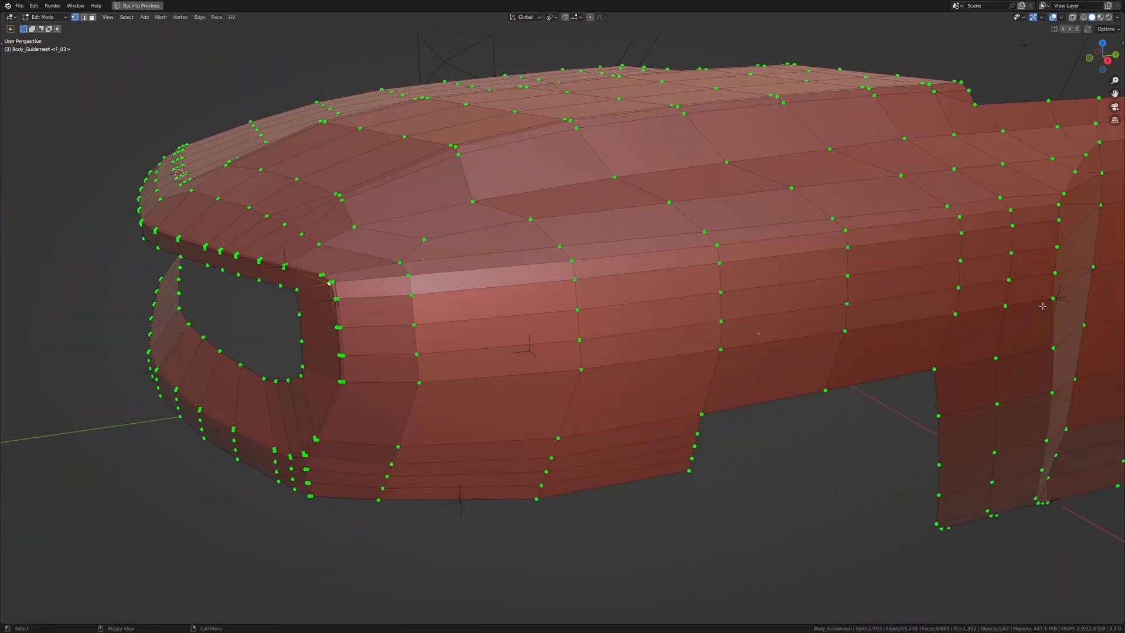
Step: Add a loop cut with Even and Flipped enabled along the body side, tight below the edge running from the headlight's lower corner
{"action": "middle_click_drag", "start_coordinate": [940, 322], "coordinate": [602, 375]}
{"action": "key", "text": "ctrl+r"}
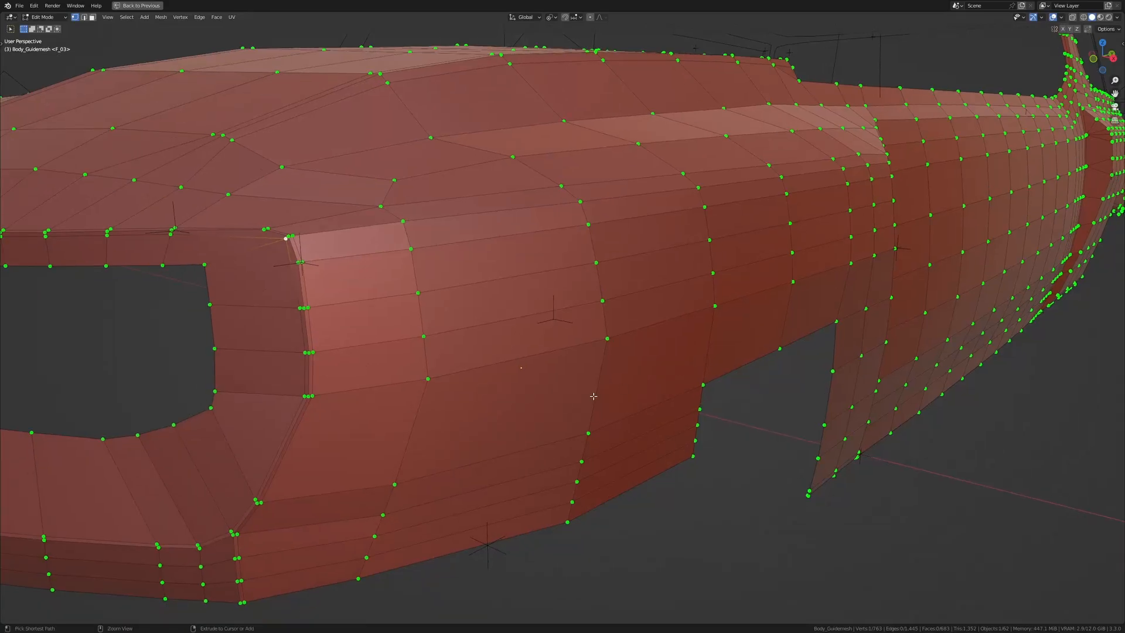
{"action": "left_click", "coordinate": [602, 373]}
{"action": "key", "text": "e"}
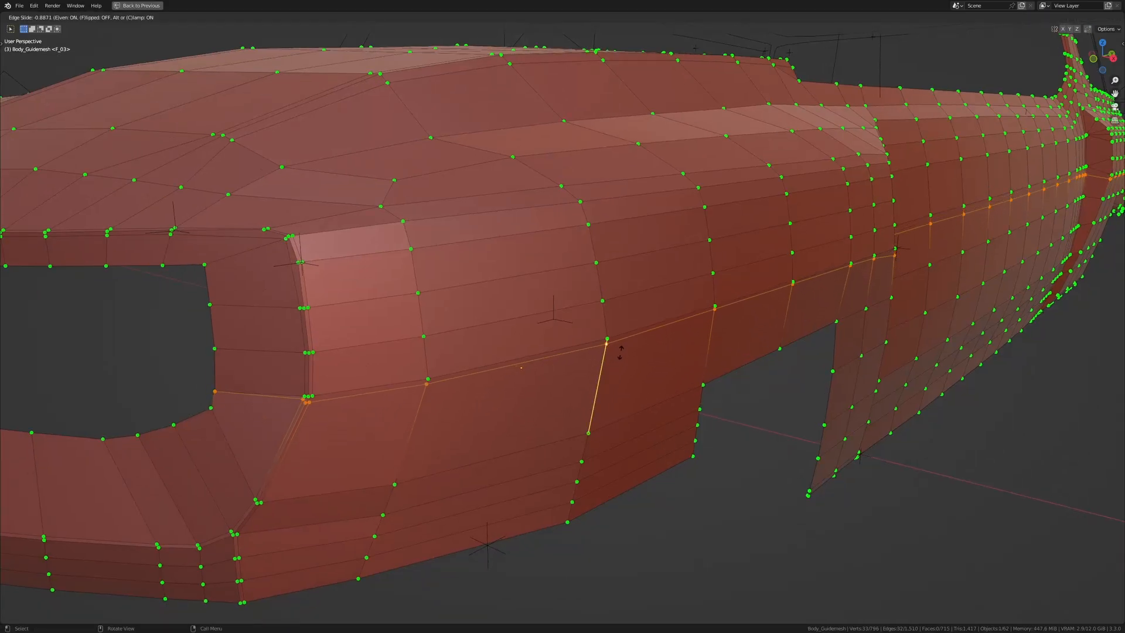
{"action": "key", "text": "f"}
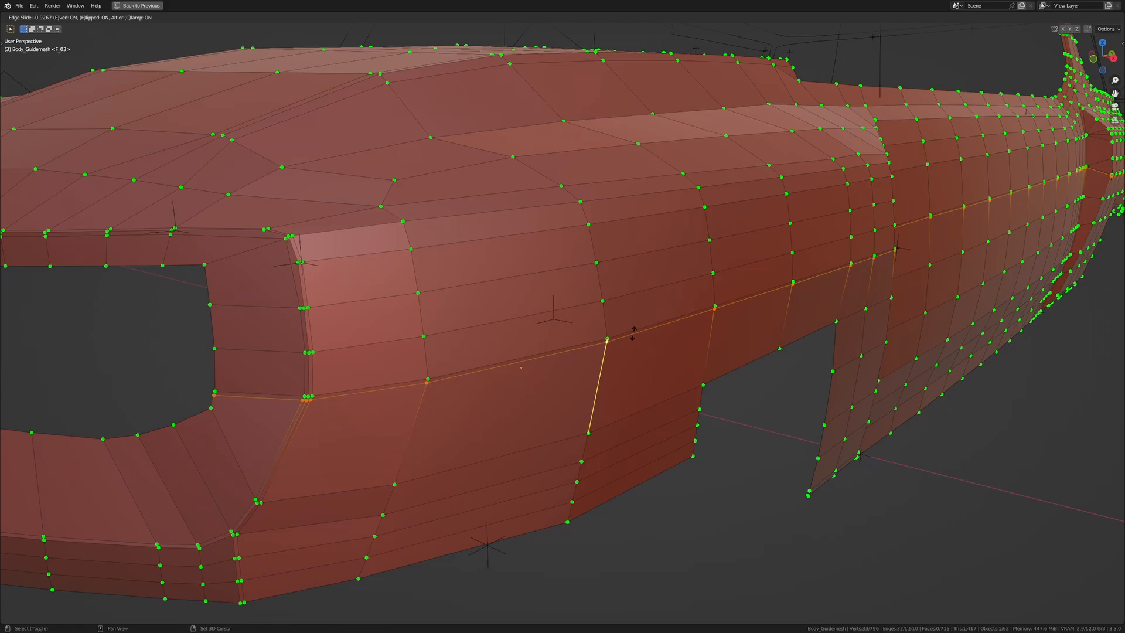
{"action": "left_click", "coordinate": [633, 333]}
Step: Dissolve the new loop's edges on the headlight surround and behind the front fender, keeping only the front fender section
{"action": "middle_click_drag", "start_coordinate": [633, 333], "coordinate": [697, 350]}
{"action": "scroll", "coordinate": [644, 351], "scroll_direction": "up", "scroll_amount": 2}
{"action": "key", "text": "shift+z"}
{"action": "left_click_drag", "start_coordinate": [435, 369], "coordinate": [723, 513], "text": "ctrl"}
{"action": "scroll", "coordinate": [832, 388], "scroll_direction": "down", "scroll_amount": 2}
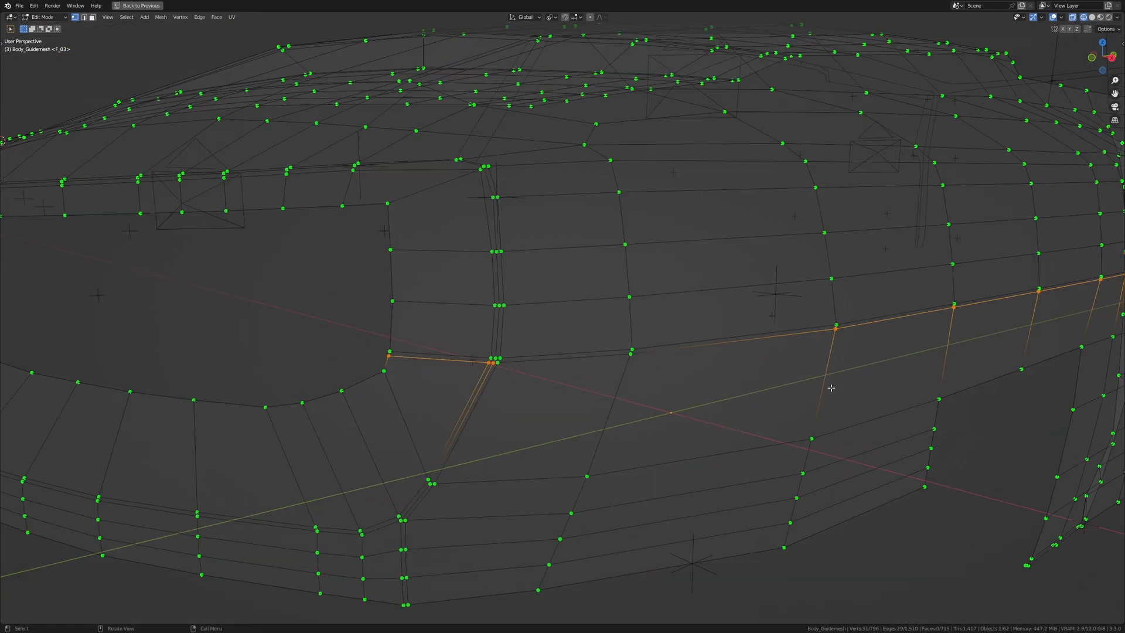
{"action": "middle_click_drag", "start_coordinate": [831, 388], "coordinate": [811, 386]}
{"action": "left_click_drag", "start_coordinate": [371, 266], "coordinate": [764, 496], "text": "ctrl"}
{"action": "middle_click_drag", "start_coordinate": [736, 427], "coordinate": [671, 423]}
{"action": "scroll", "coordinate": [421, 394], "scroll_direction": "up", "scroll_amount": 3}
{"action": "left_click_drag", "start_coordinate": [435, 284], "coordinate": [863, 537], "text": "ctrl"}
{"action": "scroll", "coordinate": [867, 515], "scroll_direction": "down", "scroll_amount": 1}
{"action": "middle_click_drag", "start_coordinate": [891, 469], "coordinate": [647, 486], "text": "shift"}
{"action": "scroll", "coordinate": [632, 483], "scroll_direction": "up", "scroll_amount": 1}
{"action": "middle_click_drag", "start_coordinate": [530, 457], "coordinate": [621, 476], "text": "shift"}
{"action": "key", "text": "shift+z"}
{"action": "left_click", "coordinate": [618, 397], "text": "shift"}
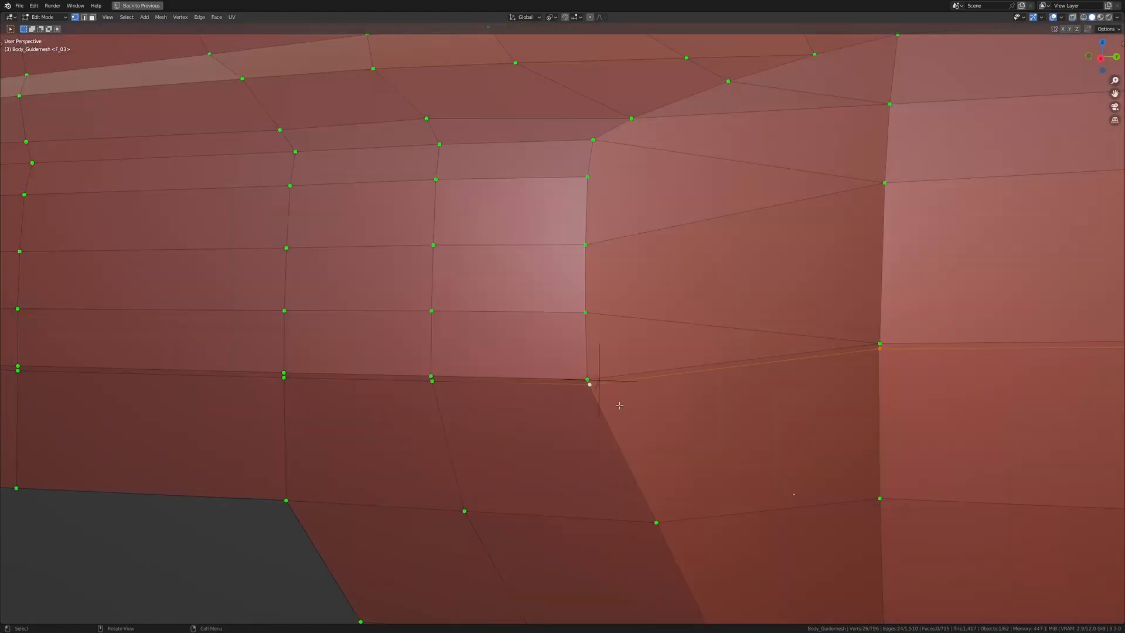
{"action": "scroll", "coordinate": [761, 410], "scroll_direction": "down", "scroll_amount": 2}
{"action": "middle_click_drag", "start_coordinate": [619, 405], "coordinate": [727, 419], "text": "shift"}
{"action": "middle_click_drag", "start_coordinate": [679, 469], "coordinate": [764, 448], "text": "shift"}
{"action": "scroll", "coordinate": [763, 449], "scroll_direction": "up", "scroll_amount": 2}
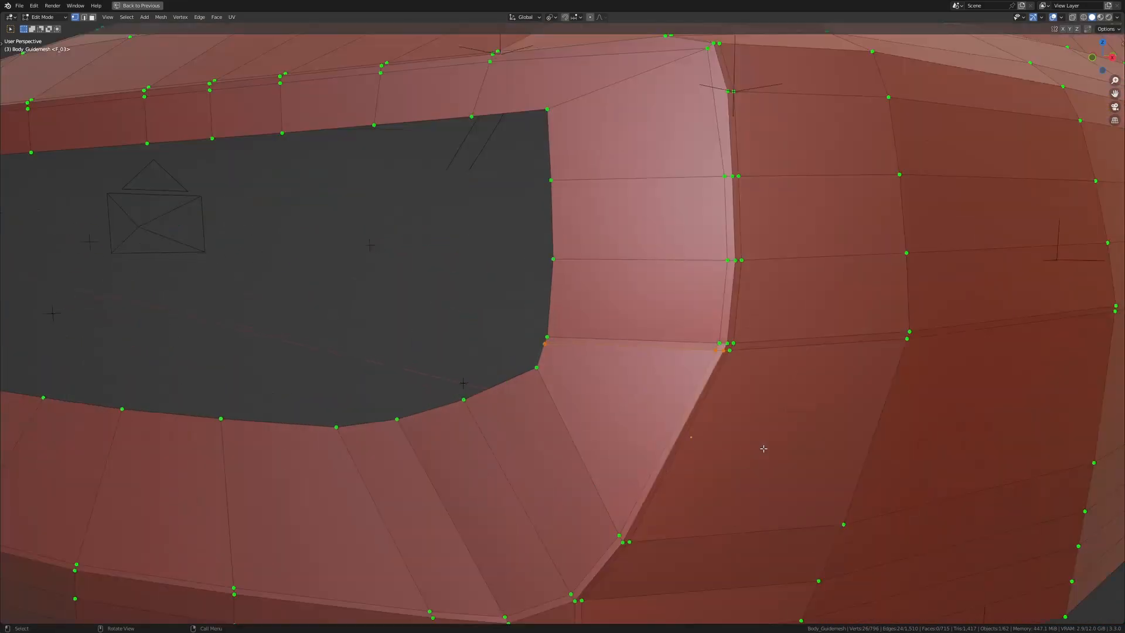
{"action": "key", "text": "x"}
{"action": "left_click", "coordinate": [763, 448]}
{"action": "scroll", "coordinate": [681, 458], "scroll_direction": "up", "scroll_amount": 2}
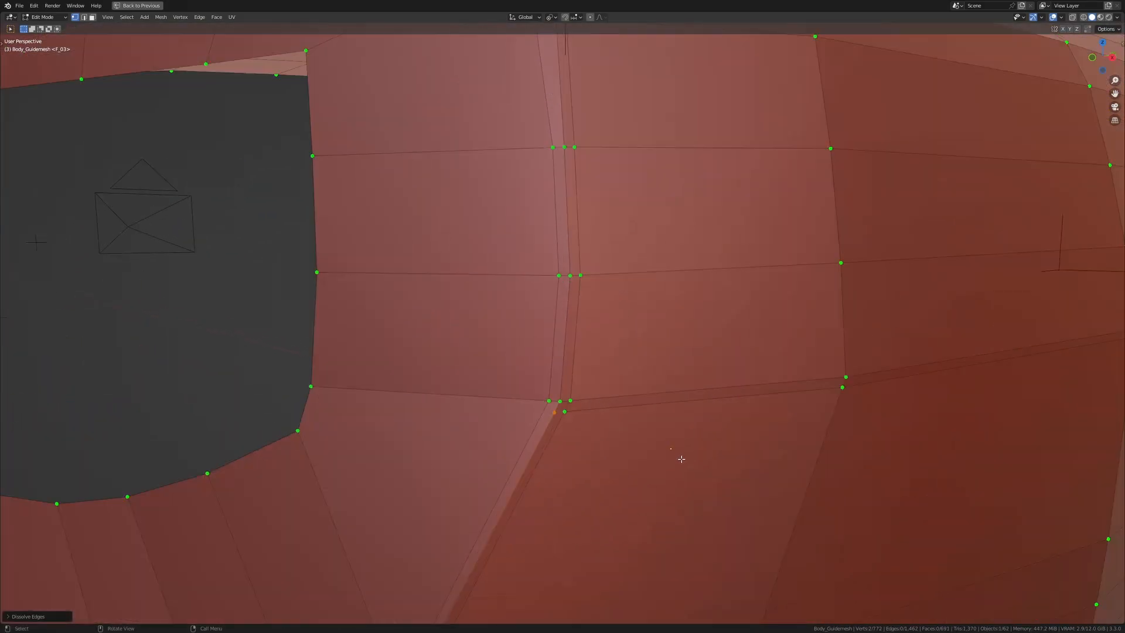
Step: Merge the leftover vertex below the headlight surround's lower corner into the corner vertex using At Last
{"action": "left_click", "coordinate": [554, 412]}
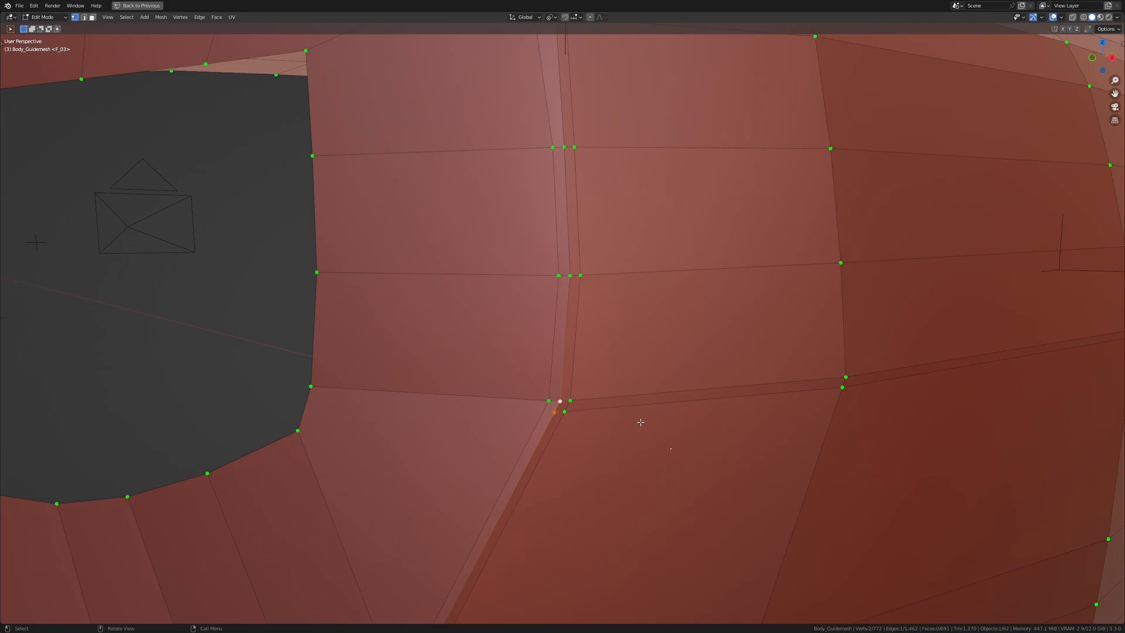
{"action": "key", "text": "m"}
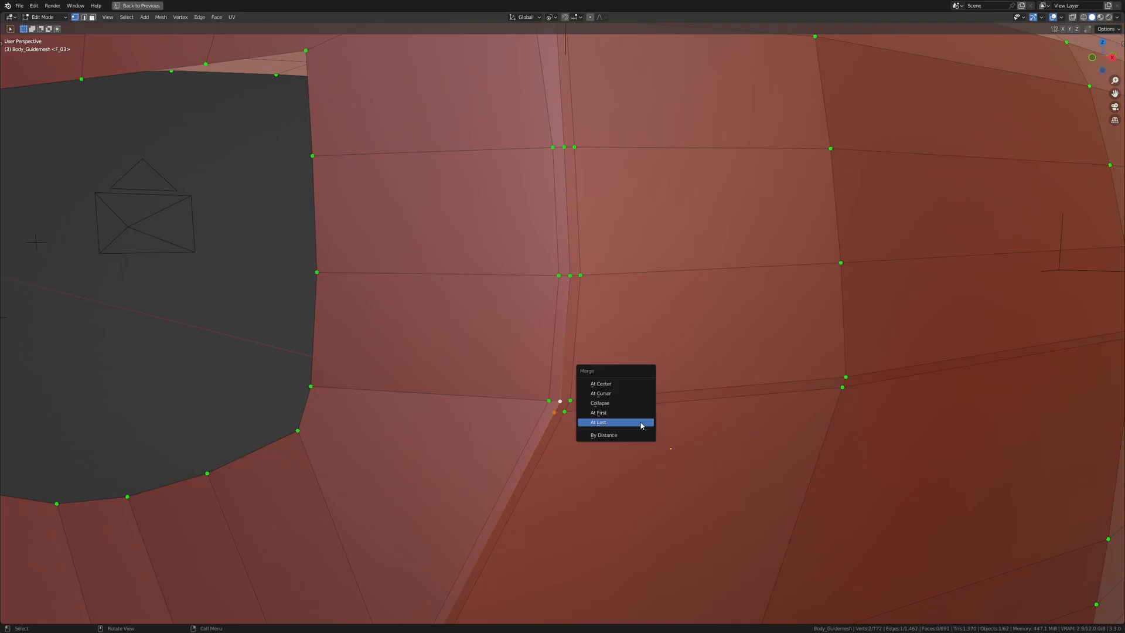
{"action": "left_click", "coordinate": [641, 424]}
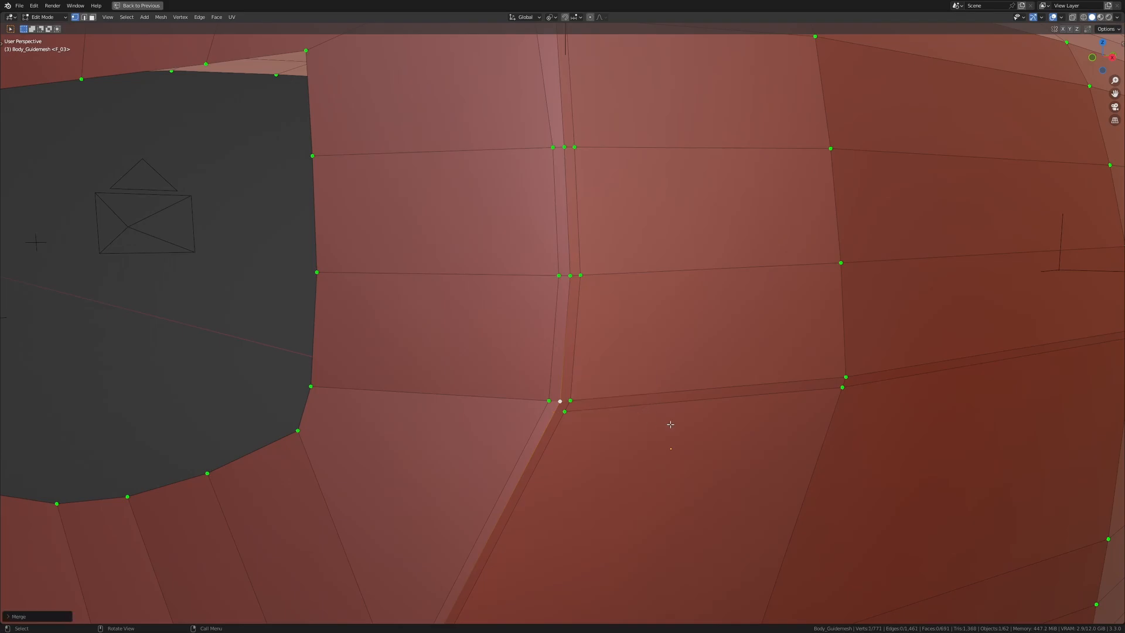
Step: Add a loop cut with Even enabled along the body side, tight above the edge running from the headlight's lower corner
{"action": "middle_click_drag", "start_coordinate": [749, 422], "coordinate": [677, 417], "text": "shift"}
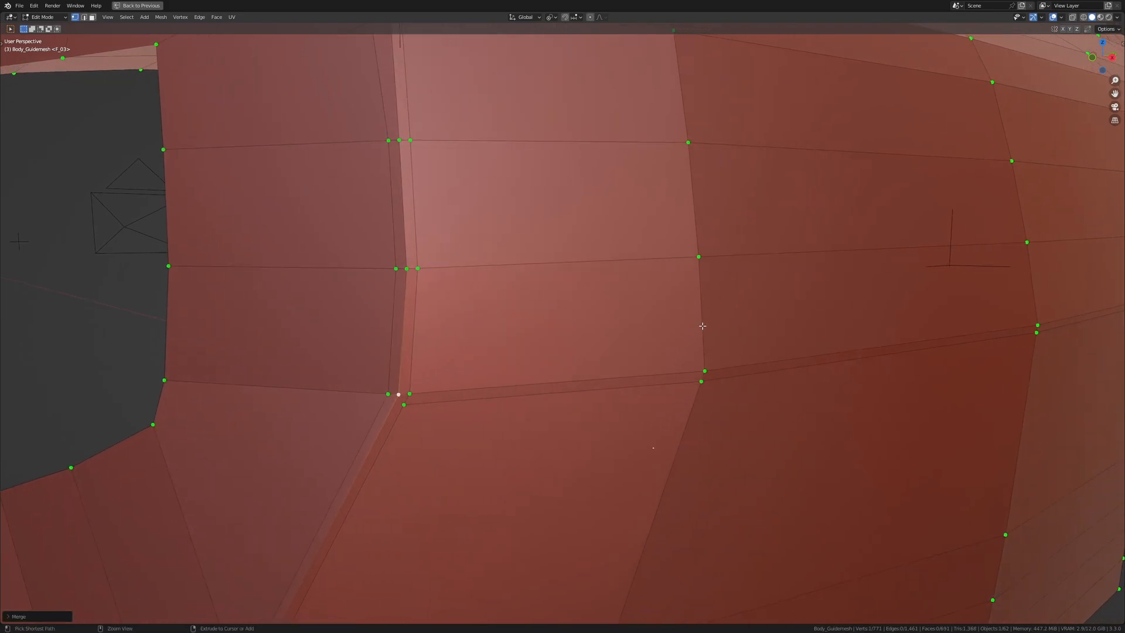
{"action": "key", "text": "ctrl+r"}
{"action": "left_click", "coordinate": [704, 364]}
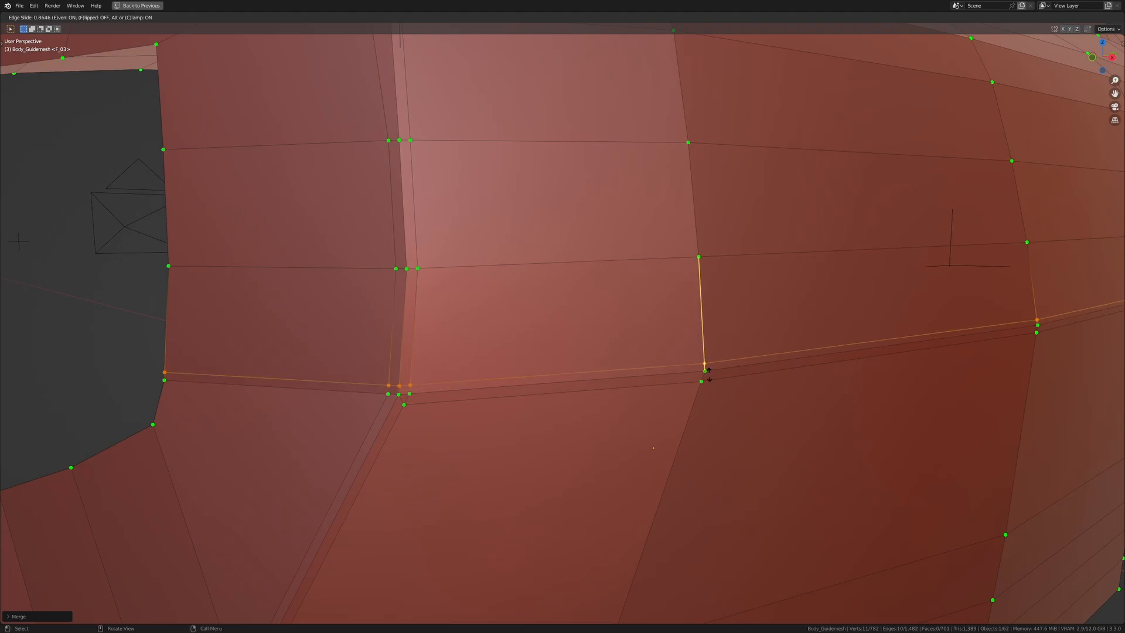
{"action": "left_click", "coordinate": [728, 351]}
Step: Dissolve the new loop's edges behind the front fender, working in wireframe shading
{"action": "key", "text": "shift+z"}
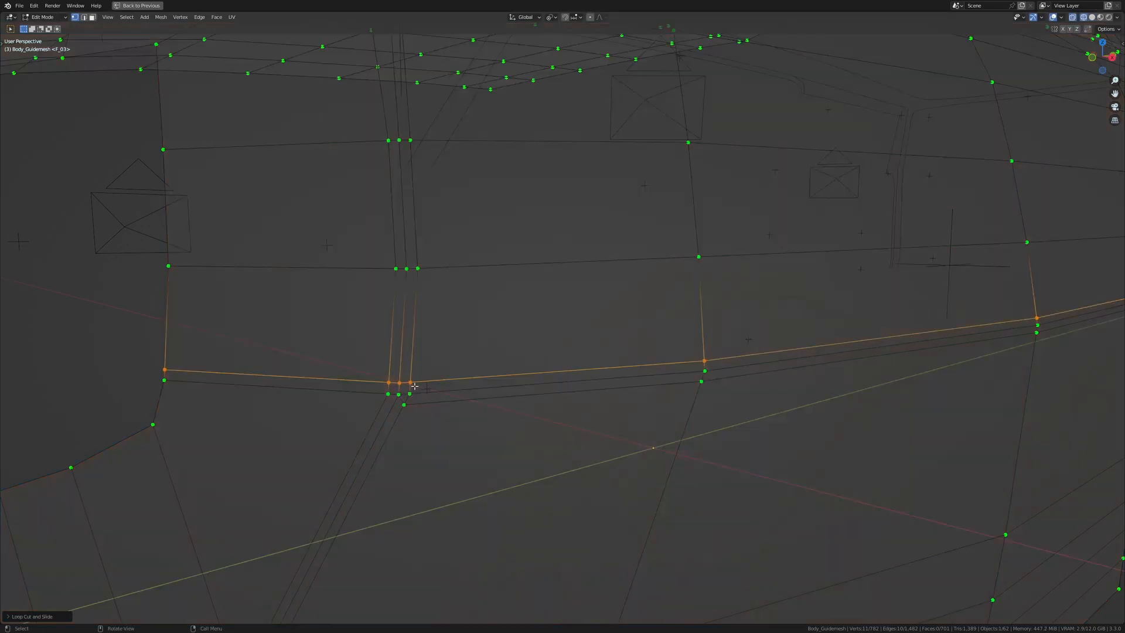
{"action": "left_click_drag", "start_coordinate": [404, 354], "coordinate": [627, 521], "text": "ctrl"}
{"action": "scroll", "coordinate": [691, 445], "scroll_direction": "down", "scroll_amount": 2}
{"action": "middle_click_drag", "start_coordinate": [744, 393], "coordinate": [560, 444], "text": "shift"}
{"action": "left_click_drag", "start_coordinate": [246, 327], "coordinate": [718, 527], "text": "ctrl"}
{"action": "mouse_move", "coordinate": [776, 405]}
{"action": "middle_mouse_down", "text": "shift"}
{"action": "mouse_move", "coordinate": [691, 439]}
{"action": "mouse_move", "coordinate": [621, 436]}
{"action": "middle_mouse_up", "text": "shift"}
{"action": "left_click_drag", "start_coordinate": [598, 356], "coordinate": [975, 539], "text": "ctrl"}
{"action": "right_click", "coordinate": [975, 539]}
{"action": "middle_click_drag", "start_coordinate": [987, 459], "coordinate": [625, 442], "text": "shift"}
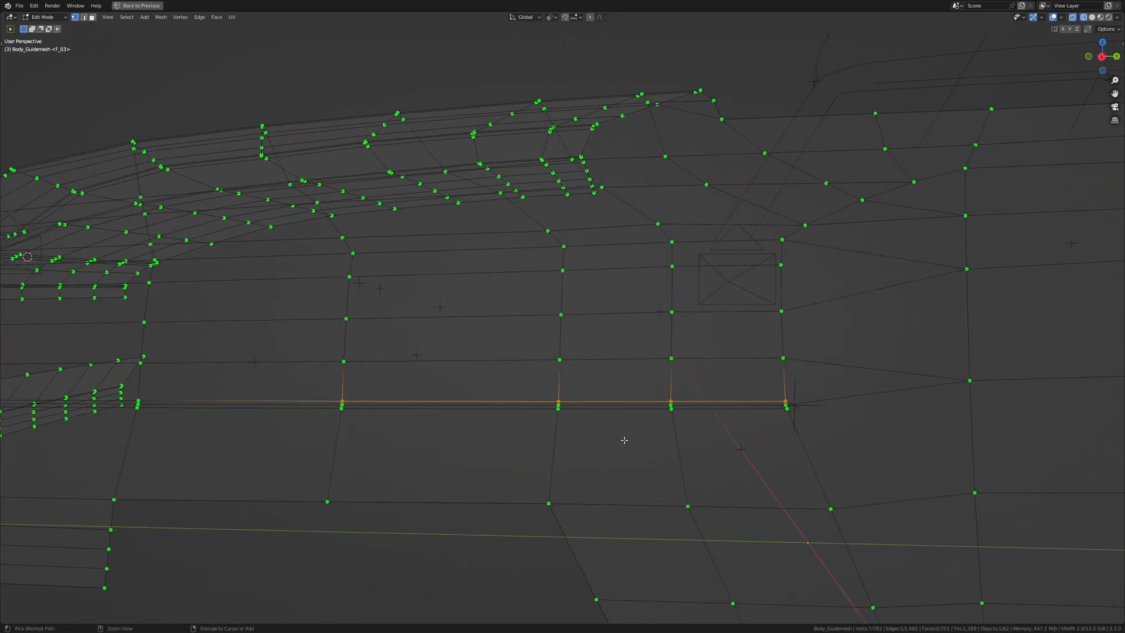
{"action": "key", "text": "ctrl+z"}
{"action": "key", "text": "ctrl+shift+z"}
Step: Narrow the selection to the headlight surround and dissolve the new loop's edges there, keeping the front fender section
{"action": "middle_click_drag", "start_coordinate": [319, 407], "coordinate": [653, 430], "text": "shift"}
{"action": "scroll", "coordinate": [638, 410], "scroll_direction": "down", "scroll_amount": 2}
{"action": "left_click_drag", "start_coordinate": [587, 314], "coordinate": [1124, 561], "text": "ctrl"}
{"action": "middle_click_drag", "start_coordinate": [879, 504], "coordinate": [1066, 507], "text": "shift"}
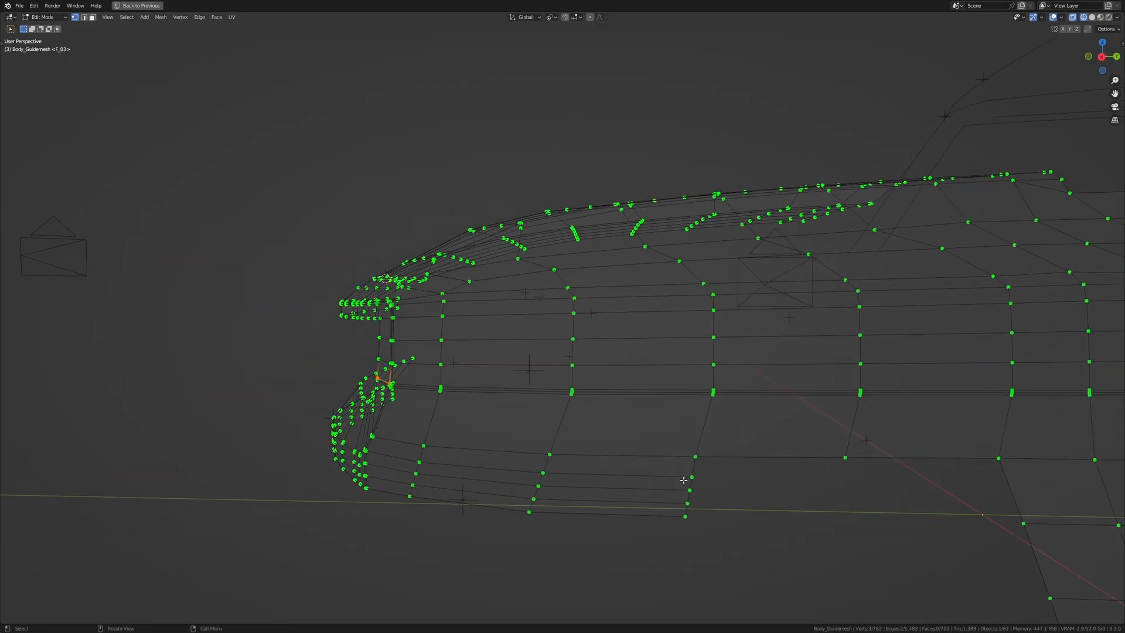
{"action": "middle_click_drag", "start_coordinate": [363, 504], "coordinate": [732, 439]}
{"action": "scroll", "coordinate": [735, 468], "scroll_direction": "up", "scroll_amount": 3}
{"action": "key", "text": "x"}
{"action": "left_click", "coordinate": [735, 480]}
{"action": "scroll", "coordinate": [735, 482], "scroll_direction": "up", "scroll_amount": 3}
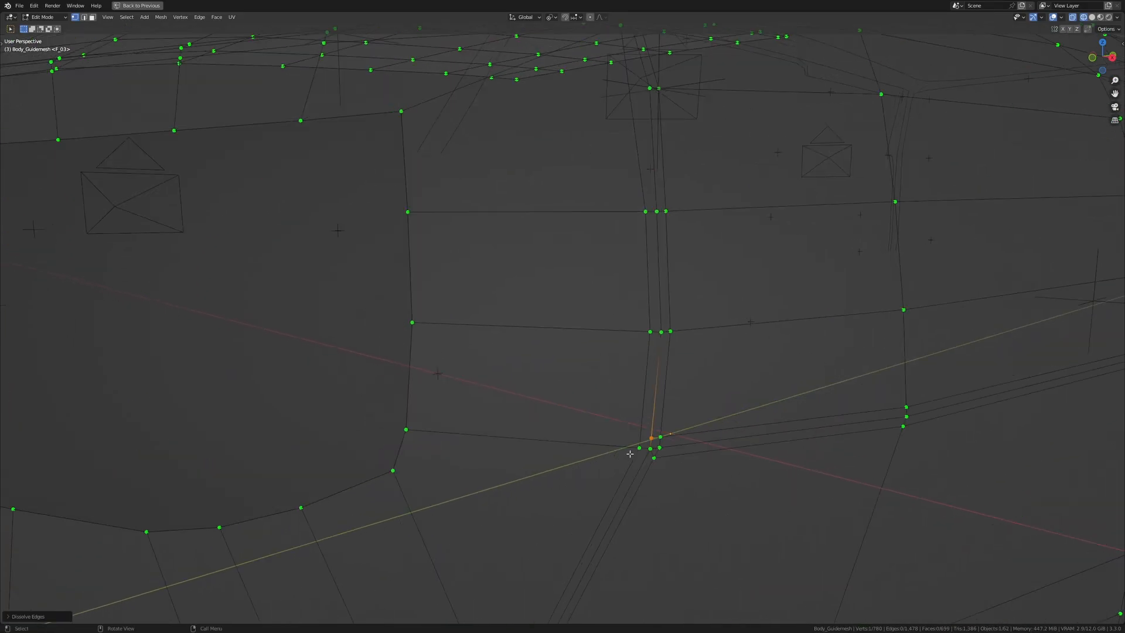
Step: Return to solid shading and merge the loop's leftover end vertex into the headlight surround's corner vertex
{"action": "key", "text": "shift+z"}
{"action": "middle_click_drag", "start_coordinate": [685, 489], "coordinate": [622, 443], "text": "shift"}
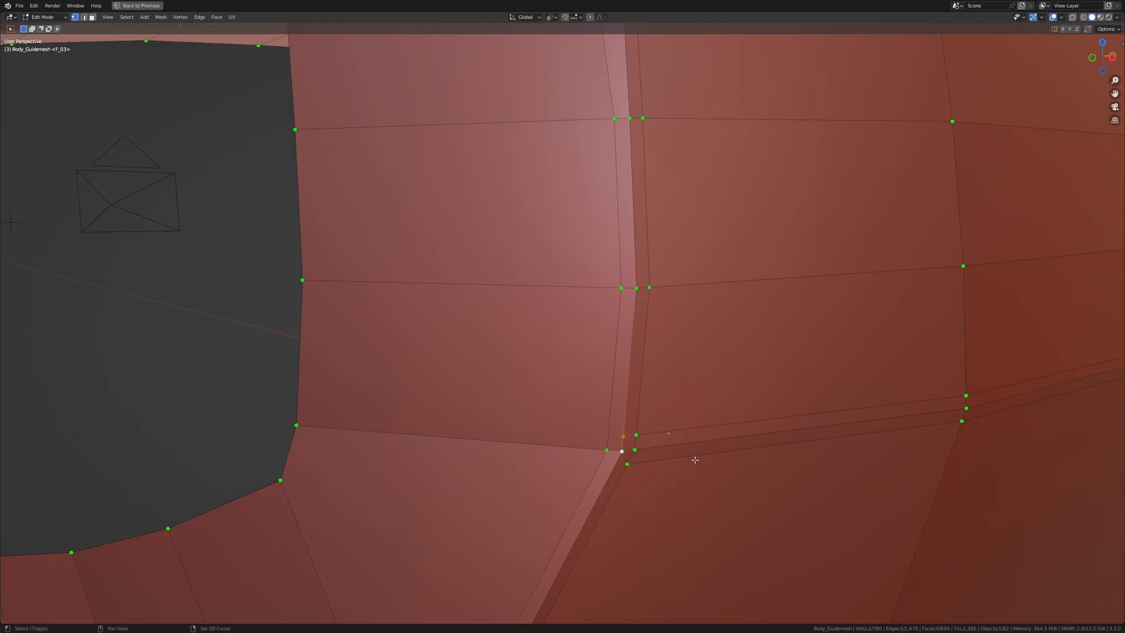
{"action": "key", "text": "m"}
{"action": "left_click", "coordinate": [698, 460]}
Step: Leave Edit Mode, turn on viewport display for the Subdivision modifier and check the smoothed headlight corner and fender crease
{"action": "scroll", "coordinate": [699, 459], "scroll_direction": "down", "scroll_amount": 4}
{"action": "middle_click_drag", "start_coordinate": [797, 483], "coordinate": [427, 485]}
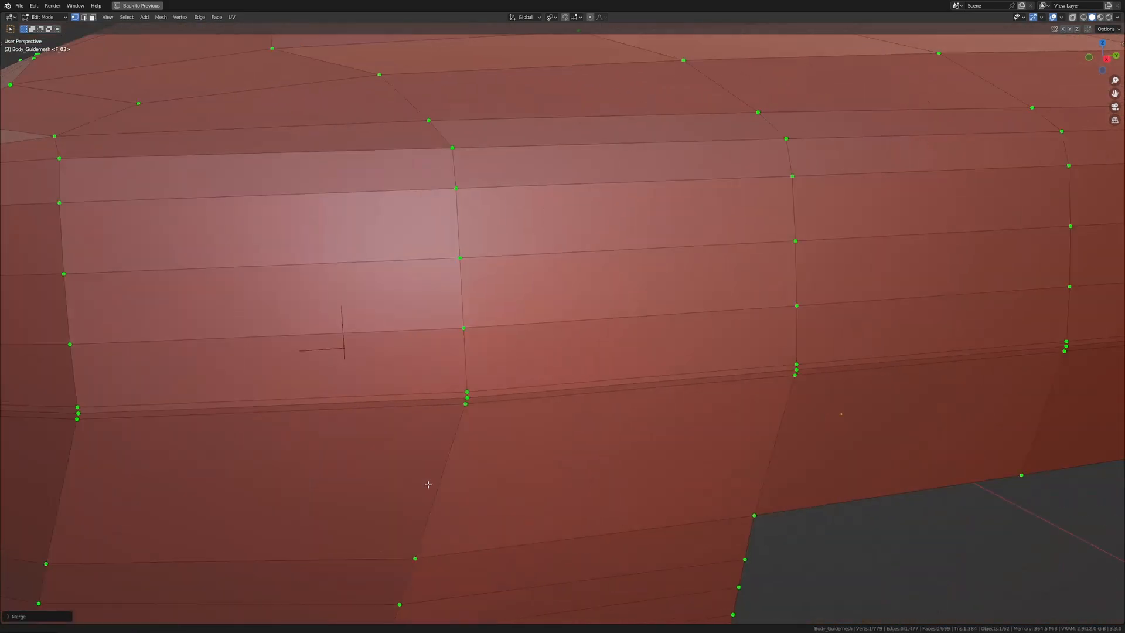
{"action": "middle_click_drag", "start_coordinate": [1084, 454], "coordinate": [592, 429]}
{"action": "scroll", "coordinate": [595, 457], "scroll_direction": "down", "scroll_amount": 4}
{"action": "scroll", "coordinate": [653, 442], "scroll_direction": "up", "scroll_amount": 4}
{"action": "key", "text": "Tab"}
{"action": "key", "text": "ctrl+space"}
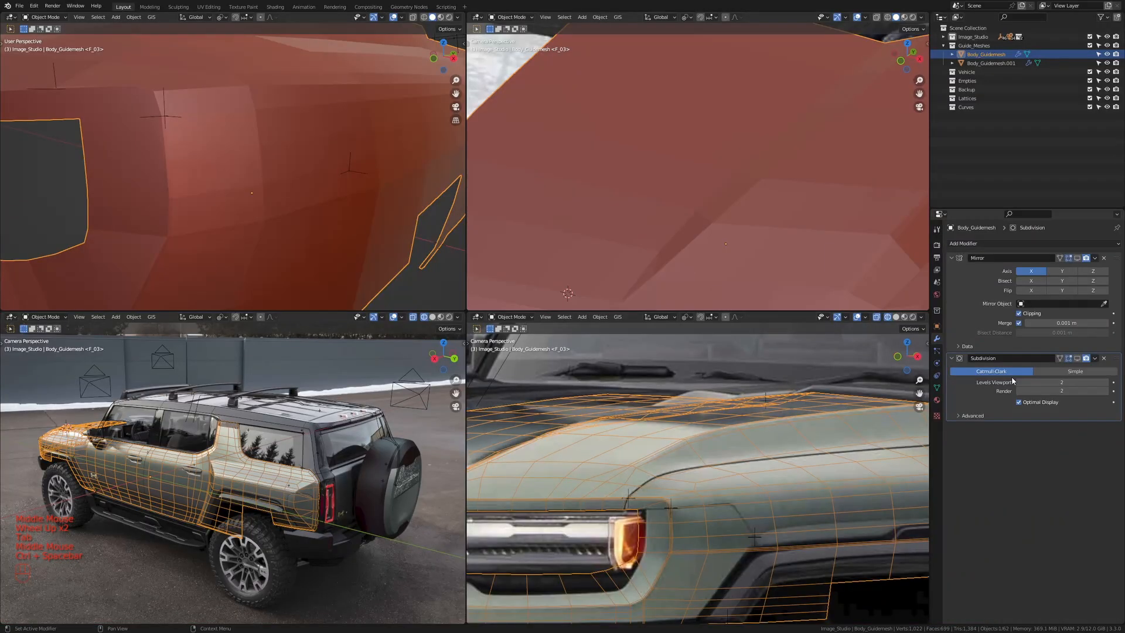
{"action": "left_click", "coordinate": [1077, 358]}
{"action": "key", "text": "ctrl+space"}
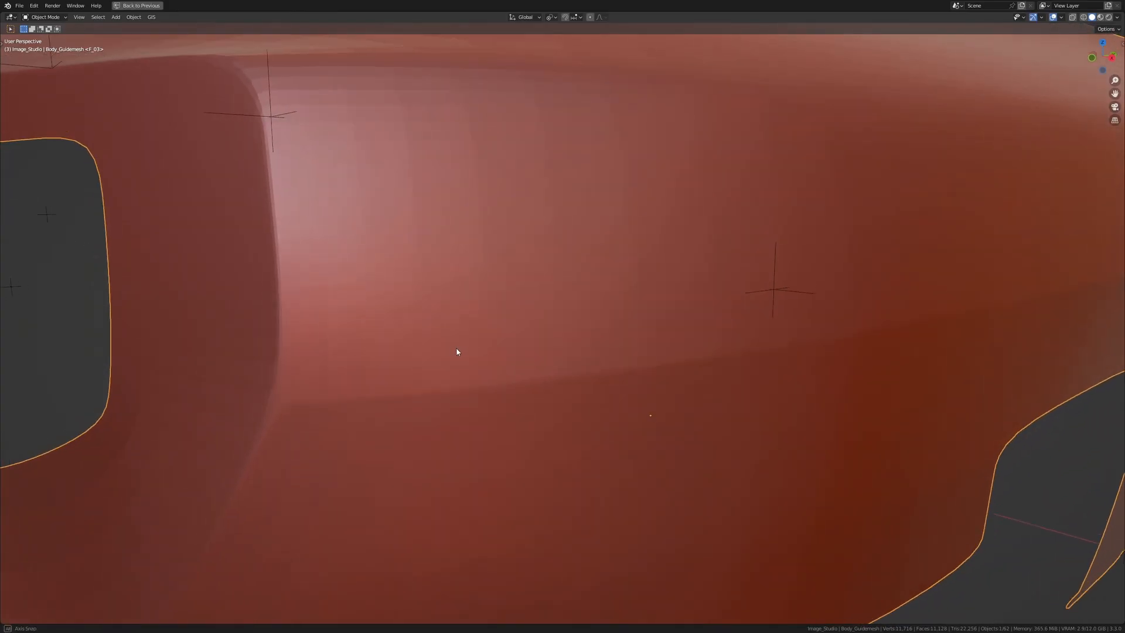
{"action": "middle_click_drag", "start_coordinate": [459, 349], "coordinate": [463, 348]}
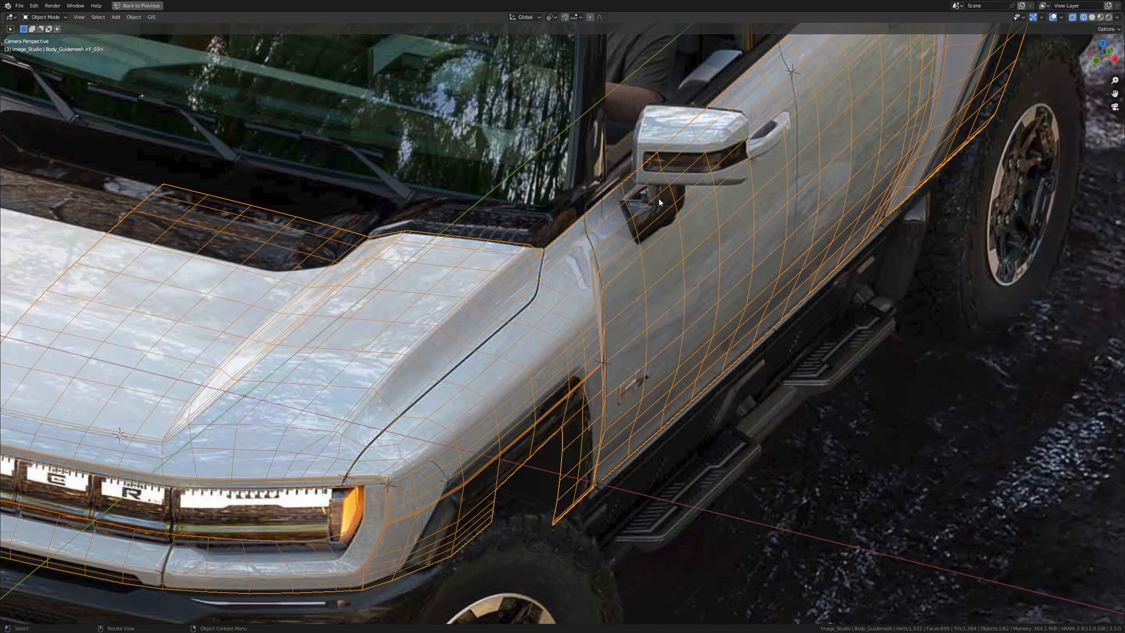
Step: Compare the wireframe with the next reference photos around the front fender's rear edge and the front door
{"action": "key", "text": "Right"}
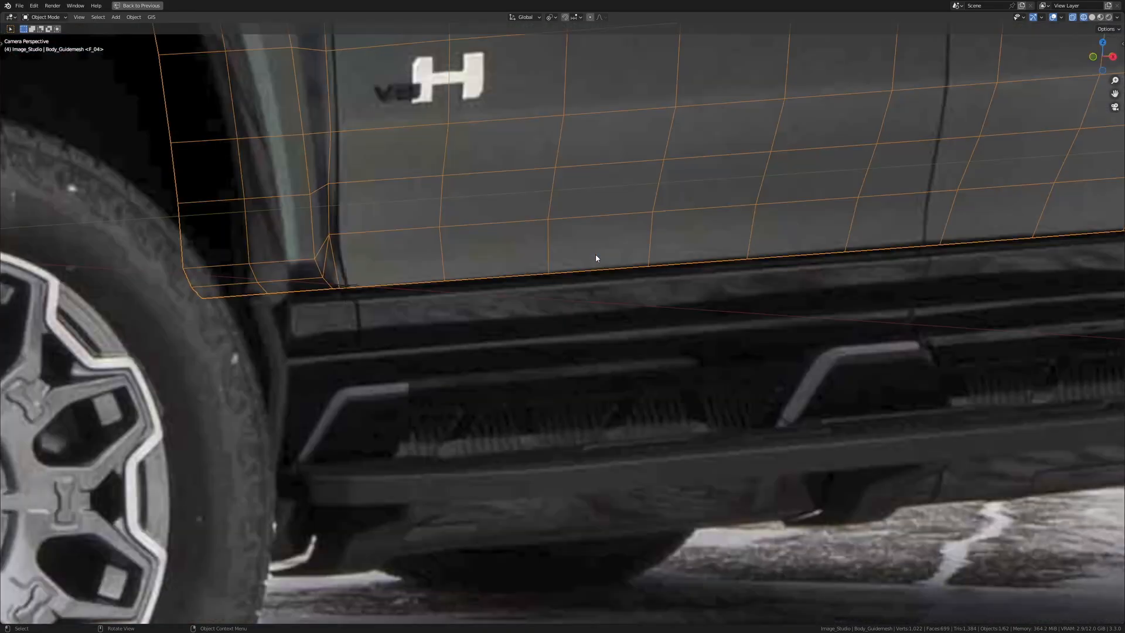
{"action": "key", "text": "Right"}
{"action": "scroll", "coordinate": [597, 256], "scroll_direction": "down", "scroll_amount": 6}
{"action": "middle_click_drag", "start_coordinate": [285, 259], "coordinate": [516, 379], "text": "shift"}
{"action": "scroll", "coordinate": [517, 379], "scroll_direction": "up", "scroll_amount": 6}
{"action": "middle_click_drag", "start_coordinate": [390, 460], "coordinate": [484, 441], "text": "shift"}
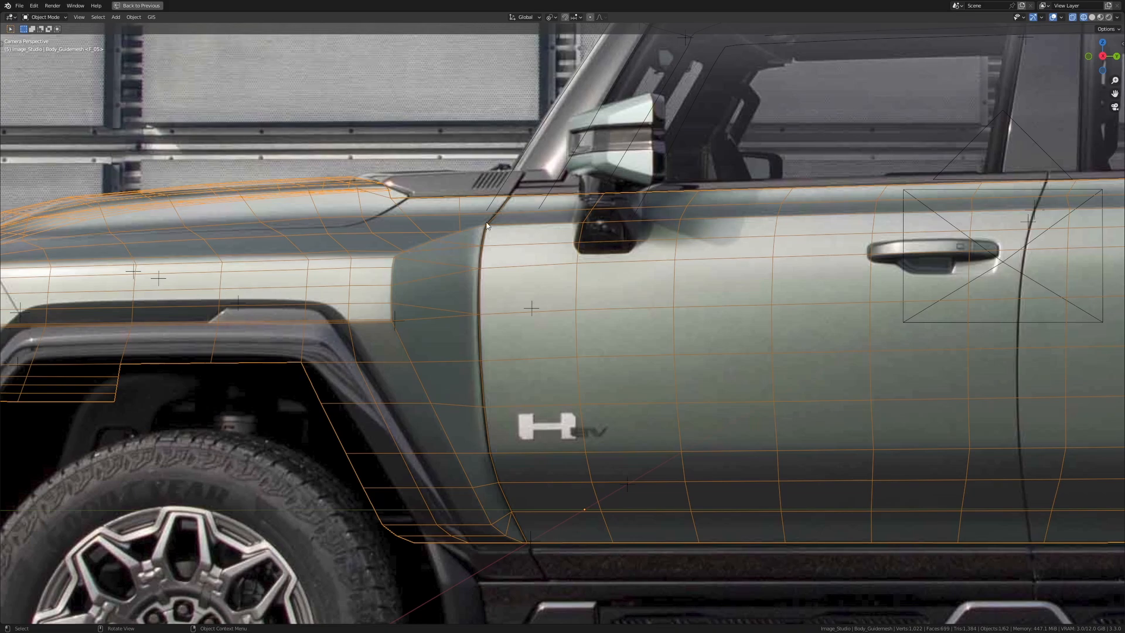
{"action": "key", "text": "KP_0"}
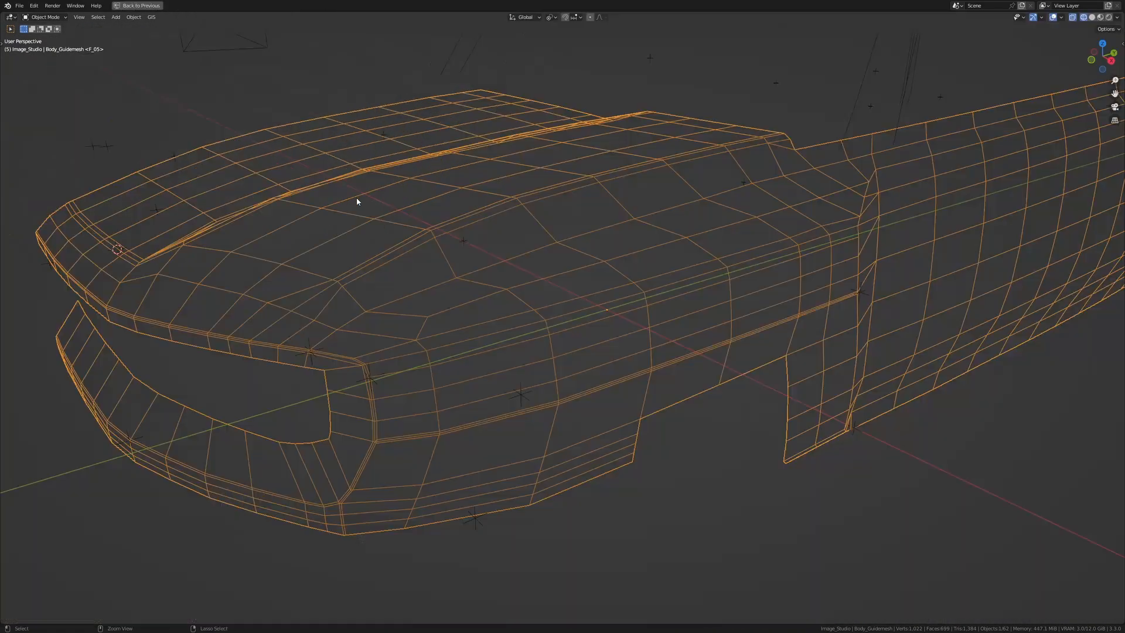
Step: Return to solid shading and Edit Mode, and add a loop cut with Even enabled just ahead of the front fender's rear edge
{"action": "mouse_move", "coordinate": [357, 201]}
{"action": "middle_mouse_down"}
{"action": "mouse_move", "coordinate": [603, 287]}
{"action": "mouse_move", "coordinate": [517, 377]}
{"action": "middle_mouse_up"}
{"action": "scroll", "coordinate": [603, 287], "scroll_direction": "up", "scroll_amount": 3}
{"action": "key", "text": "z"}
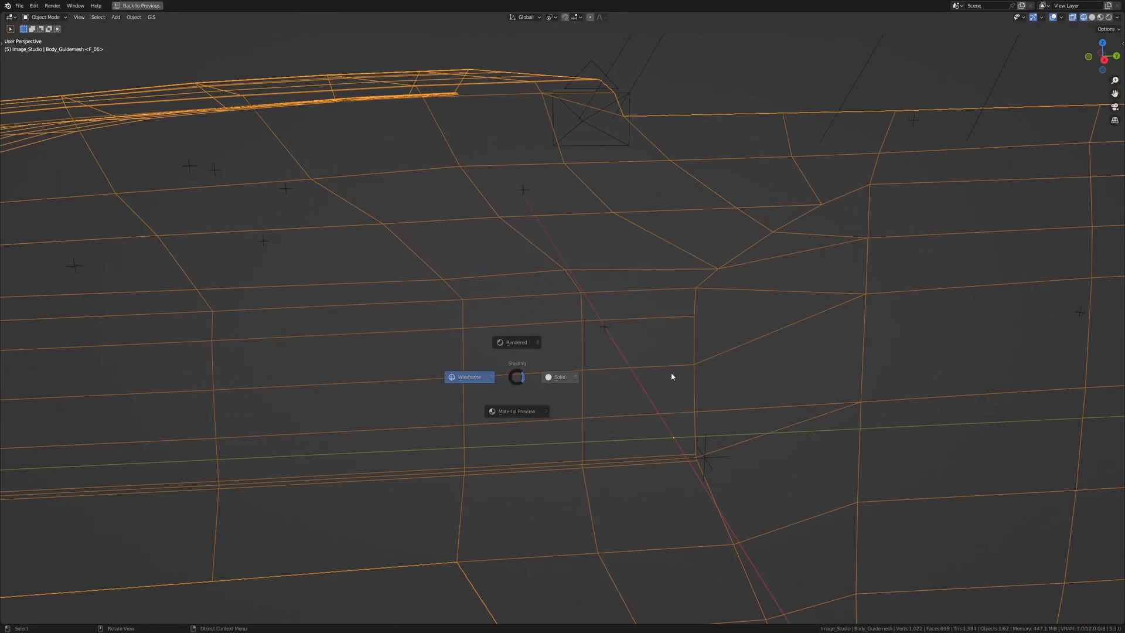
{"action": "left_click", "coordinate": [673, 377]}
{"action": "key", "text": "Tab"}
{"action": "scroll", "coordinate": [576, 278], "scroll_direction": "down", "scroll_amount": 3}
{"action": "middle_click_drag", "start_coordinate": [575, 278], "coordinate": [499, 241], "text": "shift"}
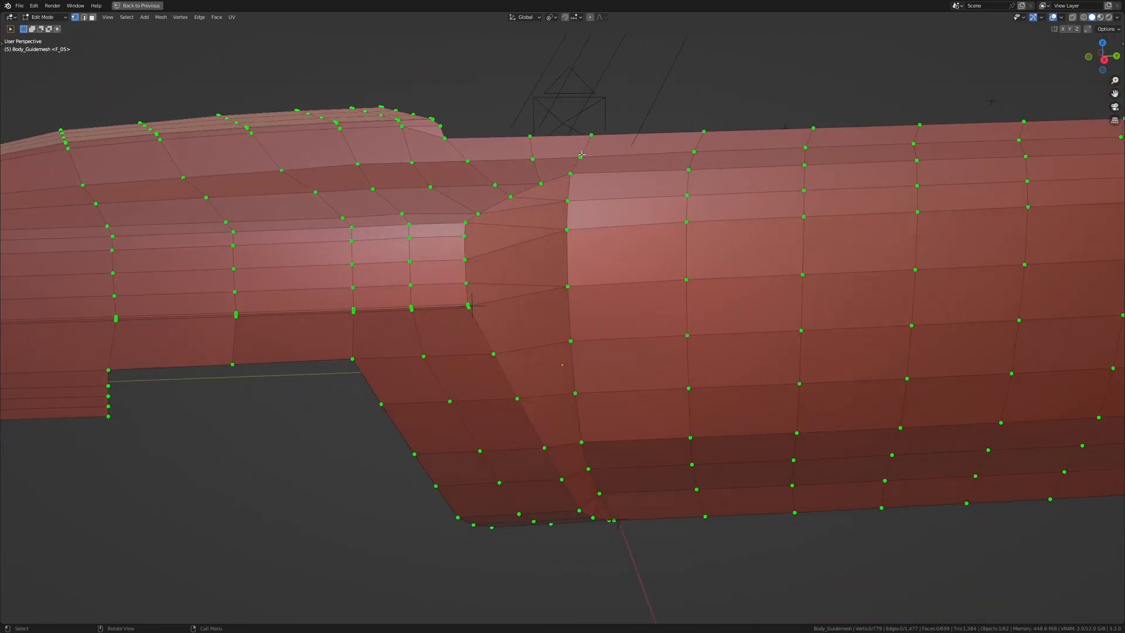
{"action": "scroll", "coordinate": [445, 270], "scroll_direction": "up", "scroll_amount": 2}
{"action": "key", "text": "ctrl+r"}
{"action": "left_click", "coordinate": [423, 202]}
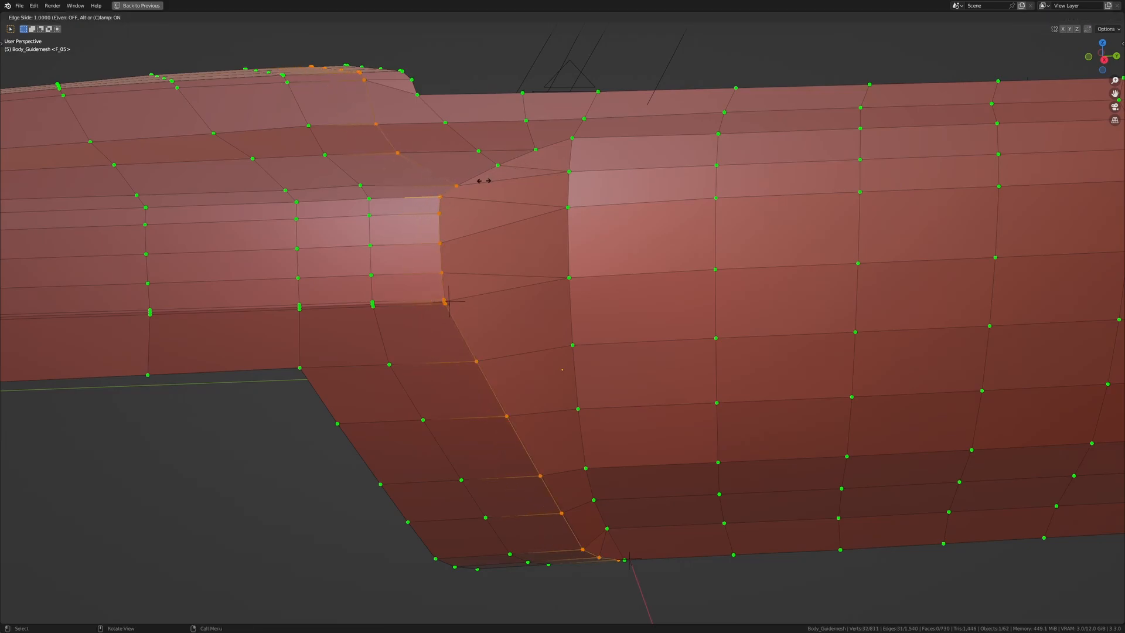
{"action": "key", "text": "e"}
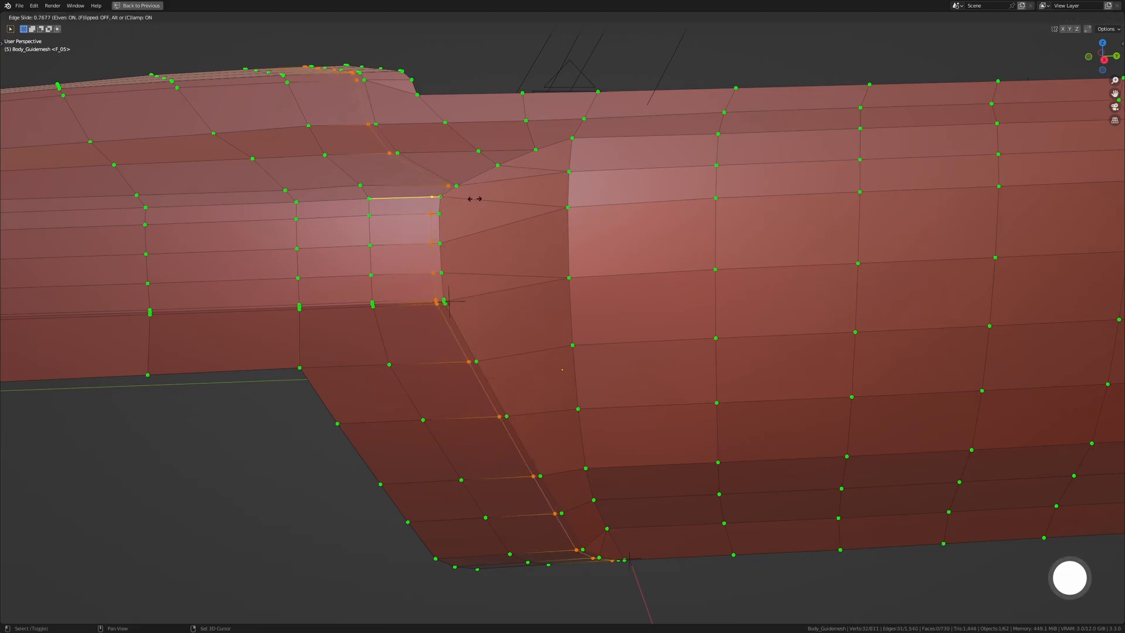
{"action": "left_click", "coordinate": [502, 188]}
Step: Dissolve the new loop's edges across the hood area above the fender shoulder and clear the selection
{"action": "middle_click_drag", "start_coordinate": [503, 188], "coordinate": [564, 492]}
{"action": "scroll", "coordinate": [738, 422], "scroll_direction": "up", "scroll_amount": 4}
{"action": "key", "text": "x"}
{"action": "left_click", "coordinate": [738, 421]}
{"action": "key", "text": "a"}
{"action": "key", "text": "alt+a"}
Step: Knife-cut a supporting edge just above the diagonal crease, from the fender loop's upper end to above the door's front corner
{"action": "key", "text": "k"}
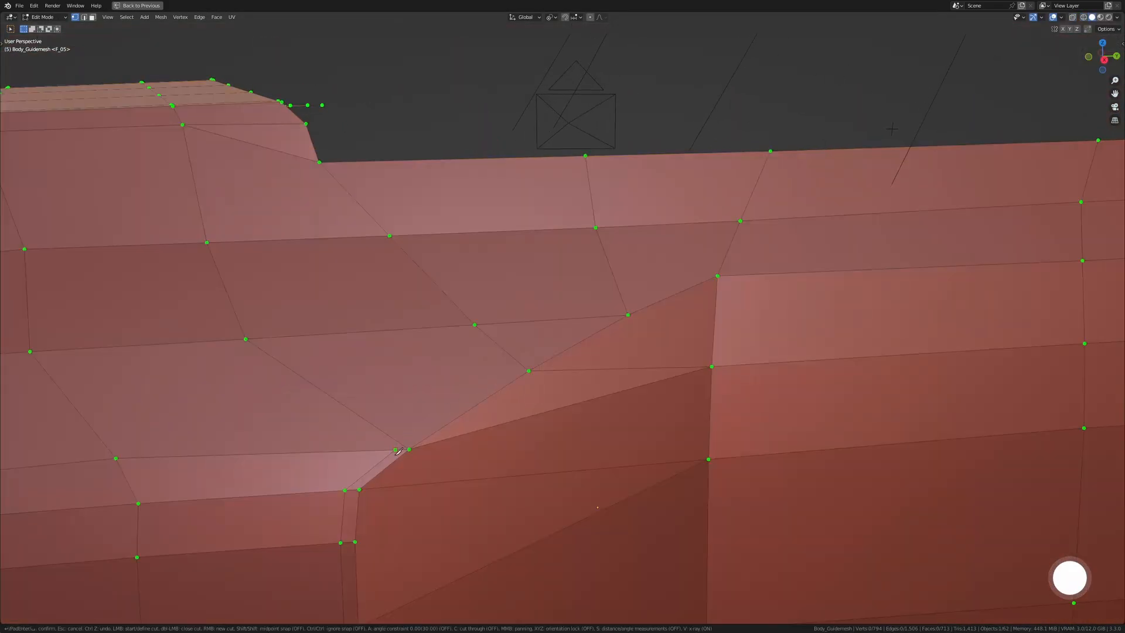
{"action": "left_click", "coordinate": [395, 450]}
{"action": "left_click", "coordinate": [522, 363]}
{"action": "left_click", "coordinate": [622, 309]}
{"action": "left_click", "coordinate": [721, 266]}
{"action": "key", "text": "Return"}
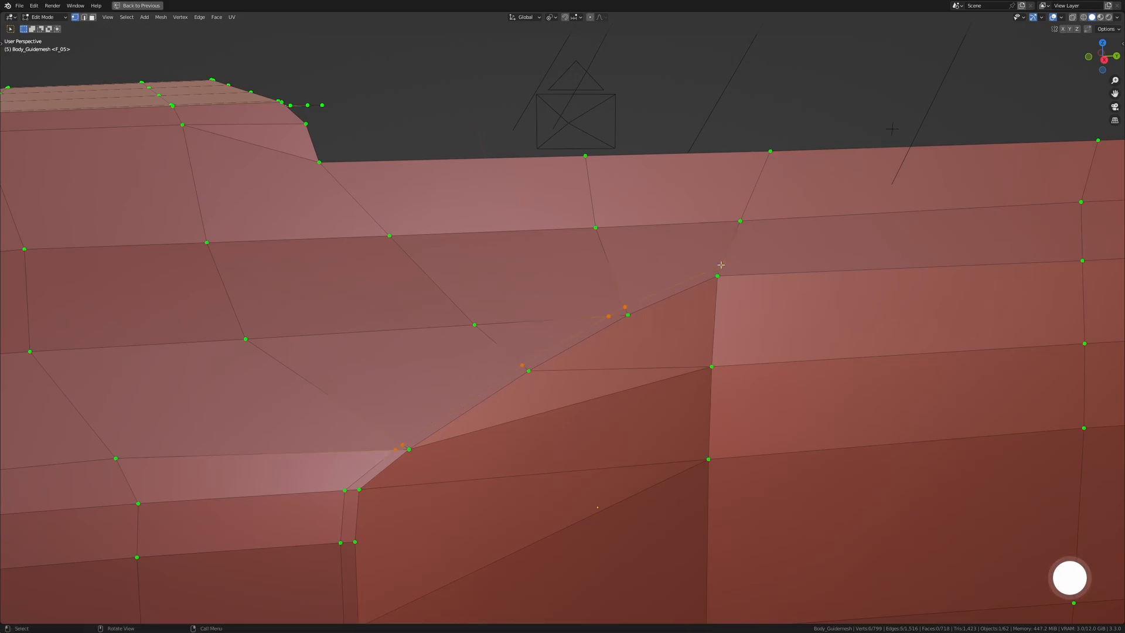
Step: Merge the two stray vertices along the new cut into their neighbouring cut vertices using At Last
{"action": "scroll", "coordinate": [329, 400], "scroll_direction": "up", "scroll_amount": 2}
{"action": "left_click", "coordinate": [423, 472], "text": "shift"}
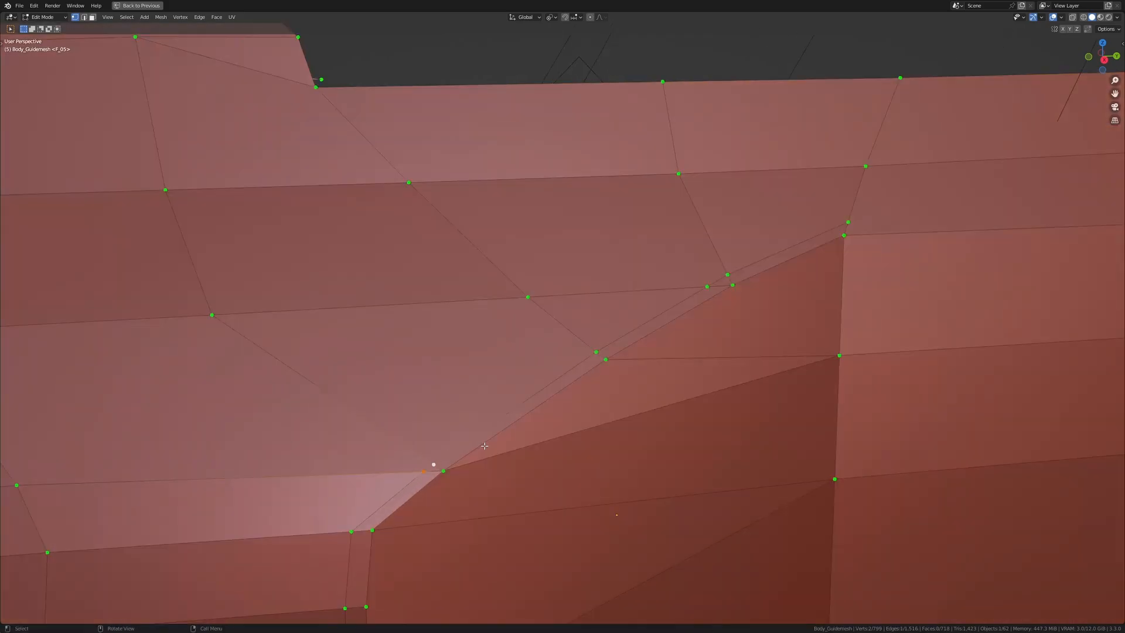
{"action": "key", "text": "m"}
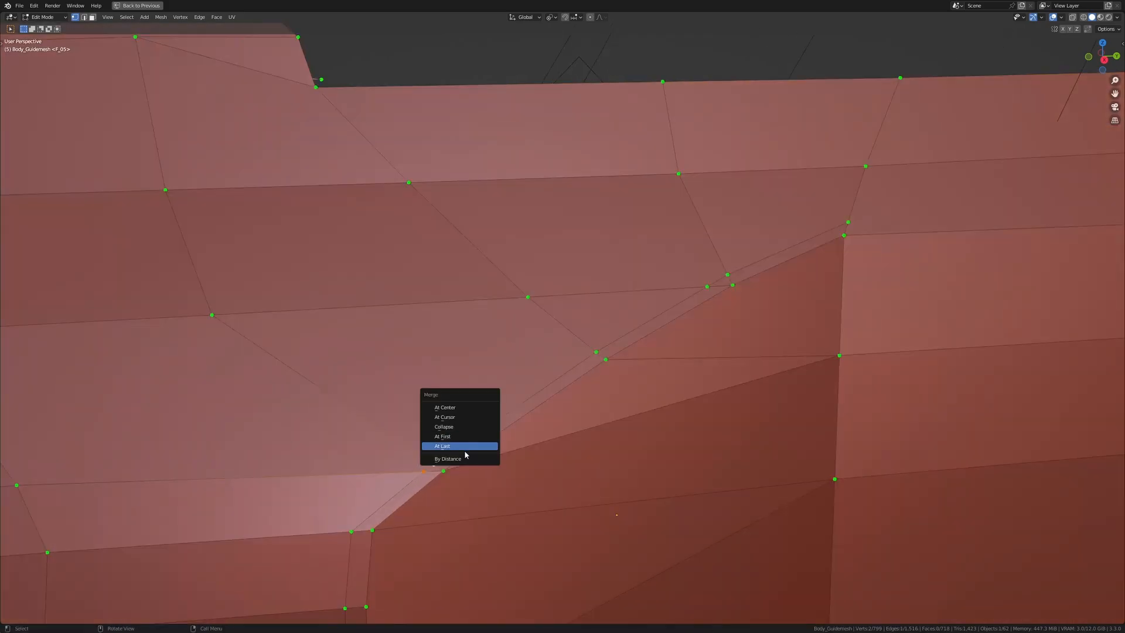
{"action": "left_click", "coordinate": [465, 448]}
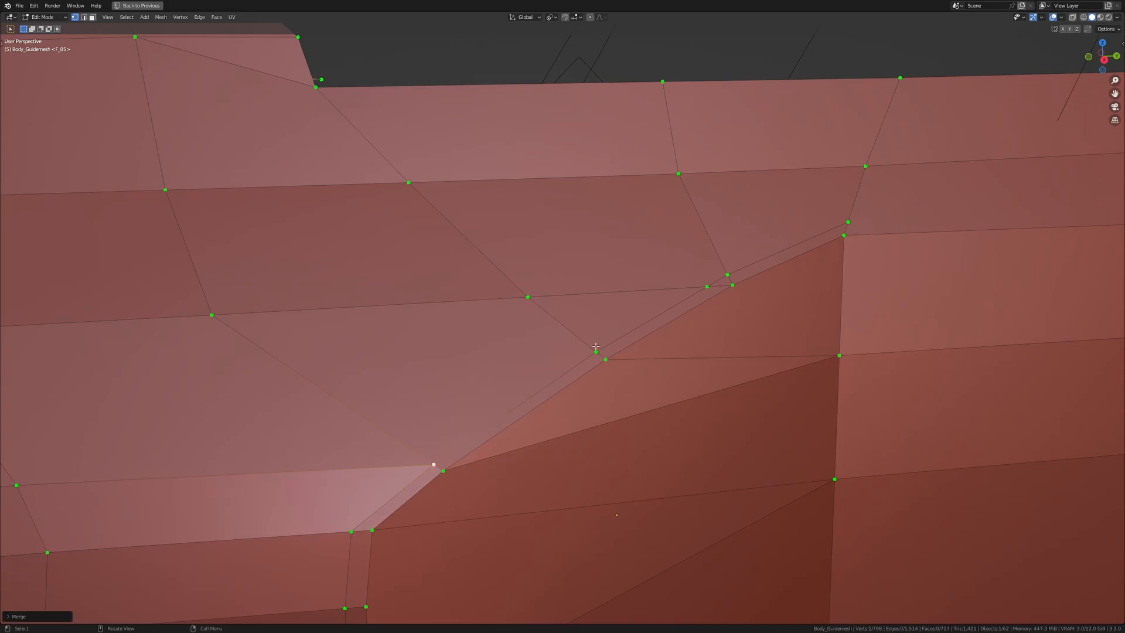
{"action": "left_click", "coordinate": [706, 287]}
{"action": "left_click", "coordinate": [728, 274], "text": "shift"}
{"action": "key", "text": "m"}
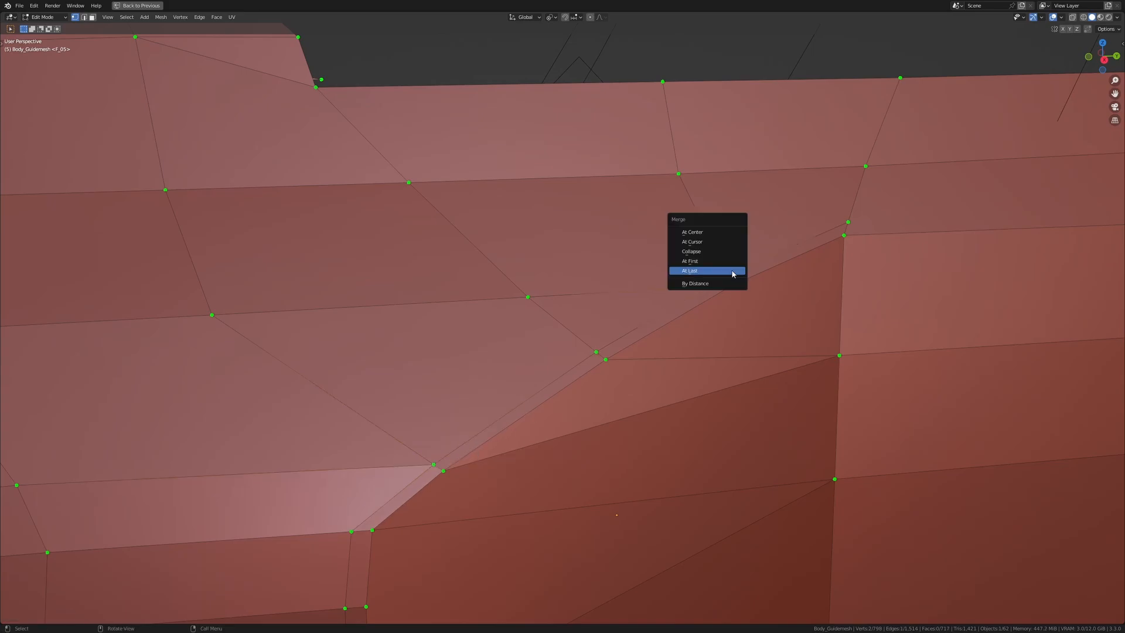
{"action": "left_click", "coordinate": [732, 271]}
Step: Add a loop cut with Even enabled along the body side, tight above the shoulder edge behind the diagonal crease
{"action": "scroll", "coordinate": [673, 377], "scroll_direction": "down", "scroll_amount": 3}
{"action": "middle_click_drag", "start_coordinate": [673, 377], "coordinate": [486, 384]}
{"action": "scroll", "coordinate": [603, 305], "scroll_direction": "down", "scroll_amount": 3}
{"action": "key", "text": "ctrl+r"}
{"action": "left_click", "coordinate": [592, 394]}
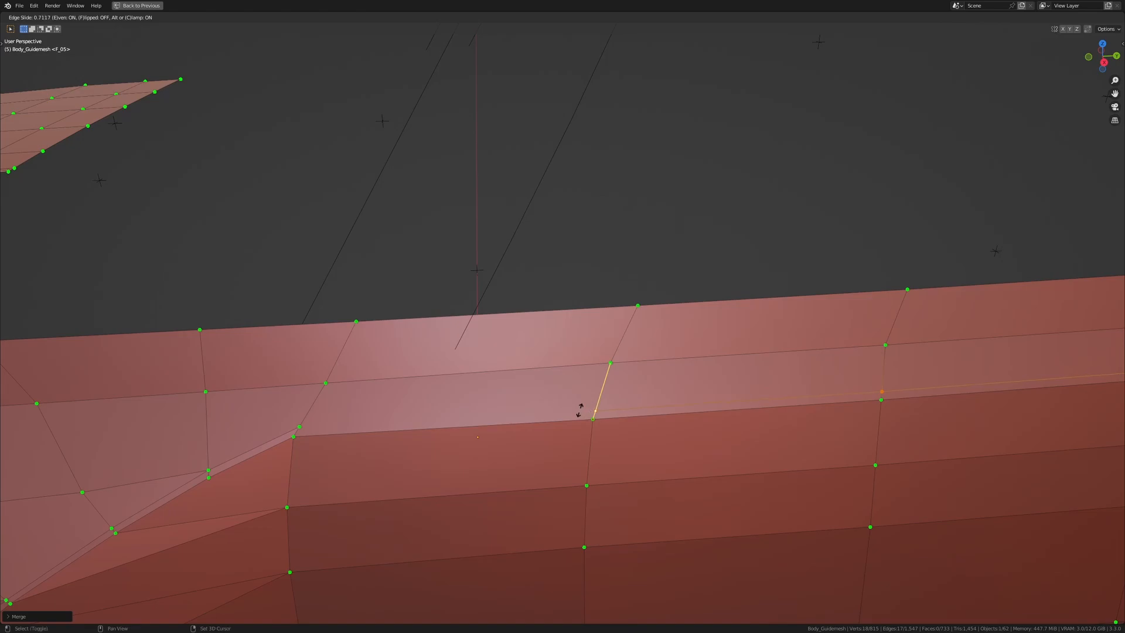
{"action": "left_click", "coordinate": [579, 410]}
Step: Vertex-slide the diagonal cut's end vertex closer to the door's front corner with Clamp off, and connect it to the shoulder loop's end
{"action": "middle_click_drag", "start_coordinate": [580, 410], "coordinate": [620, 406], "text": "shift"}
{"action": "left_click", "coordinate": [341, 423]}
{"action": "key", "text": "g"}
{"action": "key", "text": "g"}
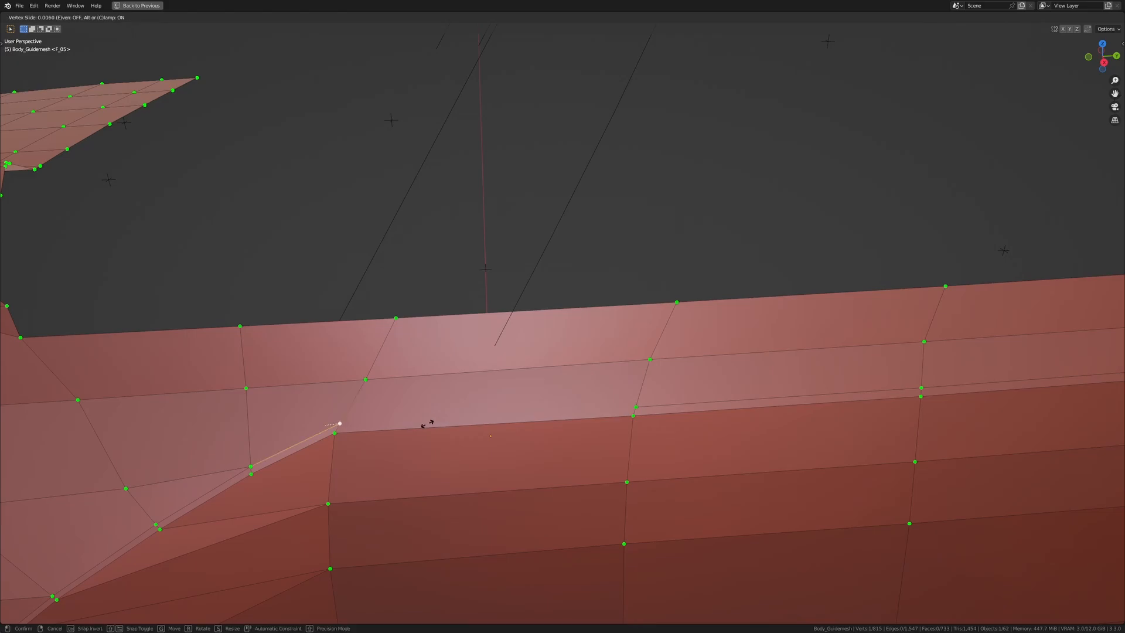
{"action": "left_click", "coordinate": [374, 428]}
{"action": "key", "text": "shift+v"}
{"action": "key", "text": "c"}
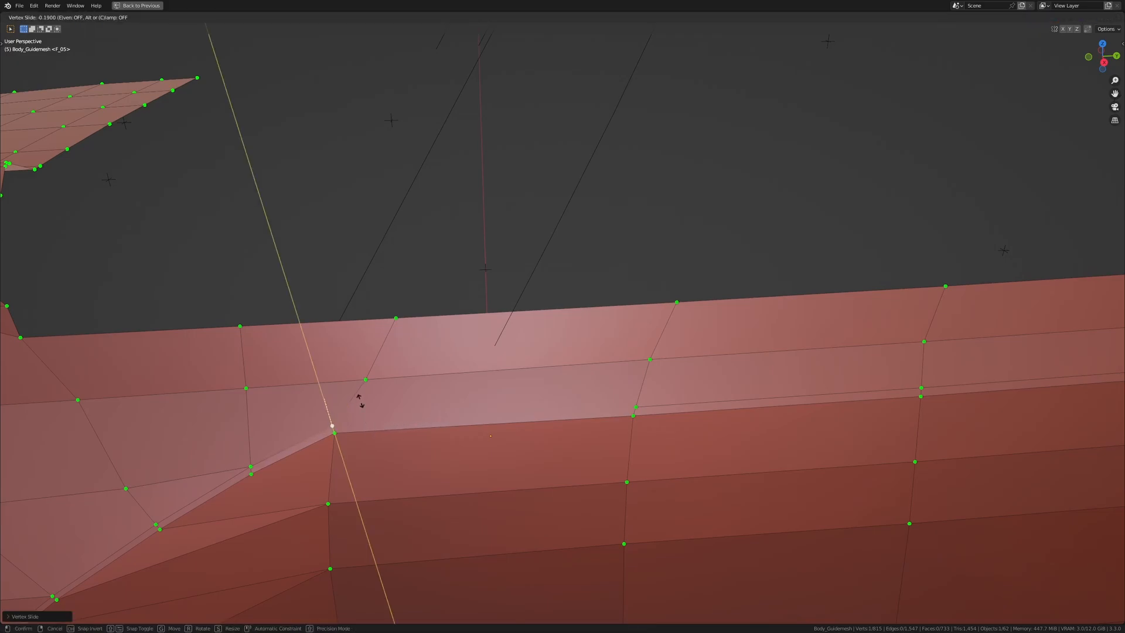
{"action": "left_click", "coordinate": [360, 400]}
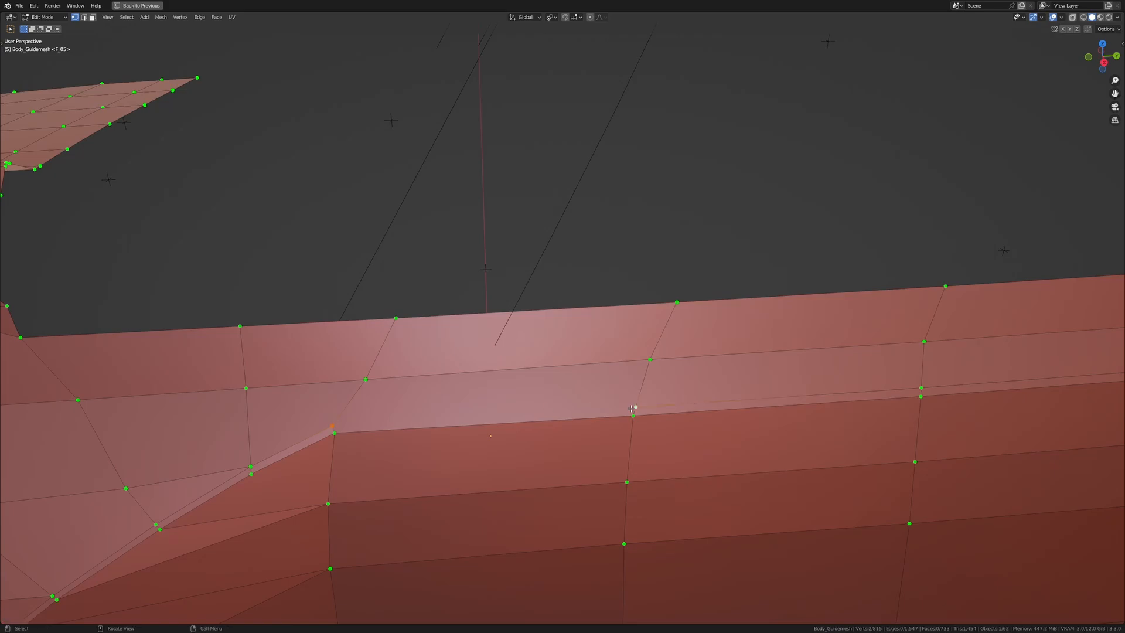
{"action": "scroll", "coordinate": [493, 421], "scroll_direction": "down", "scroll_amount": 2}
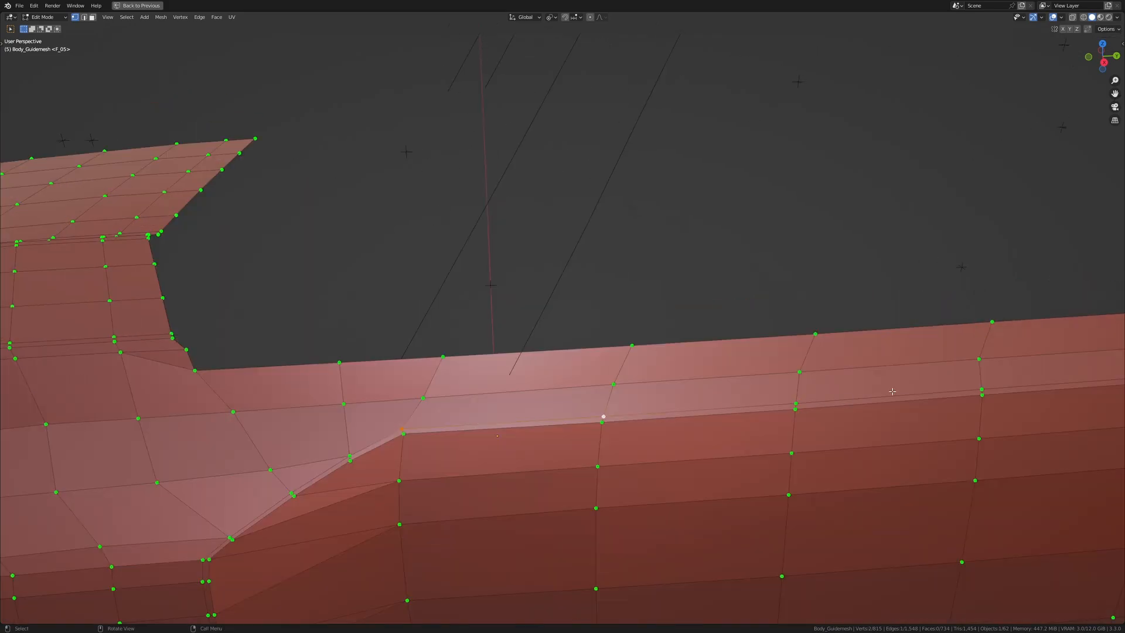
Step: Examine the supporting edges along the body side up to the rear pillar and at the lower corner behind the front wheel arch
{"action": "middle_click_drag", "start_coordinate": [1013, 371], "coordinate": [644, 277]}
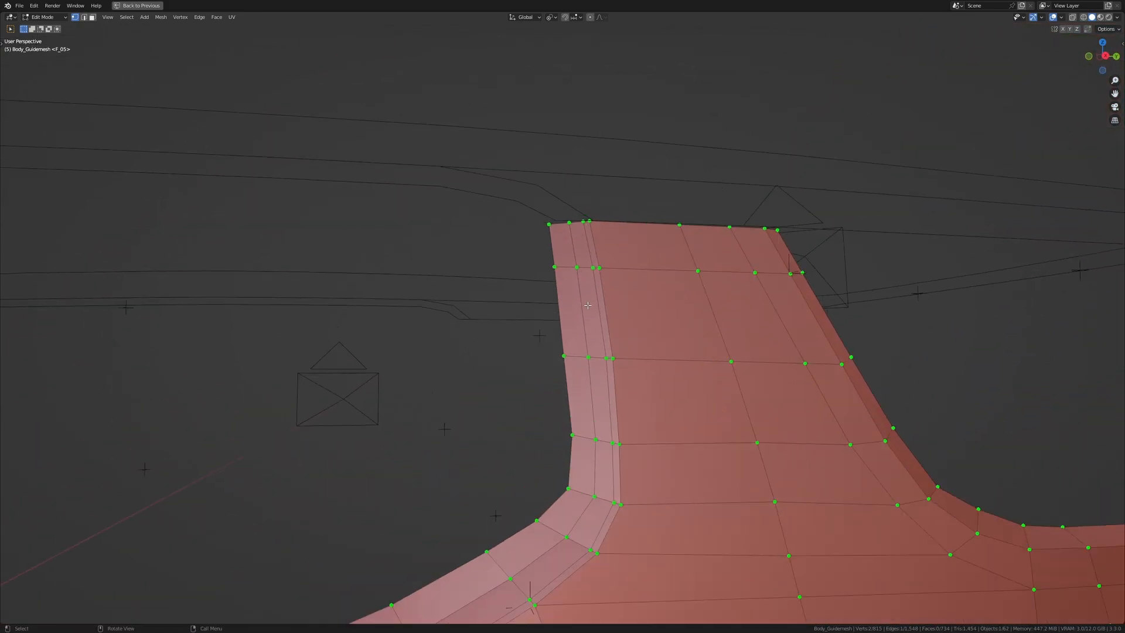
{"action": "scroll", "coordinate": [587, 305], "scroll_direction": "down", "scroll_amount": 7}
{"action": "middle_click_drag", "start_coordinate": [587, 305], "coordinate": [832, 246], "text": "shift"}
{"action": "middle_click_drag", "start_coordinate": [200, 352], "coordinate": [638, 298], "text": "shift"}
{"action": "scroll", "coordinate": [639, 298], "scroll_direction": "up", "scroll_amount": 4}
{"action": "middle_click_drag", "start_coordinate": [639, 298], "coordinate": [646, 331]}
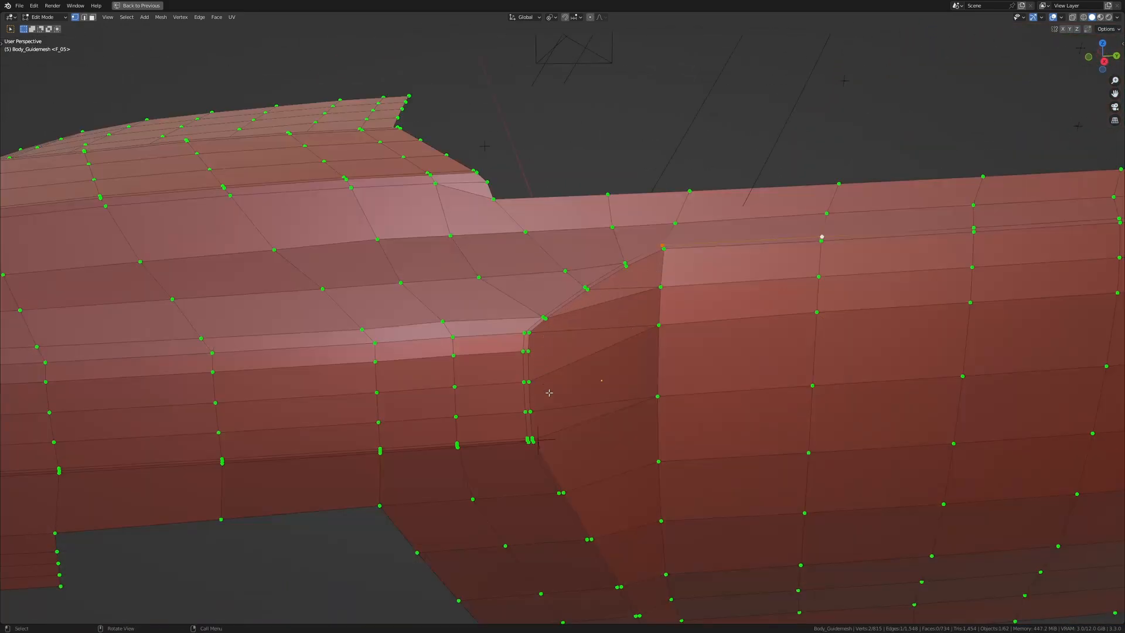
{"action": "middle_click_drag", "start_coordinate": [571, 431], "coordinate": [576, 343]}
{"action": "scroll", "coordinate": [577, 343], "scroll_direction": "up", "scroll_amount": 1}
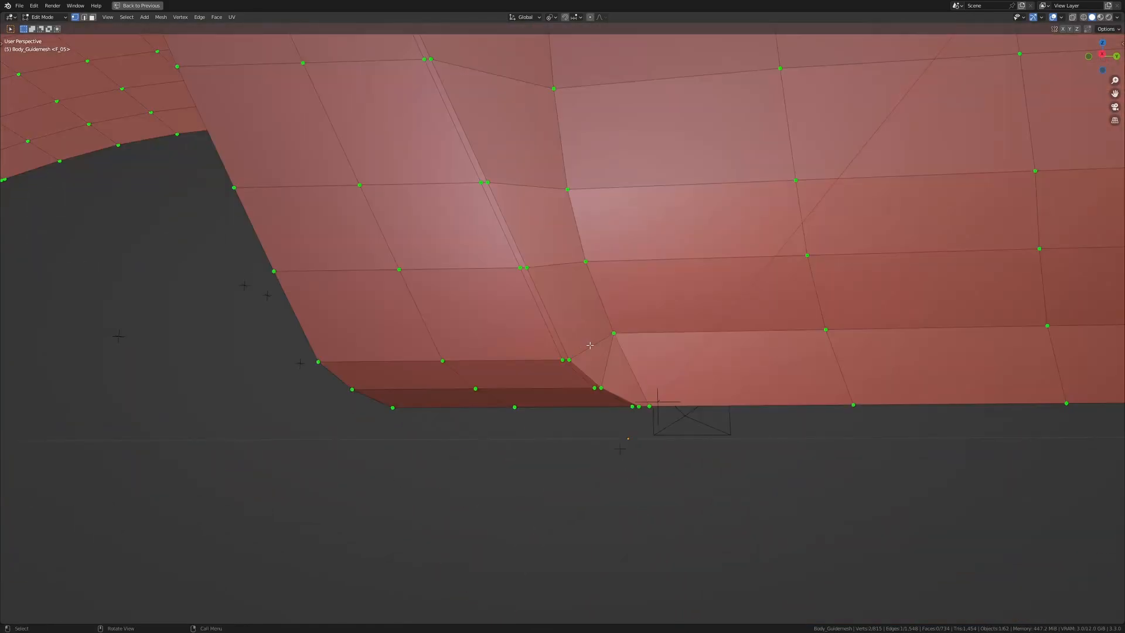
Step: Knife-cut a supporting edge close behind the diagonal crease behind the front wheel arch, from the sill upward
{"action": "scroll", "coordinate": [583, 297], "scroll_direction": "up", "scroll_amount": 3}
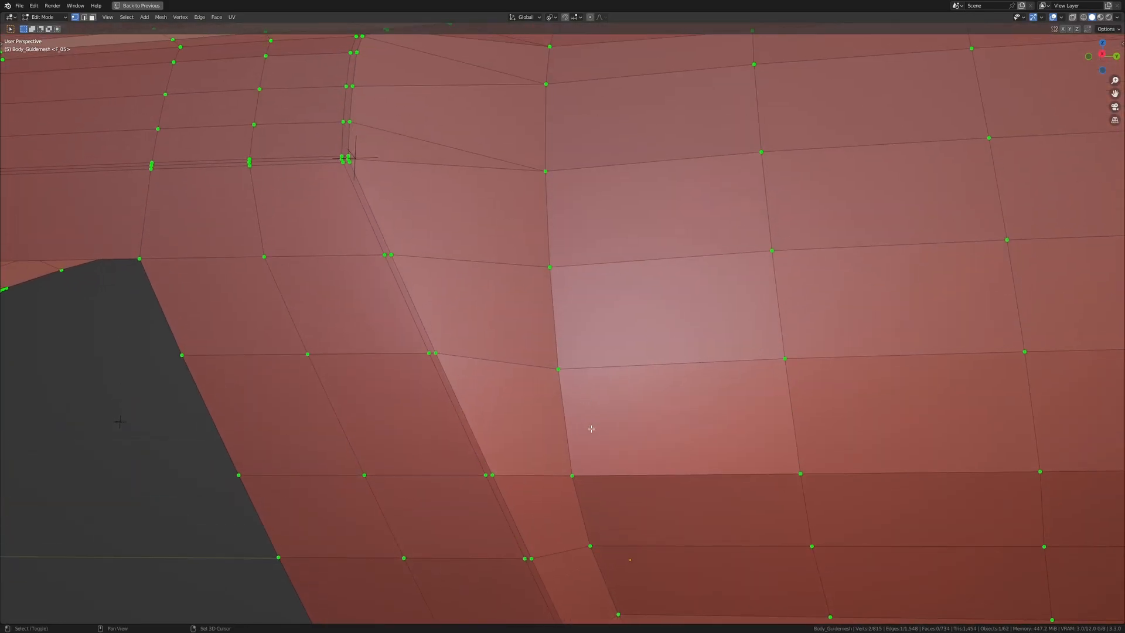
{"action": "scroll", "coordinate": [607, 442], "scroll_direction": "up", "scroll_amount": 4}
{"action": "middle_click_drag", "start_coordinate": [591, 428], "coordinate": [603, 378], "text": "shift"}
{"action": "key", "text": "k"}
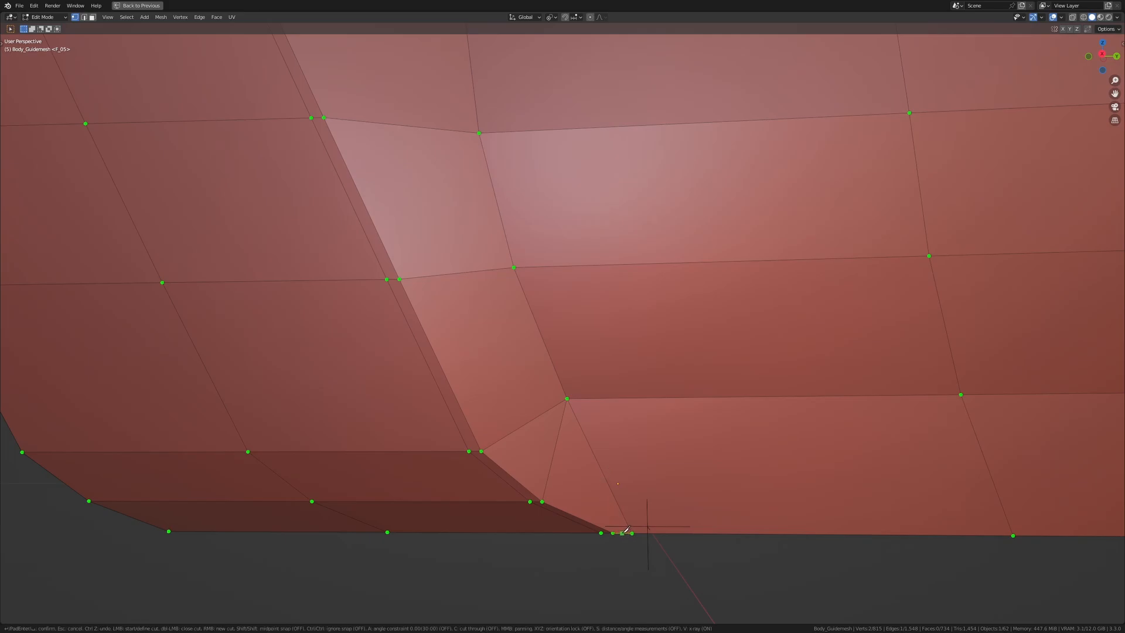
{"action": "left_click", "coordinate": [622, 532]}
{"action": "left_click", "coordinate": [491, 445]}
{"action": "left_click", "coordinate": [411, 277]}
{"action": "middle_click_drag", "start_coordinate": [411, 277], "coordinate": [457, 366], "text": "shift"}
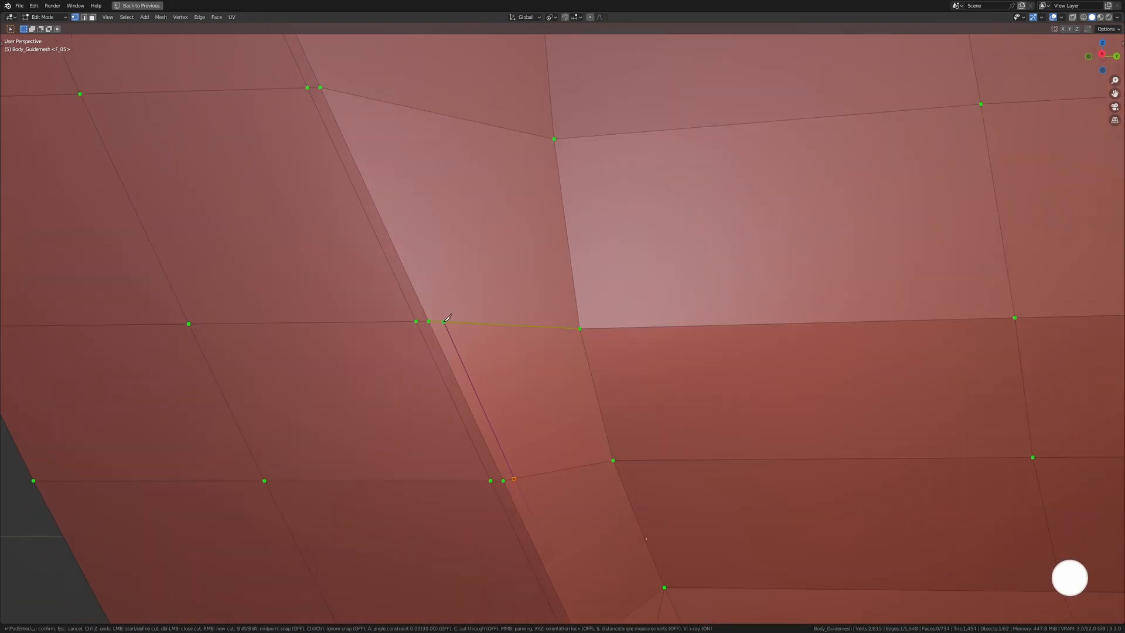
{"action": "left_click", "coordinate": [444, 321]}
{"action": "middle_click_drag", "start_coordinate": [335, 90], "coordinate": [444, 350], "text": "shift"}
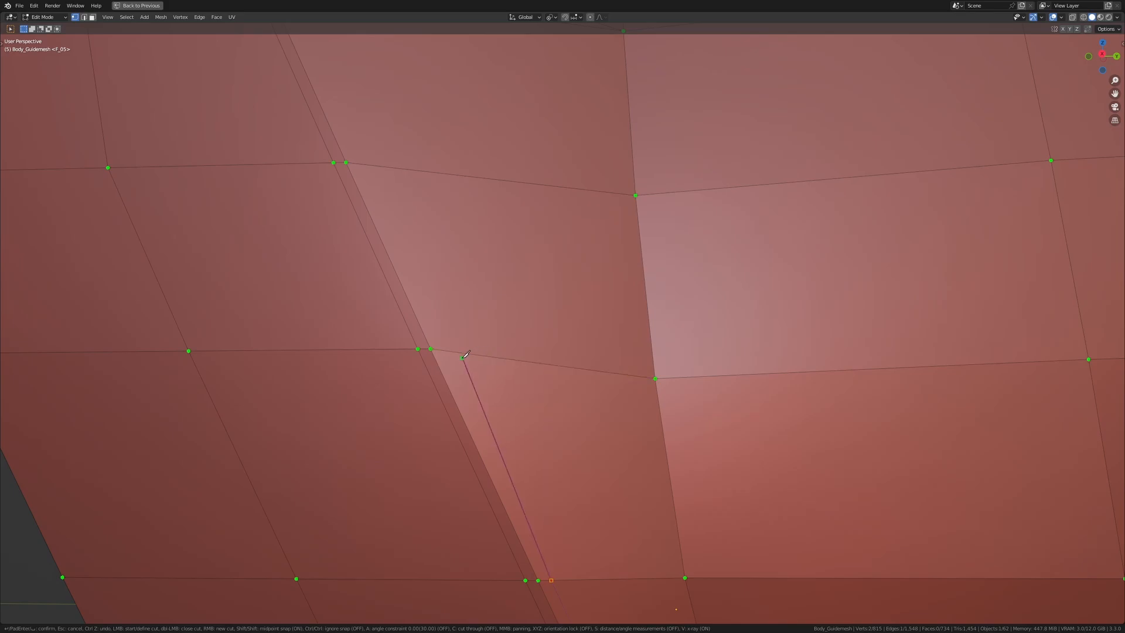
{"action": "key", "text": "Return"}
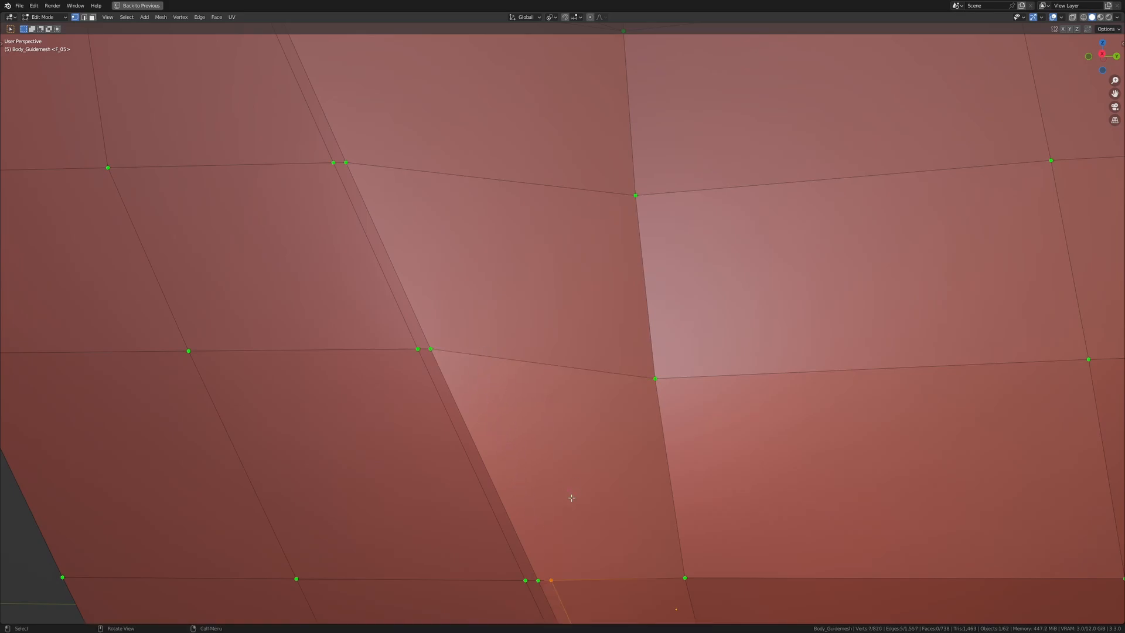
Step: Continue the knife cut up behind the diagonal crease past the horizontal fender crease to the next edge above it
{"action": "middle_click_drag", "start_coordinate": [572, 494], "coordinate": [564, 477], "text": "shift"}
{"action": "key", "text": "k"}
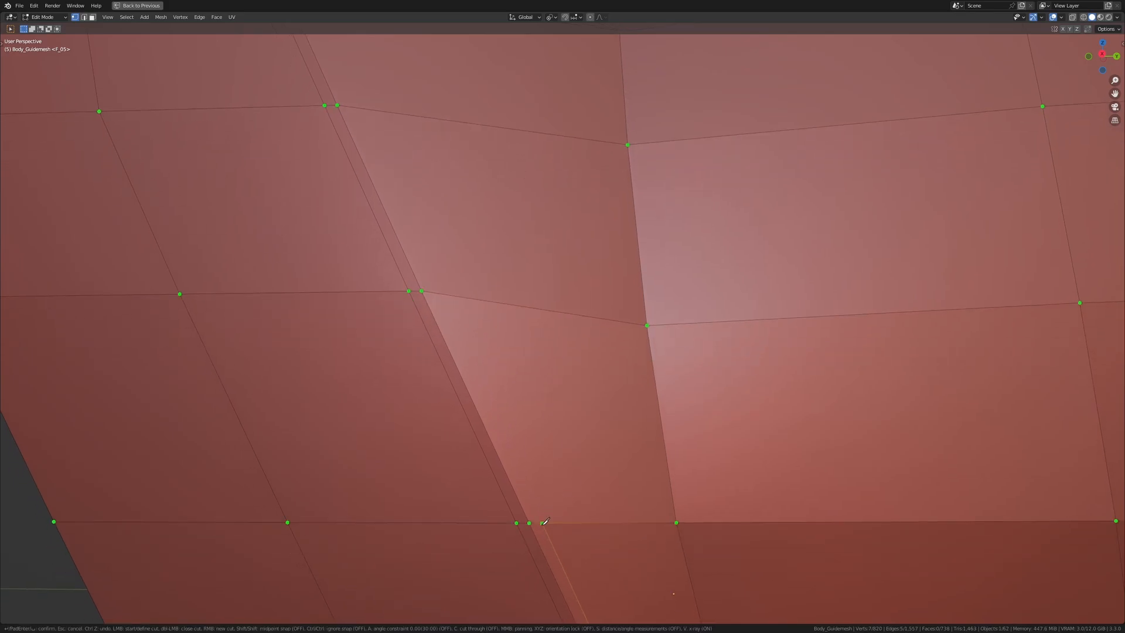
{"action": "left_click", "coordinate": [435, 293]}
{"action": "middle_click_drag", "start_coordinate": [439, 295], "coordinate": [515, 395], "text": "shift"}
{"action": "left_click", "coordinate": [526, 422]}
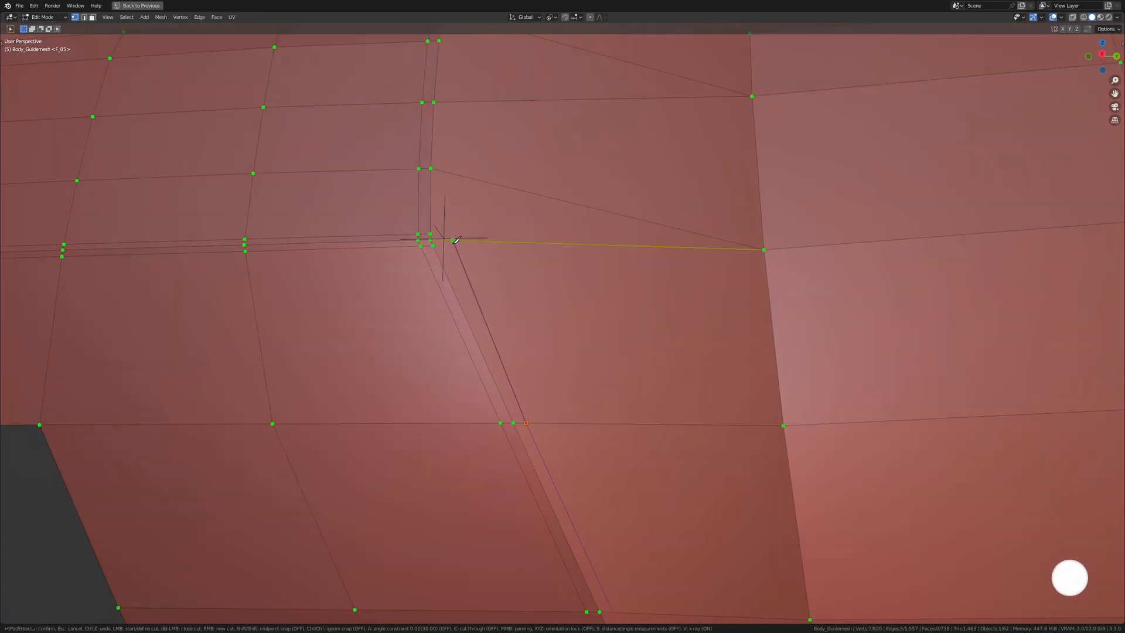
{"action": "middle_click_drag", "start_coordinate": [446, 240], "coordinate": [470, 427]}
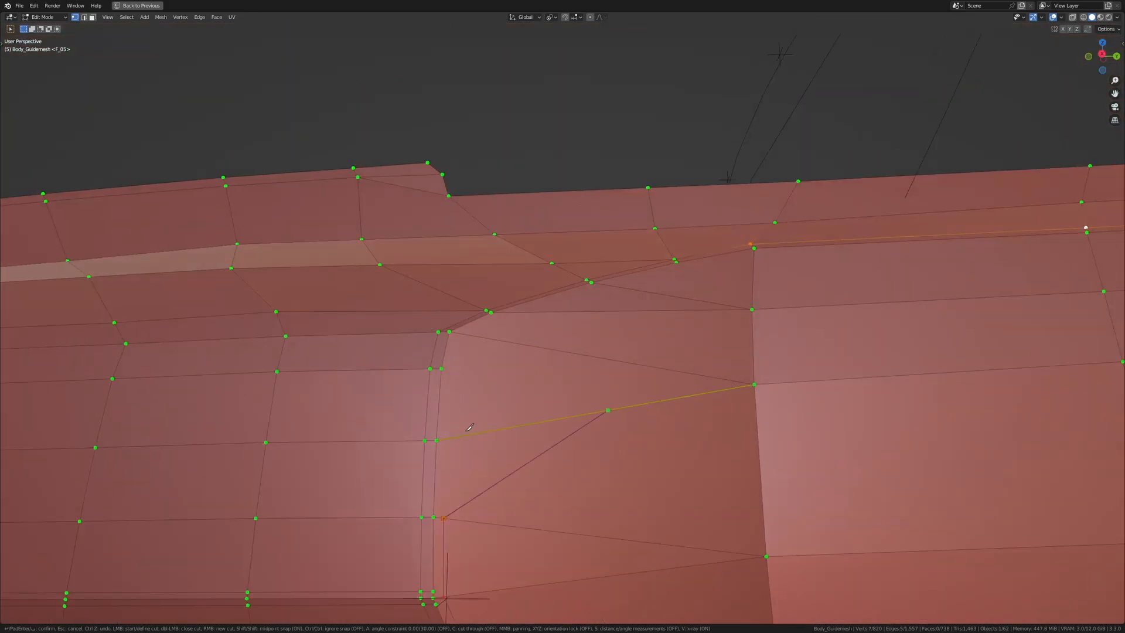
{"action": "key", "text": "Return"}
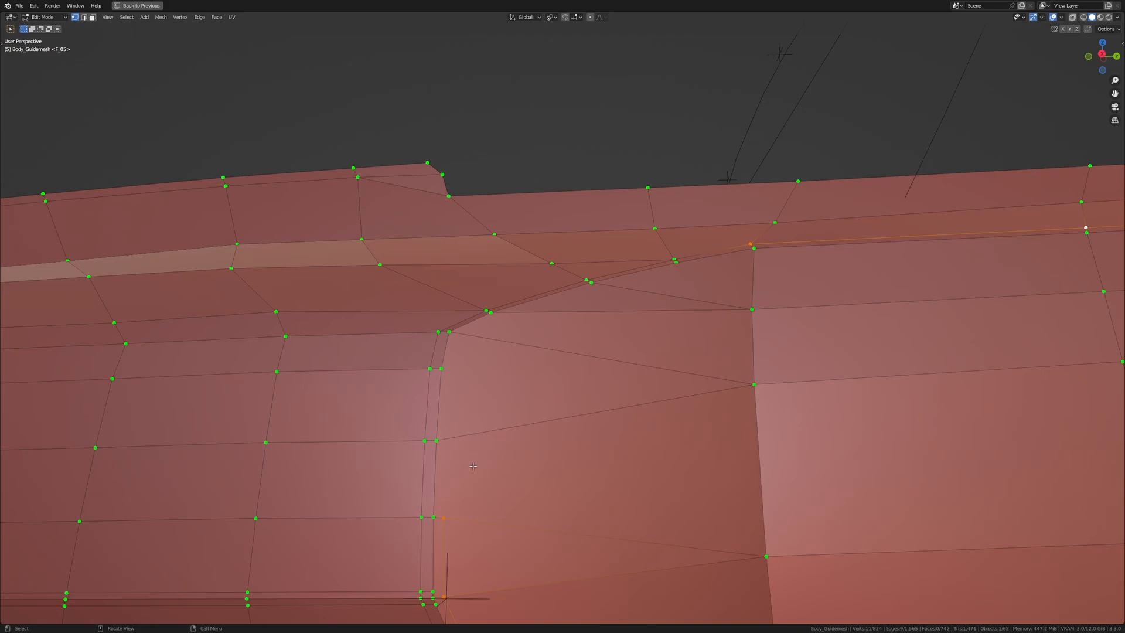
Step: Extend the knife cut up around the fender corner and along the upper diagonal crease to the door shoulder's front corner
{"action": "key", "text": "k"}
{"action": "left_click", "coordinate": [443, 518]}
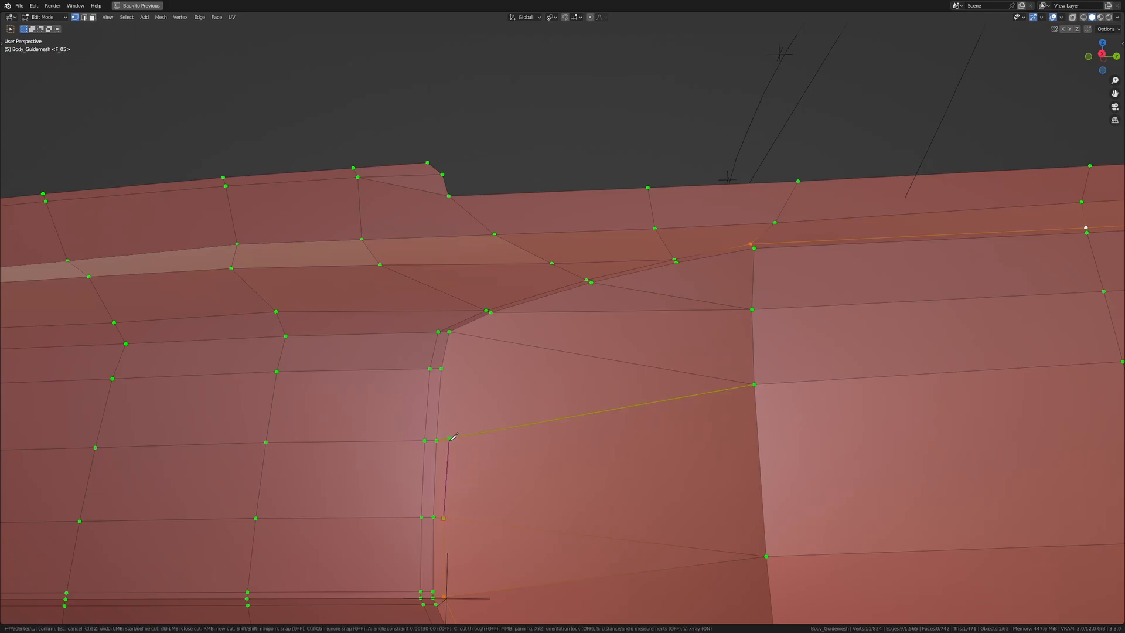
{"action": "left_click", "coordinate": [447, 438]}
{"action": "left_click", "coordinate": [463, 334]}
{"action": "middle_click_drag", "start_coordinate": [466, 333], "coordinate": [504, 349]}
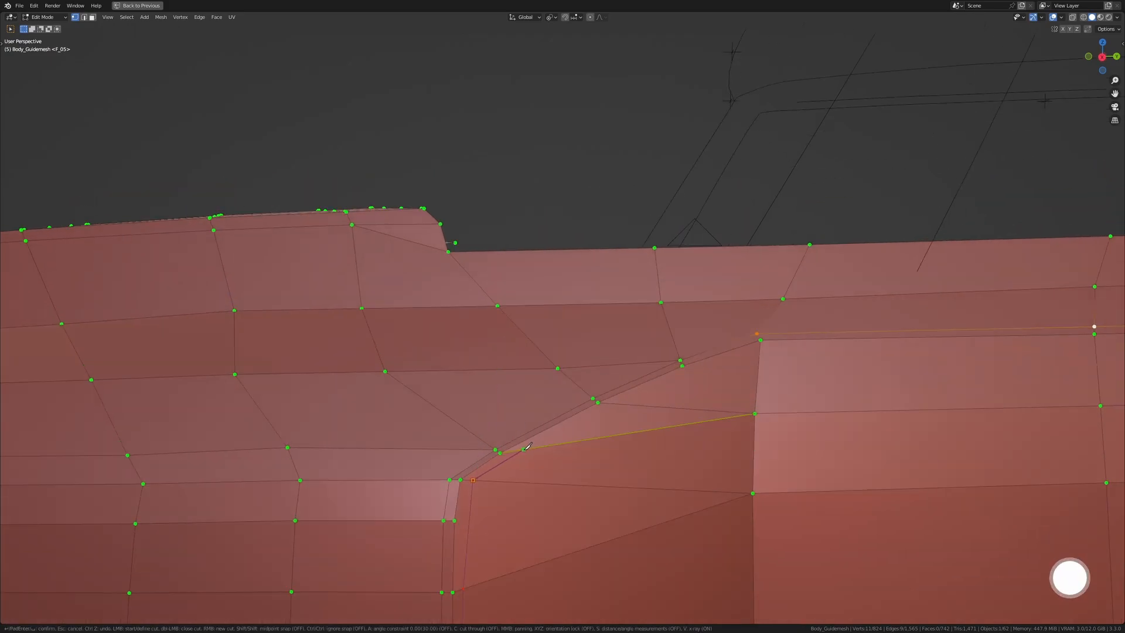
{"action": "left_click", "coordinate": [523, 450]}
{"action": "left_click", "coordinate": [614, 403]}
{"action": "left_click", "coordinate": [760, 348]}
{"action": "key", "text": "space"}
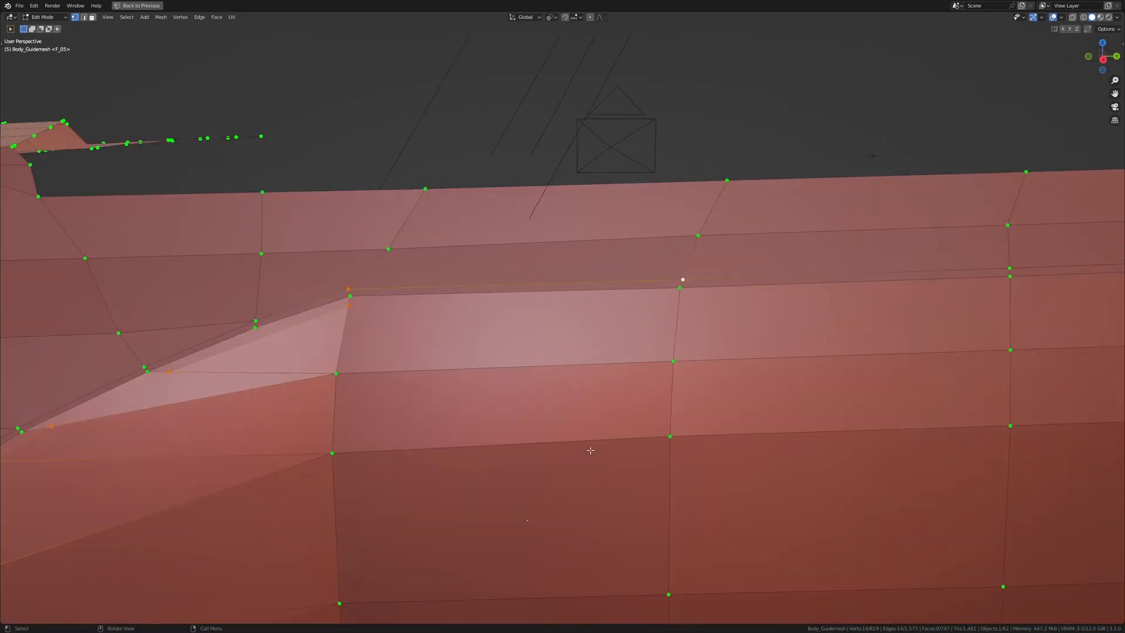
Step: Add a loop cut with Even enabled along the body side, tight below the shoulder edge
{"action": "middle_click_drag", "start_coordinate": [702, 370], "coordinate": [645, 377], "text": "shift"}
{"action": "key", "text": "ctrl+r"}
{"action": "left_click", "coordinate": [625, 331]}
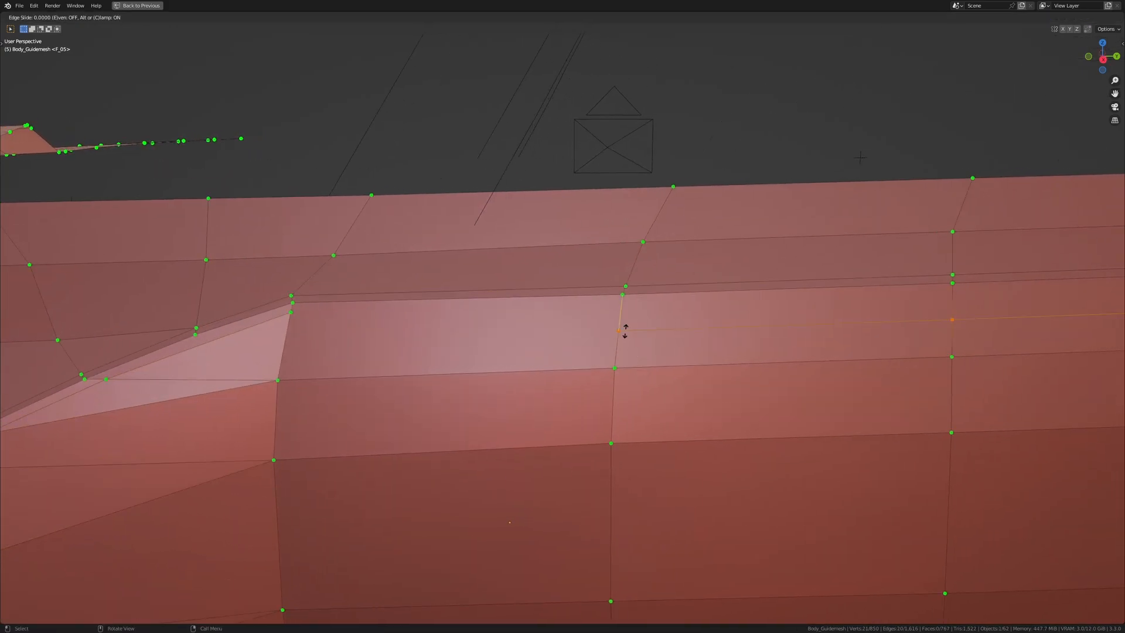
{"action": "key", "text": "e"}
{"action": "left_click", "coordinate": [672, 294]}
Step: Deselect the door part of the new loop and dissolve its edges across and behind the rear pillar
{"action": "scroll", "coordinate": [685, 311], "scroll_direction": "down", "scroll_amount": 9}
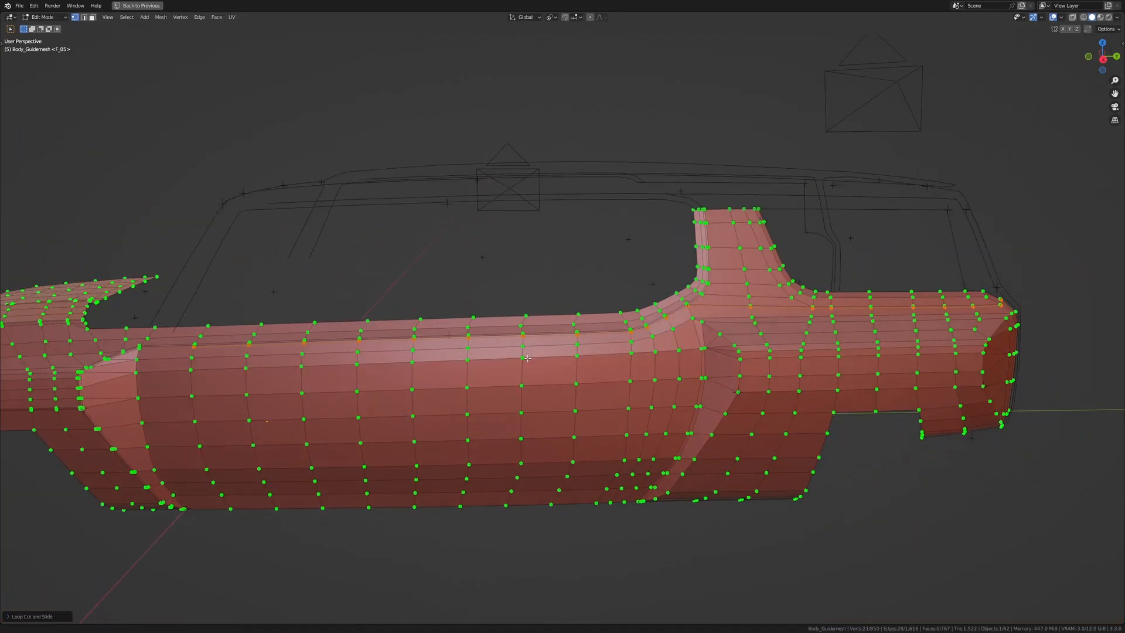
{"action": "scroll", "coordinate": [609, 316], "scroll_direction": "up", "scroll_amount": 7}
{"action": "middle_click_drag", "start_coordinate": [826, 360], "coordinate": [498, 367], "text": "shift"}
{"action": "scroll", "coordinate": [539, 354], "scroll_direction": "down", "scroll_amount": 2}
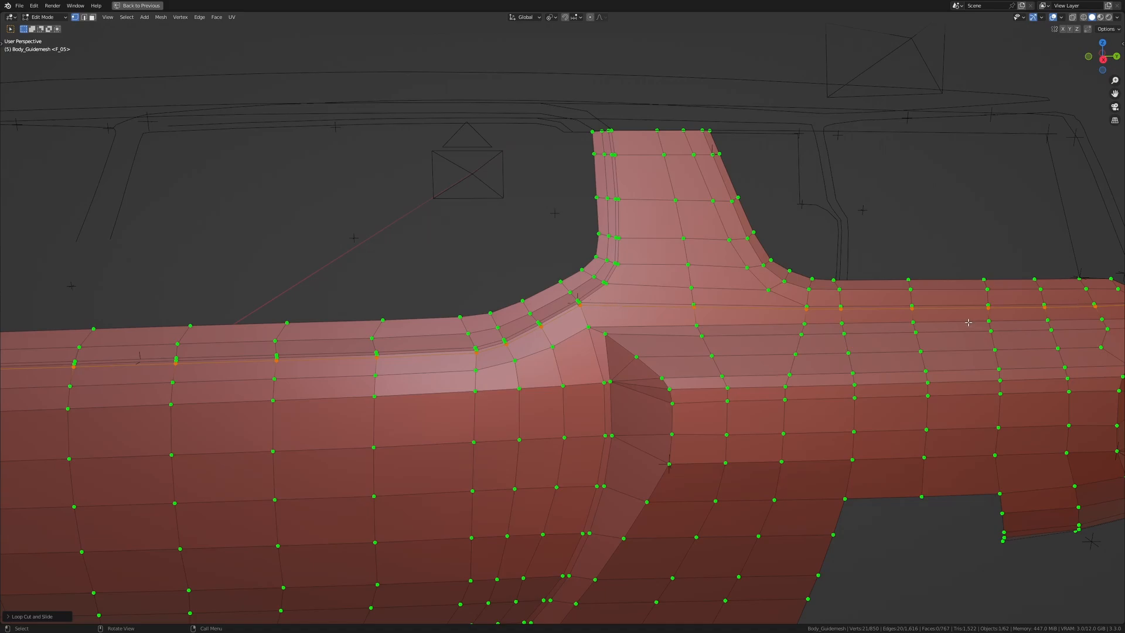
{"action": "scroll", "coordinate": [967, 323], "scroll_direction": "down", "scroll_amount": 4}
{"action": "key", "text": "alt+z"}
{"action": "mouse_move", "coordinate": [119, 290]}
{"action": "left_mouse_down"}
{"action": "mouse_move", "coordinate": [310, 402]}
{"action": "mouse_move", "coordinate": [673, 507]}
{"action": "left_mouse_up"}
{"action": "scroll", "coordinate": [617, 393], "scroll_direction": "up", "scroll_amount": 5}
{"action": "key", "text": "alt+z"}
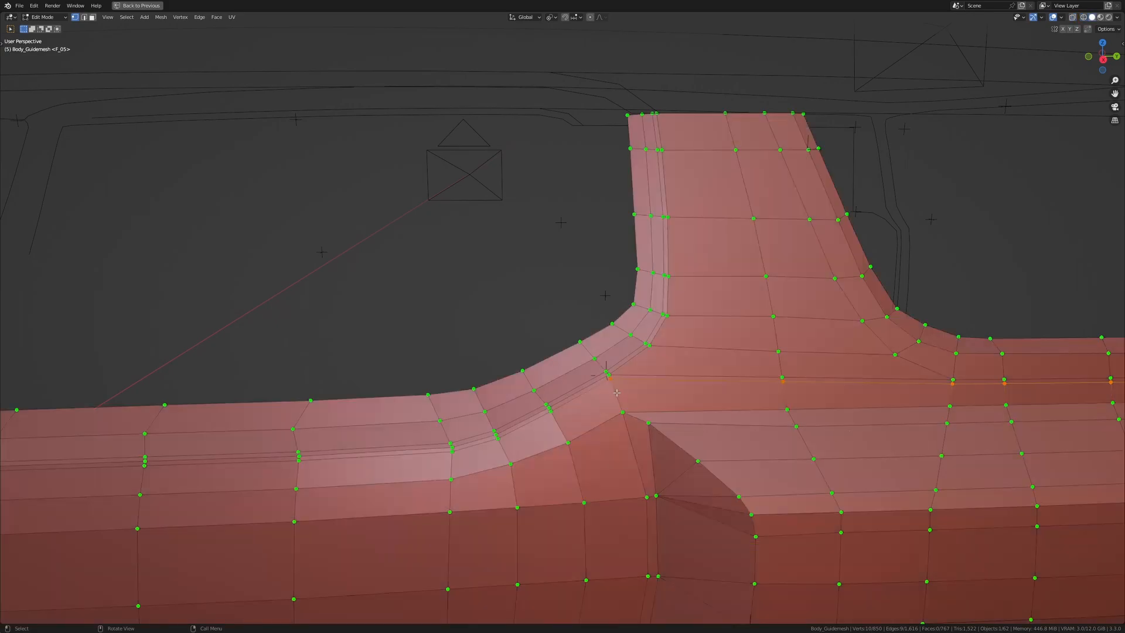
{"action": "key", "text": "x"}
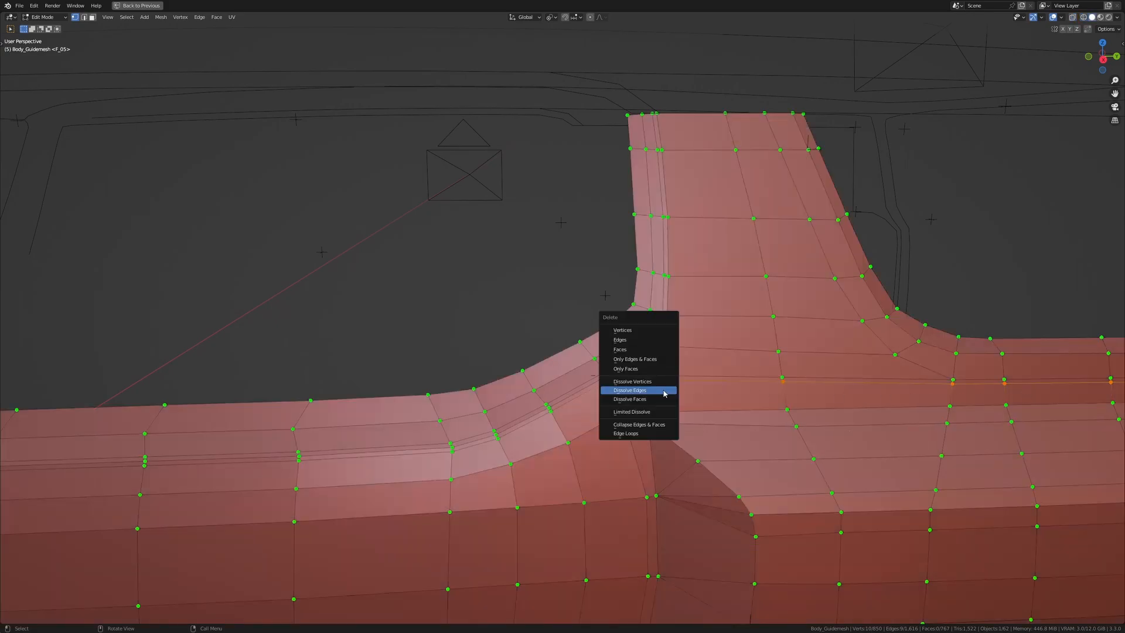
{"action": "left_click", "coordinate": [659, 390]}
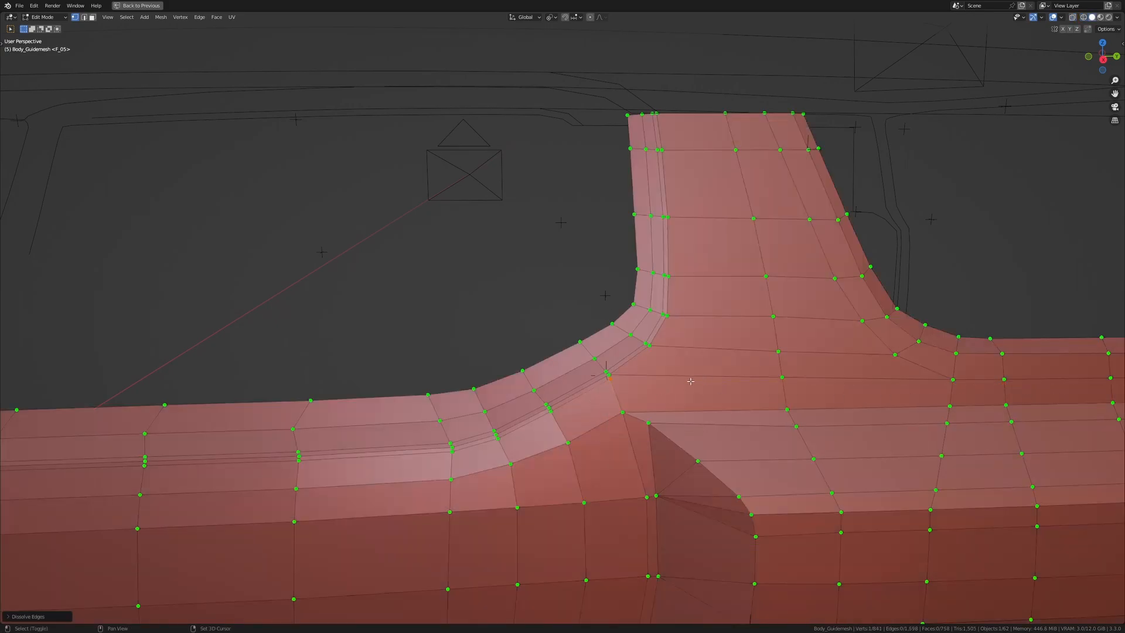
Step: Add a loop cut with Even enabled up the rear pillar, tight behind its front crease
{"action": "scroll", "coordinate": [550, 428], "scroll_direction": "up", "scroll_amount": 3}
{"action": "middle_click_drag", "start_coordinate": [690, 381], "coordinate": [570, 416], "text": "shift"}
{"action": "key", "text": "ctrl+r"}
{"action": "left_click", "coordinate": [561, 380]}
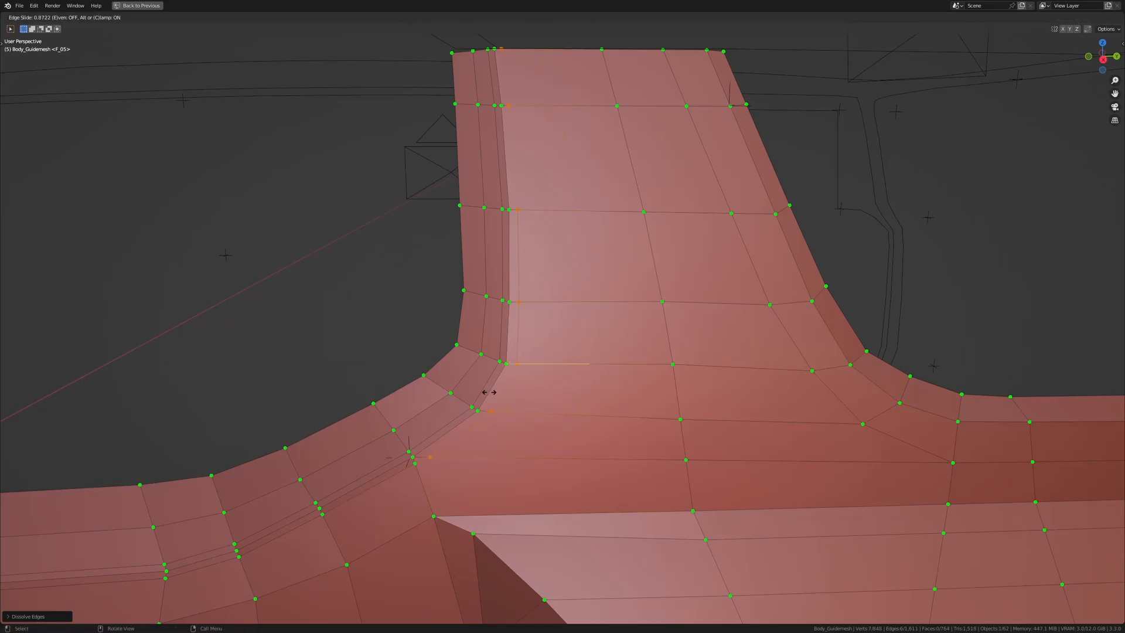
{"action": "key", "text": "e"}
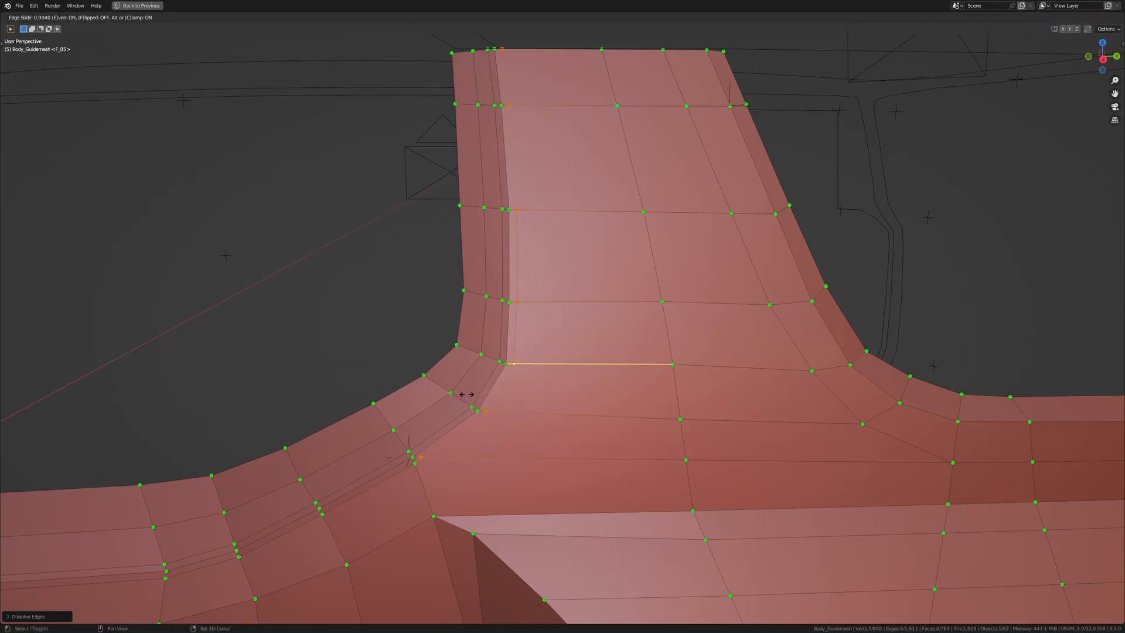
{"action": "left_click", "coordinate": [479, 392]}
Step: Merge the pillar loop's lower end into the shoulder loop's end vertex and vertex-slide the curved corner's vertices into an even offset
{"action": "middle_click_drag", "start_coordinate": [478, 392], "coordinate": [432, 461]}
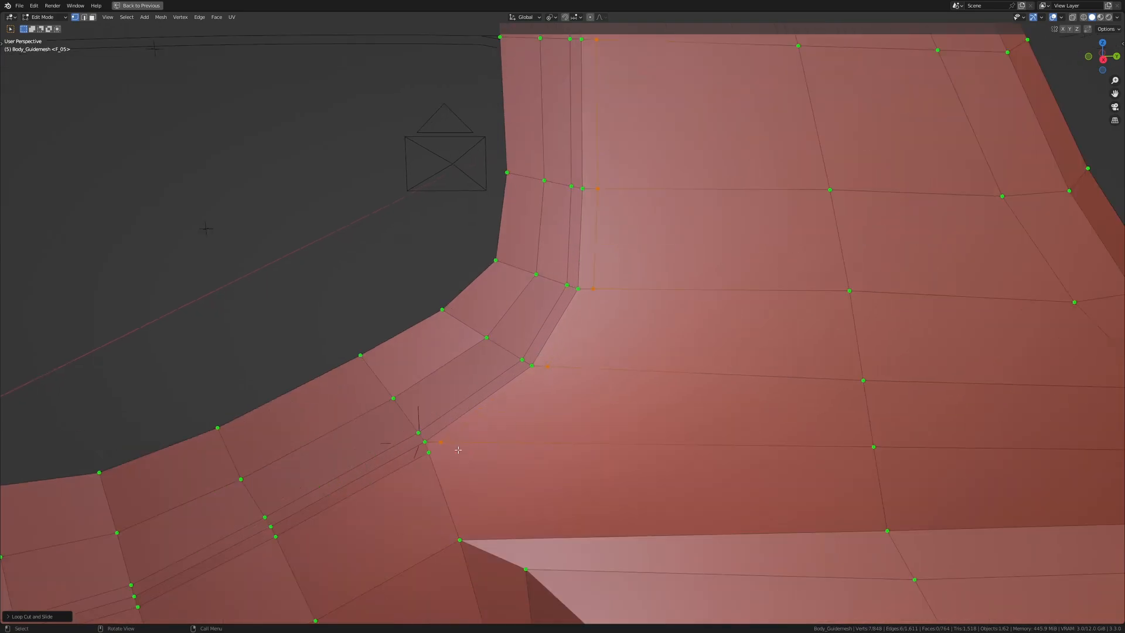
{"action": "key", "text": "m"}
{"action": "left_click", "coordinate": [496, 457]}
{"action": "key", "text": "shift+v"}
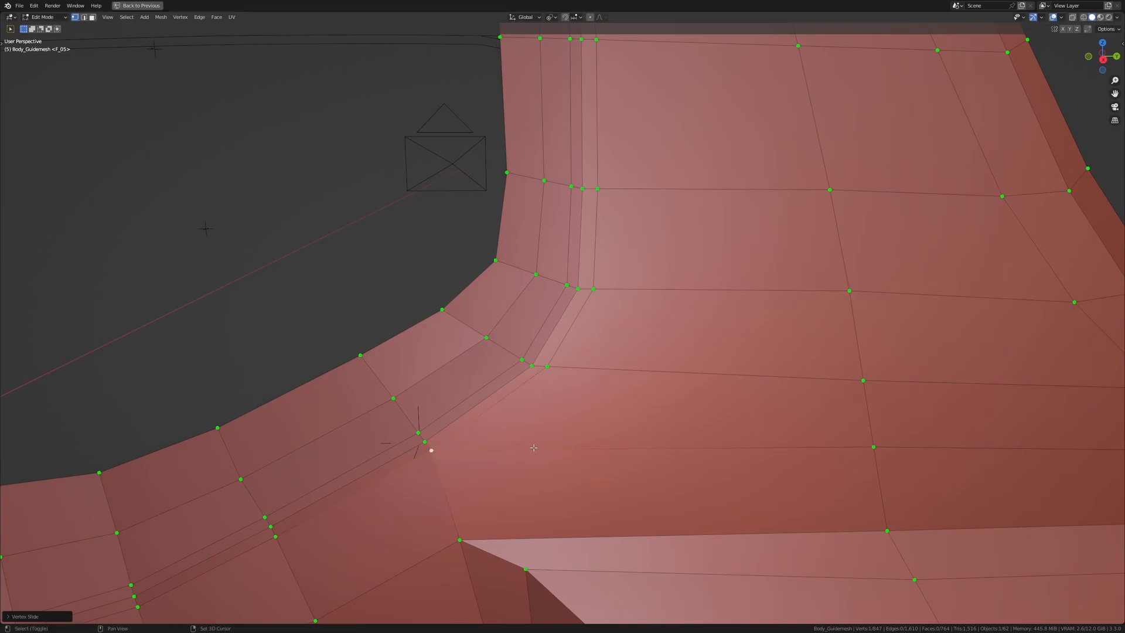
{"action": "left_click", "coordinate": [494, 440]}
{"action": "left_click", "coordinate": [592, 289]}
{"action": "key", "text": "shift+v"}
{"action": "left_click", "coordinate": [585, 317]}
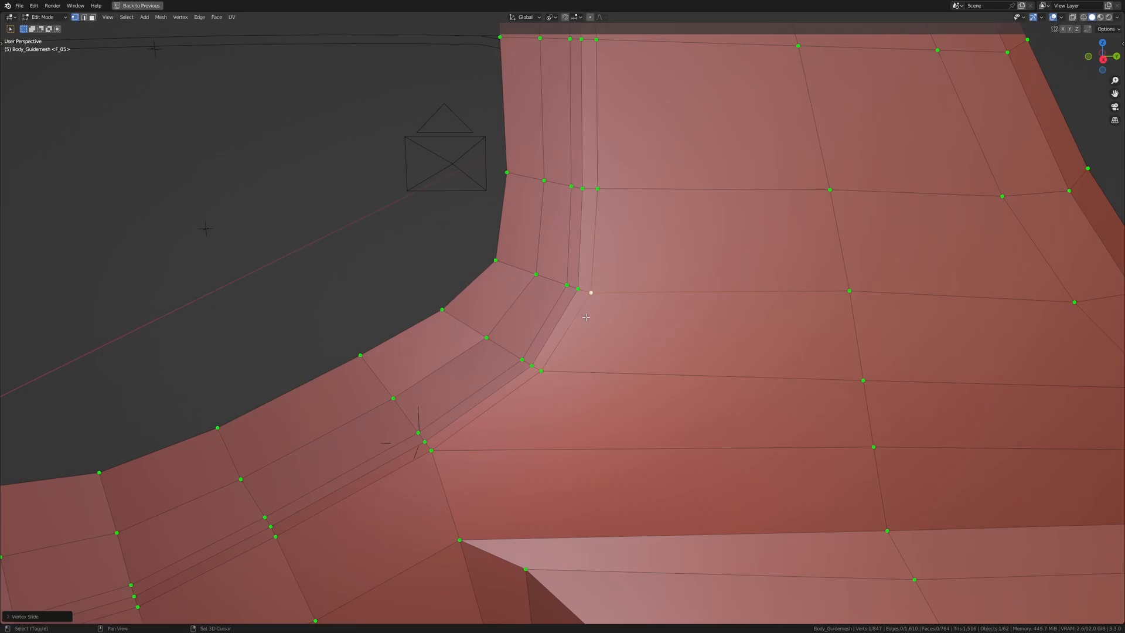
Step: Select the upper stretch of the new pillar loop and edge-slide it slightly closer to the pillar's front crease
{"action": "middle_click_drag", "start_coordinate": [592, 282], "coordinate": [556, 468], "text": "shift"}
{"action": "scroll", "coordinate": [570, 358], "scroll_direction": "down", "scroll_amount": 3}
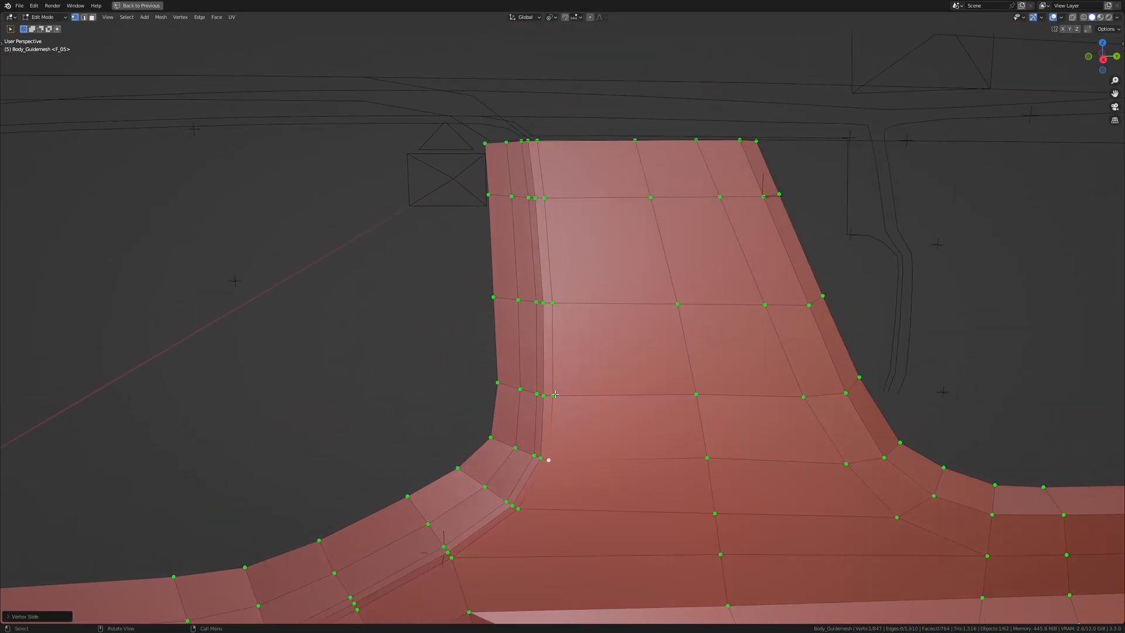
{"action": "left_click", "coordinate": [553, 395]}
{"action": "left_click", "coordinate": [544, 165], "text": "ctrl"}
{"action": "scroll", "coordinate": [545, 165], "scroll_direction": "up", "scroll_amount": 1}
{"action": "key", "text": "g"}
{"action": "key", "text": "g"}
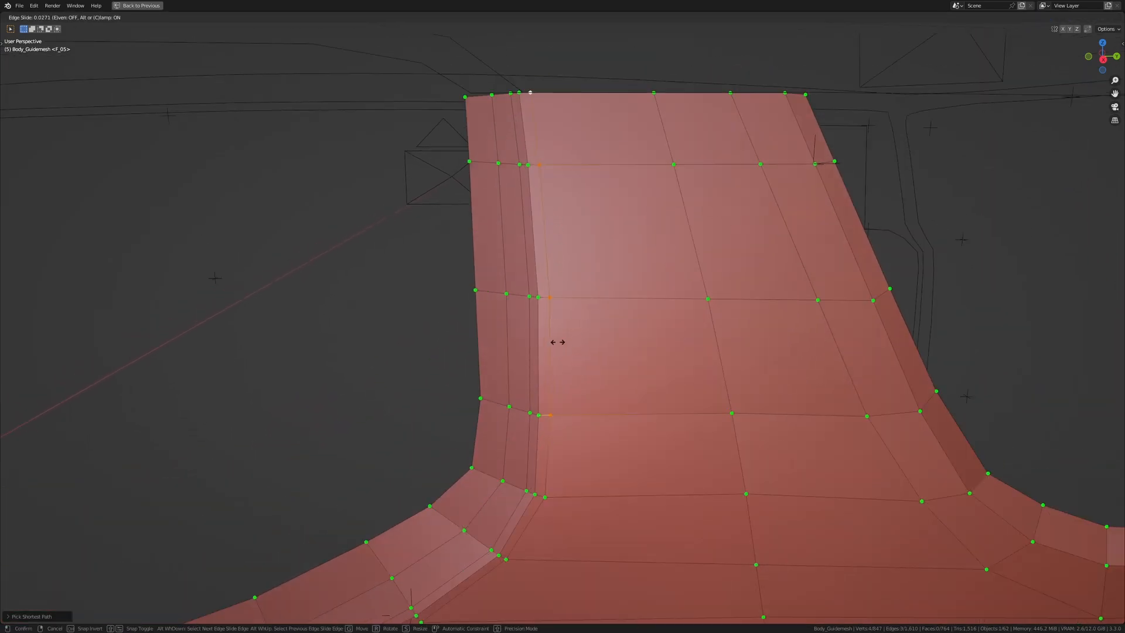
{"action": "left_click", "coordinate": [432, 256]}
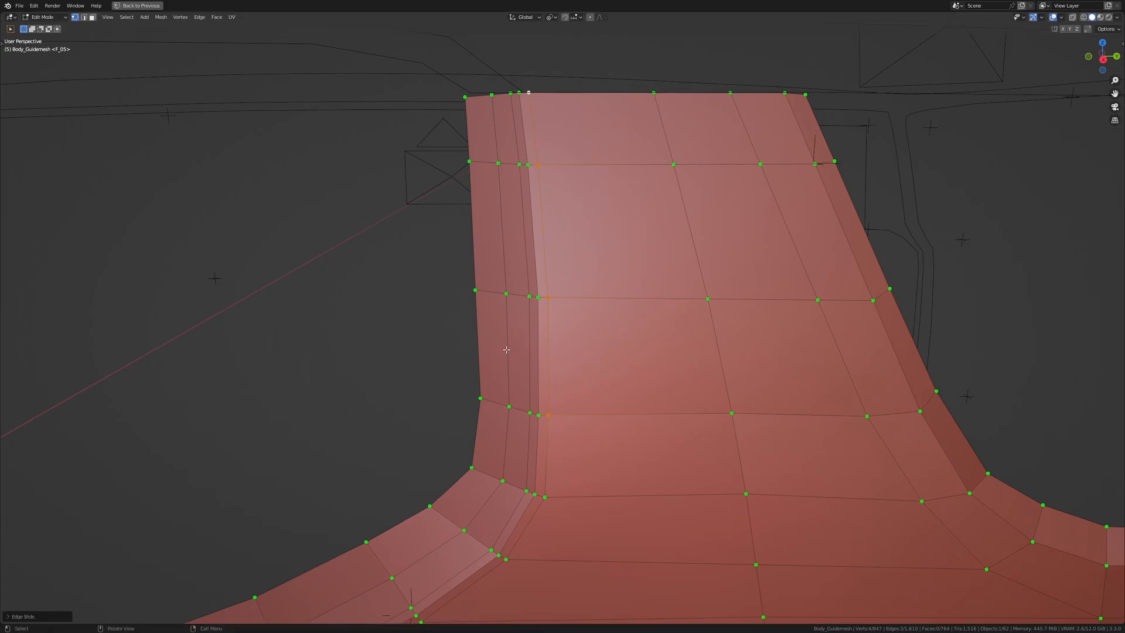
Step: Connect the diagonal cut's upper end to the lower shoulder loop and vertex-slide the cut's diagonal vertices closer to the crease
{"action": "middle_click_drag", "start_coordinate": [432, 256], "coordinate": [398, 339]}
{"action": "left_click", "coordinate": [402, 340]}
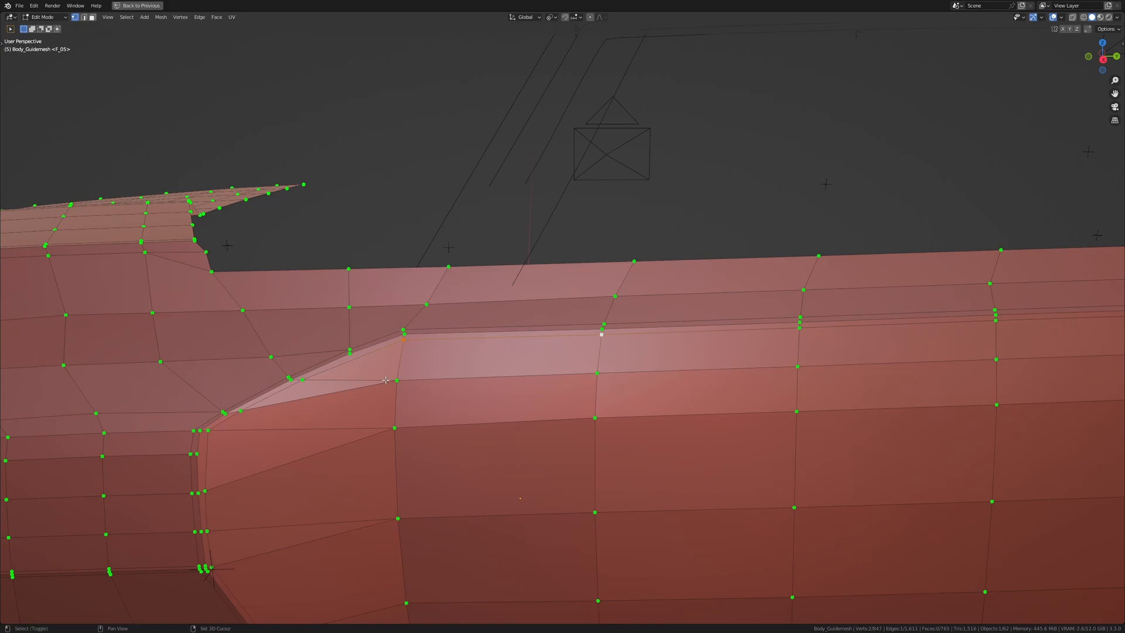
{"action": "middle_click_drag", "start_coordinate": [386, 379], "coordinate": [523, 352]}
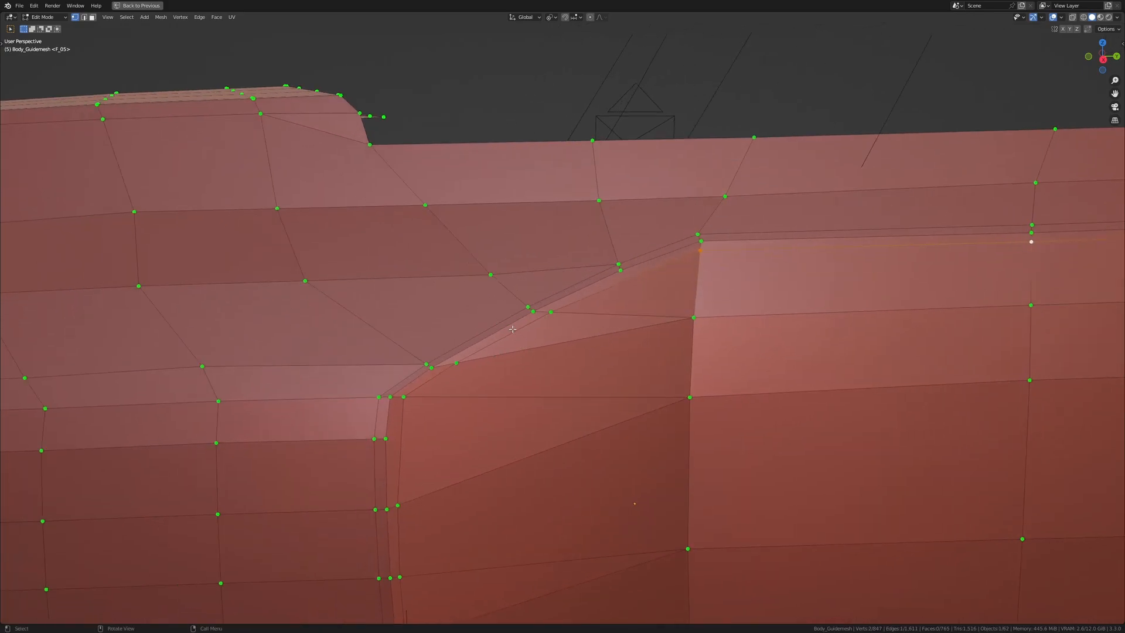
{"action": "left_click", "coordinate": [552, 313]}
{"action": "key", "text": "shift+v"}
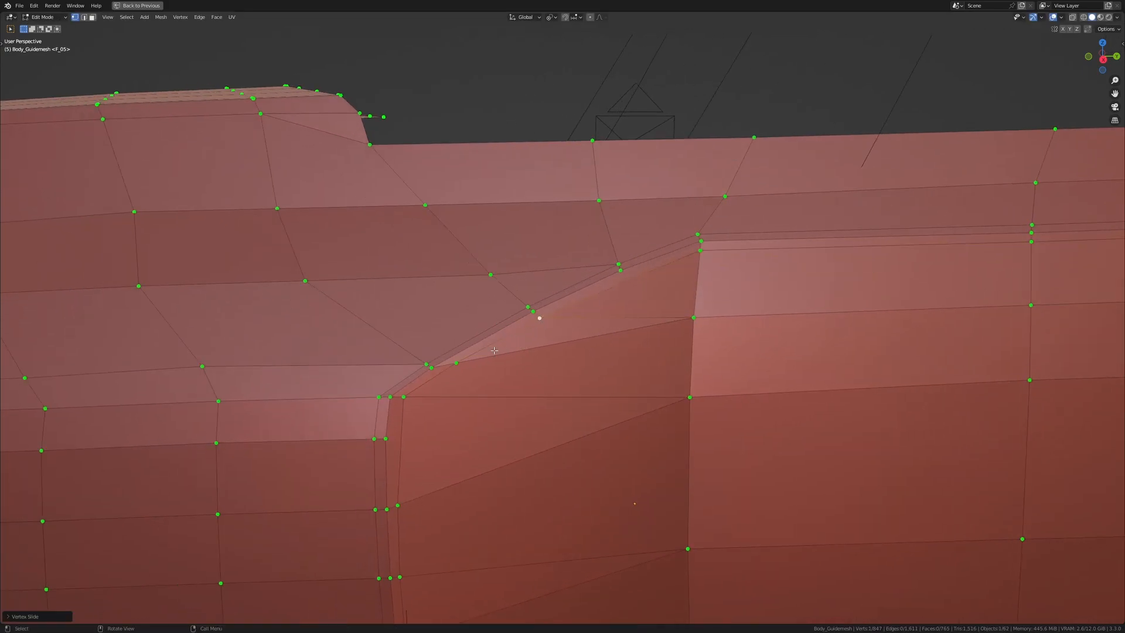
{"action": "left_click", "coordinate": [452, 371]}
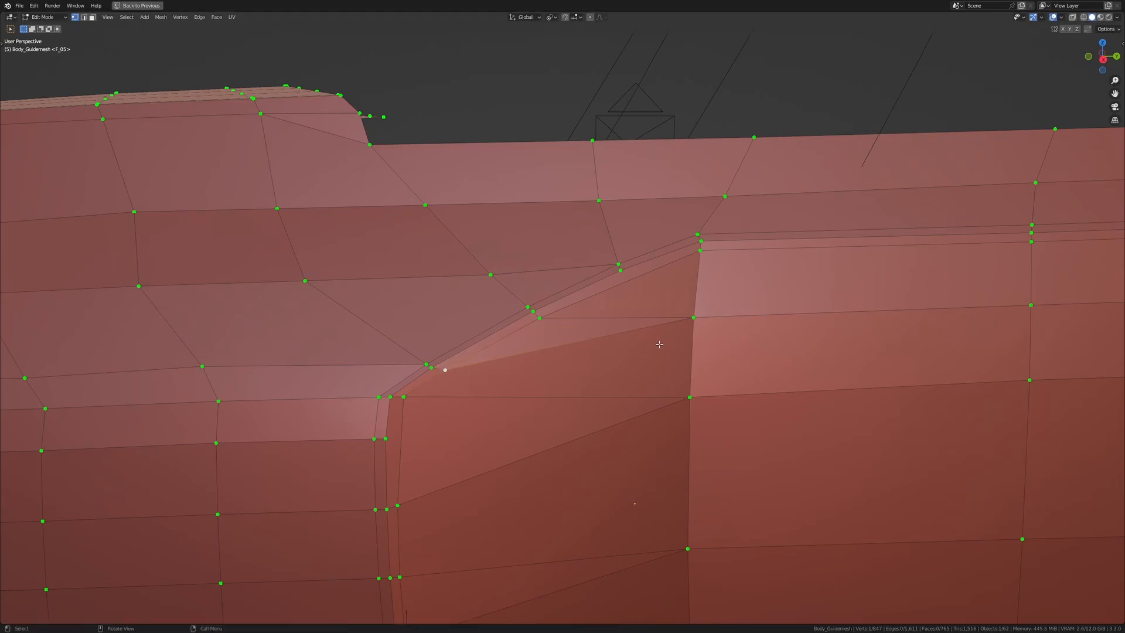
Step: Dissolve the long edge from the lower diagonal cut vertex to the door, and the short edge linking that vertex to the crease
{"action": "left_click", "coordinate": [694, 318], "text": "shift"}
{"action": "left_click", "coordinate": [443, 370]}
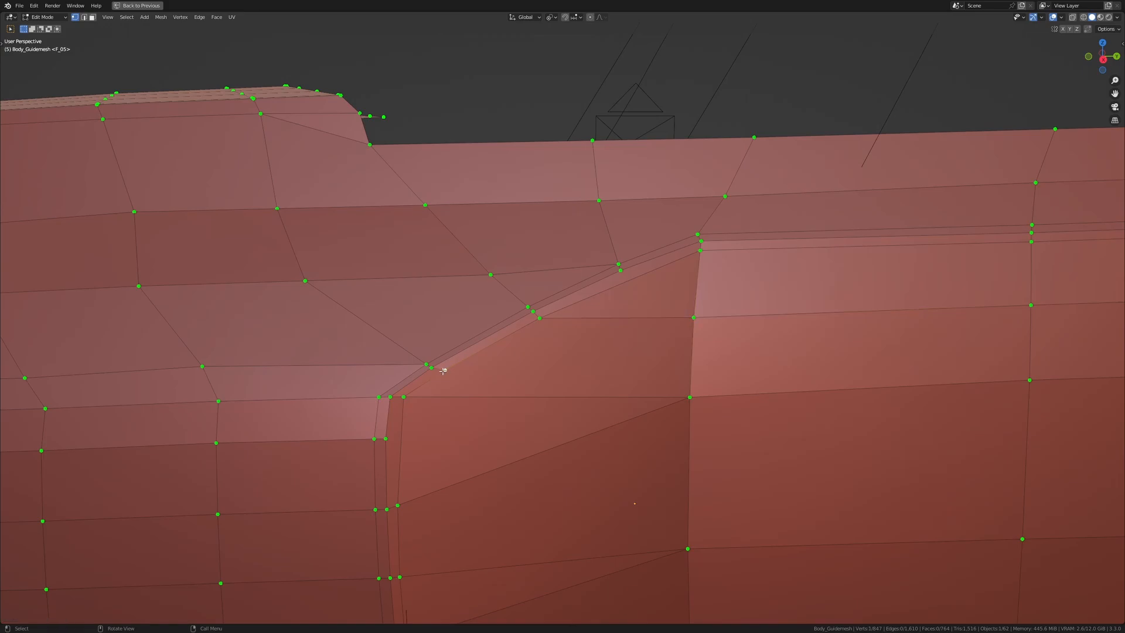
{"action": "left_click", "coordinate": [432, 368], "text": "shift"}
{"action": "key", "text": "x"}
{"action": "left_click", "coordinate": [584, 378]}
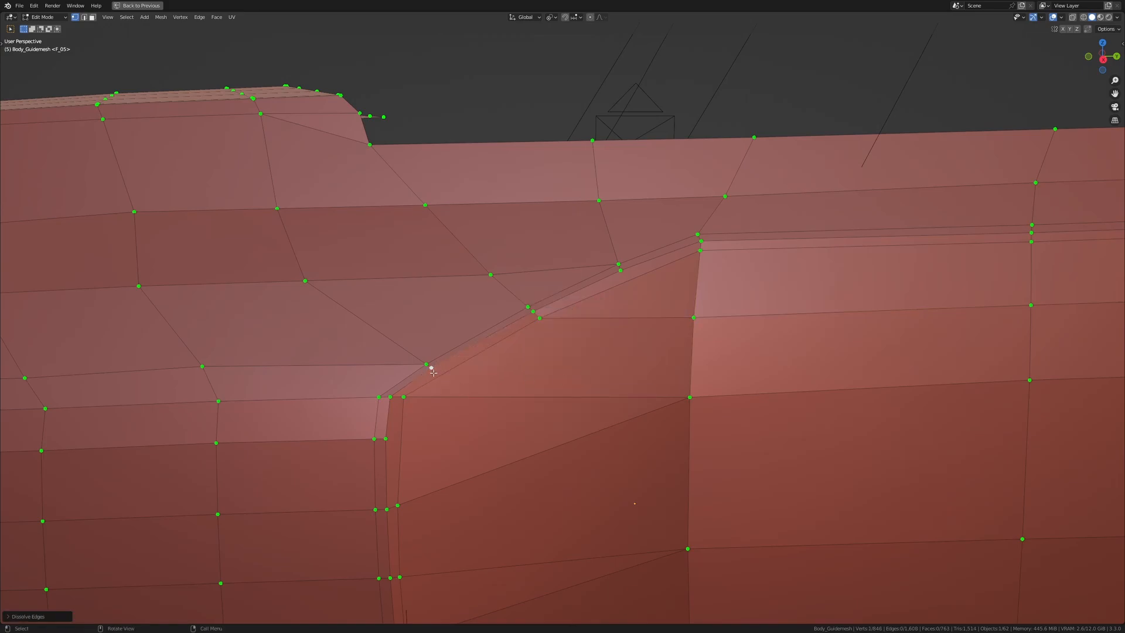
Step: Knife-cut a short edge from the upper diagonal crease's middle vertex down to the supporting edge below it
{"action": "middle_click_drag", "start_coordinate": [520, 346], "coordinate": [559, 337]}
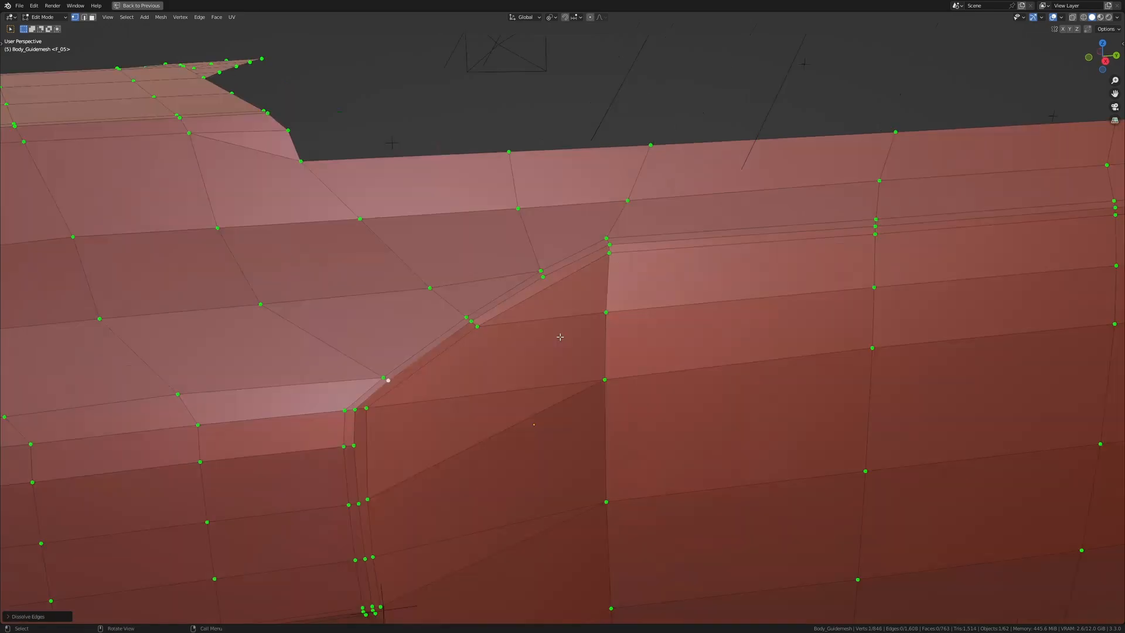
{"action": "key", "text": "k"}
{"action": "left_click", "coordinate": [544, 276]}
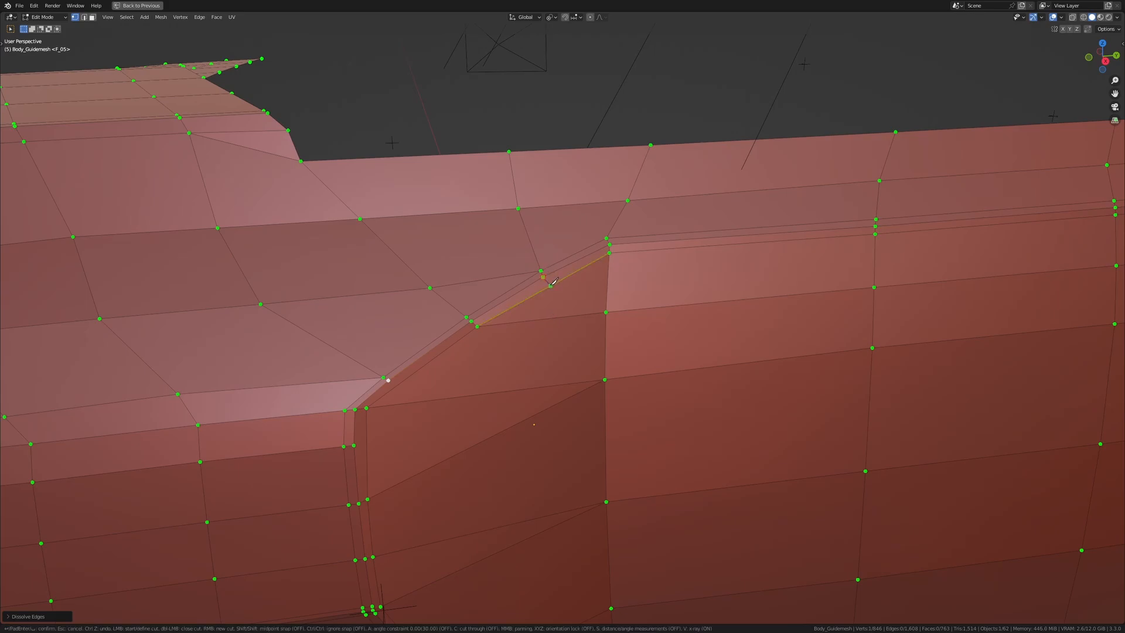
{"action": "key", "text": "Return"}
{"action": "scroll", "coordinate": [566, 306], "scroll_direction": "up", "scroll_amount": 2}
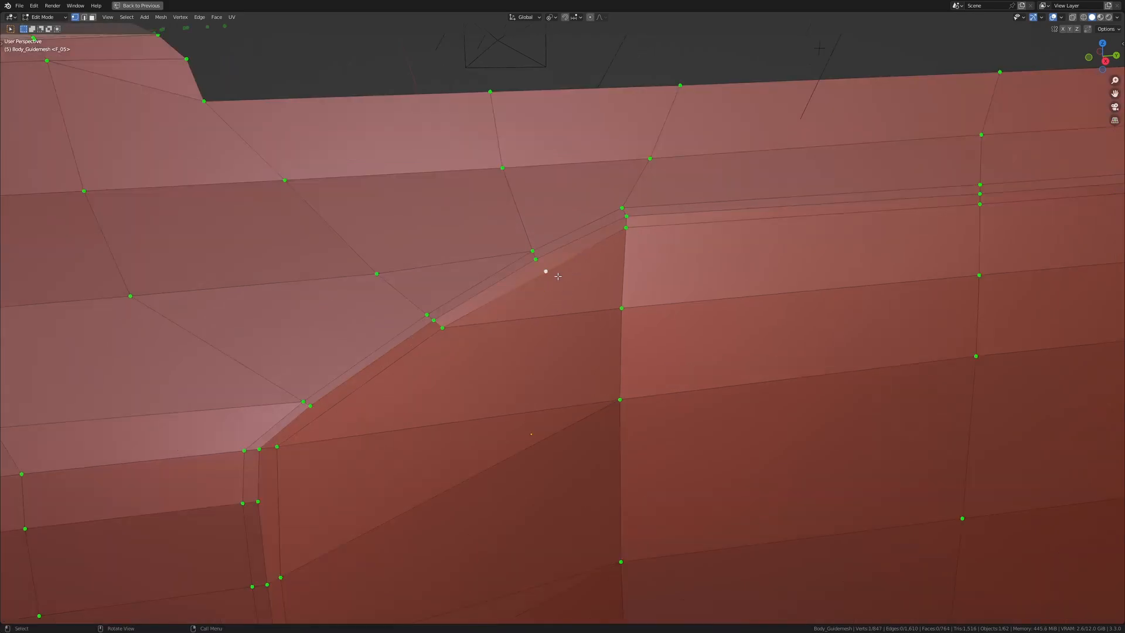
Step: Vertex-slide the middle vertex of the supporting edge below the upper diagonal crease closer to the crease
{"action": "key", "text": "shift+v"}
{"action": "left_click", "coordinate": [527, 222]}
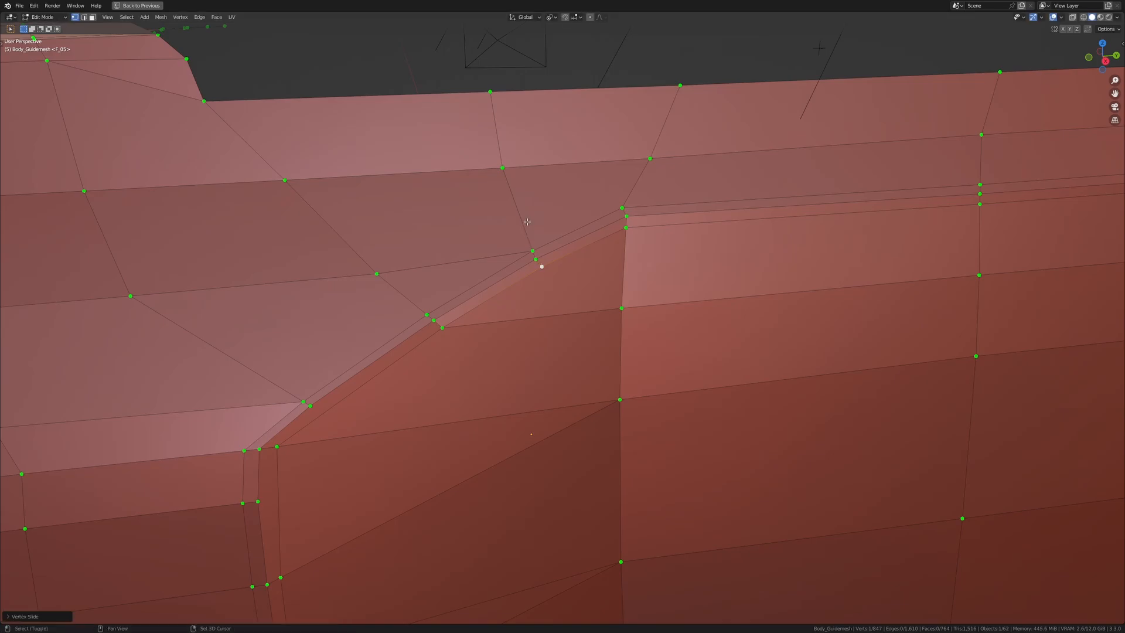
{"action": "left_click", "coordinate": [596, 337]}
{"action": "middle_click_drag", "start_coordinate": [596, 337], "coordinate": [621, 352]}
{"action": "scroll", "coordinate": [621, 352], "scroll_direction": "down", "scroll_amount": 3}
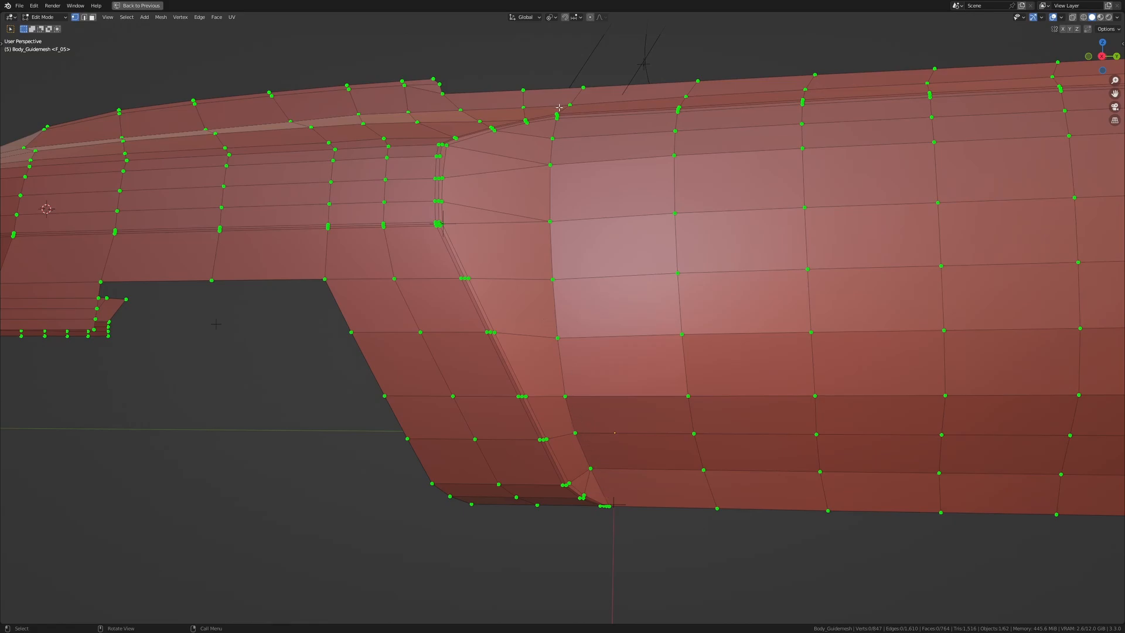
Step: Knife-cut a supporting edge line just ahead of the door's front crease, from the bottom border up to the shoulder's supporting edge
{"action": "scroll", "coordinate": [592, 439], "scroll_direction": "up", "scroll_amount": 6}
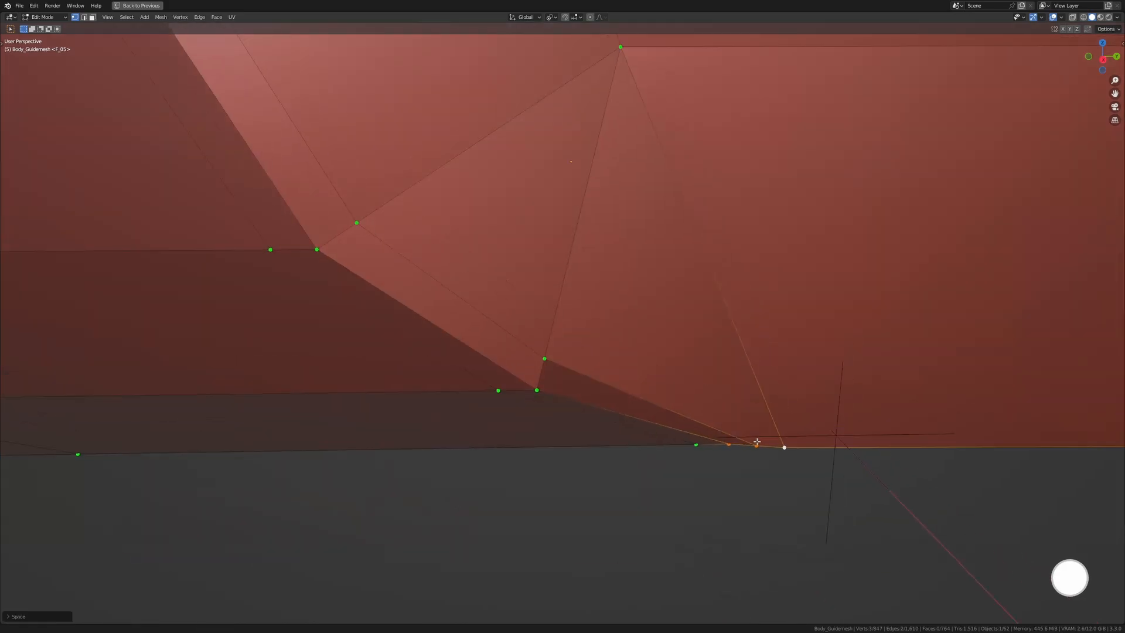
{"action": "middle_click_drag", "start_coordinate": [757, 441], "coordinate": [751, 467], "text": "shift"}
{"action": "key", "text": "k"}
{"action": "left_click", "coordinate": [750, 469]}
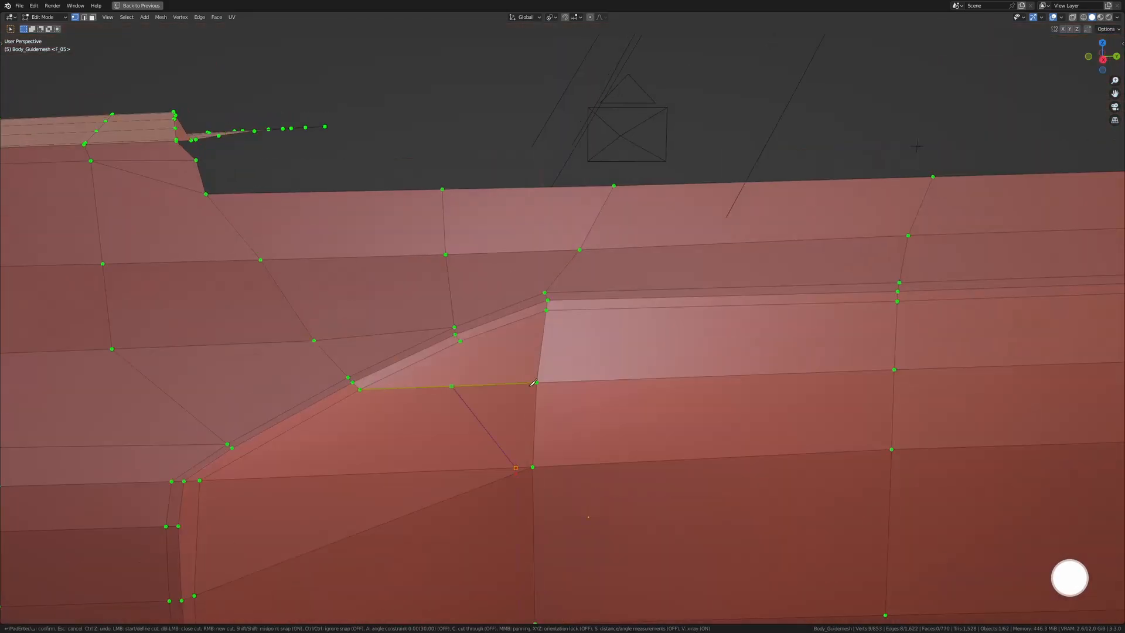
{"action": "key", "text": "k"}
{"action": "left_click", "coordinate": [521, 468]}
{"action": "left_click", "coordinate": [521, 383]}
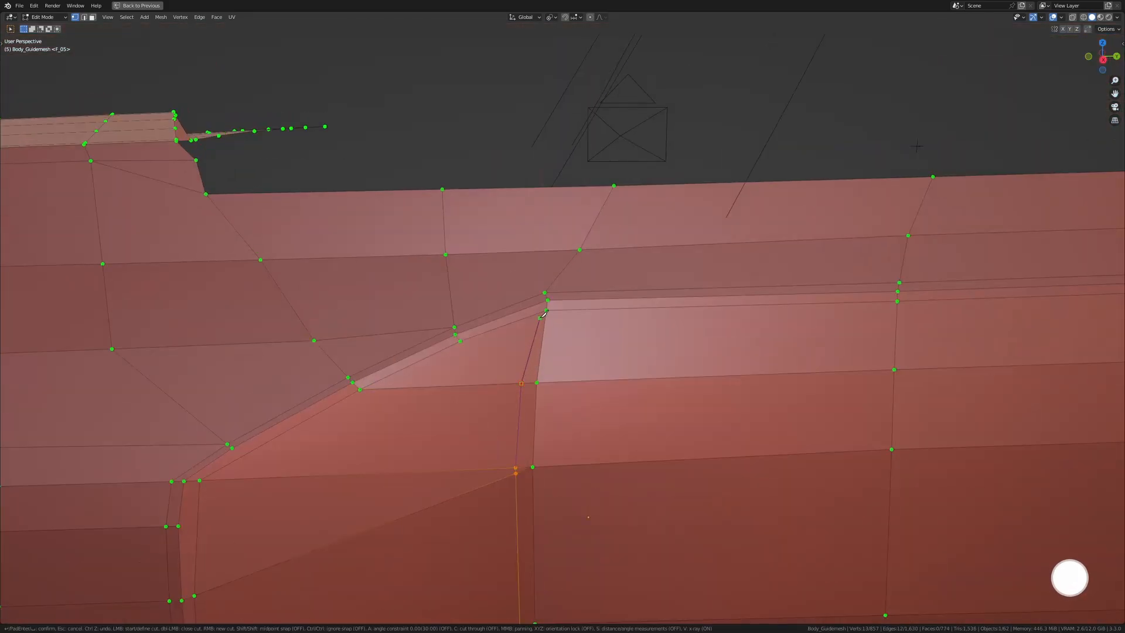
{"action": "key", "text": "Return"}
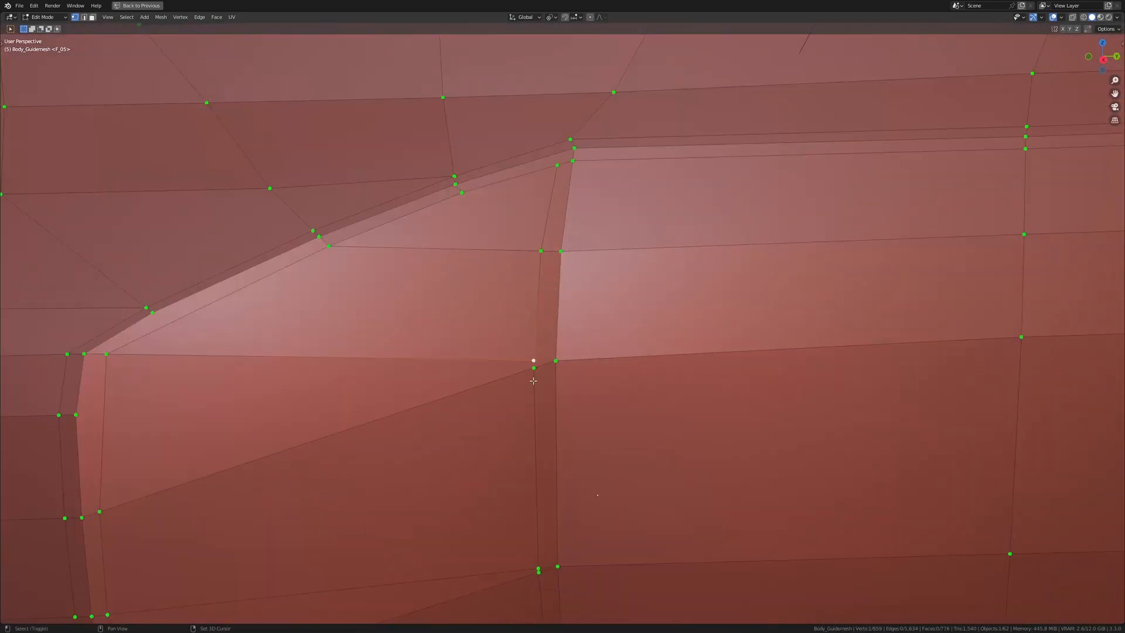
Step: Merge the doubled vertices at the upper and middle crossings of the new supporting line, each pair into one vertex
{"action": "key", "text": "m"}
{"action": "left_click", "coordinate": [519, 345]}
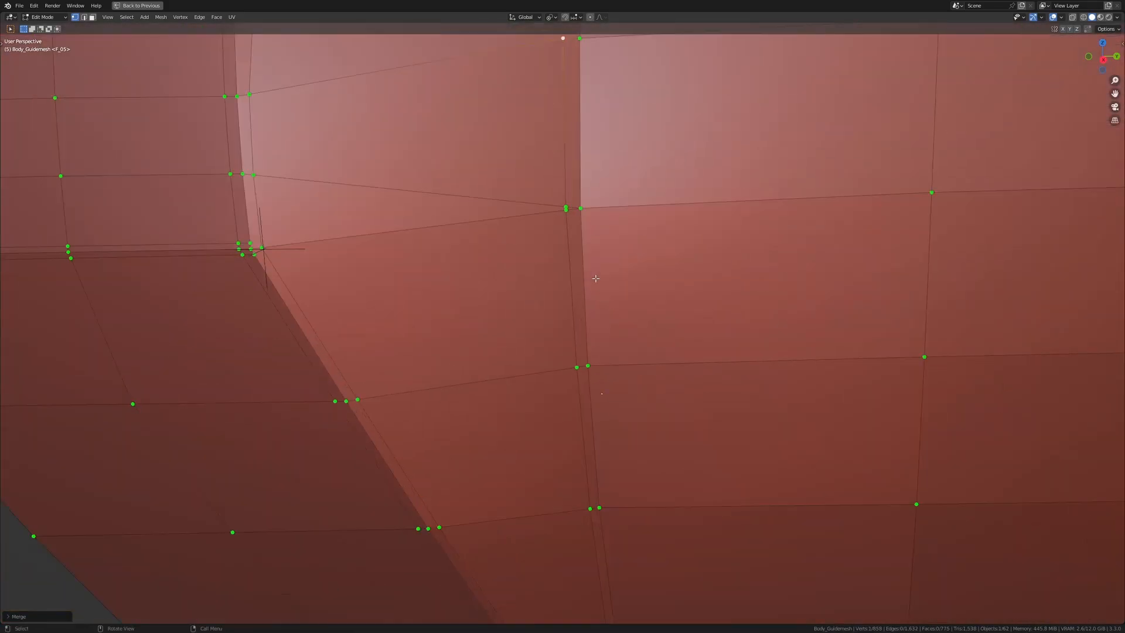
{"action": "left_click_drag", "start_coordinate": [553, 188], "coordinate": [577, 246]}
{"action": "key", "text": "m"}
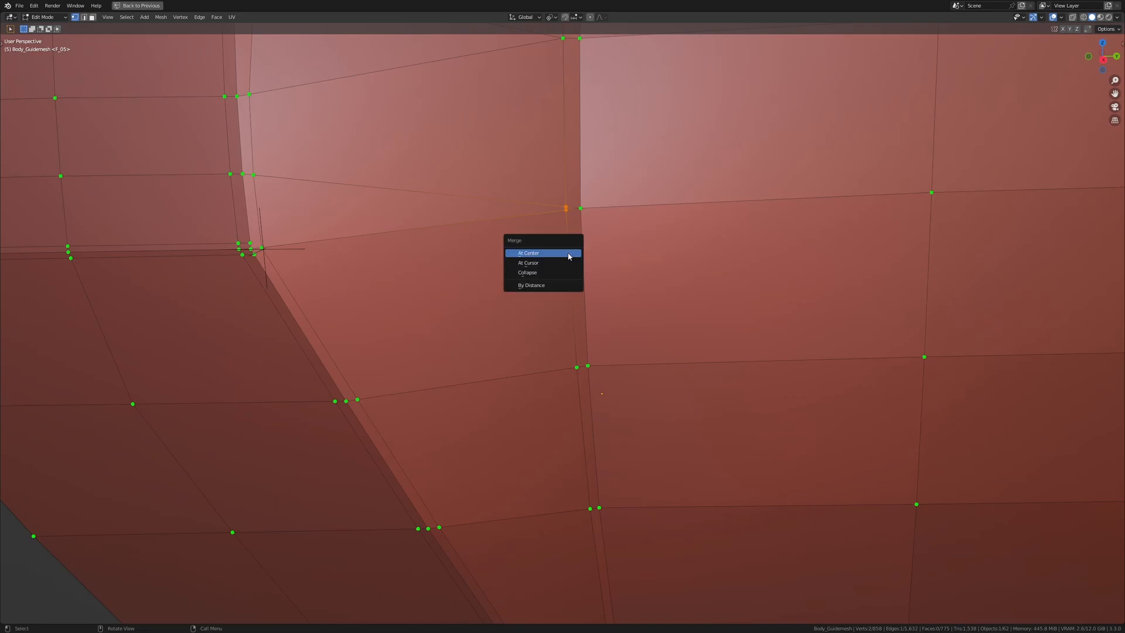
{"action": "left_click", "coordinate": [542, 254]}
Step: Merge the vertex pair at the new line's lower corner at the last selected vertex and vertex-slide it slightly down the line
{"action": "middle_click_drag", "start_coordinate": [594, 407], "coordinate": [562, 181], "text": "shift"}
{"action": "scroll", "coordinate": [562, 182], "scroll_direction": "up", "scroll_amount": 3}
{"action": "scroll", "coordinate": [577, 410], "scroll_direction": "down", "scroll_amount": 2}
{"action": "middle_click_drag", "start_coordinate": [577, 445], "coordinate": [565, 352]}
{"action": "scroll", "coordinate": [564, 351], "scroll_direction": "up", "scroll_amount": 2}
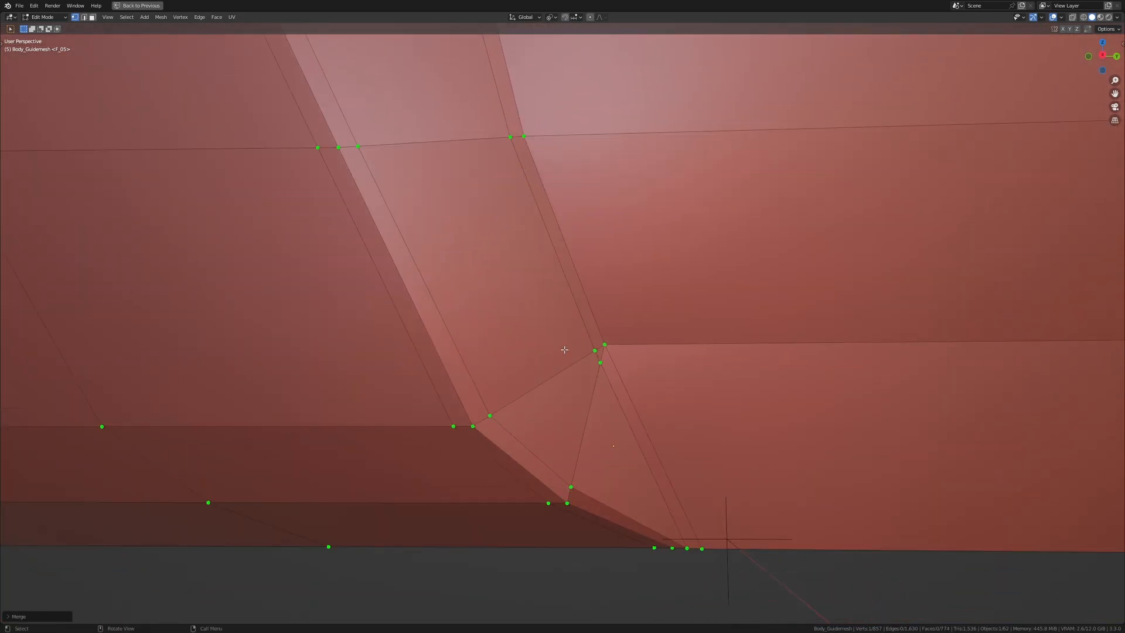
{"action": "left_click", "coordinate": [596, 367]}
{"action": "key", "text": "m"}
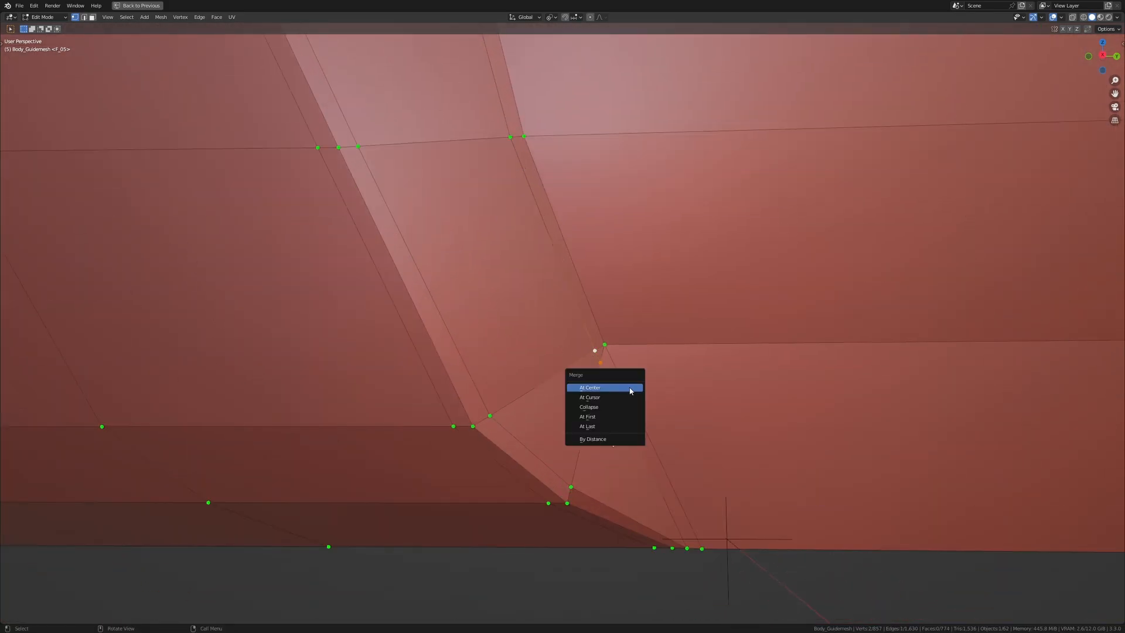
{"action": "left_click", "coordinate": [611, 427]}
{"action": "key", "text": "shift+v"}
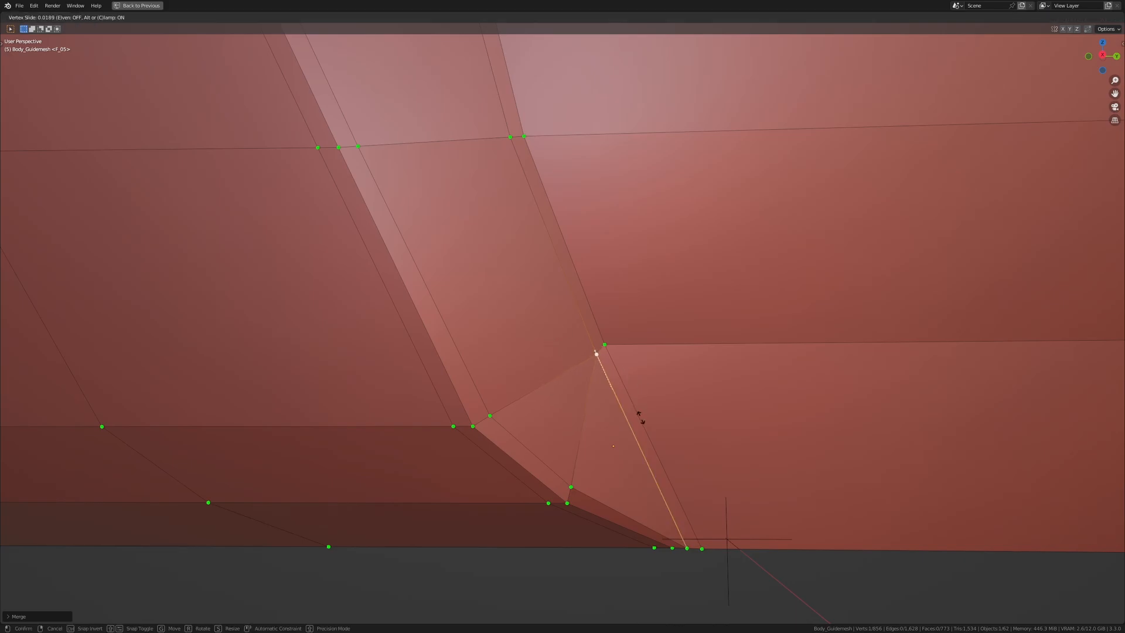
{"action": "left_click", "coordinate": [626, 375]}
Step: Connect the new supporting line's top vertex to the crease corner vertex at the door shoulder
{"action": "scroll", "coordinate": [626, 363], "scroll_direction": "down", "scroll_amount": 3}
{"action": "middle_click_drag", "start_coordinate": [627, 364], "coordinate": [610, 402]}
{"action": "scroll", "coordinate": [610, 402], "scroll_direction": "down", "scroll_amount": 3}
{"action": "middle_click_drag", "start_coordinate": [556, 164], "coordinate": [565, 457], "text": "shift"}
{"action": "scroll", "coordinate": [482, 416], "scroll_direction": "up", "scroll_amount": 5}
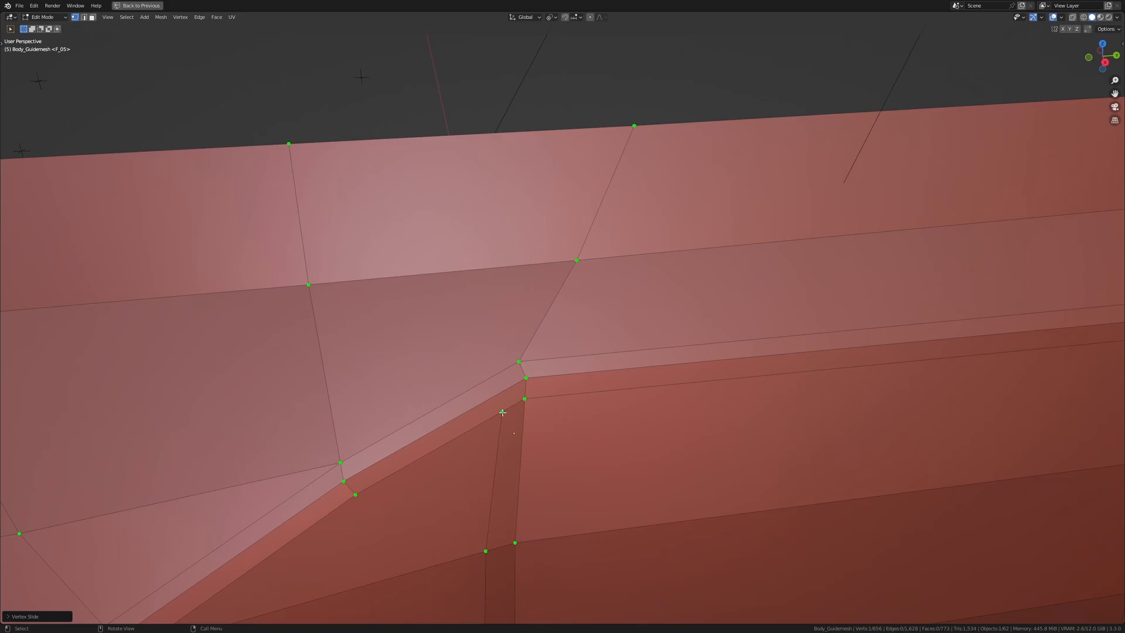
{"action": "left_click", "coordinate": [502, 413]}
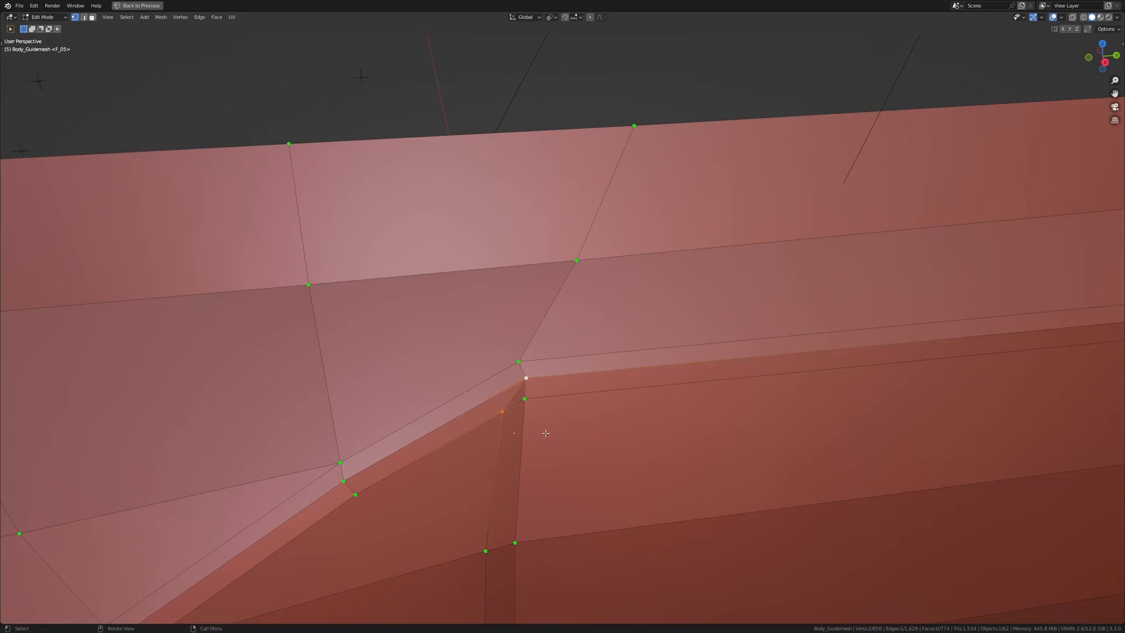
Step: Edge-slide the two upper vertices above the door corner toward the fender, and vertex-slide the top border vertex slightly further forward
{"action": "scroll", "coordinate": [542, 435], "scroll_direction": "down", "scroll_amount": 3}
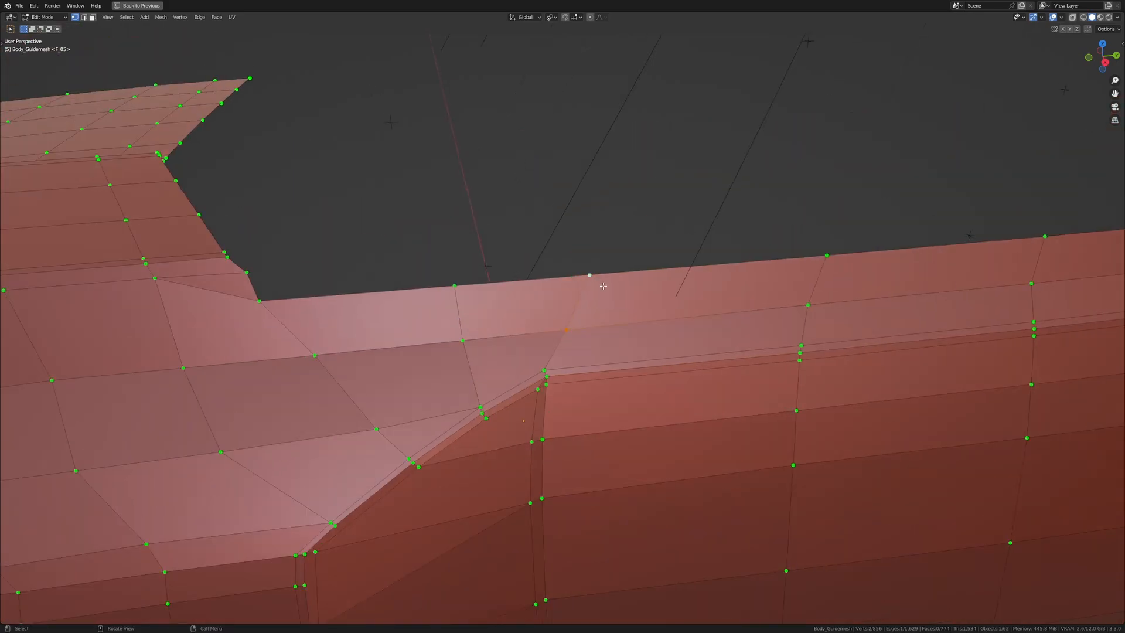
{"action": "key", "text": "g"}
{"action": "key", "text": "g"}
{"action": "left_click", "coordinate": [214, 276]}
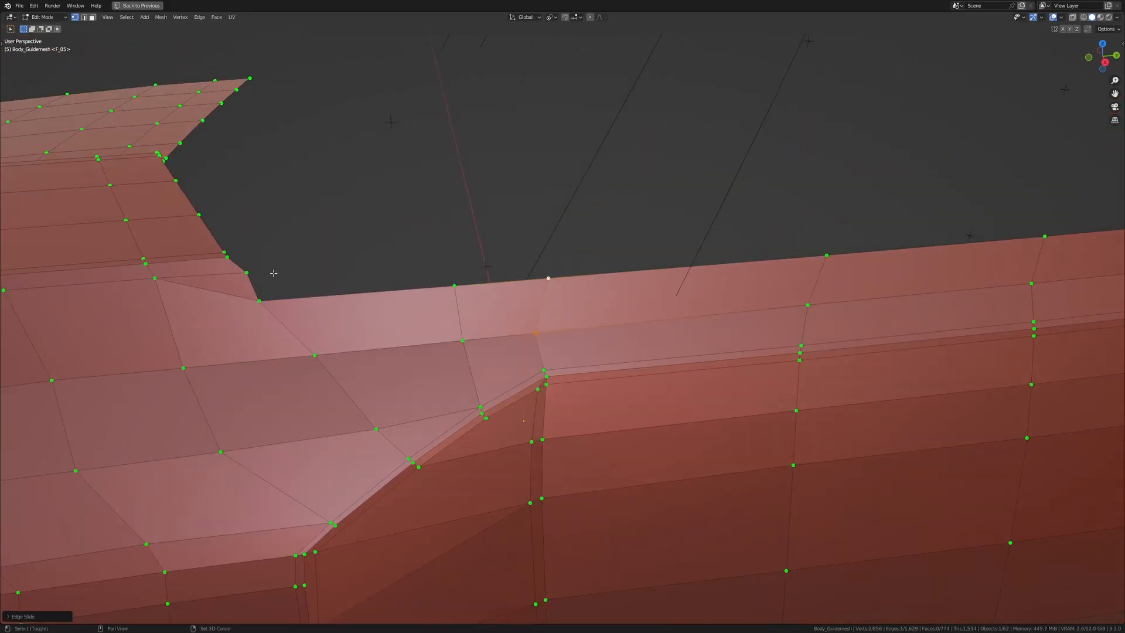
{"action": "key", "text": "g"}
{"action": "key", "text": "g"}
{"action": "left_click", "coordinate": [392, 262]}
{"action": "middle_click_drag", "start_coordinate": [533, 277], "coordinate": [583, 410]}
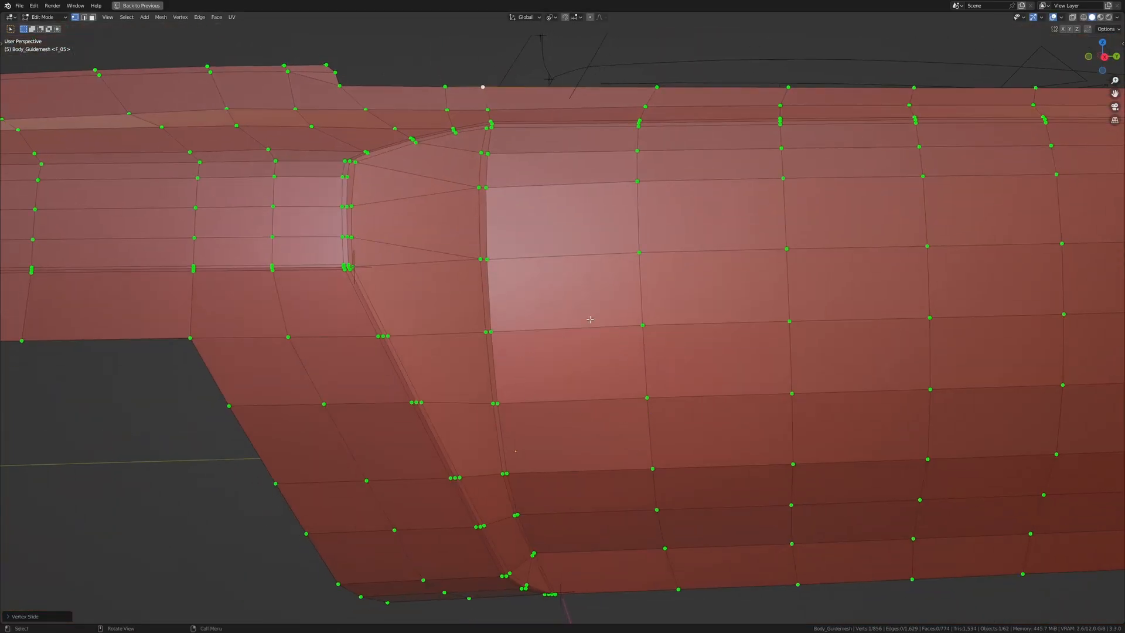
Step: Add a loop cut across the door just behind its front crease, slid evenly so that it follows the crease
{"action": "middle_click_drag", "start_coordinate": [590, 319], "coordinate": [498, 273]}
{"action": "middle_click_drag", "start_coordinate": [496, 235], "coordinate": [527, 240]}
{"action": "key", "text": "ctrl+r"}
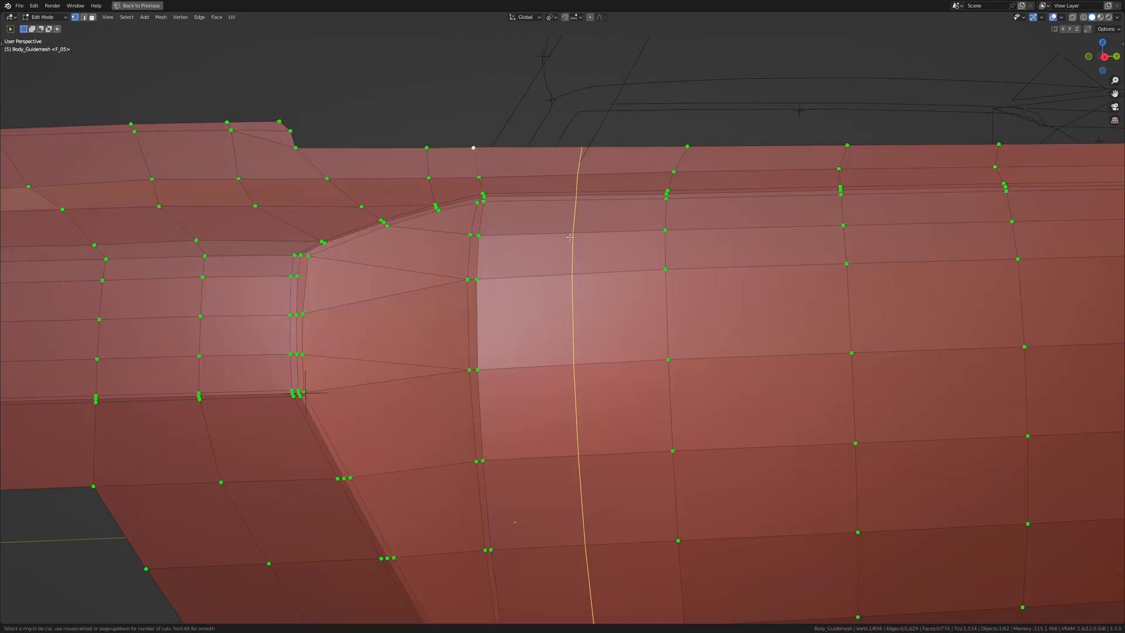
{"action": "left_click", "coordinate": [572, 236]}
{"action": "key", "text": "e"}
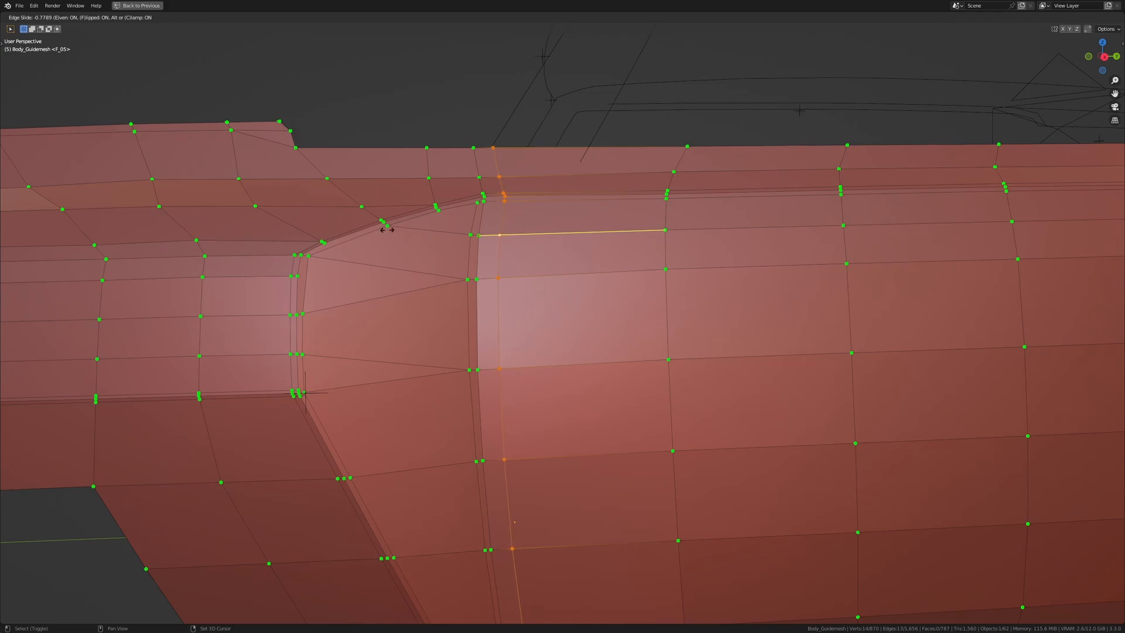
{"action": "left_click", "coordinate": [274, 206]}
{"action": "middle_click_drag", "start_coordinate": [274, 206], "coordinate": [452, 314]}
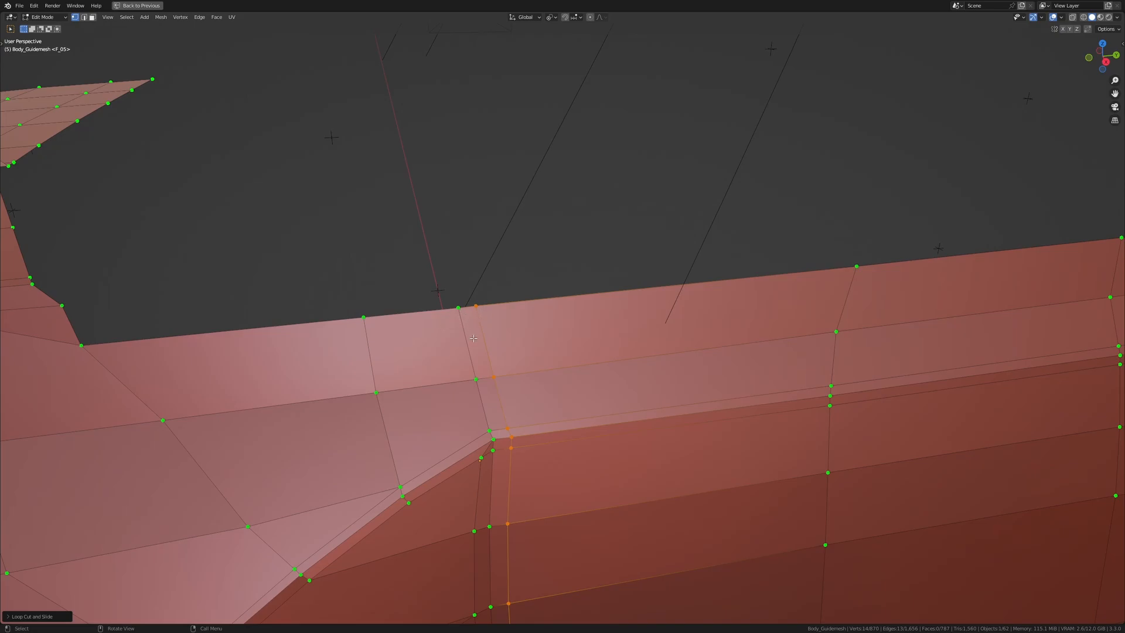
Step: Edge-slide the stretch of the new door loop above the shoulder crease slightly away from the corner
{"action": "left_click", "coordinate": [512, 428]}
{"action": "left_click", "coordinate": [475, 305], "text": "ctrl"}
{"action": "key", "text": "g"}
{"action": "key", "text": "g"}
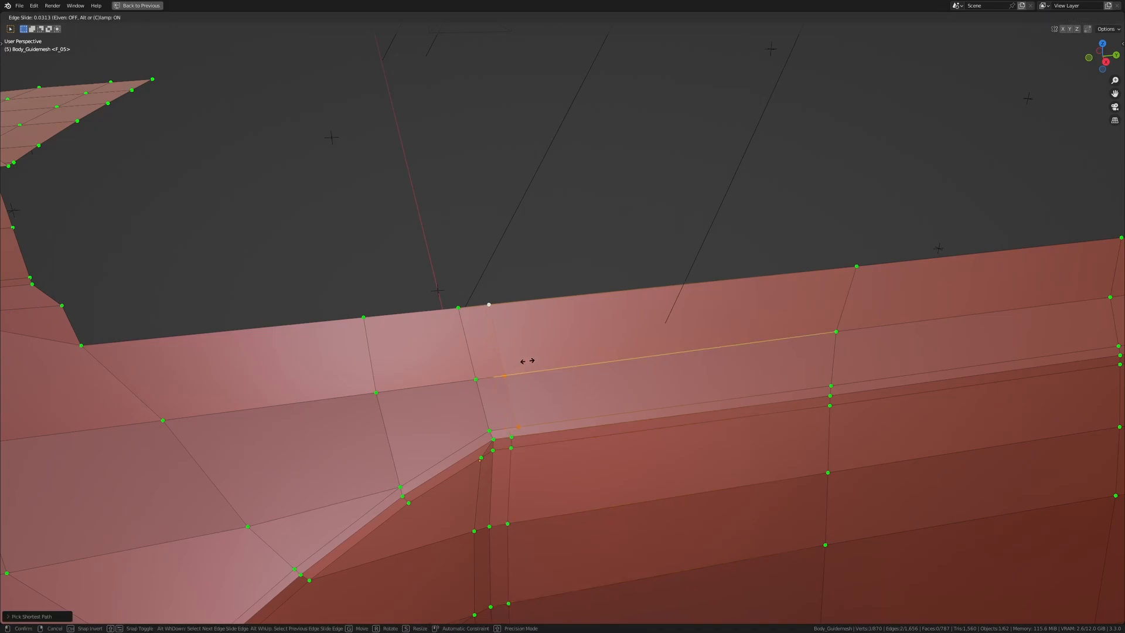
{"action": "left_click", "coordinate": [568, 337]}
Step: Edge-slide only the new loop's two topmost vertices much further back along the door to widen the spacing there
{"action": "left_click", "coordinate": [530, 417], "text": "shift"}
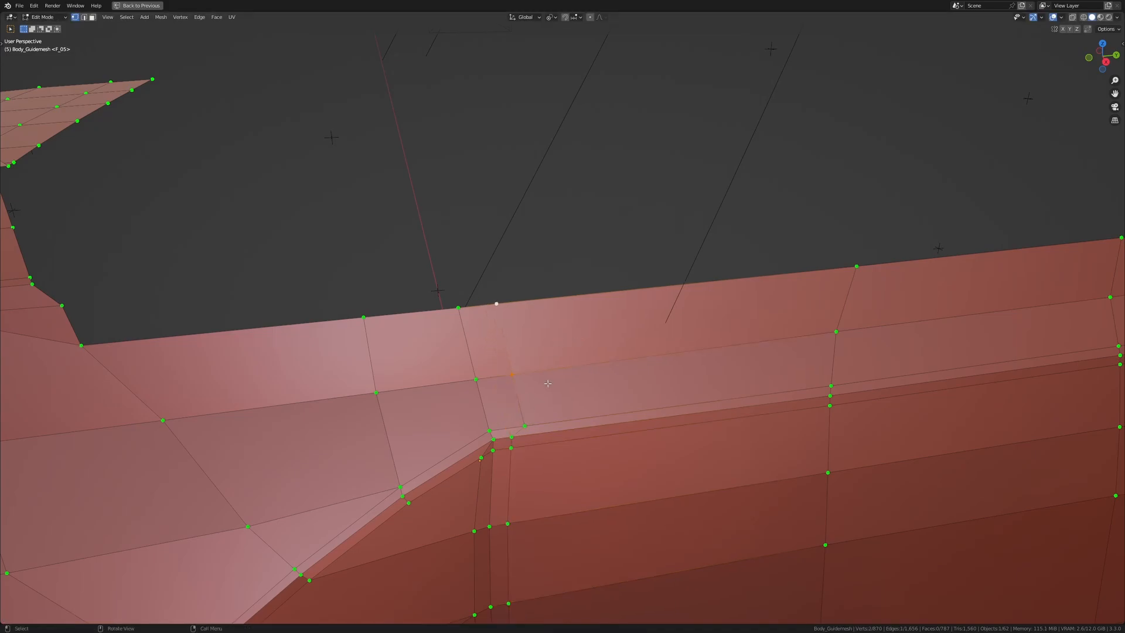
{"action": "key", "text": "g"}
{"action": "key", "text": "g"}
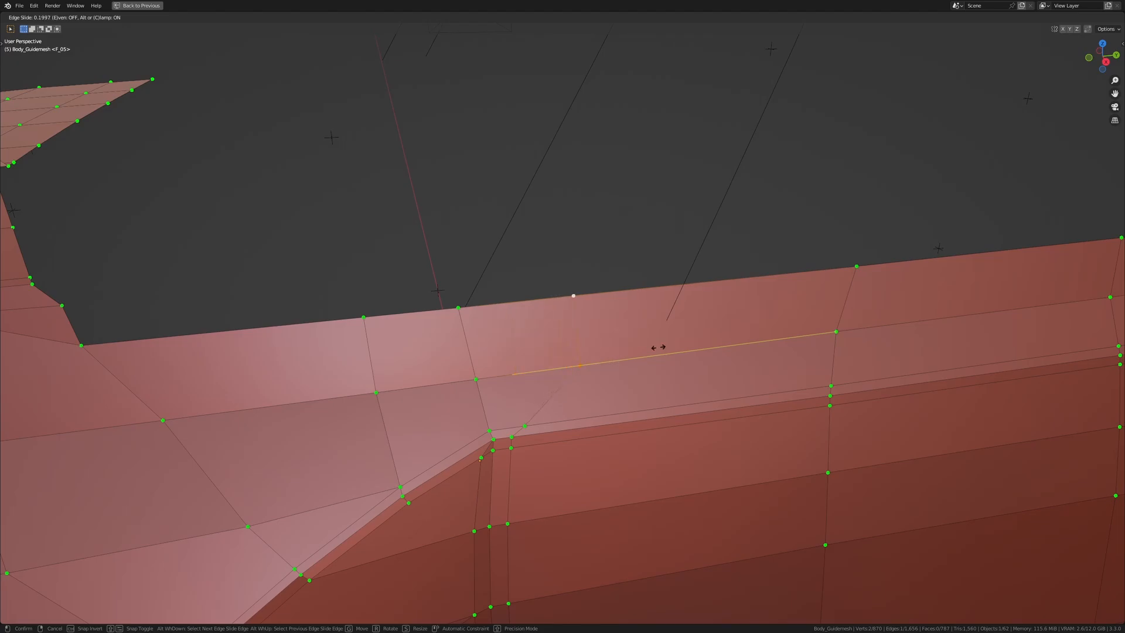
{"action": "left_click", "coordinate": [670, 338]}
{"action": "scroll", "coordinate": [582, 394], "scroll_direction": "down", "scroll_amount": 5}
{"action": "middle_click_drag", "start_coordinate": [612, 418], "coordinate": [605, 354], "text": "shift"}
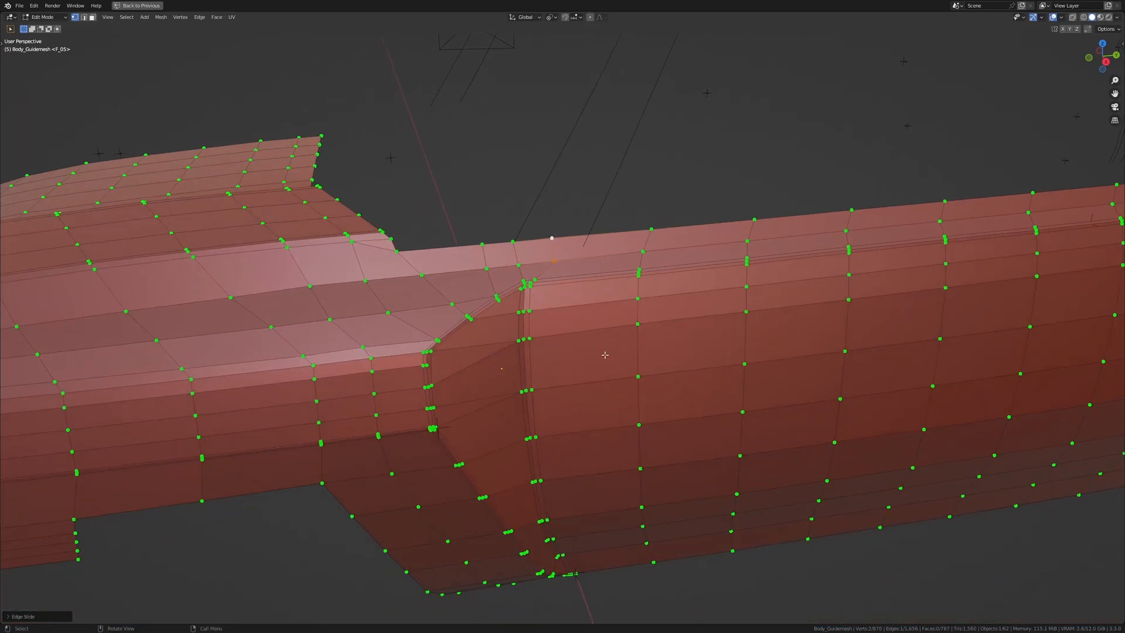
Step: Turn on the Subdivision modifier's viewport display for the body guide mesh and shade the mesh smooth
{"action": "middle_click_drag", "start_coordinate": [603, 394], "coordinate": [540, 355]}
{"action": "key", "text": "Tab"}
{"action": "key", "text": "ctrl+space"}
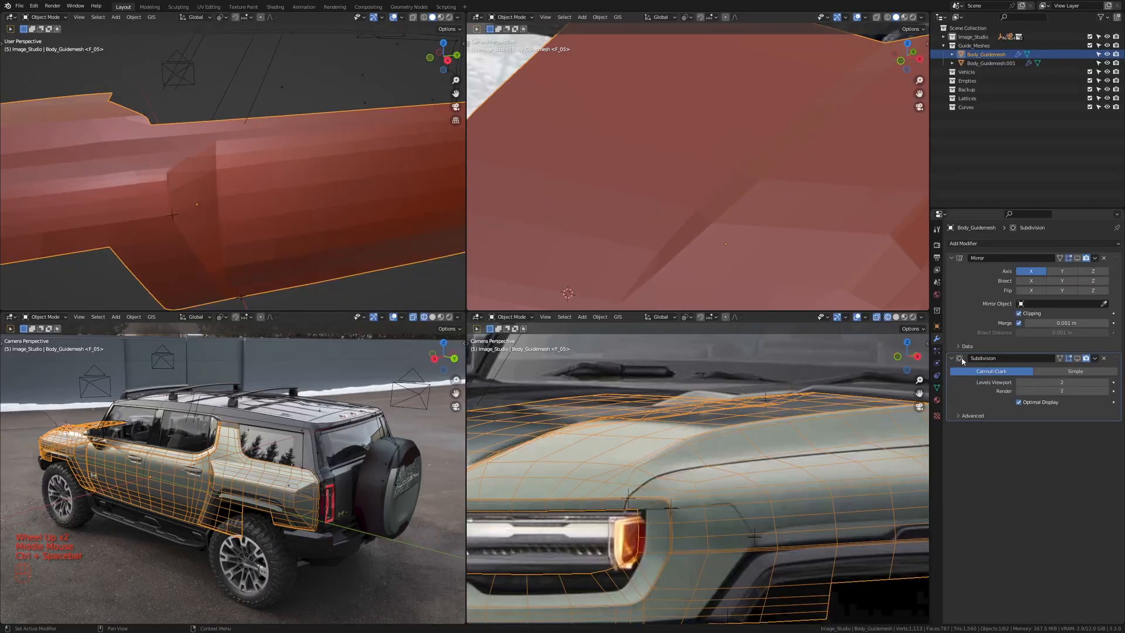
{"action": "left_click", "coordinate": [1078, 361]}
{"action": "key", "text": "ctrl+space"}
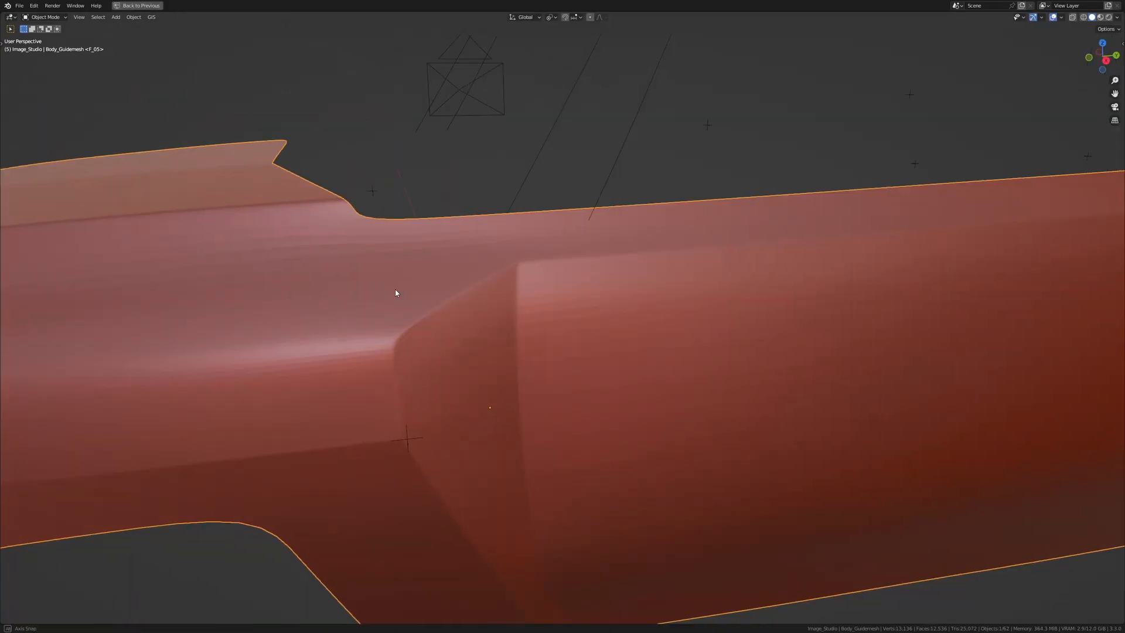
{"action": "middle_click_drag", "start_coordinate": [395, 293], "coordinate": [526, 371]}
{"action": "right_click", "coordinate": [574, 291]}
{"action": "left_click", "coordinate": [574, 279]}
Step: Dissolve the short edge linking the front supporting line's top vertex to the door's crease corner
{"action": "key", "text": "Tab"}
{"action": "right_click", "coordinate": [650, 375]}
{"action": "left_click", "coordinate": [650, 375]}
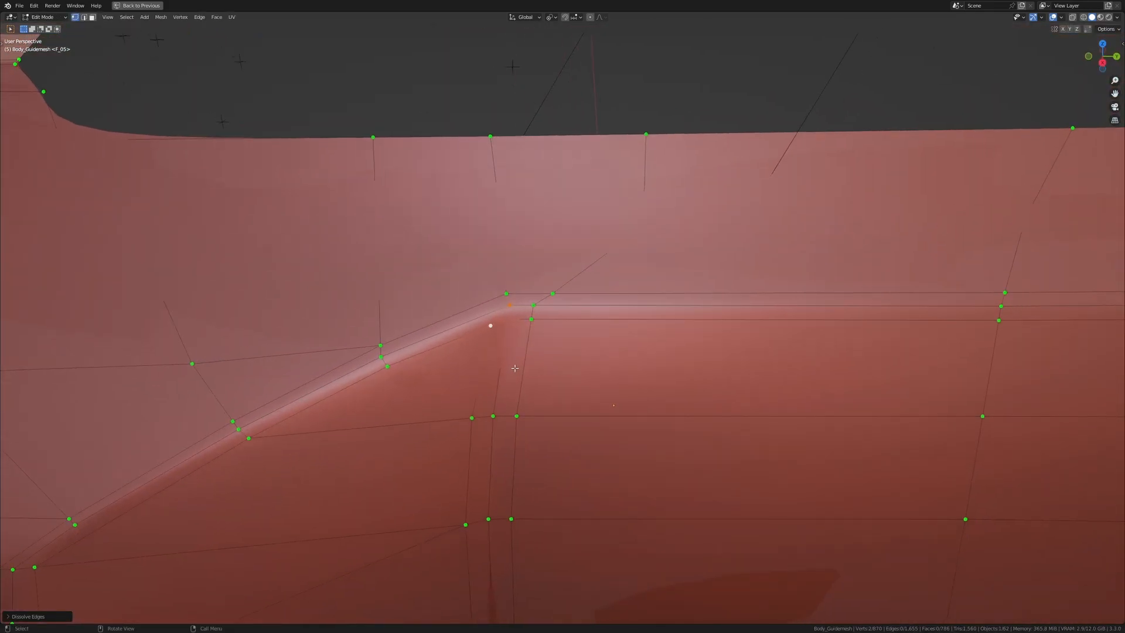
{"action": "key", "text": "Tab"}
{"action": "key", "text": "Tab"}
{"action": "key", "text": "shift+z"}
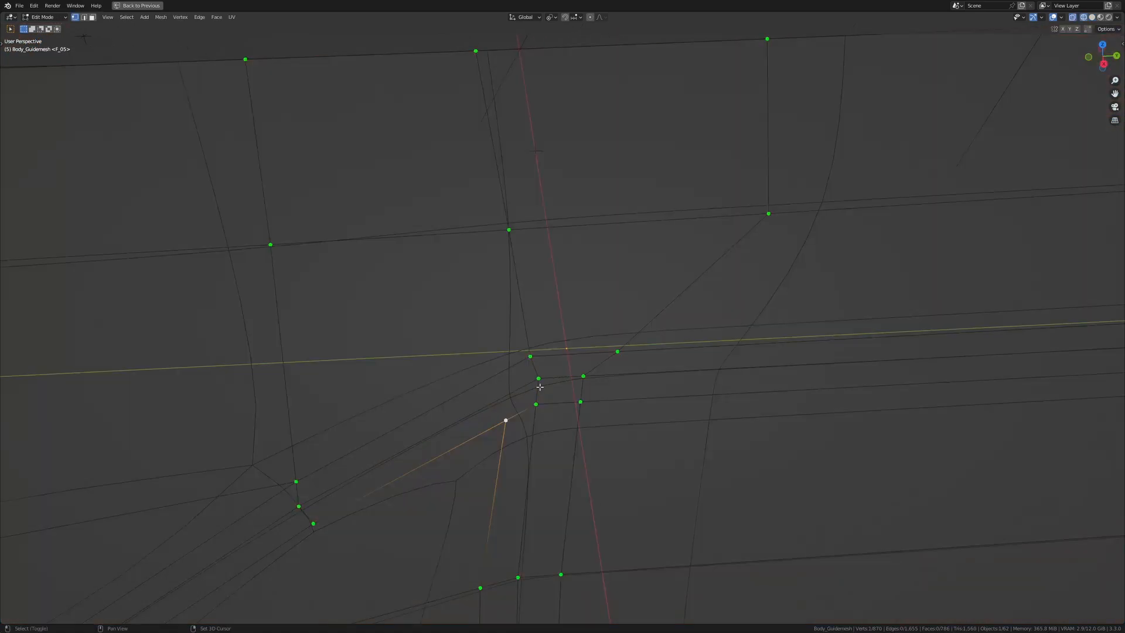
{"action": "left_click", "coordinate": [505, 420]}
{"action": "key", "text": "shift+v"}
{"action": "right_click", "coordinate": [531, 408]}
{"action": "scroll", "coordinate": [545, 395], "scroll_direction": "down", "scroll_amount": 3}
{"action": "key", "text": "shift+z"}
Step: Shift the supporting vertex inside the fender crease's rounded corner slightly along its normal with Shrink/Fatten
{"action": "middle_click_drag", "start_coordinate": [557, 394], "coordinate": [609, 403]}
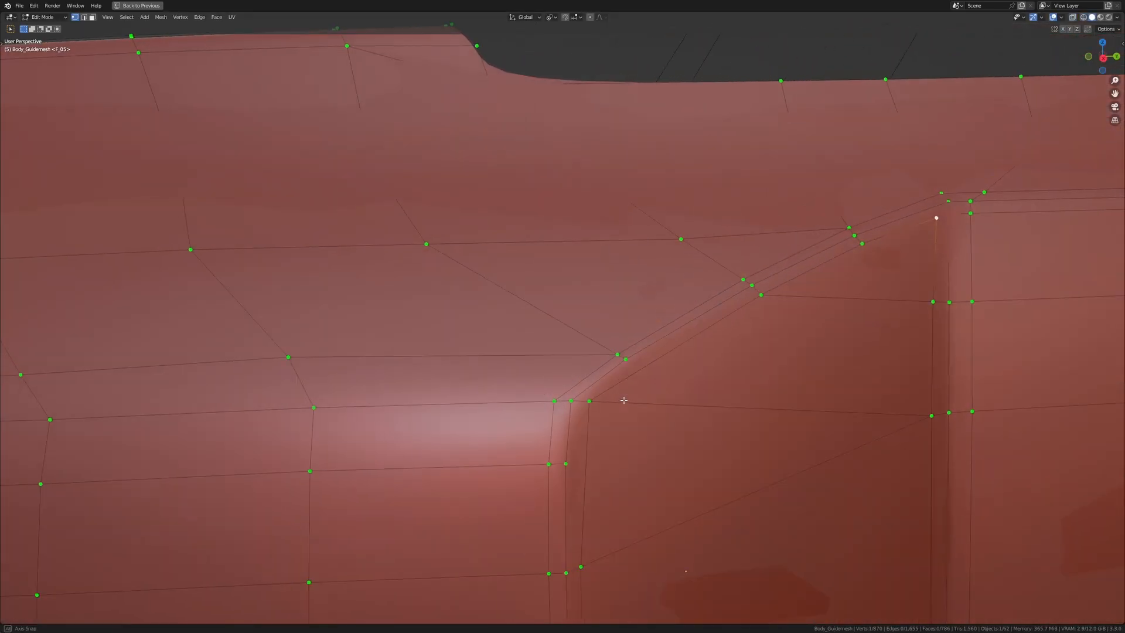
{"action": "left_click", "coordinate": [593, 401]}
{"action": "scroll", "coordinate": [593, 401], "scroll_direction": "up", "scroll_amount": 2}
{"action": "key", "text": "alt+s"}
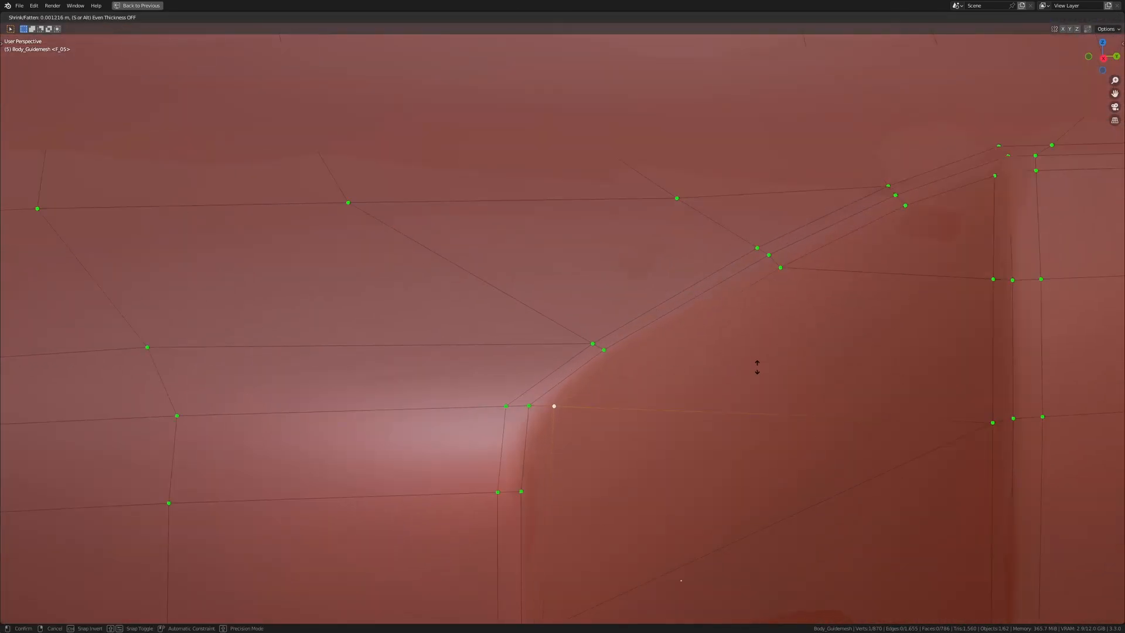
{"action": "left_click", "coordinate": [763, 333]}
Step: Leave mesh editing, turn off the Subdivision modifier's viewport display and shade the body guide mesh flat
{"action": "scroll", "coordinate": [612, 380], "scroll_direction": "down", "scroll_amount": 1}
{"action": "middle_click_drag", "start_coordinate": [612, 381], "coordinate": [529, 226]}
{"action": "scroll", "coordinate": [577, 382], "scroll_direction": "down", "scroll_amount": 1}
{"action": "key", "text": "Tab"}
{"action": "scroll", "coordinate": [578, 383], "scroll_direction": "down", "scroll_amount": 4}
{"action": "middle_click_drag", "start_coordinate": [625, 310], "coordinate": [548, 167], "text": "shift"}
{"action": "key", "text": "ctrl+space"}
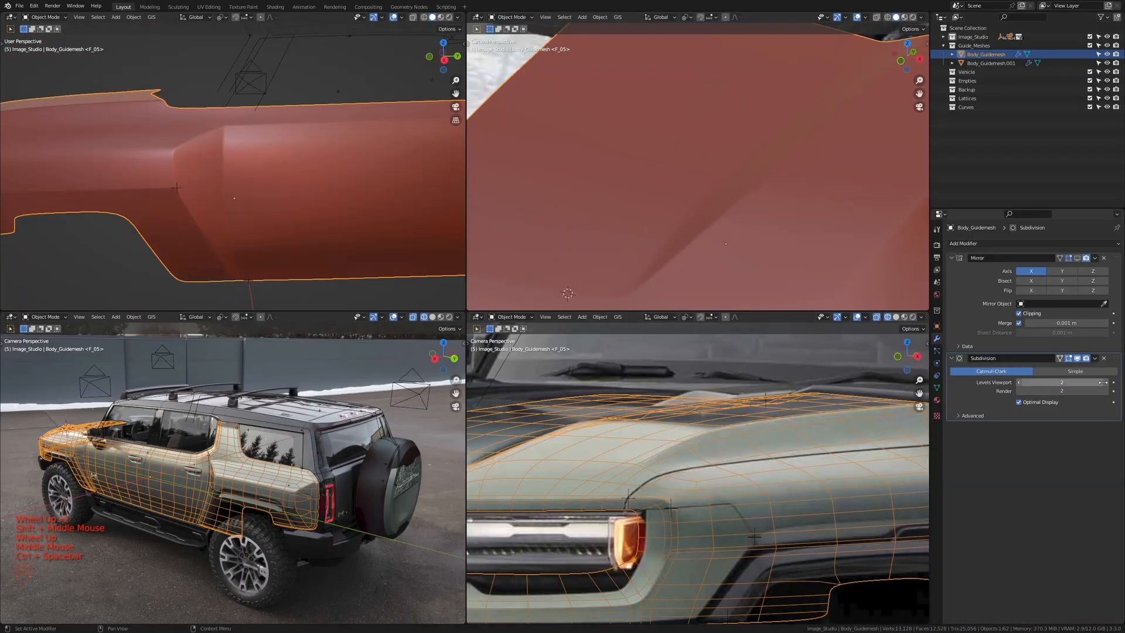
{"action": "key", "text": "ctrl+space"}
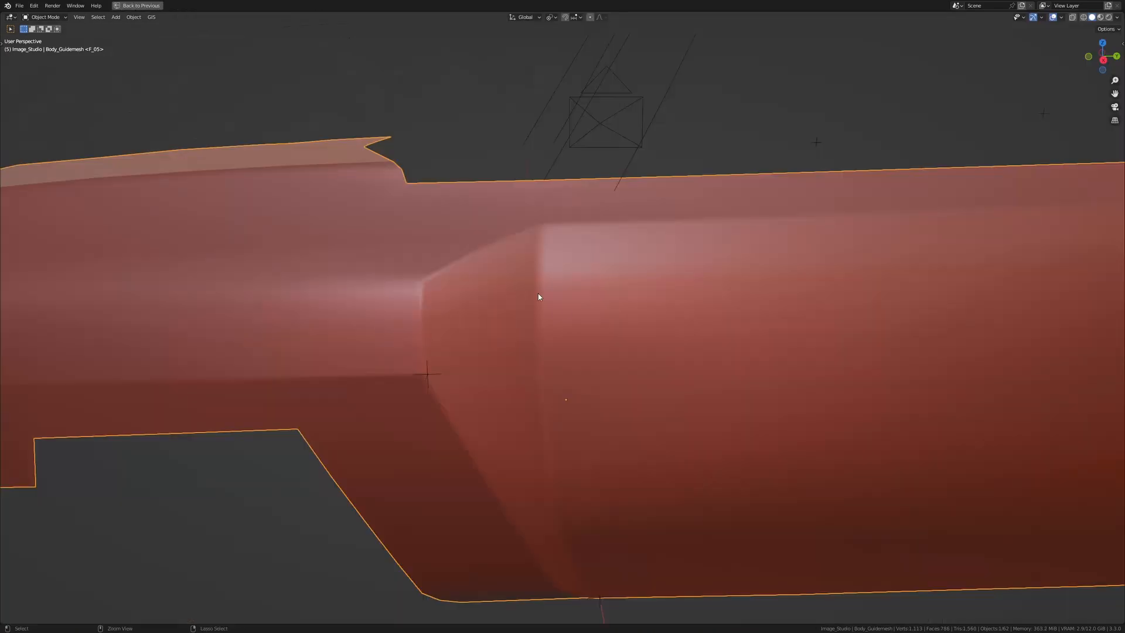
{"action": "right_click", "coordinate": [535, 302]}
{"action": "left_click", "coordinate": [542, 326]}
Step: Dissolve the lower vertical stretch of the supporting loop beside the corner crease, from the bottom border up to the diagonal crease
{"action": "middle_click_drag", "start_coordinate": [590, 339], "coordinate": [680, 258]}
{"action": "scroll", "coordinate": [557, 367], "scroll_direction": "up", "scroll_amount": 2}
{"action": "key", "text": "Tab"}
{"action": "scroll", "coordinate": [620, 332], "scroll_direction": "down", "scroll_amount": 2}
{"action": "left_click", "coordinate": [603, 360], "text": "alt"}
{"action": "scroll", "coordinate": [662, 293], "scroll_direction": "up", "scroll_amount": 4}
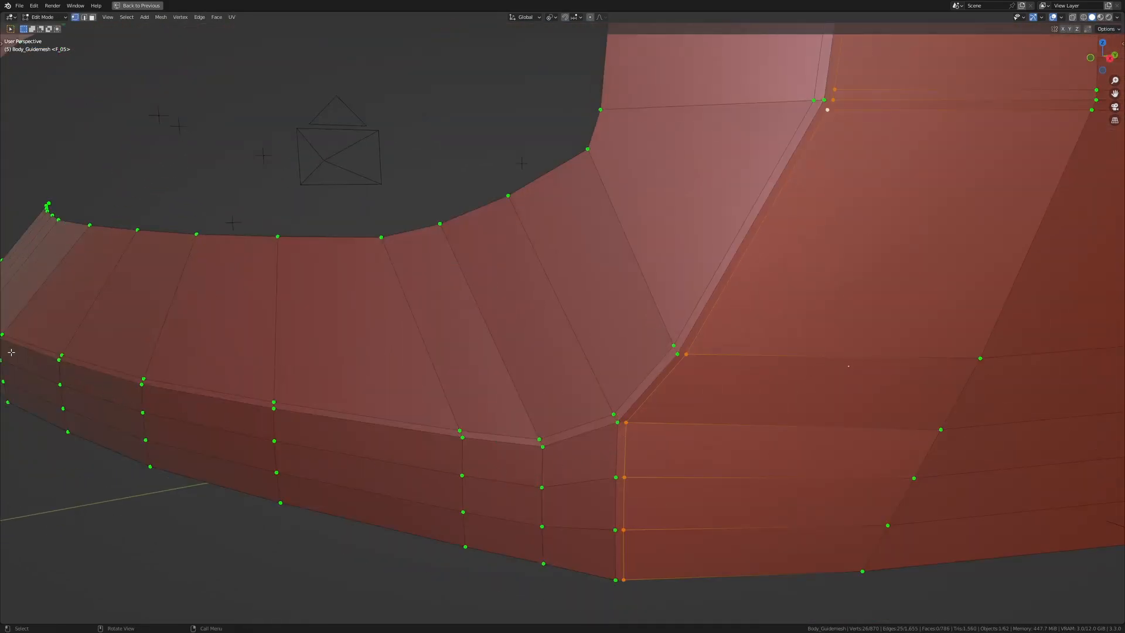
{"action": "middle_click_drag", "start_coordinate": [468, 410], "coordinate": [470, 402]}
{"action": "left_click", "coordinate": [636, 555]}
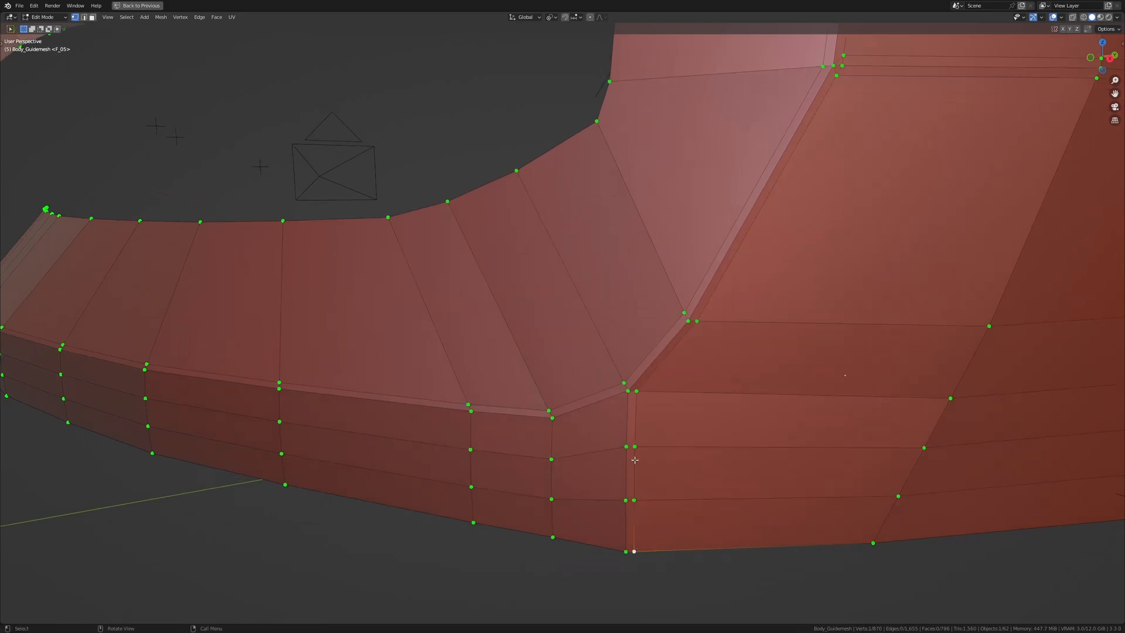
{"action": "left_click", "coordinate": [638, 391], "text": "ctrl"}
{"action": "key", "text": "x"}
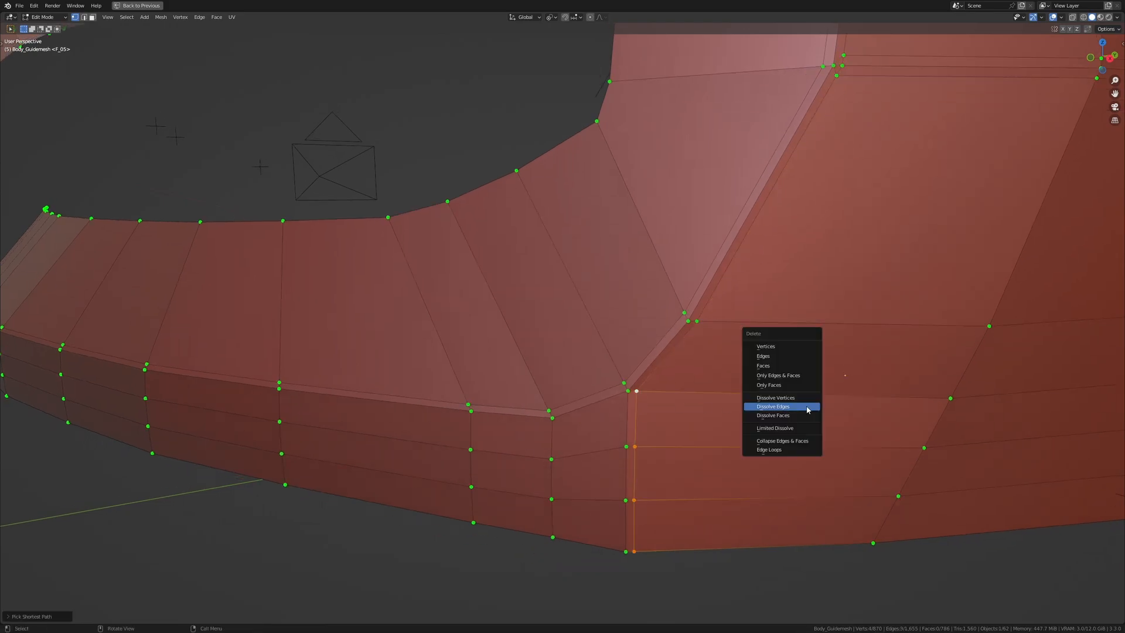
{"action": "left_click", "coordinate": [807, 410]}
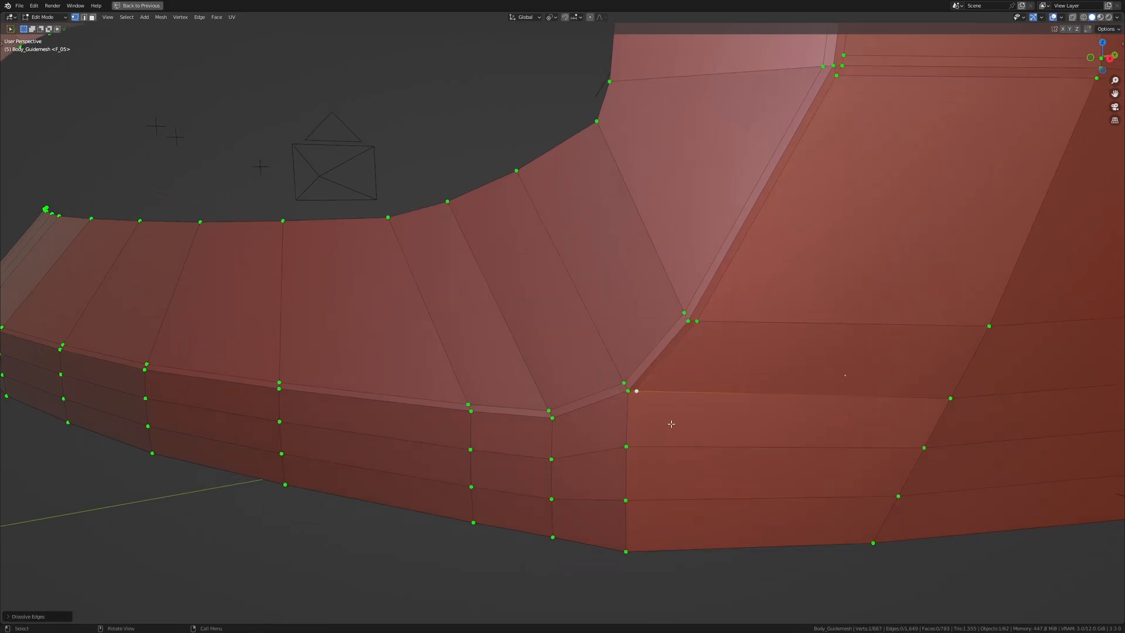
Step: Add a supporting edge loop just below the front body's lower crease, ending at the vertical corner edge
{"action": "key", "text": "ctrl+r"}
{"action": "left_click", "coordinate": [627, 419]}
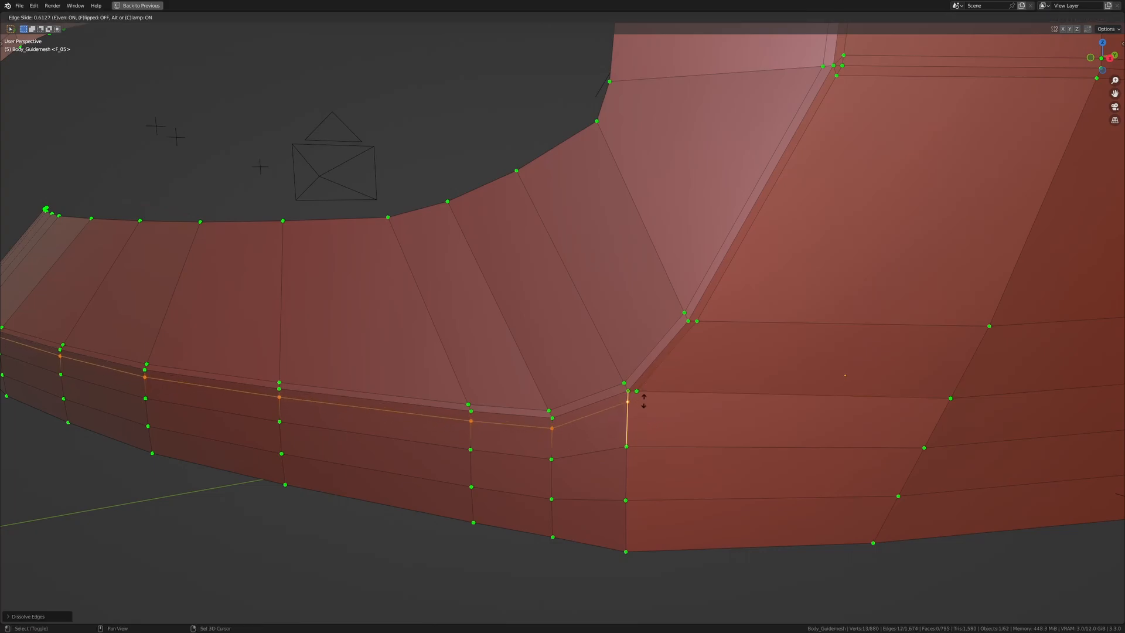
{"action": "left_click", "coordinate": [660, 369]}
Step: Merge the supporting vertex beside the crease corner into the new loop's end vertex and move it slightly outward behind the corner
{"action": "left_click", "coordinate": [641, 393]}
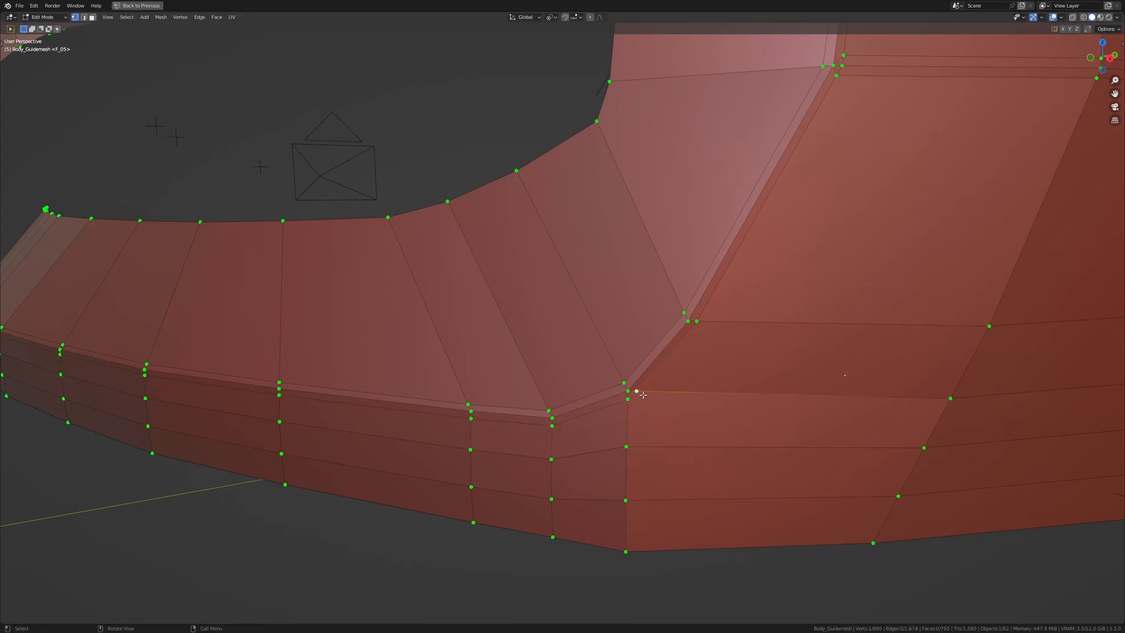
{"action": "key", "text": "alt+m"}
{"action": "left_click", "coordinate": [680, 409]}
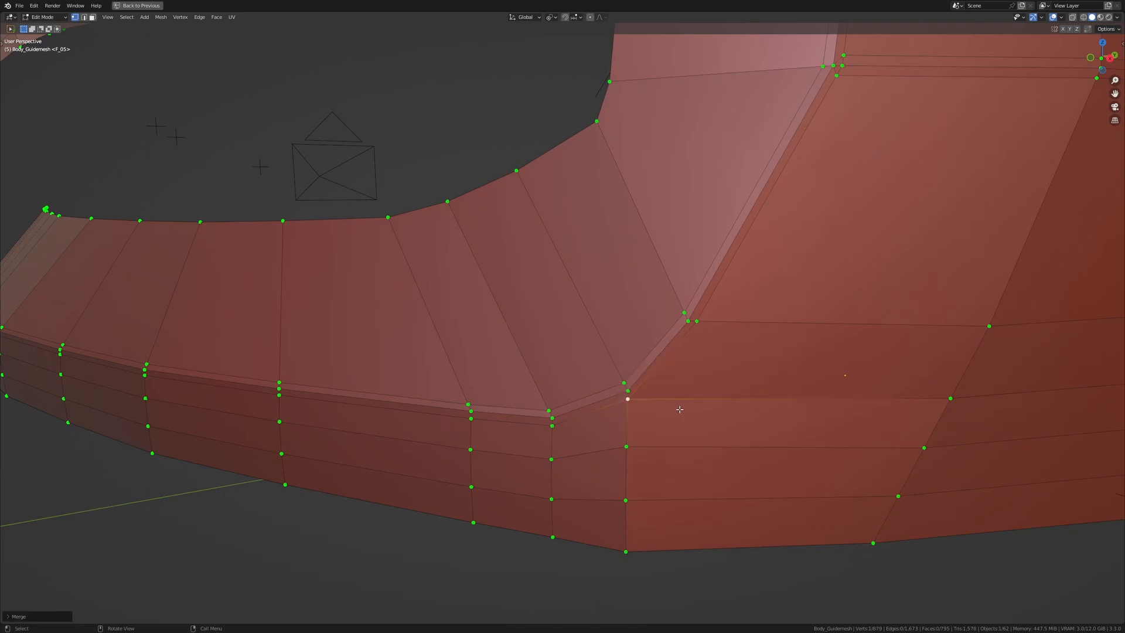
{"action": "key", "text": "shift+v"}
{"action": "left_click", "coordinate": [708, 384]}
{"action": "key", "text": "shift+v"}
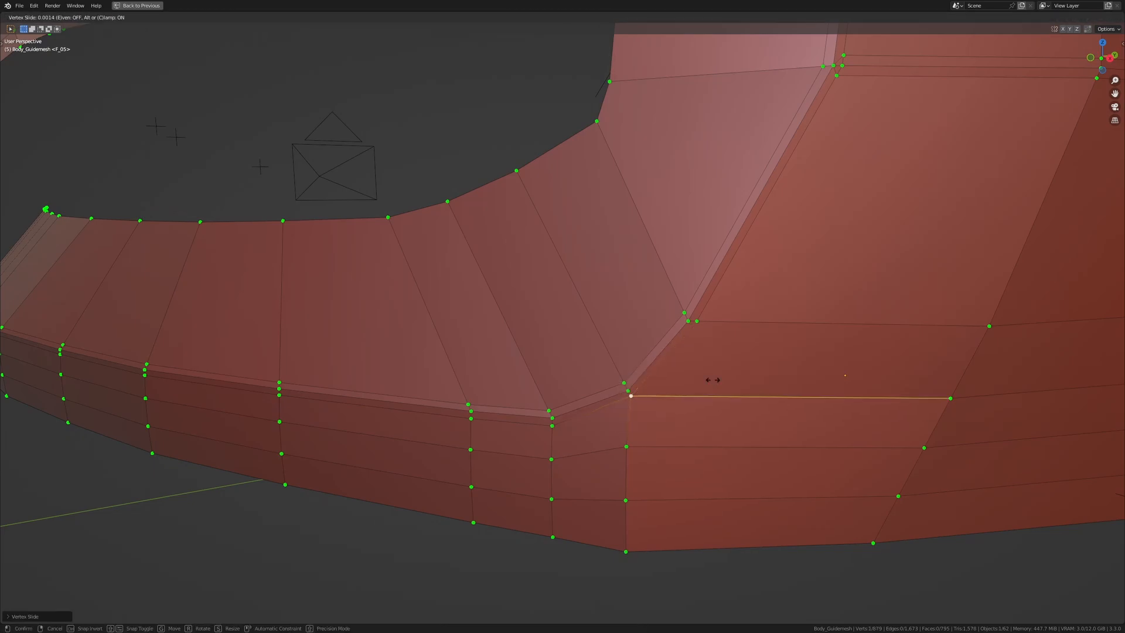
{"action": "left_click", "coordinate": [710, 415]}
{"action": "key", "text": "shift+v"}
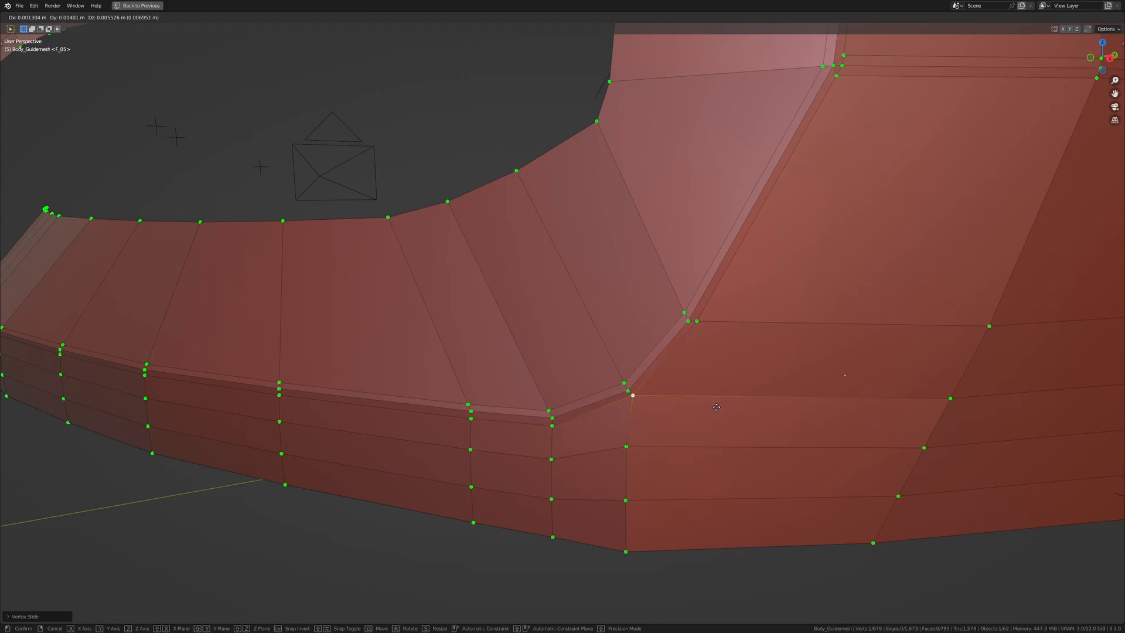
{"action": "left_click", "coordinate": [726, 392]}
Step: Leave mesh editing and turn the Subdivision modifier's viewport display back on for the body guide mesh
{"action": "key", "text": "Tab"}
{"action": "scroll", "coordinate": [670, 375], "scroll_direction": "down", "scroll_amount": 5}
{"action": "middle_click_drag", "start_coordinate": [670, 374], "coordinate": [608, 409], "text": "shift"}
{"action": "scroll", "coordinate": [615, 391], "scroll_direction": "up", "scroll_amount": 2}
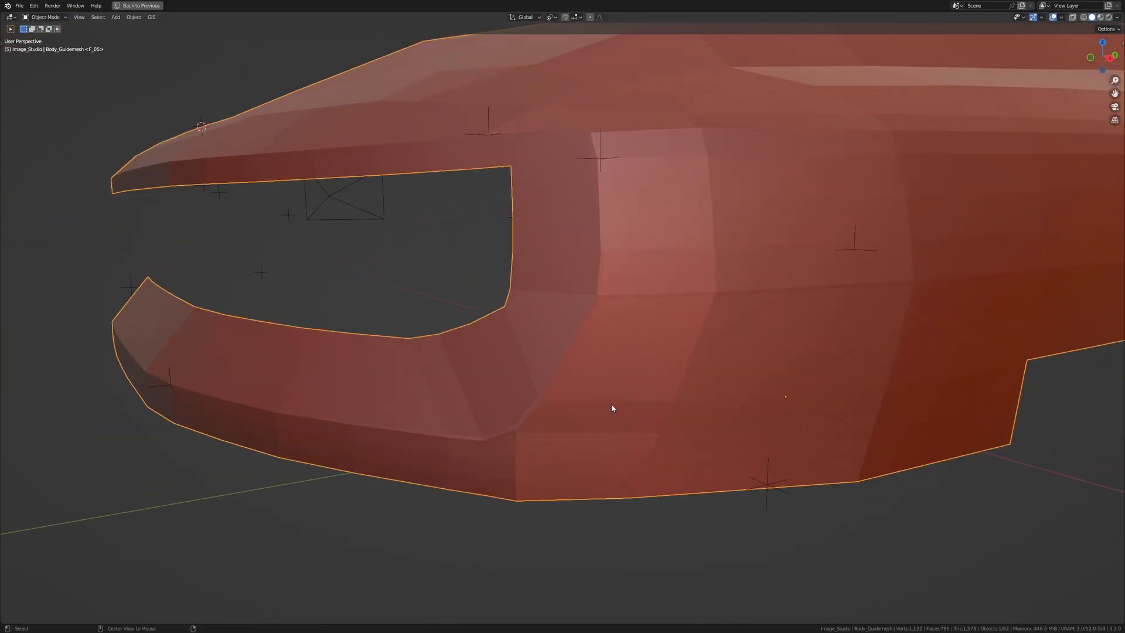
{"action": "key", "text": "ctrl+space"}
{"action": "left_click", "coordinate": [1076, 358]}
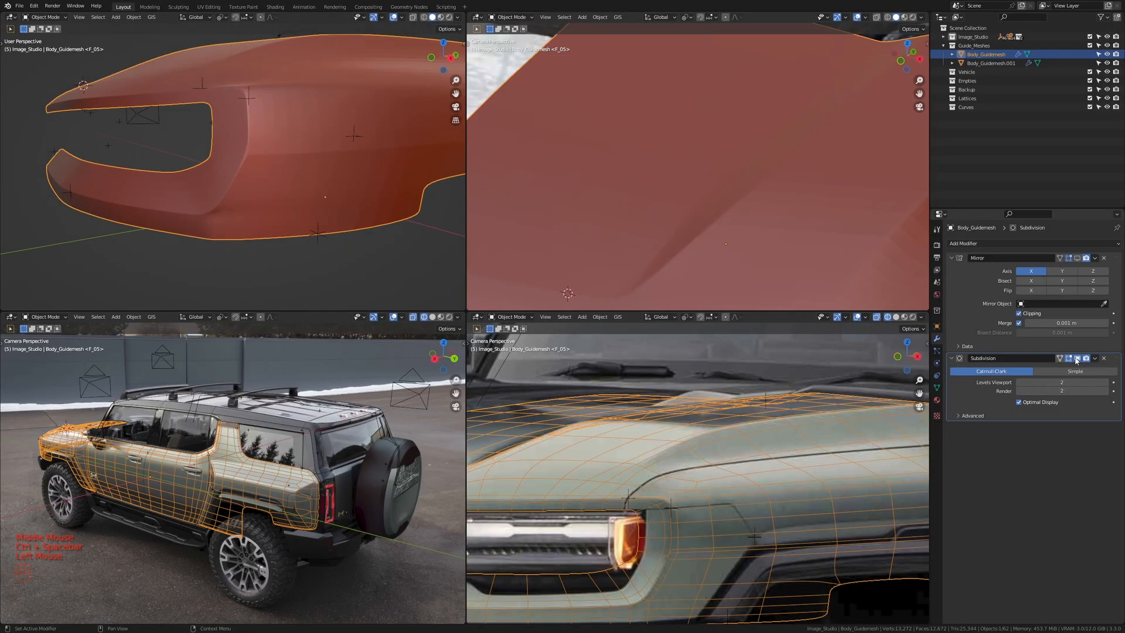
{"action": "key", "text": "ctrl+space"}
{"action": "middle_click_drag", "start_coordinate": [419, 279], "coordinate": [474, 309]}
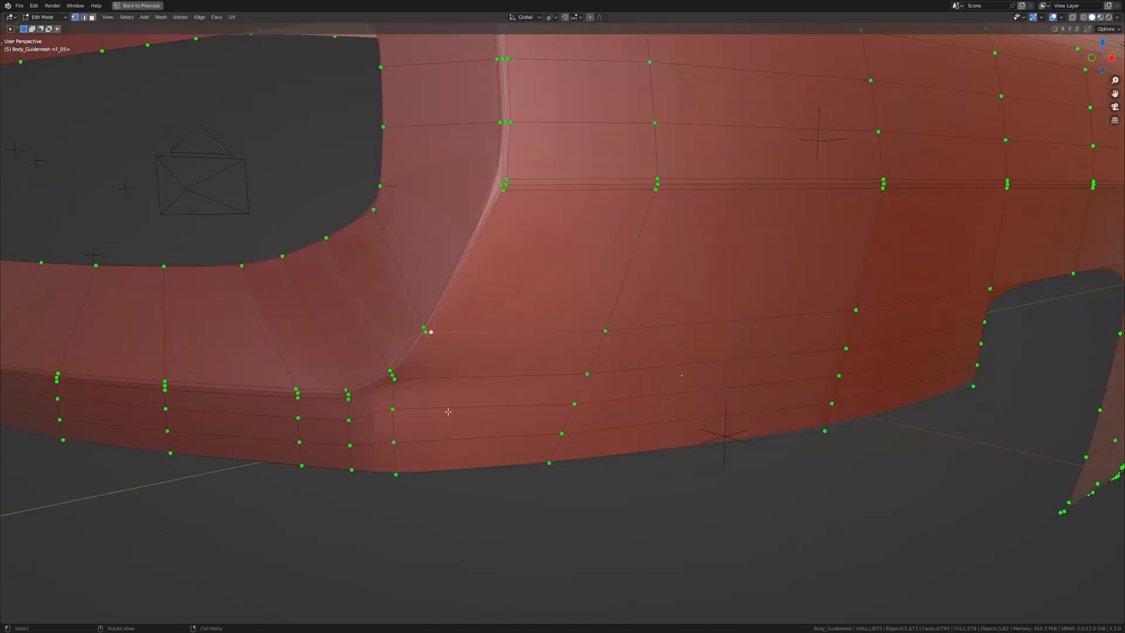
Step: Shift the supporting vertex inside the lower crease corner along its normal with Shrink/Fatten
{"action": "key", "text": "KP_Decimal"}
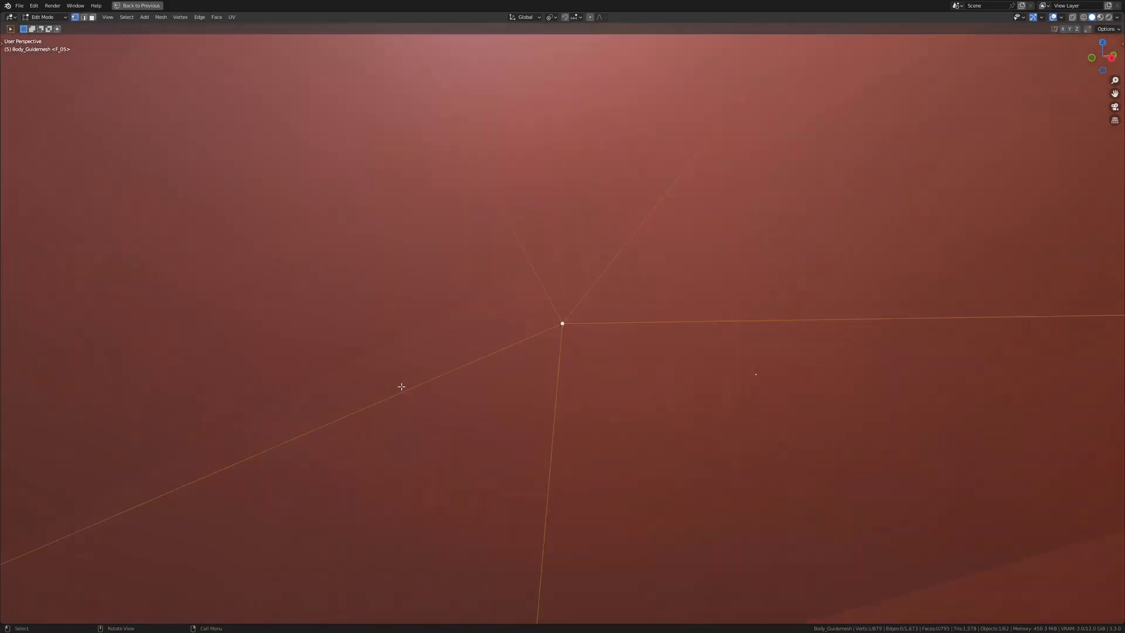
{"action": "scroll", "coordinate": [505, 407], "scroll_direction": "down", "scroll_amount": 14}
{"action": "middle_click_drag", "start_coordinate": [505, 407], "coordinate": [647, 398]}
{"action": "scroll", "coordinate": [647, 399], "scroll_direction": "up", "scroll_amount": 3}
{"action": "key", "text": "alt+s"}
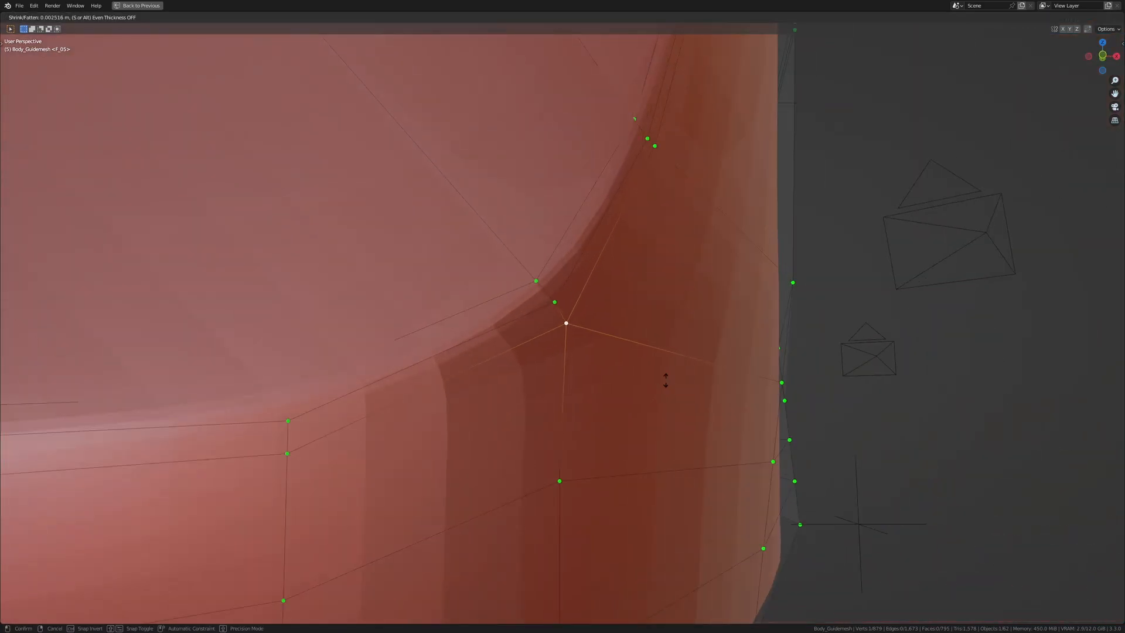
{"action": "left_click", "coordinate": [758, 294]}
Step: Leave mesh editing and shade the body guide mesh smooth
{"action": "middle_click_drag", "start_coordinate": [758, 295], "coordinate": [648, 381]}
{"action": "key", "text": "Tab"}
{"action": "right_click", "coordinate": [718, 370]}
{"action": "left_click", "coordinate": [719, 368]}
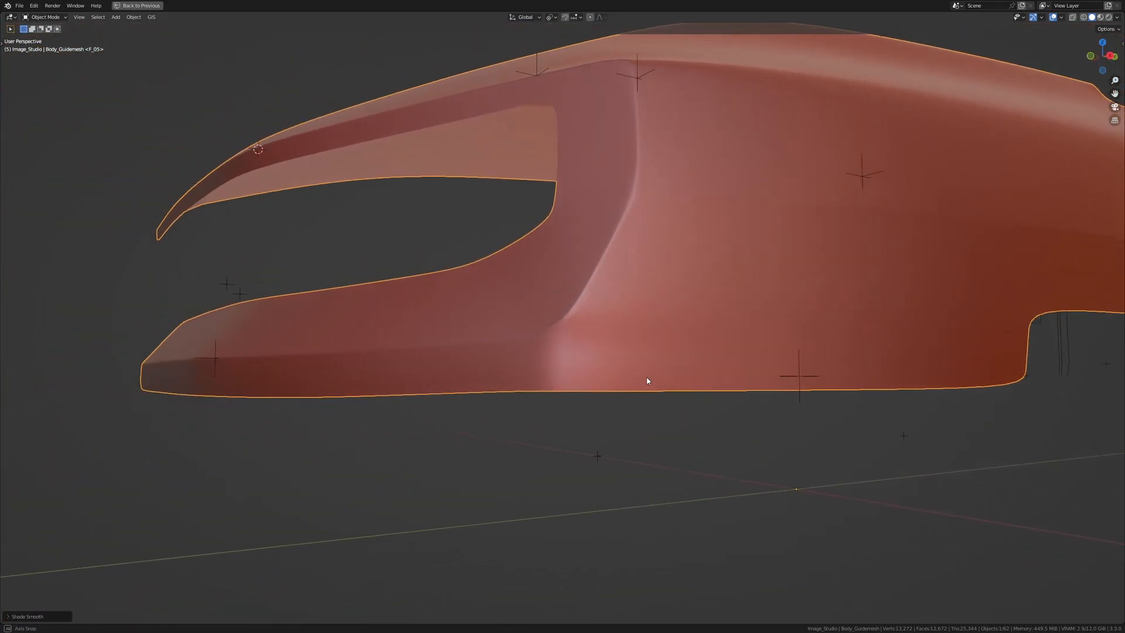
Step: Return to mesh editing and slide the supporting vertex at the lower crease corner along its connected edge
{"action": "scroll", "coordinate": [650, 382], "scroll_direction": "up", "scroll_amount": 5}
{"action": "key", "text": "Tab"}
{"action": "left_click", "coordinate": [570, 396]}
{"action": "middle_click_drag", "start_coordinate": [636, 392], "coordinate": [567, 399]}
{"action": "scroll", "coordinate": [620, 399], "scroll_direction": "down", "scroll_amount": 3}
{"action": "scroll", "coordinate": [520, 399], "scroll_direction": "down", "scroll_amount": 2}
{"action": "scroll", "coordinate": [529, 397], "scroll_direction": "up", "scroll_amount": 5}
{"action": "key", "text": "g"}
{"action": "key", "text": "g"}
{"action": "left_click", "coordinate": [530, 420]}
Step: Adjust the slid corner vertex along its normal with Shrink/Fatten and compare the surface before and after by undoing and redoing
{"action": "key", "text": "alt+s"}
{"action": "left_click", "coordinate": [799, 369]}
{"action": "scroll", "coordinate": [673, 422], "scroll_direction": "down", "scroll_amount": 5}
{"action": "key", "text": "ctrl+z"}
{"action": "key", "text": "ctrl+shift+z"}
{"action": "key", "text": "Tab"}
{"action": "key", "text": "Tab"}
Step: Shift the supporting vertex beside the diagonal crease, one row above the corner, along its normal with Shrink/Fatten
{"action": "scroll", "coordinate": [567, 399], "scroll_direction": "up", "scroll_amount": 3}
{"action": "left_click", "coordinate": [558, 169]}
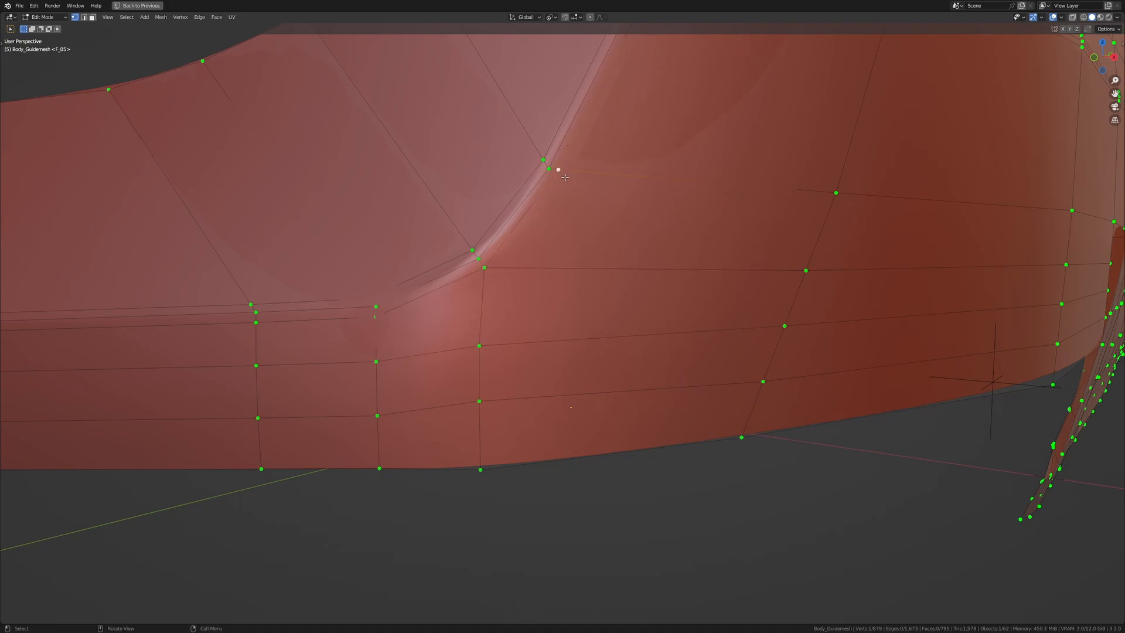
{"action": "key", "text": "alt+s"}
{"action": "middle_click_drag", "start_coordinate": [559, 170], "coordinate": [613, 235]}
{"action": "left_click", "coordinate": [631, 219]}
{"action": "scroll", "coordinate": [630, 219], "scroll_direction": "up", "scroll_amount": 3}
{"action": "left_click", "coordinate": [621, 258]}
Step: Slide the corner's supporting vertex along its connected edges with Vertex Slide to even out its spacing from the crease
{"action": "left_click", "coordinate": [485, 277]}
{"action": "key", "text": "shift+v"}
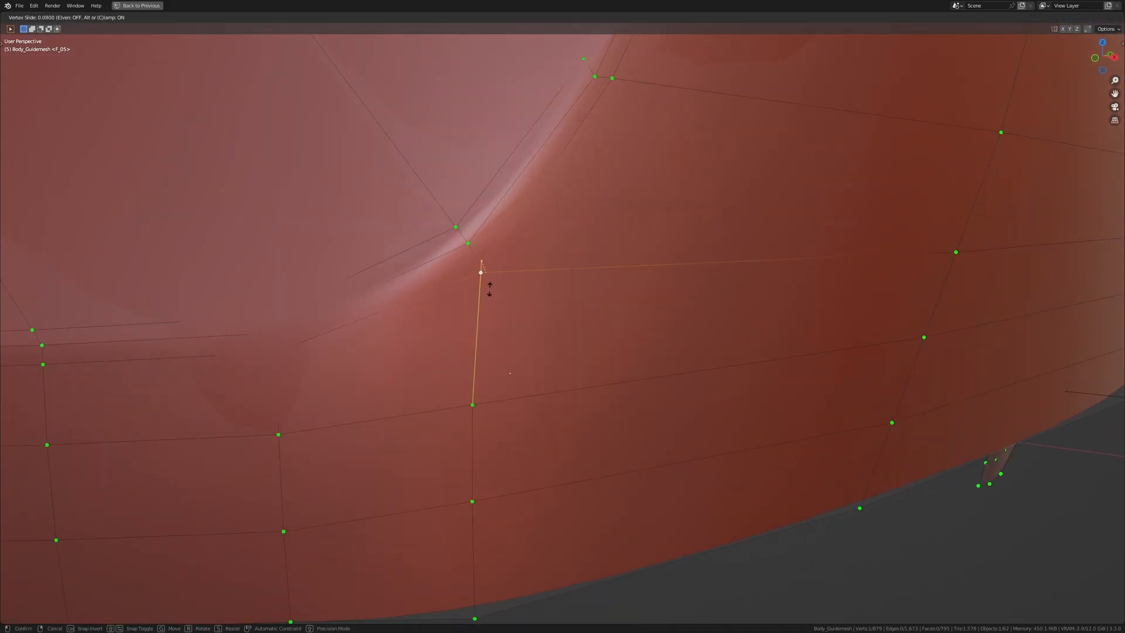
{"action": "left_click", "coordinate": [492, 293]}
{"action": "key", "text": "shift+v"}
{"action": "left_click", "coordinate": [502, 281]}
Step: Shift the slid corner vertex along its normal with Shrink/Fatten and check the smoothed surface outside mesh editing
{"action": "middle_click_drag", "start_coordinate": [502, 281], "coordinate": [634, 359]}
{"action": "key", "text": "alt+s"}
{"action": "left_click", "coordinate": [611, 300]}
{"action": "key", "text": "Tab"}
{"action": "scroll", "coordinate": [604, 304], "scroll_direction": "down", "scroll_amount": 3}
Step: Shift the three crease vertices in the column next to the corner along their normals with Shrink/Fatten
{"action": "key", "text": "Tab"}
{"action": "key", "text": "alt+s"}
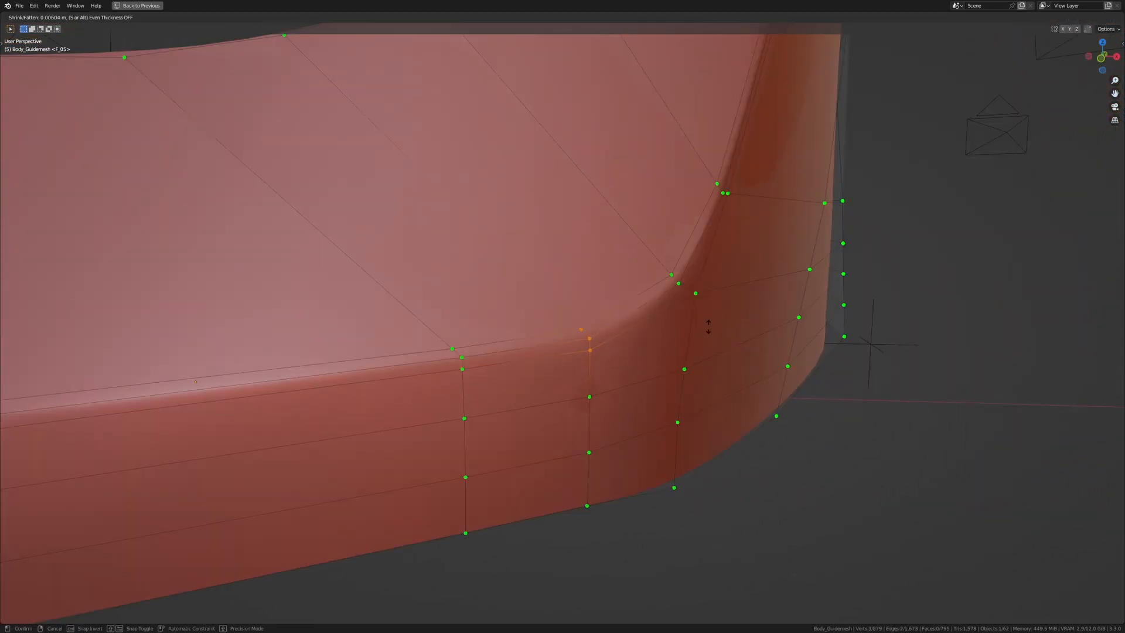
{"action": "left_click", "coordinate": [708, 326]}
{"action": "key", "text": "Tab"}
Step: Fine-tune the corner's supporting vertex along its normal with Shrink/Fatten and check the surface outside mesh editing
{"action": "scroll", "coordinate": [514, 384], "scroll_direction": "up", "scroll_amount": 3}
{"action": "middle_click_drag", "start_coordinate": [514, 384], "coordinate": [531, 366]}
{"action": "key", "text": "Tab"}
{"action": "scroll", "coordinate": [681, 341], "scroll_direction": "up", "scroll_amount": 3}
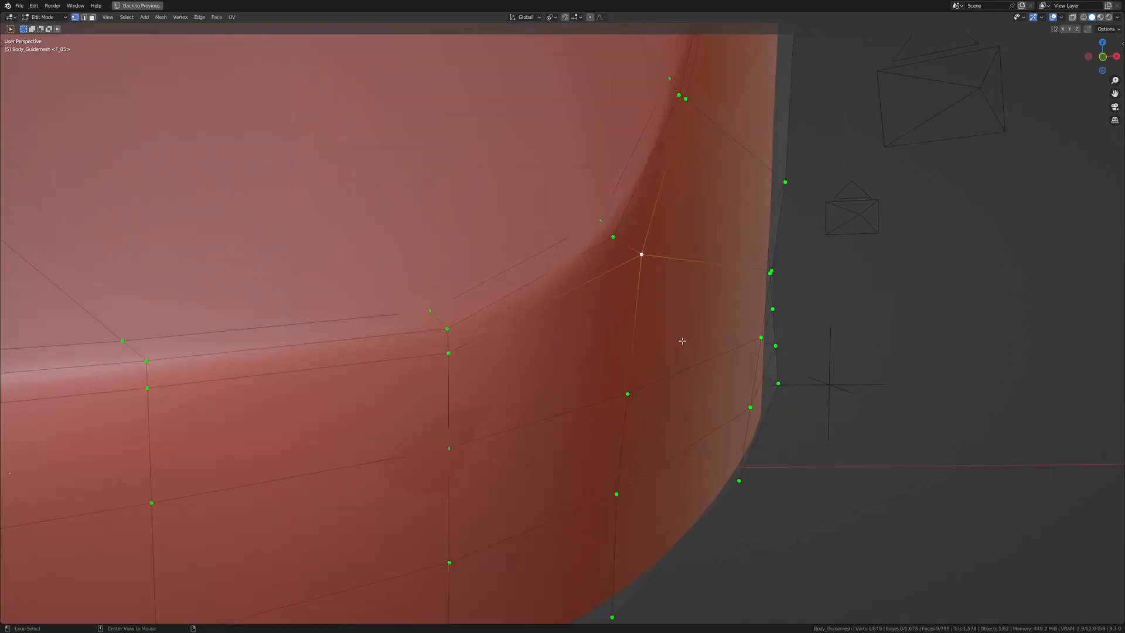
{"action": "key", "text": "alt+s"}
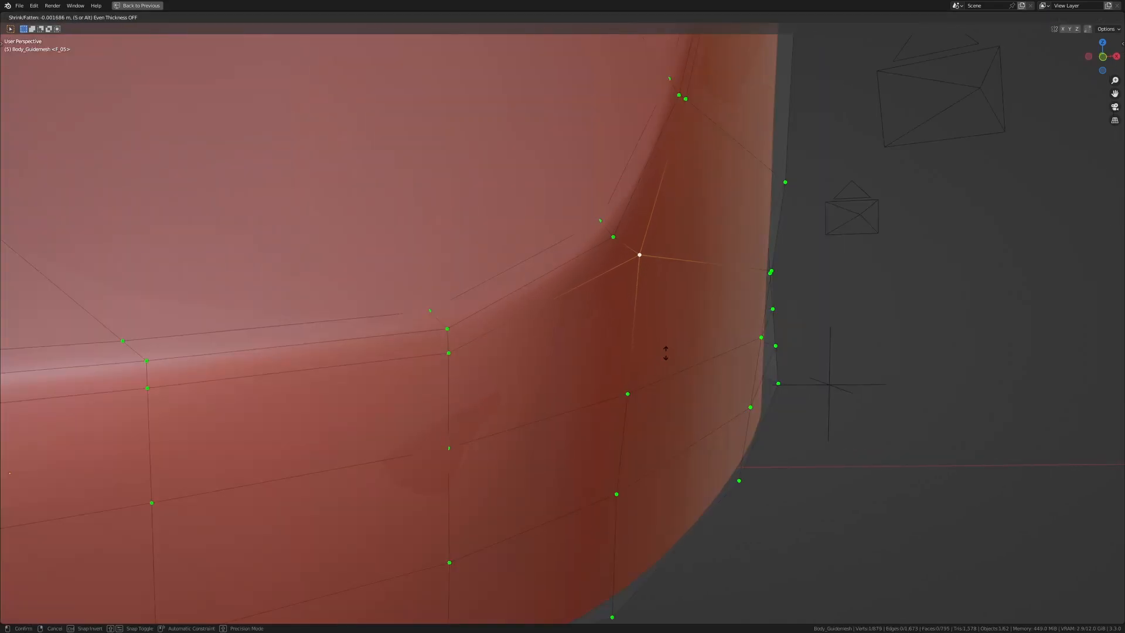
{"action": "left_click", "coordinate": [698, 309]}
{"action": "middle_click_drag", "start_coordinate": [695, 309], "coordinate": [423, 365]}
{"action": "key", "text": "Tab"}
Step: Connect the rear fender crease's upper front corner vertex to the supporting vertex at the pillar base above it
{"action": "key", "text": "Tab"}
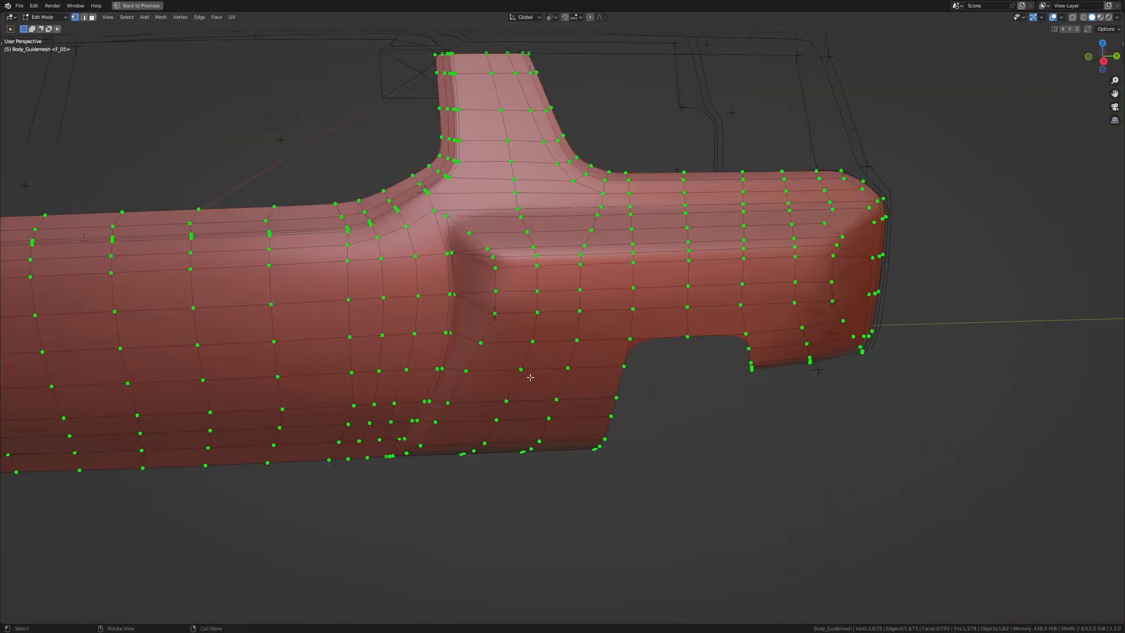
{"action": "scroll", "coordinate": [497, 389], "scroll_direction": "up", "scroll_amount": 1}
{"action": "middle_click_drag", "start_coordinate": [481, 389], "coordinate": [510, 390]}
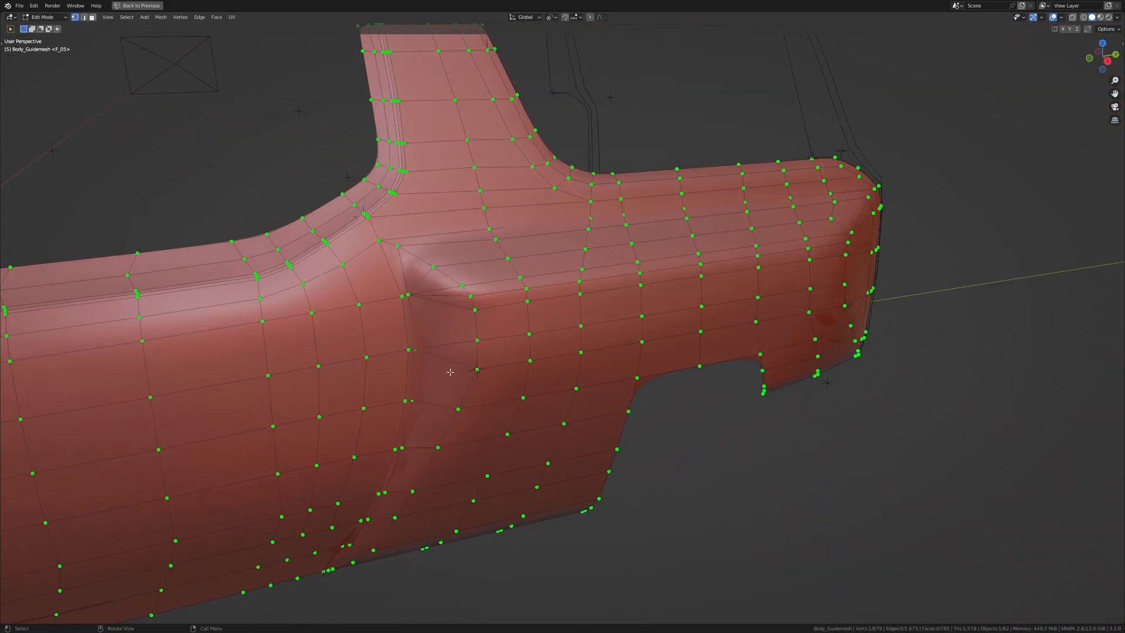
{"action": "middle_click_drag", "start_coordinate": [449, 372], "coordinate": [392, 253]}
{"action": "scroll", "coordinate": [530, 278], "scroll_direction": "up", "scroll_amount": 3}
{"action": "middle_click_drag", "start_coordinate": [529, 278], "coordinate": [559, 423], "text": "shift"}
{"action": "left_click", "coordinate": [386, 372]}
{"action": "left_click", "coordinate": [389, 286], "text": "shift"}
{"action": "key", "text": "j"}
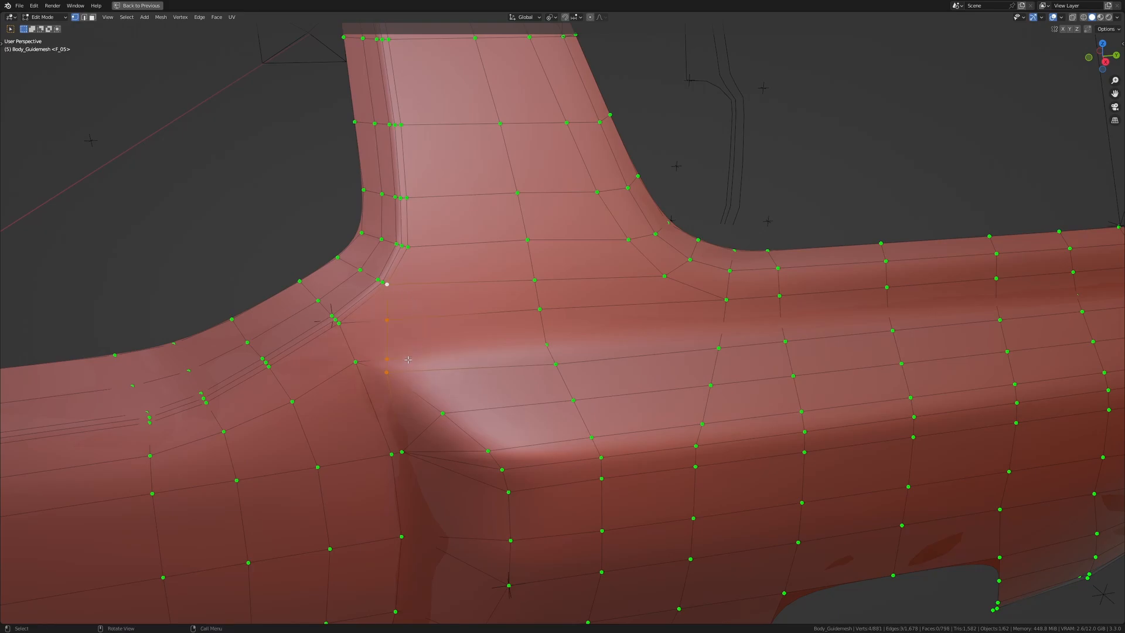
{"action": "key", "text": "ctrl+z"}
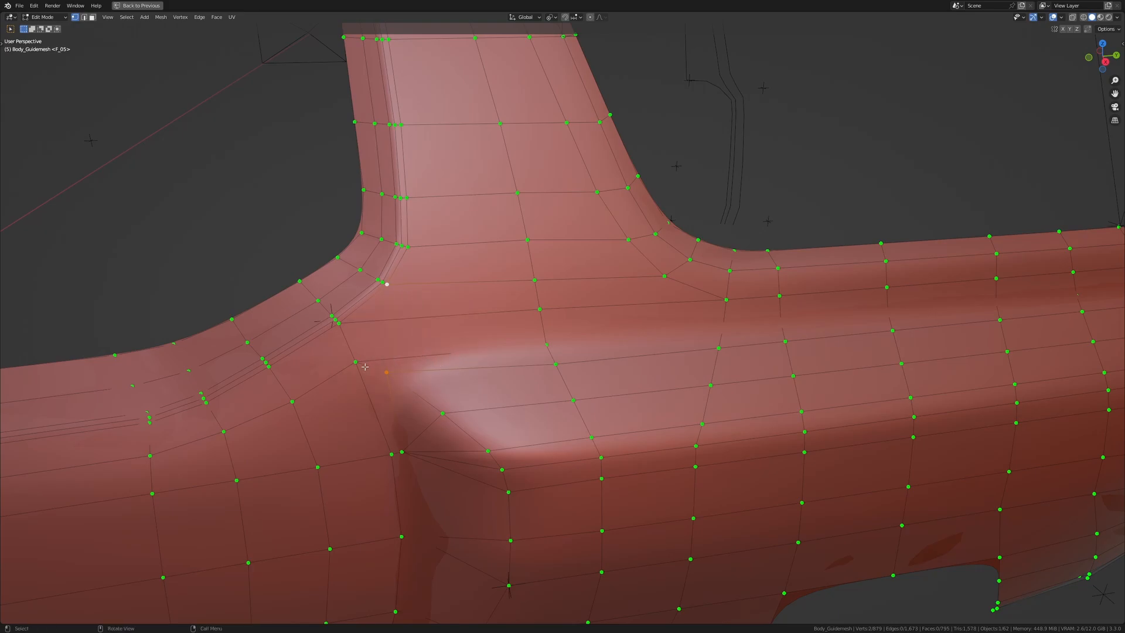
{"action": "key", "text": "j"}
{"action": "scroll", "coordinate": [463, 368], "scroll_direction": "down", "scroll_amount": 3}
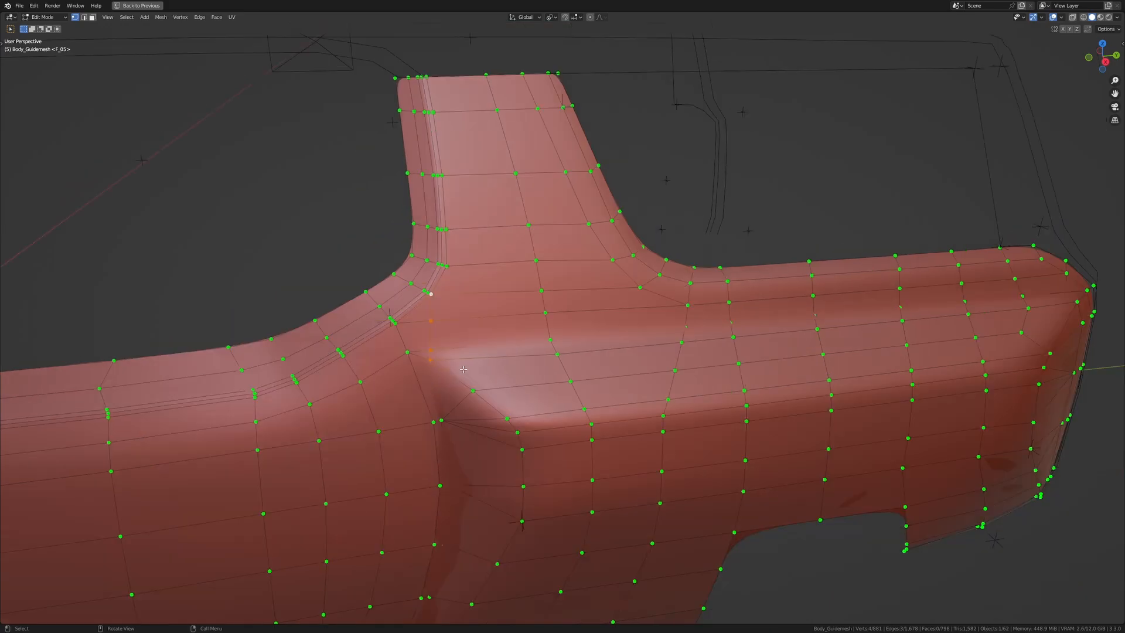
{"action": "key", "text": "alt+a"}
Step: Add a supporting edge loop just behind the rear fender's front crease and dissolve its stretch above the crease's upper corner
{"action": "middle_click_drag", "start_coordinate": [463, 368], "coordinate": [584, 378]}
{"action": "scroll", "coordinate": [549, 370], "scroll_direction": "up", "scroll_amount": 3}
{"action": "scroll", "coordinate": [554, 378], "scroll_direction": "down", "scroll_amount": 3}
{"action": "scroll", "coordinate": [569, 374], "scroll_direction": "up", "scroll_amount": 3}
{"action": "key", "text": "ctrl+r"}
{"action": "left_click", "coordinate": [592, 304]}
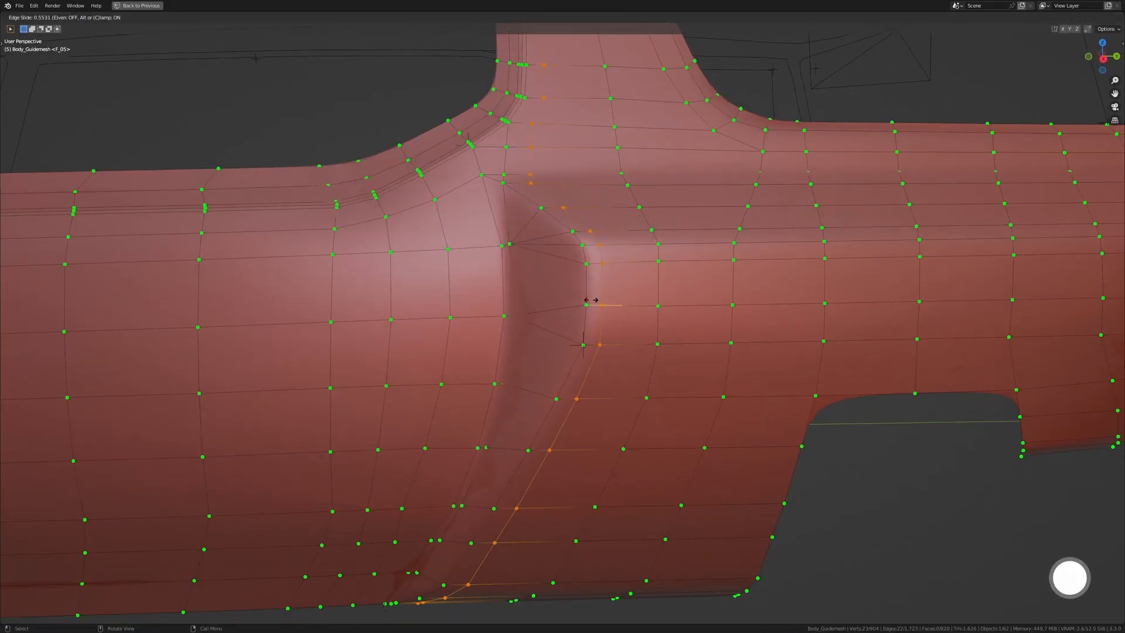
{"action": "left_click", "coordinate": [570, 296]}
{"action": "key", "text": "ctrl+x"}
Step: Knife-cut from the supporting loop's top end across the crease corner to the vertex on the door-side crease line
{"action": "scroll", "coordinate": [555, 117], "scroll_direction": "up", "scroll_amount": 7}
{"action": "key", "text": "k"}
{"action": "left_click", "coordinate": [364, 454]}
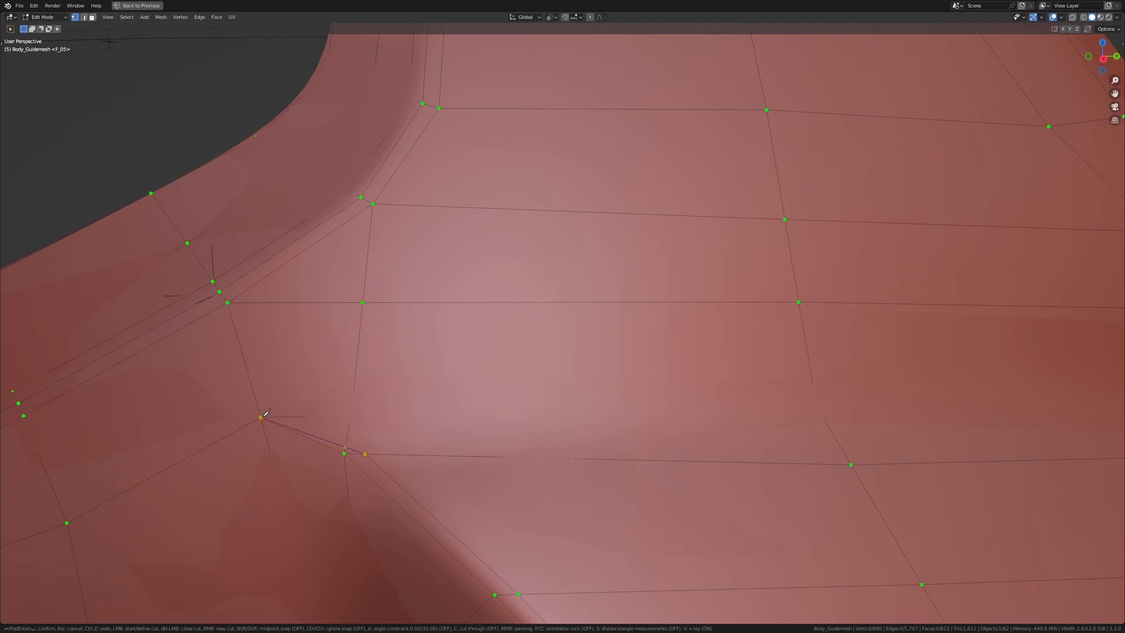
{"action": "left_click", "coordinate": [262, 416]}
{"action": "key", "text": "Return"}
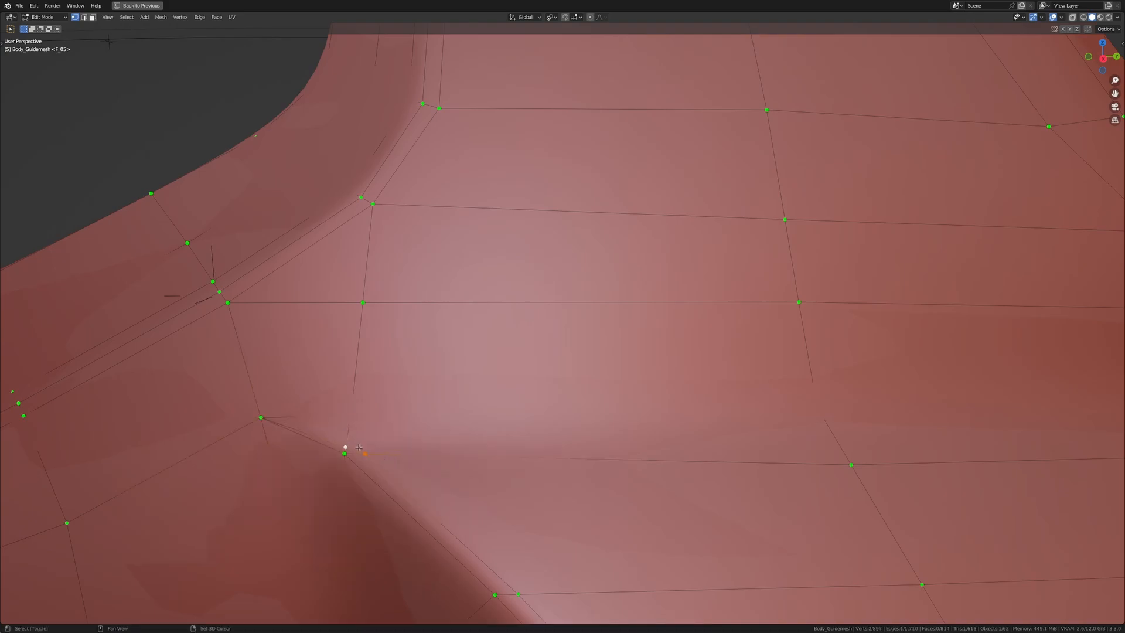
Step: Merge the loop's top end into the cut's crossing vertex using At Last and slide the merged vertex slightly
{"action": "key", "text": "m"}
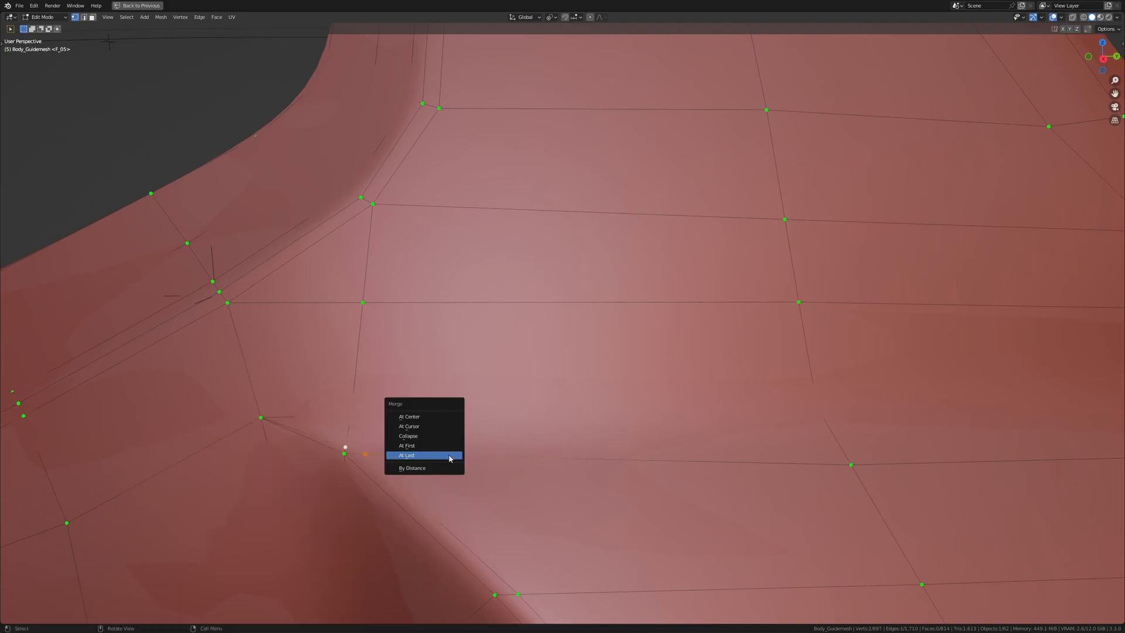
{"action": "left_click", "coordinate": [450, 456]}
{"action": "key", "text": "shift+v"}
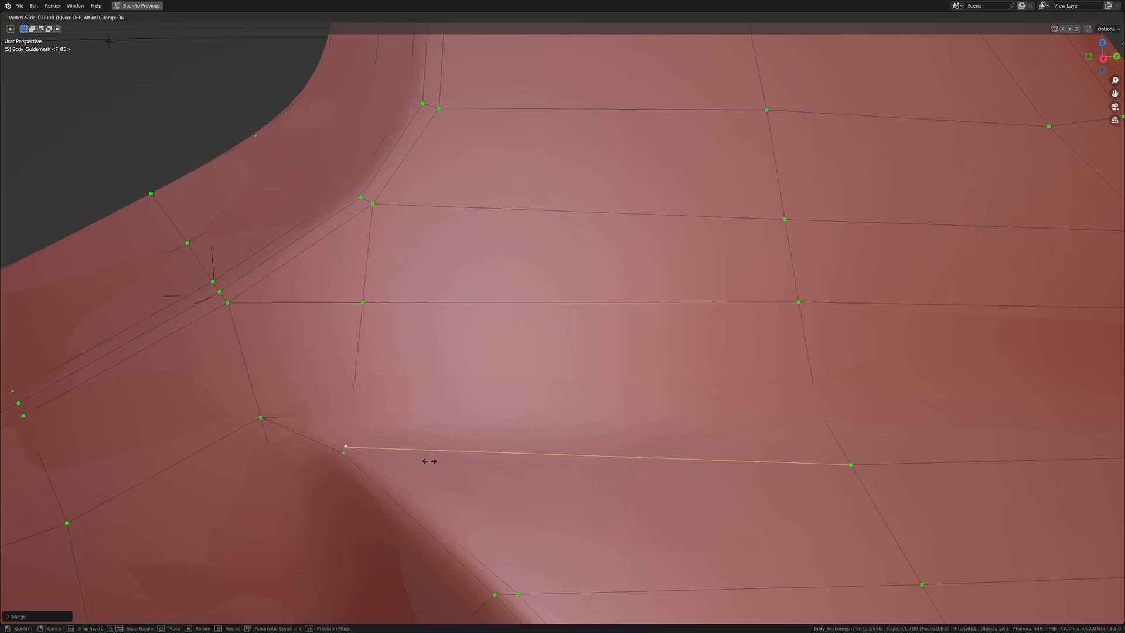
{"action": "left_click", "coordinate": [458, 415]}
{"action": "key", "text": "alt+a"}
{"action": "scroll", "coordinate": [469, 424], "scroll_direction": "down", "scroll_amount": 9}
{"action": "key", "text": "Tab"}
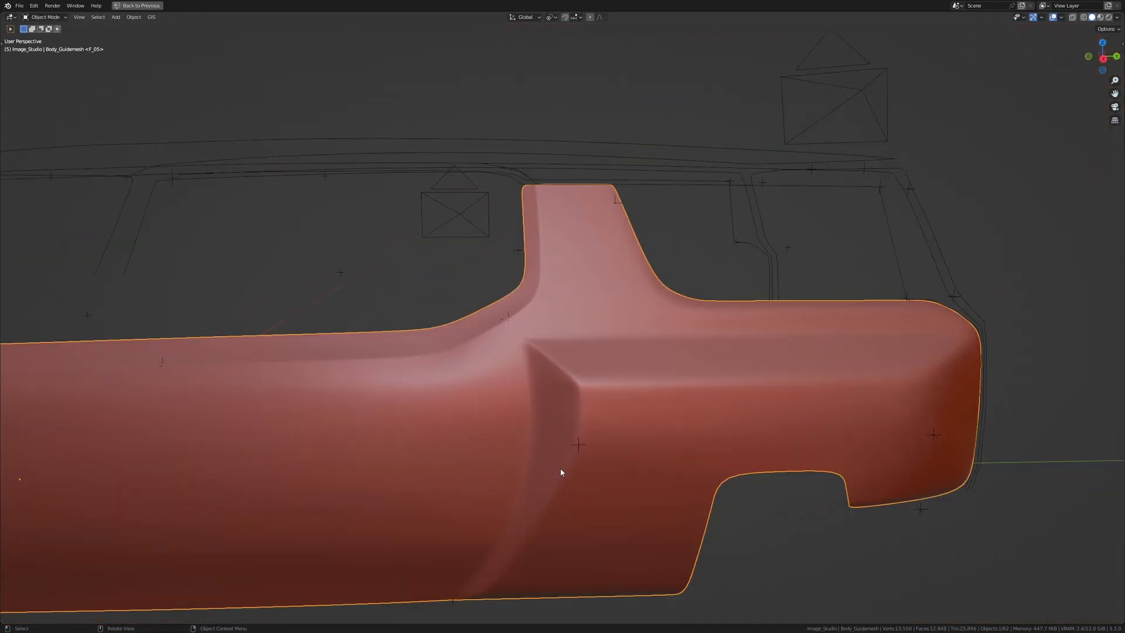
Step: Add a supporting edge loop on the door side of the rear crease, using even and flipped sliding to follow the crease line
{"action": "middle_click_drag", "start_coordinate": [560, 472], "coordinate": [629, 397]}
{"action": "key", "text": "Tab"}
{"action": "scroll", "coordinate": [561, 477], "scroll_direction": "up", "scroll_amount": 1}
{"action": "scroll", "coordinate": [629, 397], "scroll_direction": "up", "scroll_amount": 1}
{"action": "key", "text": "ctrl+r"}
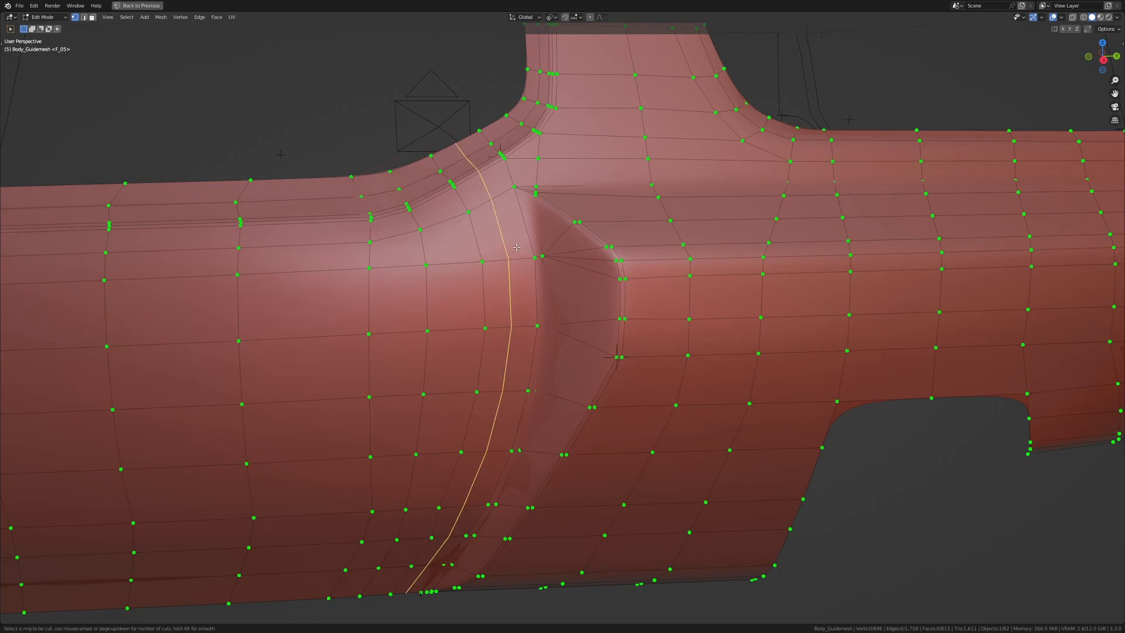
{"action": "left_click", "coordinate": [534, 252]}
{"action": "key", "text": "f"}
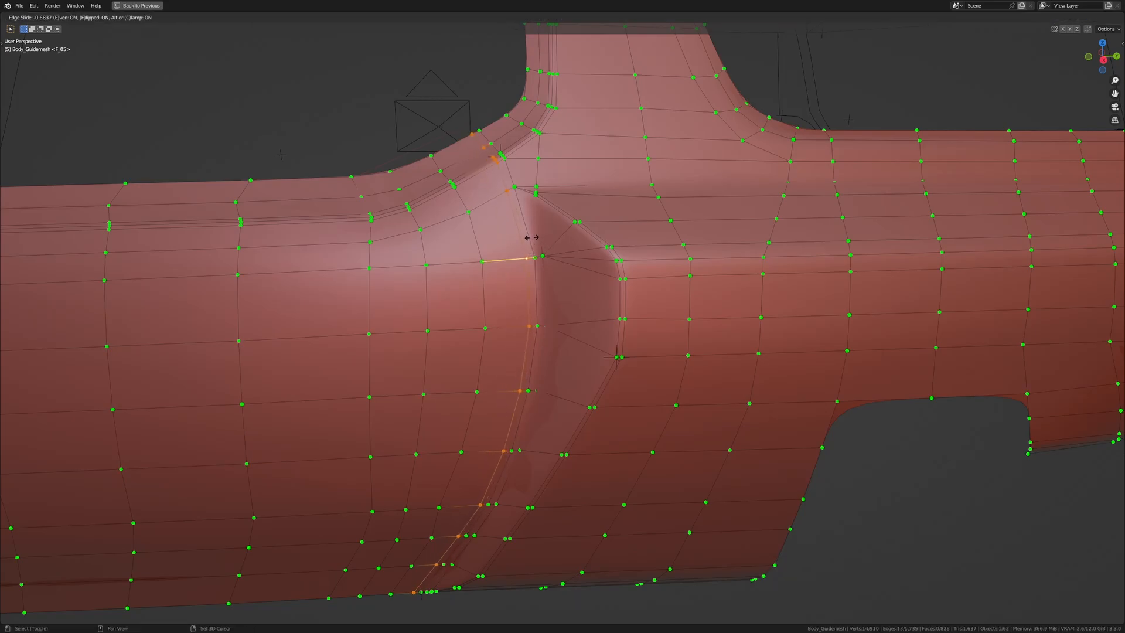
{"action": "left_click", "coordinate": [532, 237], "text": "shift"}
Step: Dissolve the new loop's upper edges where it crosses the window border and its crease lines
{"action": "scroll", "coordinate": [521, 243], "scroll_direction": "down", "scroll_amount": 1}
{"action": "middle_click_drag", "start_coordinate": [498, 257], "coordinate": [470, 256], "text": "shift"}
{"action": "key", "text": "shift+z"}
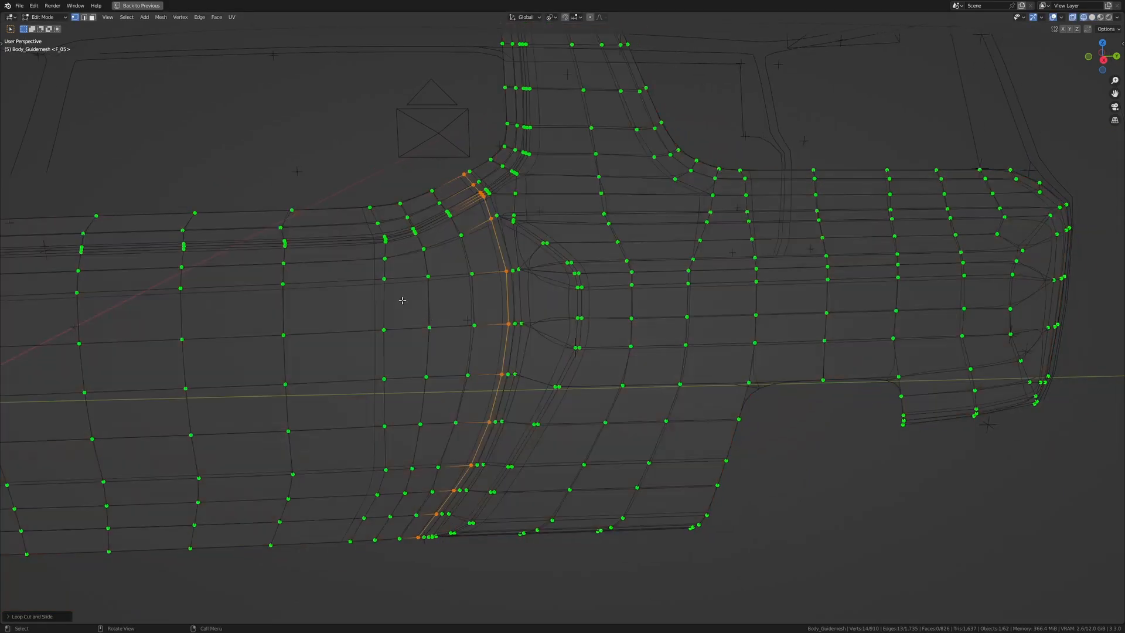
{"action": "key", "text": "b"}
{"action": "left_click_drag", "start_coordinate": [342, 276], "coordinate": [687, 592]}
{"action": "scroll", "coordinate": [516, 222], "scroll_direction": "up", "scroll_amount": 6}
{"action": "middle_click_drag", "start_coordinate": [512, 216], "coordinate": [394, 362], "text": "shift"}
{"action": "left_click_drag", "start_coordinate": [279, 327], "coordinate": [486, 575], "text": "ctrl"}
{"action": "middle_click_drag", "start_coordinate": [352, 420], "coordinate": [448, 454], "text": "shift"}
{"action": "scroll", "coordinate": [454, 457], "scroll_direction": "up", "scroll_amount": 4}
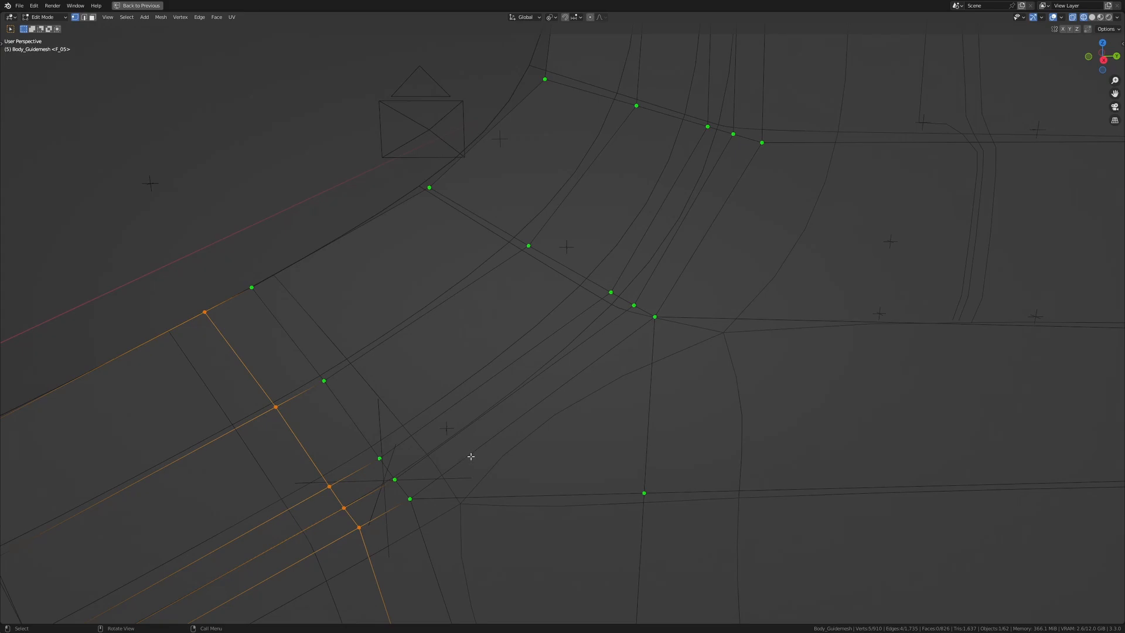
{"action": "key", "text": "shift+z"}
{"action": "middle_click_drag", "start_coordinate": [537, 475], "coordinate": [603, 371], "text": "shift"}
{"action": "key", "text": "x"}
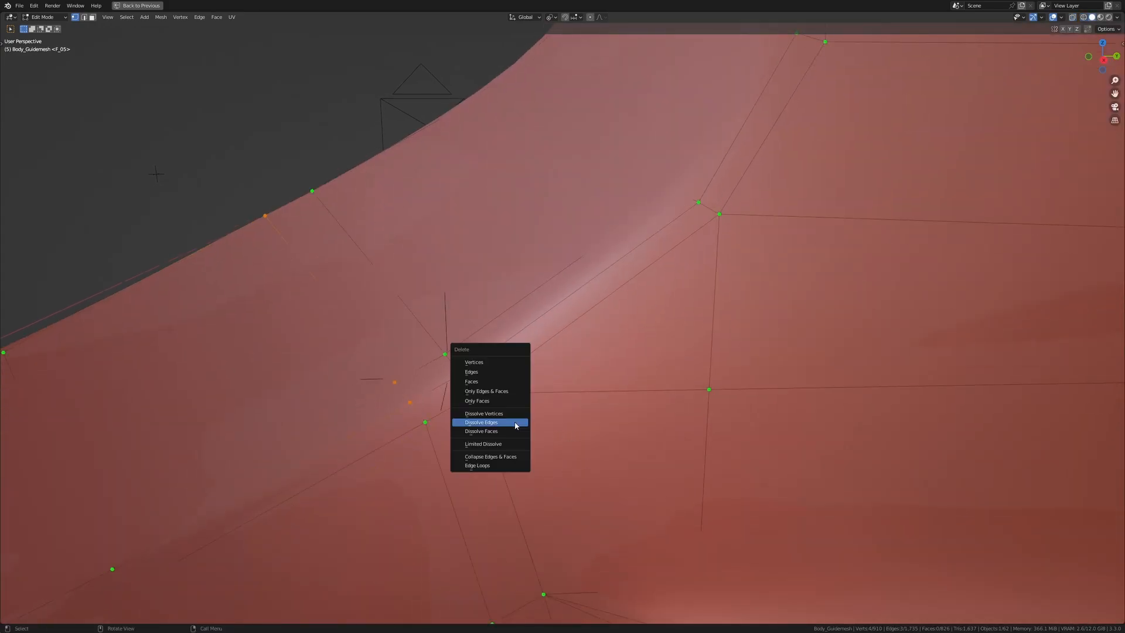
{"action": "left_click", "coordinate": [515, 422]}
Step: Edge-slide the remaining supporting loop closer to the door's rear crease and check the smoothed surface outside mesh editing
{"action": "scroll", "coordinate": [515, 445], "scroll_direction": "down", "scroll_amount": 9}
{"action": "middle_click_drag", "start_coordinate": [509, 486], "coordinate": [496, 463], "text": "shift"}
{"action": "scroll", "coordinate": [496, 462], "scroll_direction": "up", "scroll_amount": 4}
{"action": "left_click", "coordinate": [543, 460], "text": "alt"}
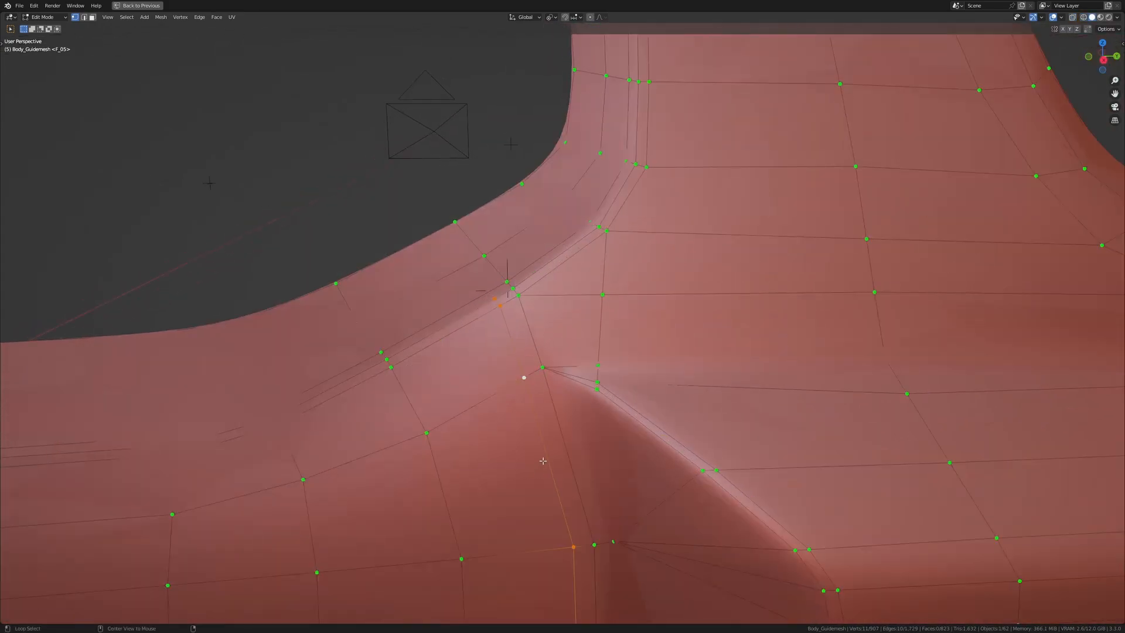
{"action": "scroll", "coordinate": [580, 458], "scroll_direction": "up", "scroll_amount": 2}
{"action": "key", "text": "g"}
{"action": "key", "text": "g"}
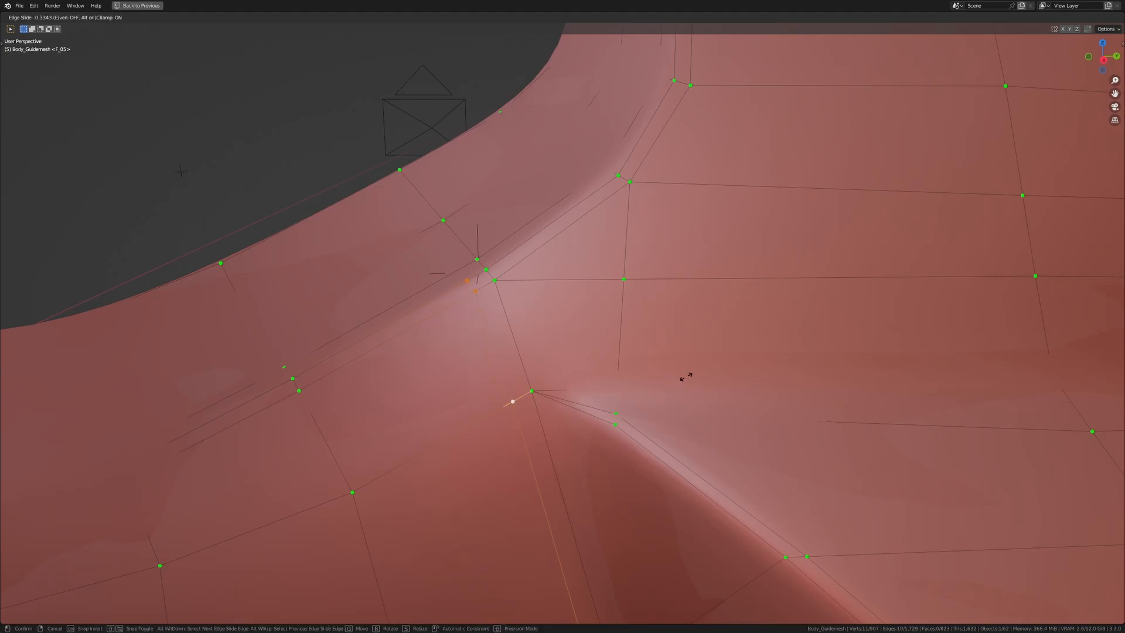
{"action": "left_click", "coordinate": [686, 377]}
{"action": "scroll", "coordinate": [674, 387], "scroll_direction": "down", "scroll_amount": 5}
{"action": "key", "text": "alt+a"}
{"action": "key", "text": "Tab"}
{"action": "middle_click_drag", "start_coordinate": [624, 455], "coordinate": [578, 335], "text": "shift"}
{"action": "scroll", "coordinate": [577, 335], "scroll_direction": "up", "scroll_amount": 2}
{"action": "key", "text": "Tab"}
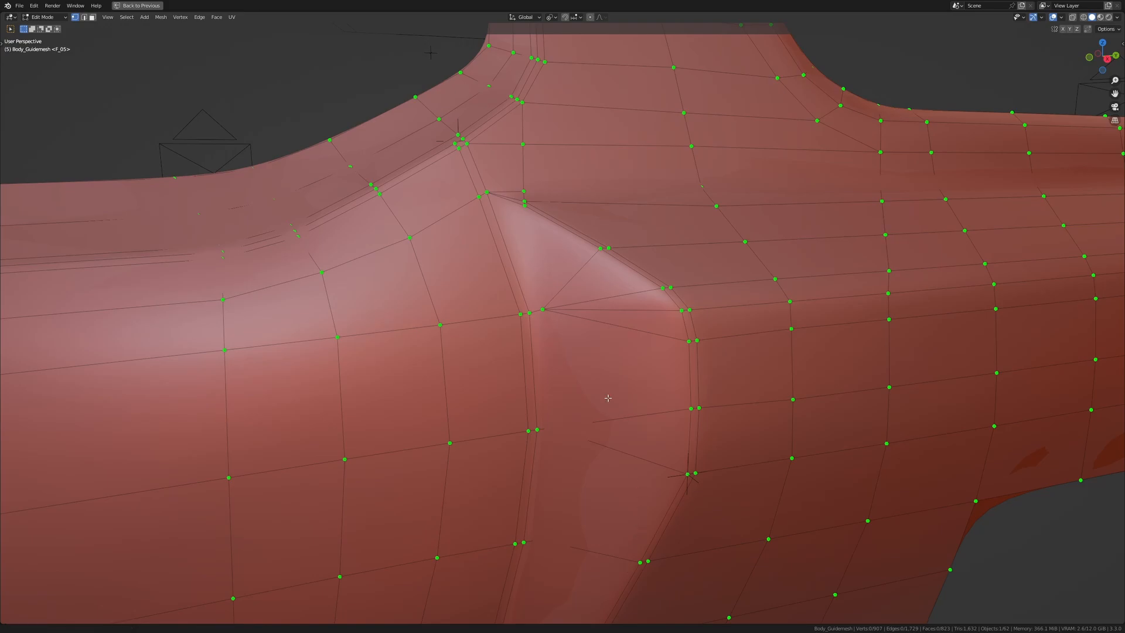
Step: Start a knife cut on the recess side of the rear fender crease, from the crease's upper tip around its upper corner
{"action": "scroll", "coordinate": [589, 434], "scroll_direction": "up", "scroll_amount": 3}
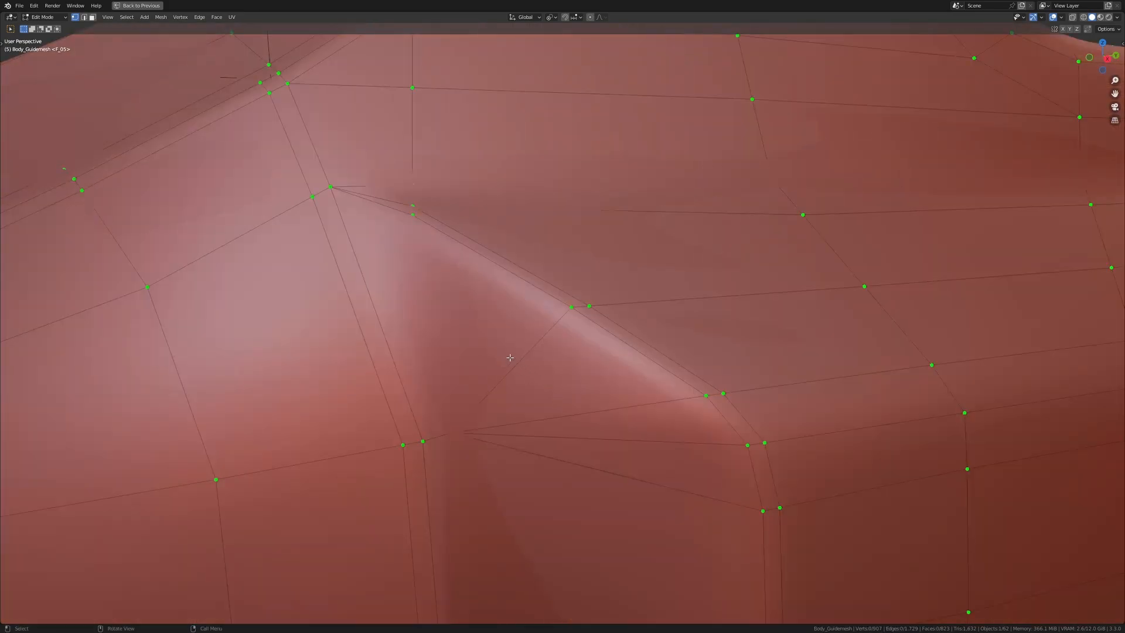
{"action": "key", "text": "k"}
{"action": "left_click", "coordinate": [451, 432]}
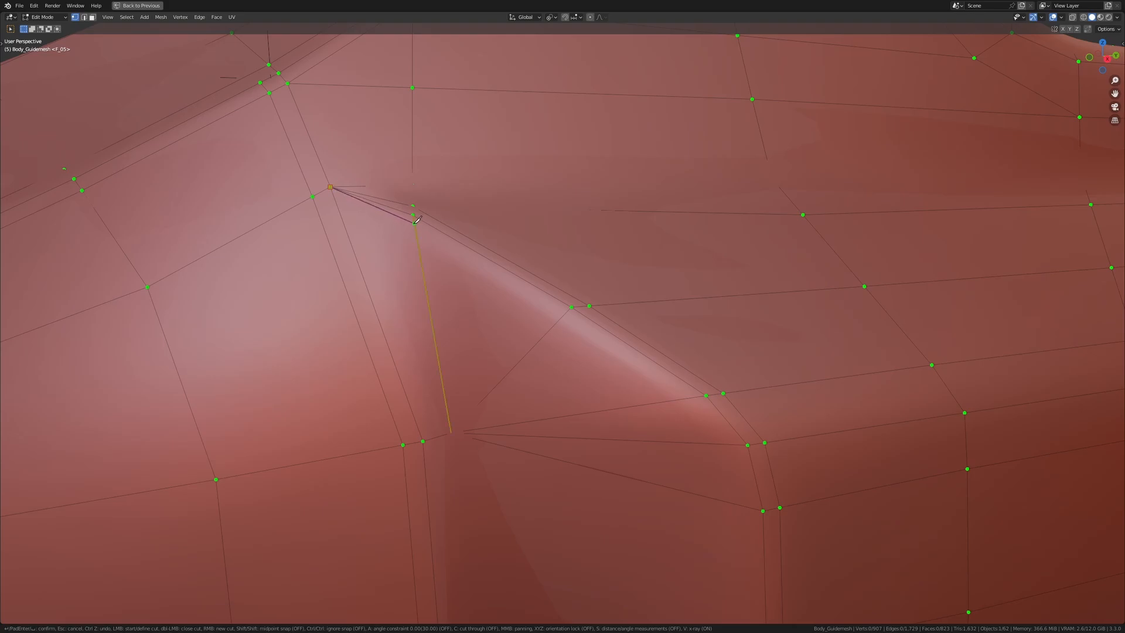
{"action": "left_click", "coordinate": [562, 316]}
{"action": "left_click", "coordinate": [685, 399]}
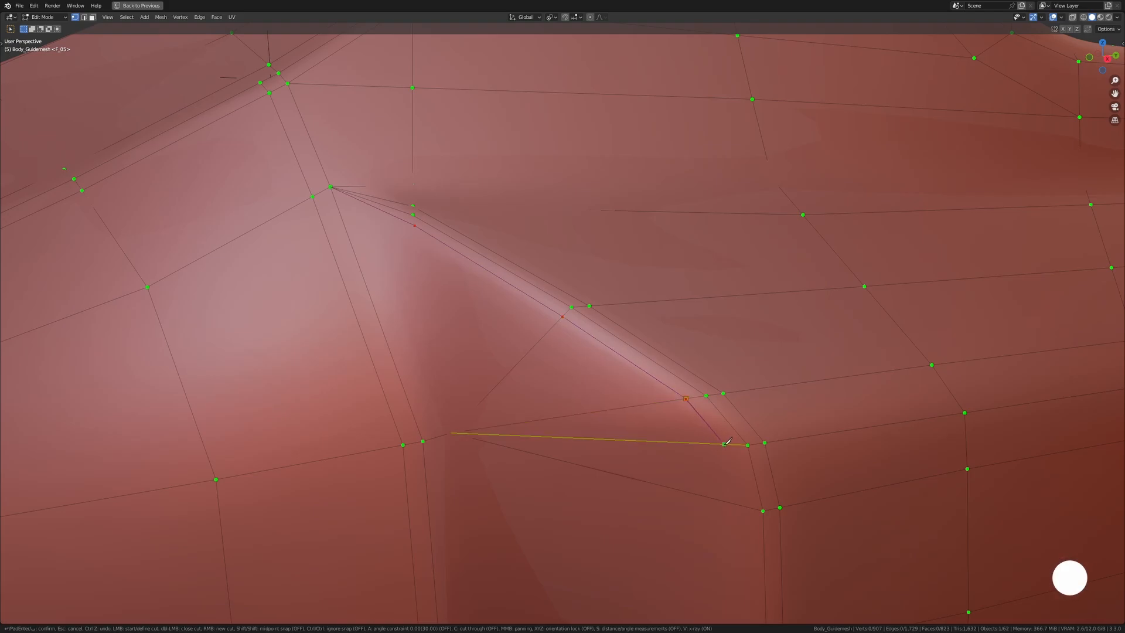
{"action": "left_click", "coordinate": [724, 444]}
Step: Continue the knife cut down the recess side of the fender crease, past the body-line corner to the second row below
{"action": "middle_click_drag", "start_coordinate": [747, 504], "coordinate": [697, 228]}
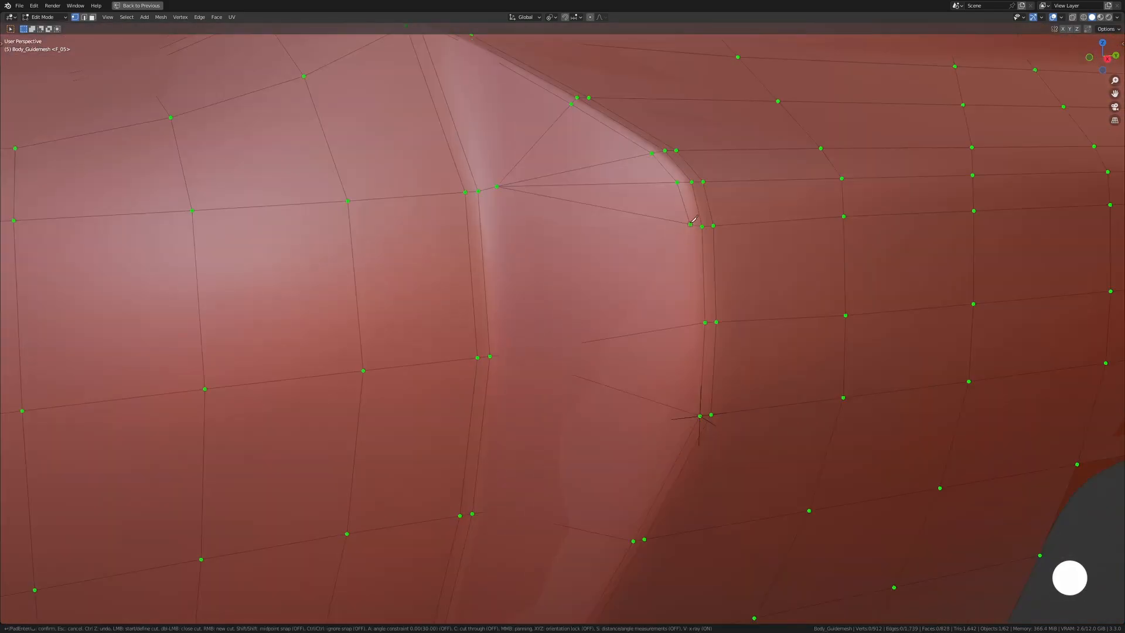
{"action": "left_click", "coordinate": [695, 325]}
{"action": "left_click", "coordinate": [691, 412]}
{"action": "middle_click_drag", "start_coordinate": [691, 413], "coordinate": [803, 94], "text": "shift"}
{"action": "left_click", "coordinate": [726, 225]}
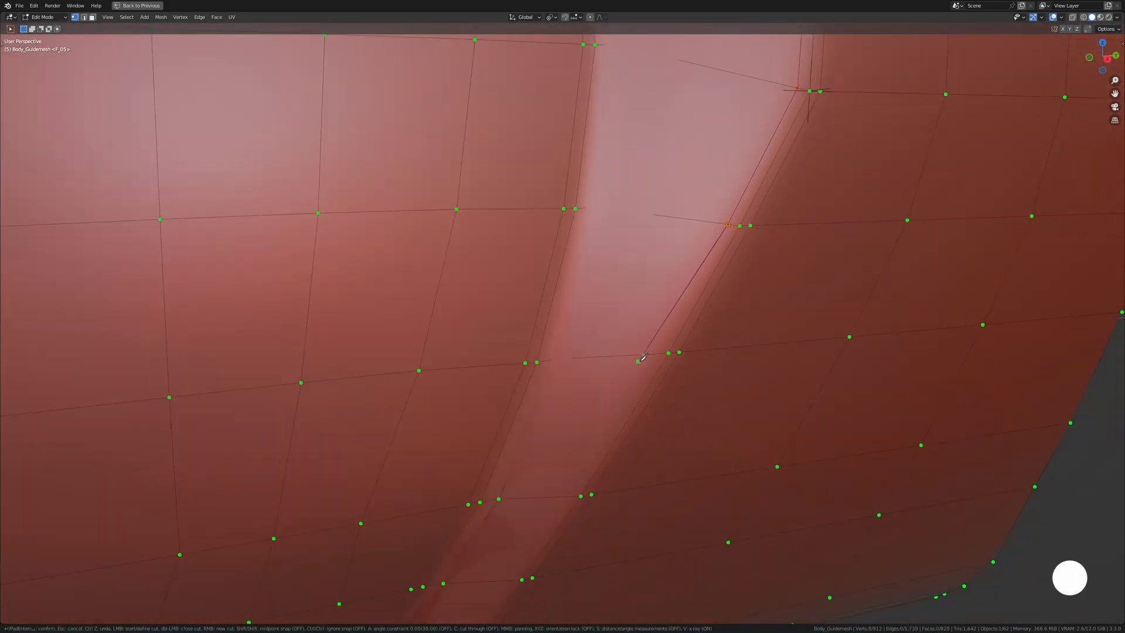
{"action": "left_click", "coordinate": [653, 349]}
{"action": "key", "text": "Return"}
Step: Extend the supporting cut along the recess side of the fender crease down the next three edge rows
{"action": "scroll", "coordinate": [667, 370], "scroll_direction": "down", "scroll_amount": 2}
{"action": "scroll", "coordinate": [668, 371], "scroll_direction": "up", "scroll_amount": 2}
{"action": "middle_click_drag", "start_coordinate": [667, 370], "coordinate": [709, 264], "text": "shift"}
{"action": "key", "text": "k"}
{"action": "left_click", "coordinate": [771, 142]}
{"action": "left_click", "coordinate": [679, 294]}
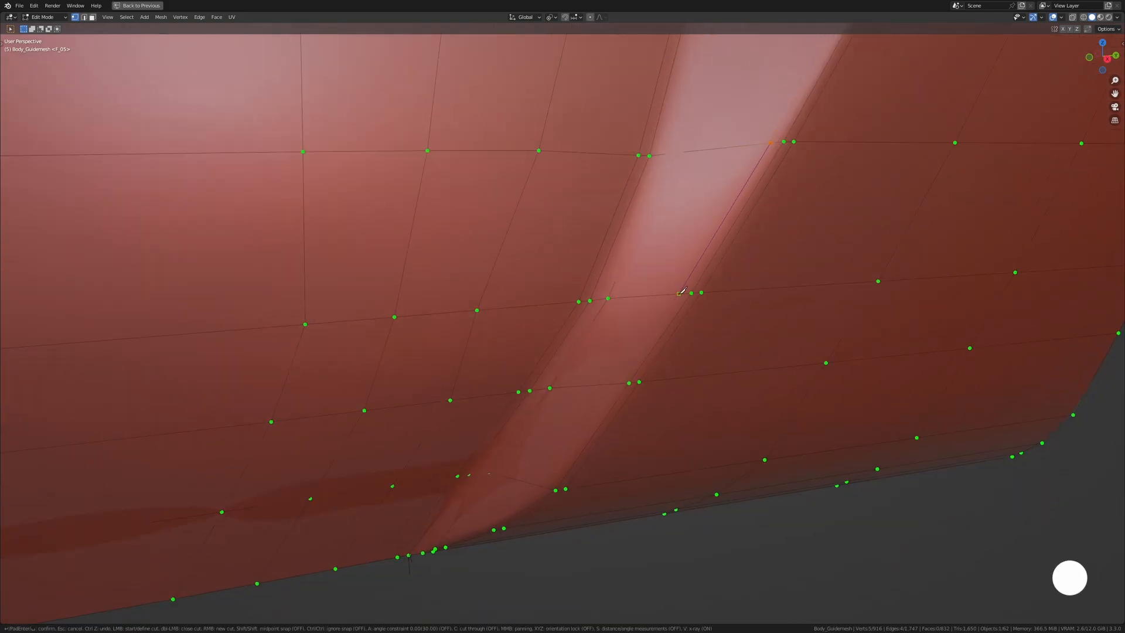
{"action": "left_click", "coordinate": [616, 383]}
{"action": "left_click", "coordinate": [543, 486]}
{"action": "key", "text": "Return"}
Step: Knife-cut the last supporting segment from the cut's lower end to the recess's narrow tip near the sill
{"action": "scroll", "coordinate": [540, 471], "scroll_direction": "up", "scroll_amount": 4}
{"action": "middle_click_drag", "start_coordinate": [540, 471], "coordinate": [635, 342], "text": "shift"}
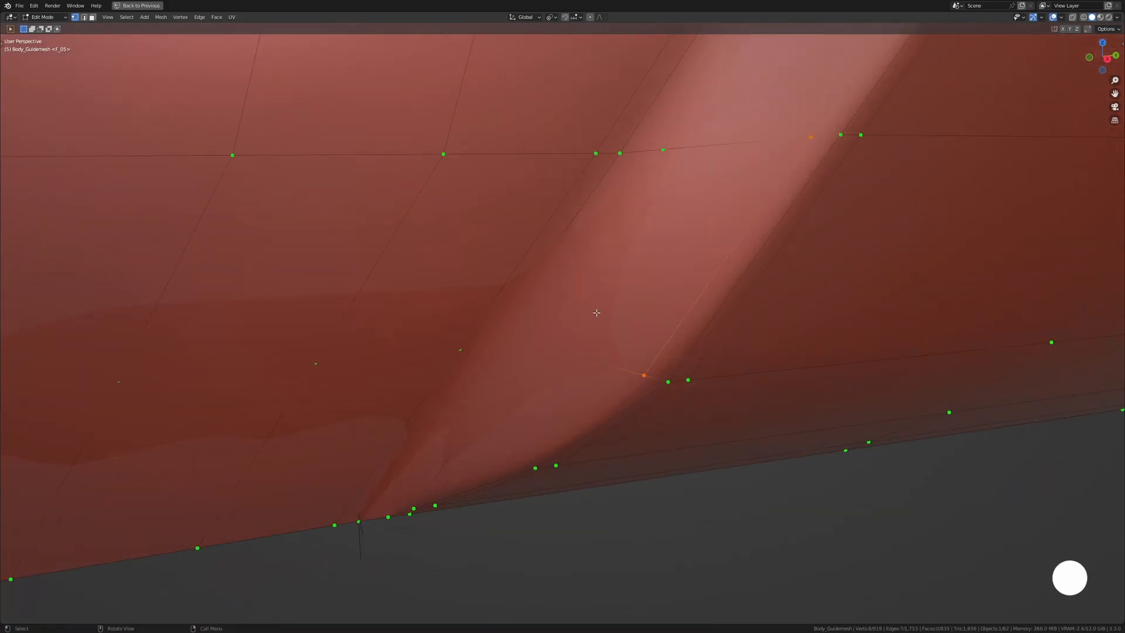
{"action": "key", "text": "k"}
{"action": "left_click", "coordinate": [644, 374]}
{"action": "left_click", "coordinate": [427, 492]}
{"action": "key", "text": "Return"}
Step: Cut from the new segment's middle to the lower crease vertex, slide the new vertex toward the crease and check the smoothed surface
{"action": "key", "text": "k"}
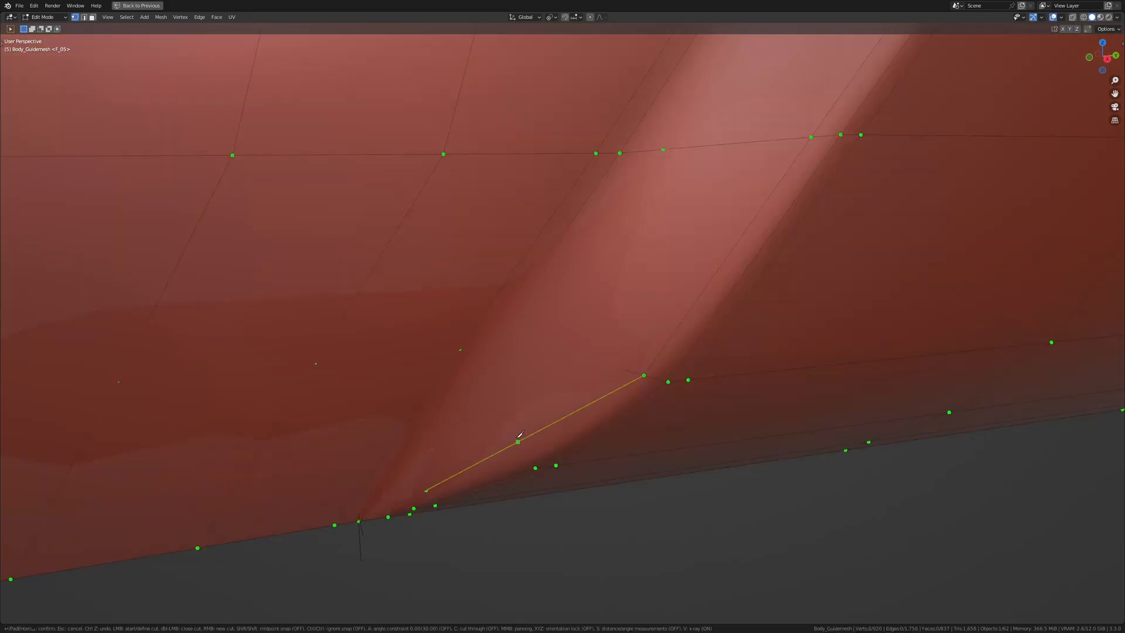
{"action": "left_click", "coordinate": [517, 441]}
{"action": "left_click", "coordinate": [535, 466]}
{"action": "key", "text": "Return"}
{"action": "key", "text": "g"}
{"action": "key", "text": "g"}
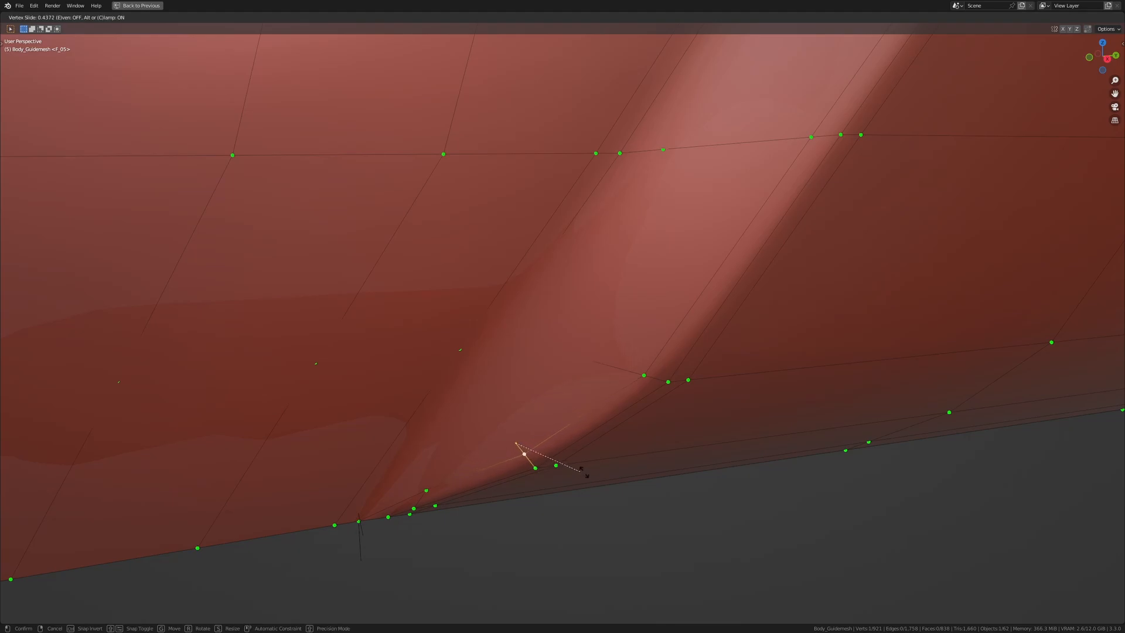
{"action": "left_click", "coordinate": [583, 472]}
{"action": "key", "text": "a"}
{"action": "key", "text": "alt+a"}
{"action": "scroll", "coordinate": [540, 442], "scroll_direction": "down", "scroll_amount": 3}
{"action": "key", "text": "Tab"}
{"action": "middle_click_drag", "start_coordinate": [540, 442], "coordinate": [576, 396]}
Step: Dissolve the two surplus edges fanning across the recess to the fender crease's upper corner and inspect the smoothed body
{"action": "key", "text": "Tab"}
{"action": "scroll", "coordinate": [588, 392], "scroll_direction": "up", "scroll_amount": 3}
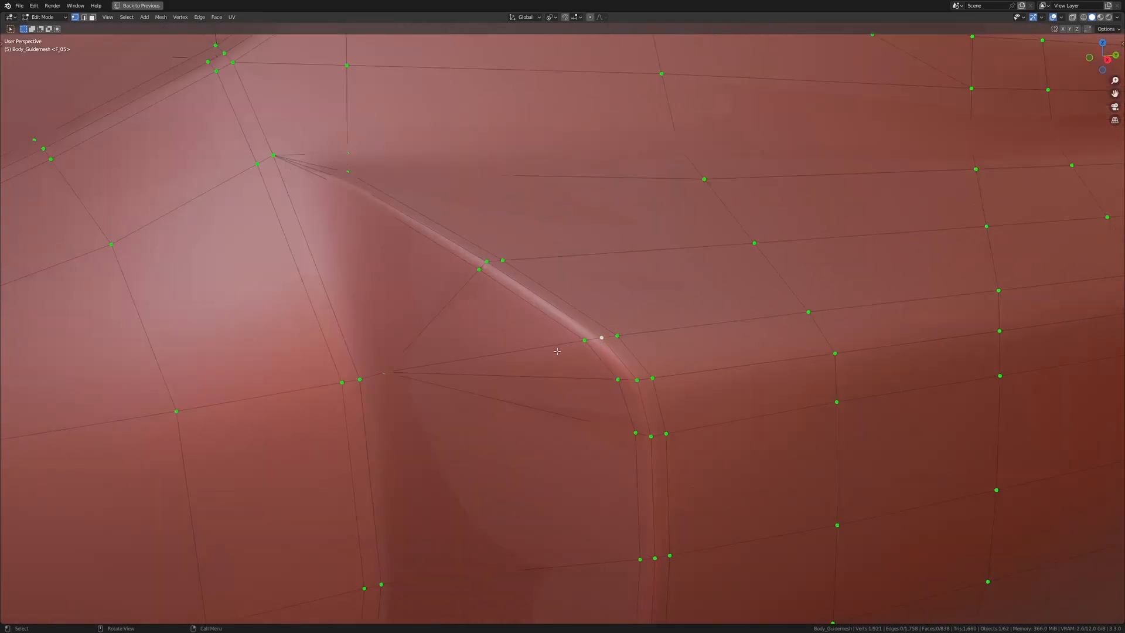
{"action": "right_click", "coordinate": [620, 372]}
{"action": "left_click", "coordinate": [620, 372]}
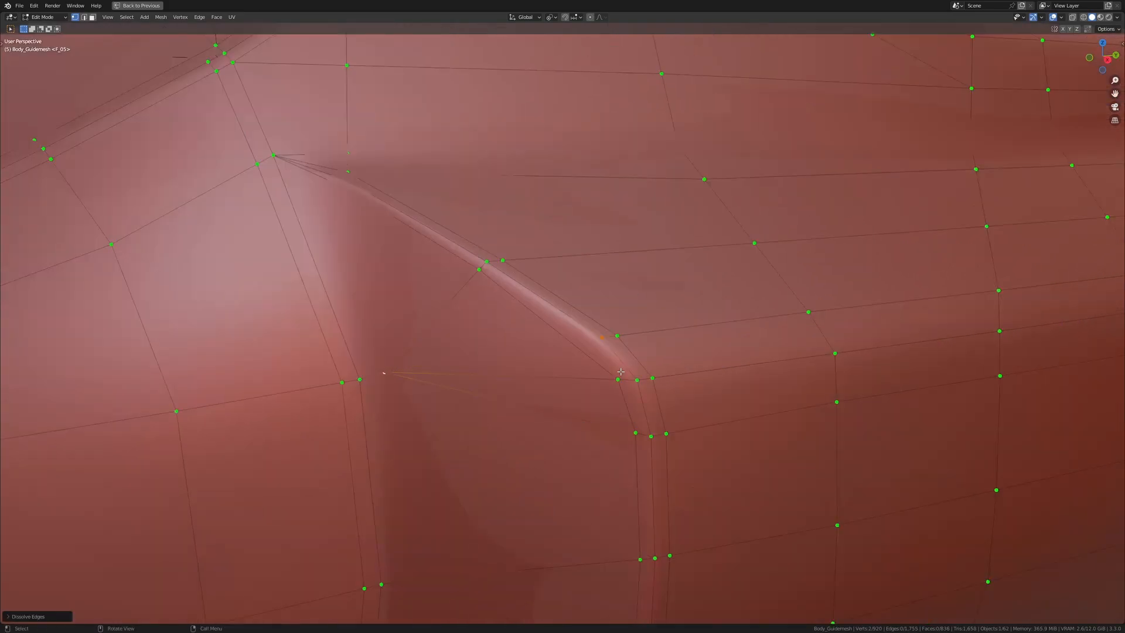
{"action": "left_click", "coordinate": [391, 375]}
{"action": "key", "text": "Tab"}
{"action": "middle_click_drag", "start_coordinate": [569, 310], "coordinate": [578, 371]}
{"action": "middle_click_drag", "start_coordinate": [534, 324], "coordinate": [514, 406]}
{"action": "scroll", "coordinate": [609, 431], "scroll_direction": "down", "scroll_amount": 6}
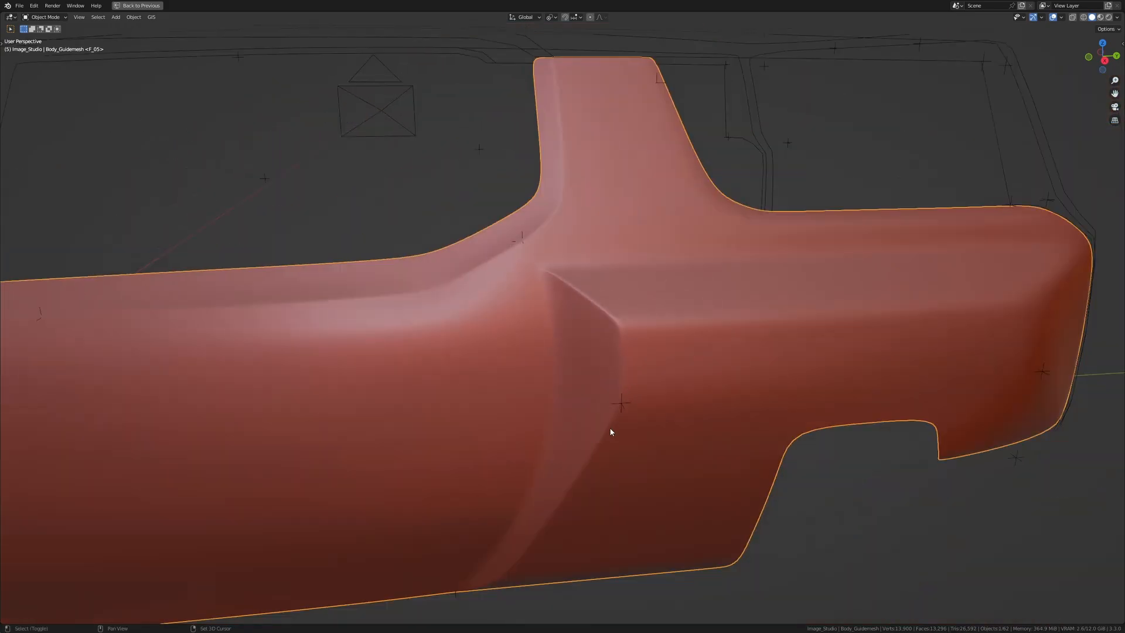
{"action": "middle_click_drag", "start_coordinate": [610, 432], "coordinate": [616, 386]}
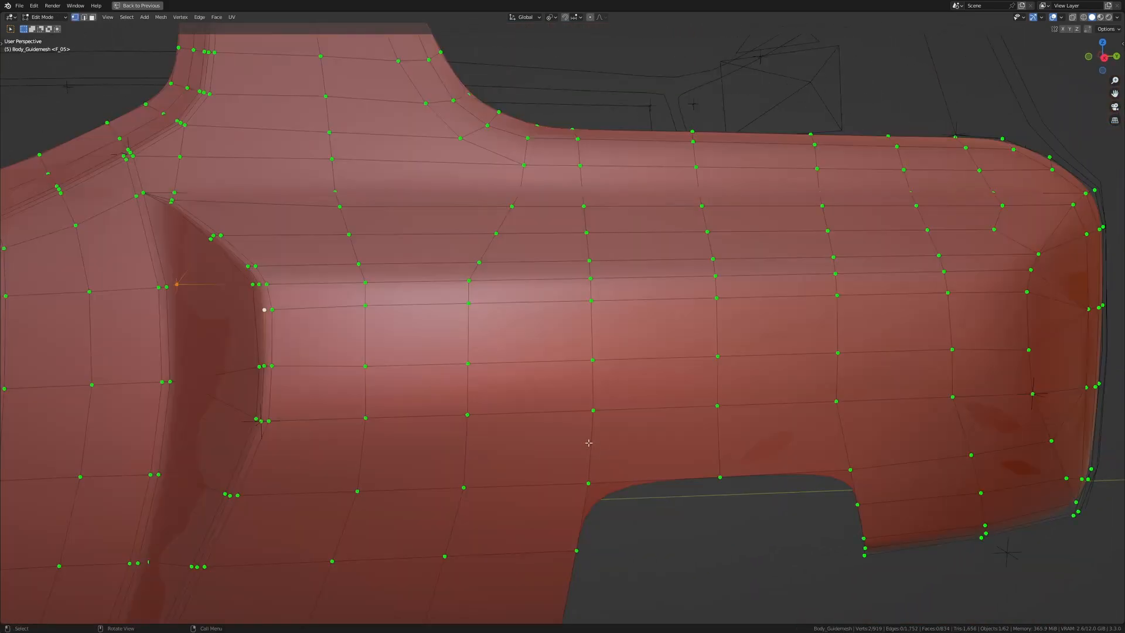
Step: Add an even-slid supporting edge loop just above the rear fender's horizontal body line
{"action": "mouse_move", "coordinate": [588, 444]}
{"action": "middle_mouse_down"}
{"action": "mouse_move", "coordinate": [638, 434]}
{"action": "mouse_move", "coordinate": [594, 440]}
{"action": "middle_mouse_up"}
{"action": "scroll", "coordinate": [583, 442], "scroll_direction": "up", "scroll_amount": 2}
{"action": "key", "text": "ctrl+r"}
{"action": "left_click", "coordinate": [338, 384]}
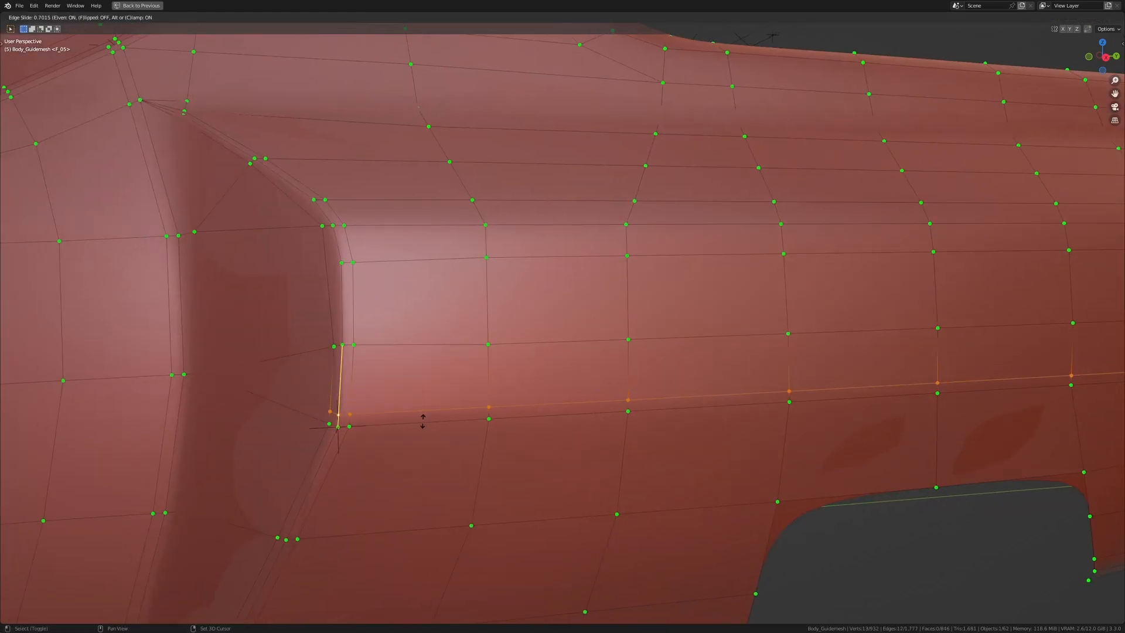
{"action": "left_click", "coordinate": [503, 466]}
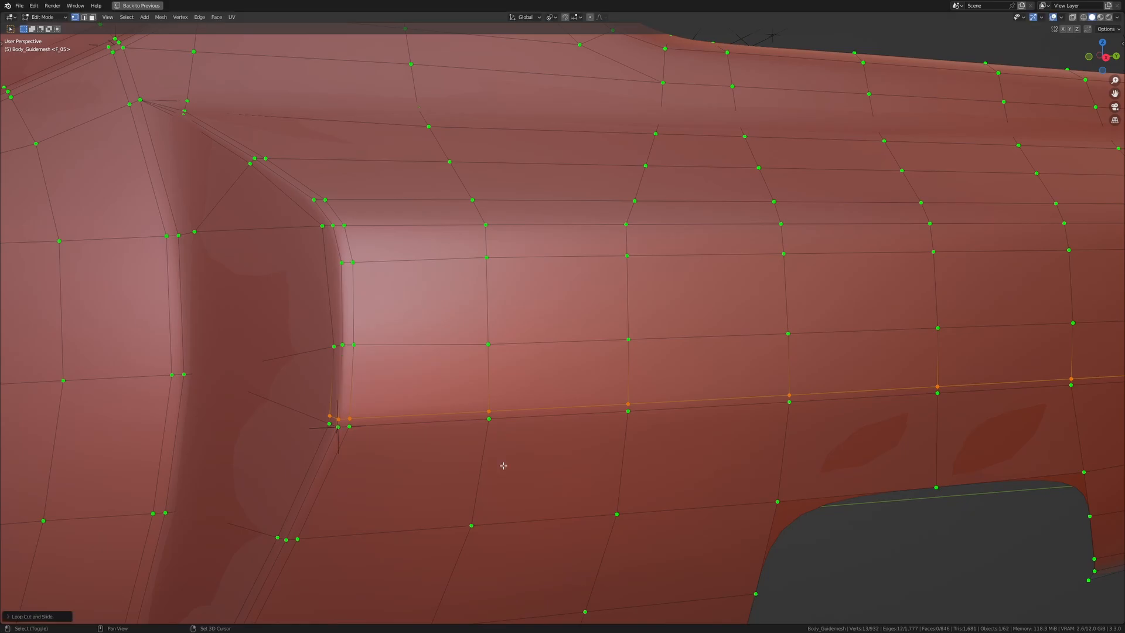
Step: Remove the loop's end on the recess side and merge its remaining crease vertex into the body-line crossing vertex below
{"action": "middle_click_drag", "start_coordinate": [408, 455], "coordinate": [462, 447], "text": "shift"}
{"action": "left_click", "coordinate": [386, 407]}
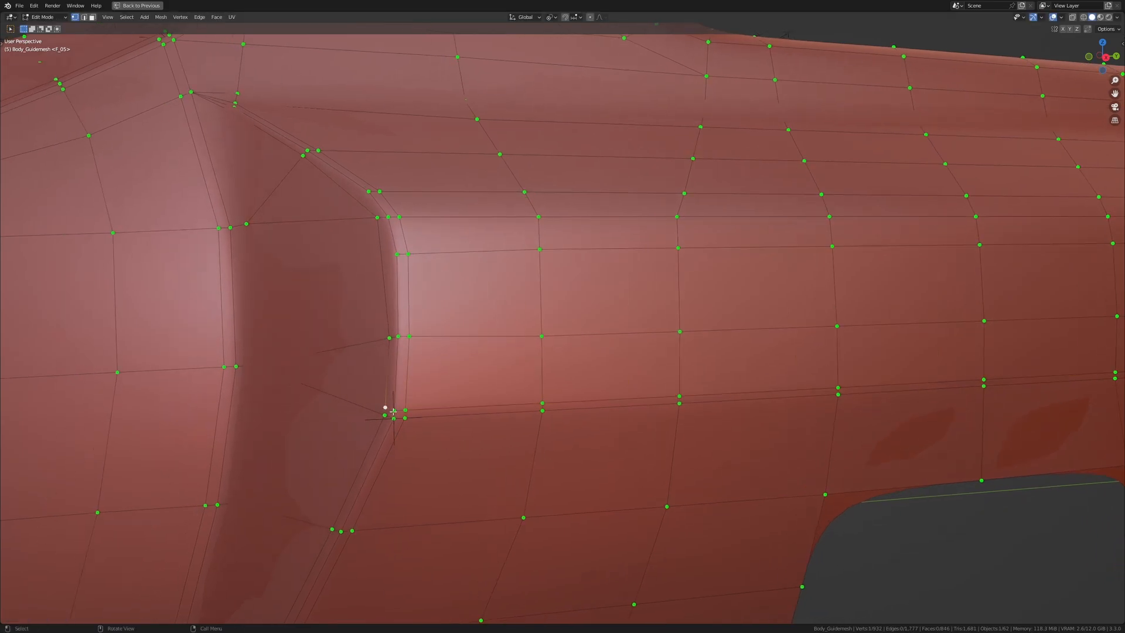
{"action": "key", "text": "x"}
{"action": "left_click", "coordinate": [486, 430]}
{"action": "left_click", "coordinate": [394, 411]}
{"action": "key", "text": "m"}
{"action": "left_click", "coordinate": [489, 452]}
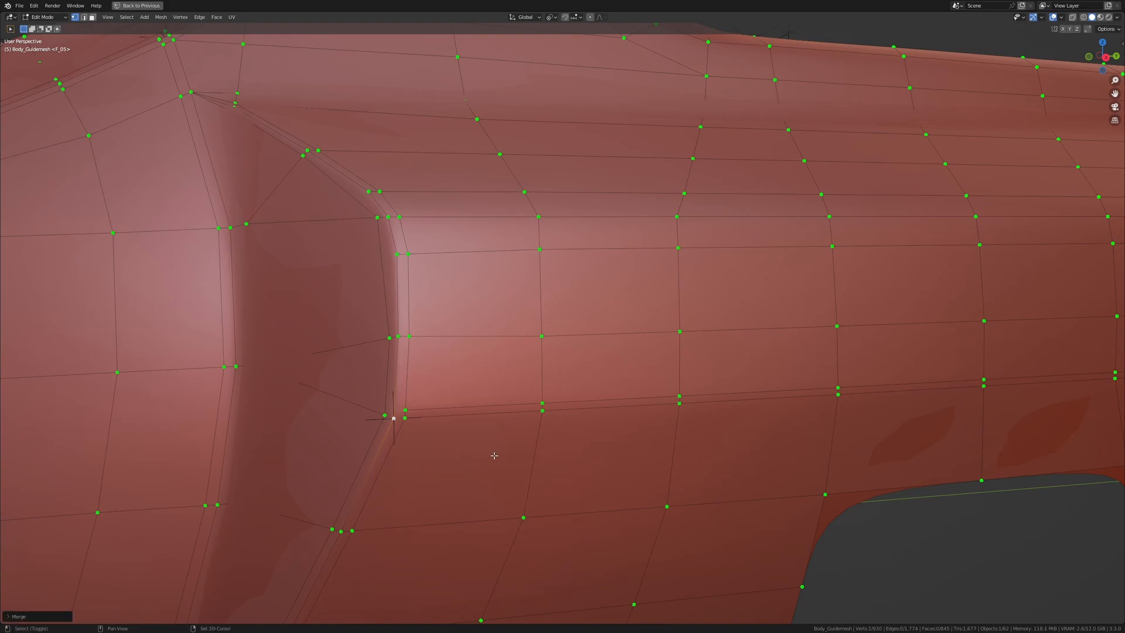
Step: Dissolve the loop's edges from the rear corner crease to the rear border
{"action": "scroll", "coordinate": [603, 459], "scroll_direction": "down", "scroll_amount": 2}
{"action": "middle_click_drag", "start_coordinate": [756, 454], "coordinate": [522, 462], "text": "shift"}
{"action": "scroll", "coordinate": [521, 462], "scroll_direction": "up", "scroll_amount": 2}
{"action": "left_click", "coordinate": [613, 380]}
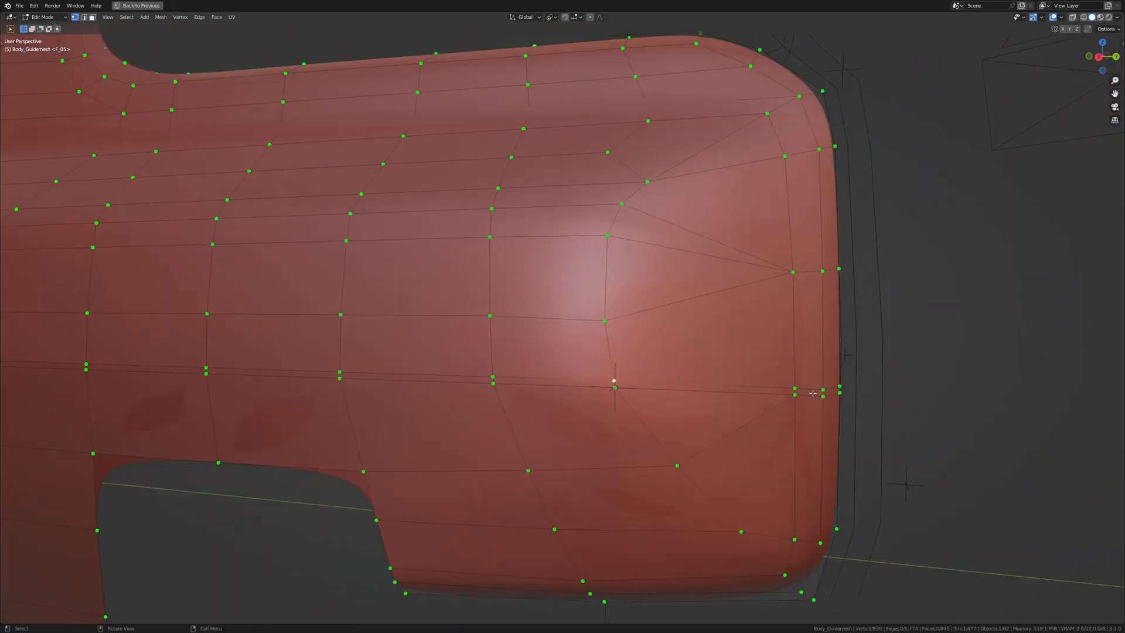
{"action": "left_click", "coordinate": [839, 385], "text": "ctrl"}
{"action": "right_click", "coordinate": [839, 386]}
{"action": "left_click", "coordinate": [858, 405]}
Step: Add a second supporting edge loop just below the fender's body line, using even and flipped sliding
{"action": "scroll", "coordinate": [642, 429], "scroll_direction": "up", "scroll_amount": 5}
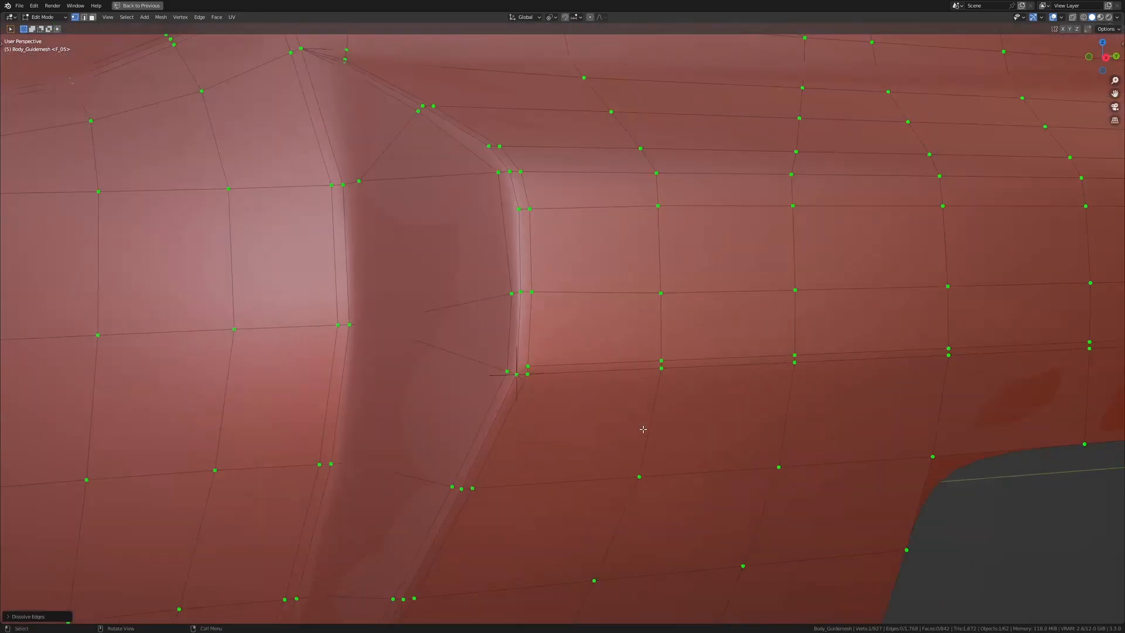
{"action": "scroll", "coordinate": [642, 429], "scroll_direction": "up", "scroll_amount": 2}
{"action": "key", "text": "ctrl+r"}
{"action": "left_click", "coordinate": [643, 429]}
{"action": "key", "text": "e"}
{"action": "key", "text": "f"}
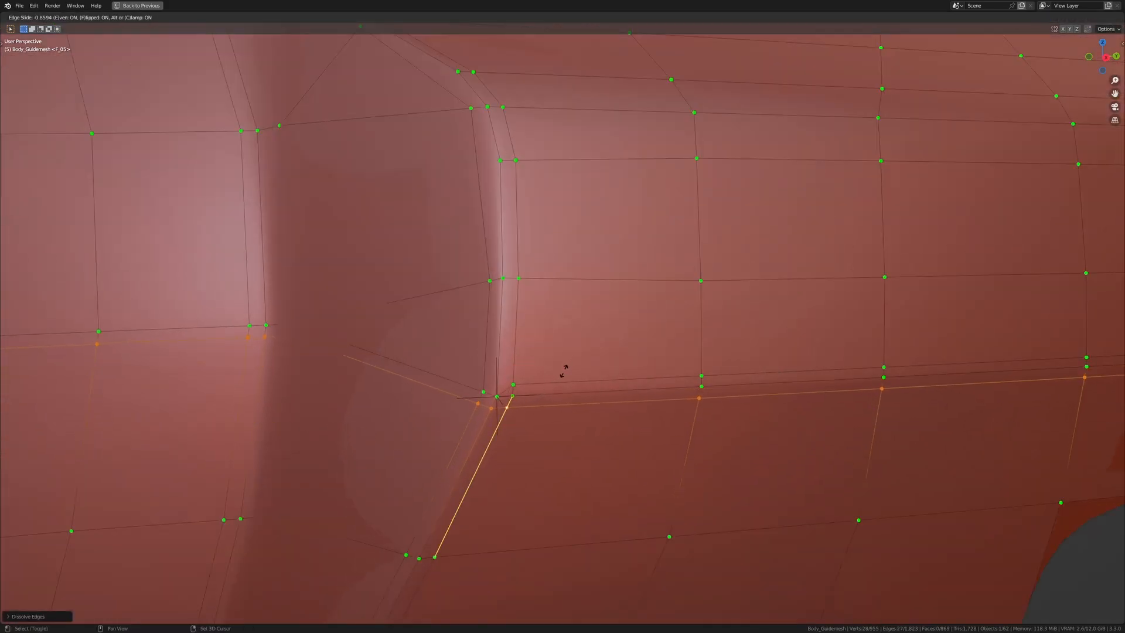
{"action": "left_click", "coordinate": [563, 373]}
Step: Dissolve the lower loop's portion across the recess and door, and merge its end into the crease's crossing vertex using At Last
{"action": "key", "text": "shift+z"}
{"action": "scroll", "coordinate": [650, 398], "scroll_direction": "down", "scroll_amount": 3}
{"action": "middle_click_drag", "start_coordinate": [820, 404], "coordinate": [588, 432], "text": "shift"}
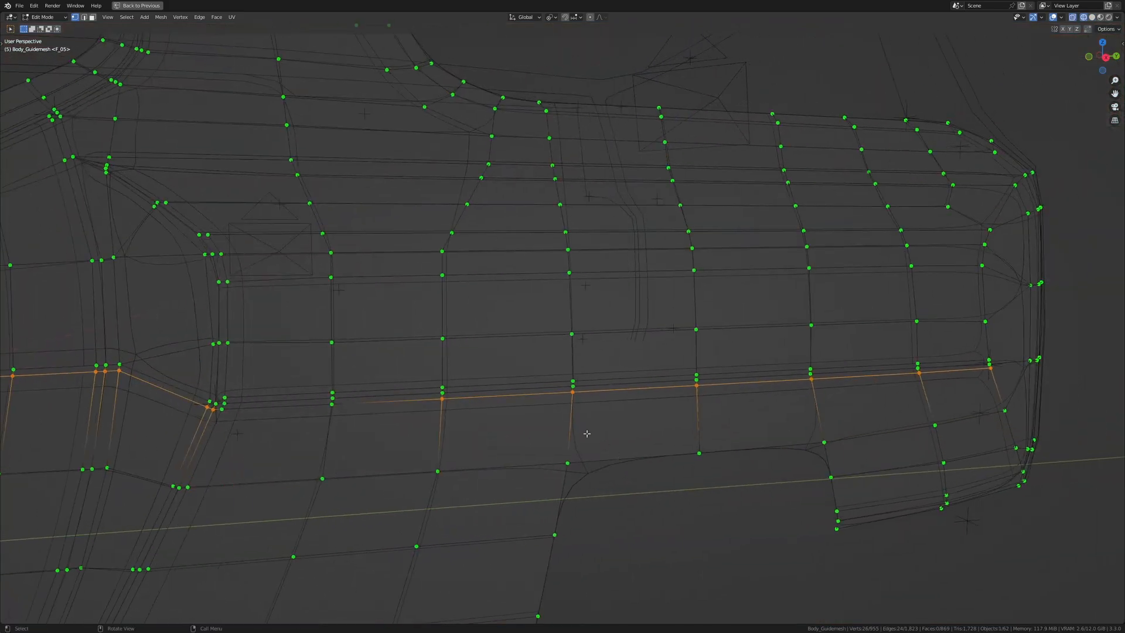
{"action": "left_click_drag", "start_coordinate": [372, 314], "coordinate": [910, 560], "text": "ctrl"}
{"action": "middle_click_drag", "start_coordinate": [932, 495], "coordinate": [626, 374], "text": "shift"}
{"action": "scroll", "coordinate": [626, 374], "scroll_direction": "up", "scroll_amount": 3}
{"action": "left_click_drag", "start_coordinate": [625, 374], "coordinate": [1059, 566], "text": "ctrl"}
{"action": "scroll", "coordinate": [457, 462], "scroll_direction": "down", "scroll_amount": 2}
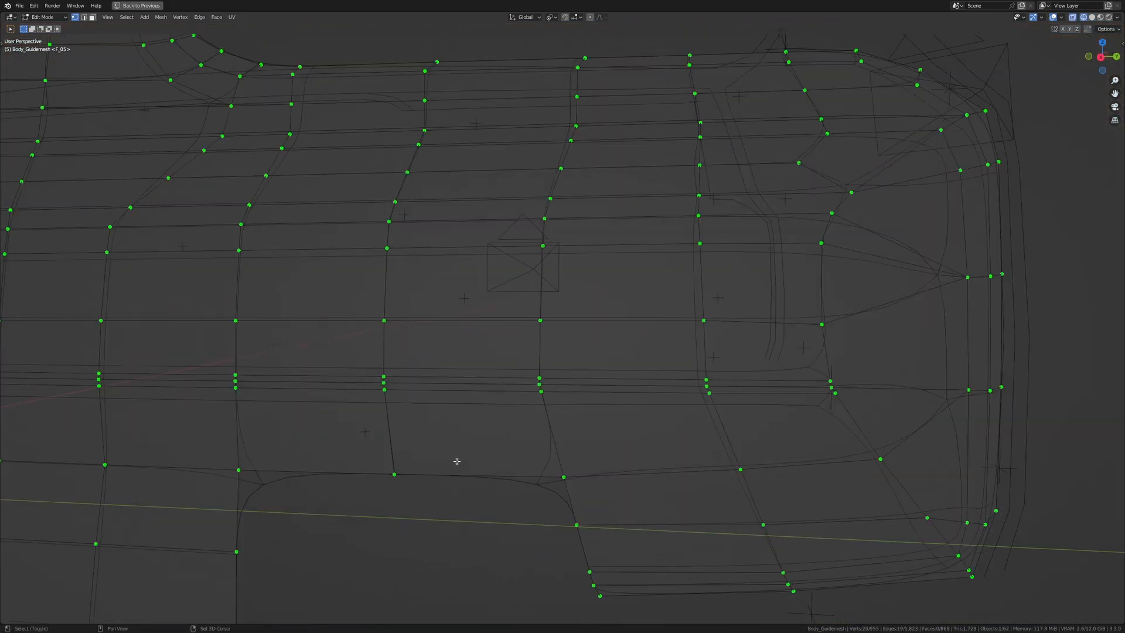
{"action": "middle_click_drag", "start_coordinate": [457, 462], "coordinate": [925, 457], "text": "shift"}
{"action": "key", "text": "shift+z"}
{"action": "scroll", "coordinate": [711, 462], "scroll_direction": "up", "scroll_amount": 4}
{"action": "mouse_move", "coordinate": [528, 461]}
{"action": "middle_mouse_down", "text": "shift"}
{"action": "mouse_move", "coordinate": [711, 462]}
{"action": "mouse_move", "coordinate": [531, 487]}
{"action": "middle_mouse_up", "text": "shift"}
{"action": "key", "text": "x"}
{"action": "left_click", "coordinate": [709, 466]}
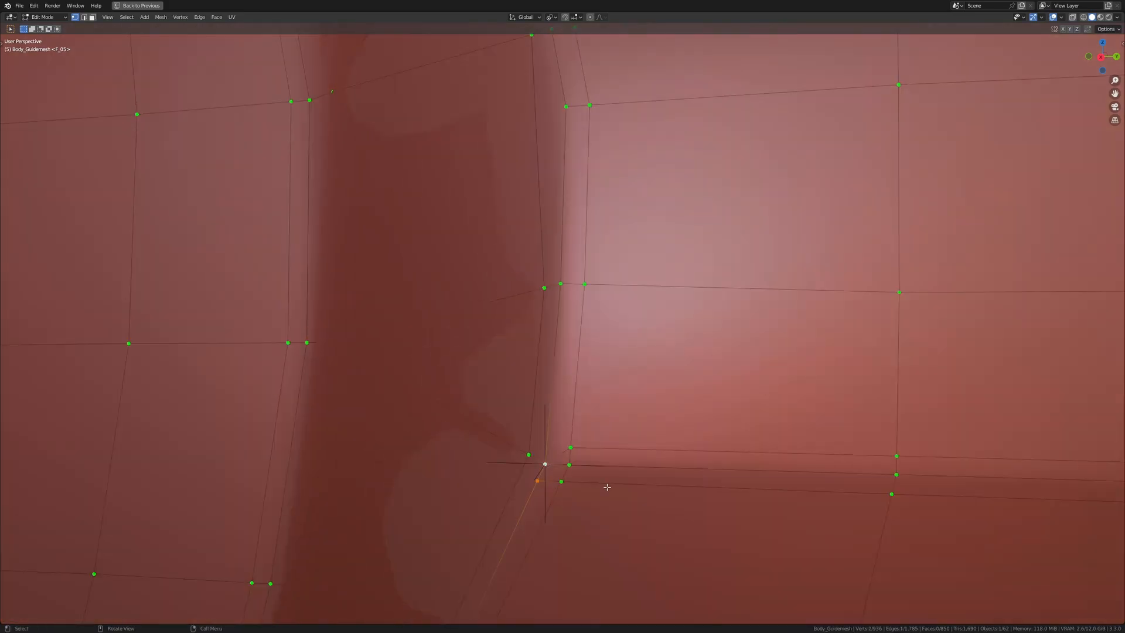
{"action": "key", "text": "m"}
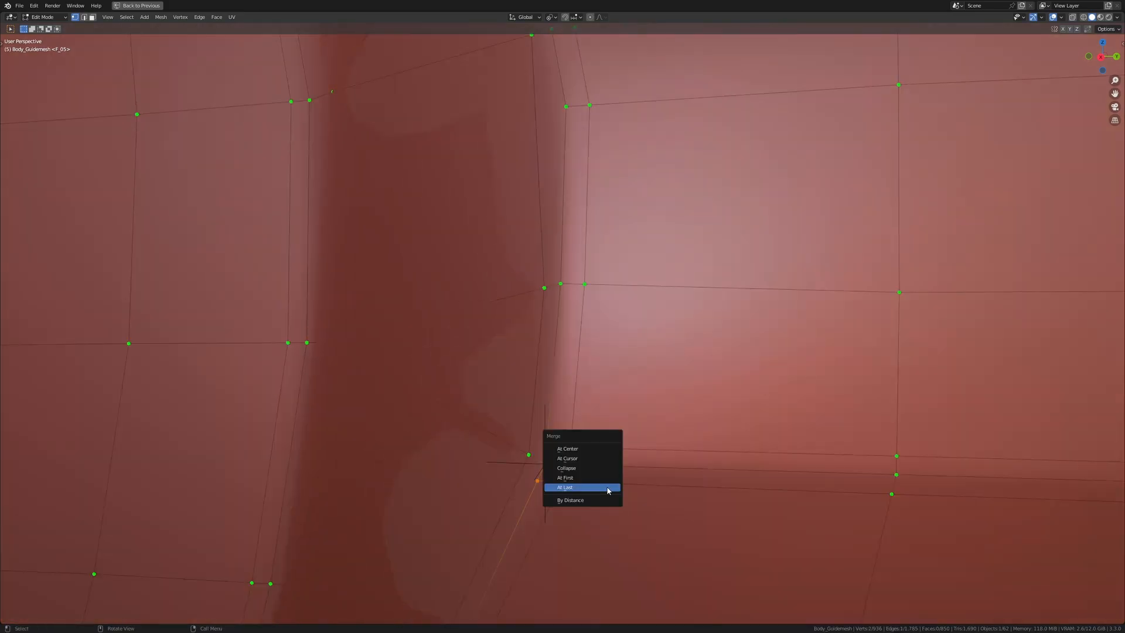
{"action": "left_click", "coordinate": [608, 489]}
Step: Add an even, flipped supporting edge loop just in front of the rear corner crease
{"action": "scroll", "coordinate": [607, 489], "scroll_direction": "down", "scroll_amount": 6}
{"action": "middle_click_drag", "start_coordinate": [843, 509], "coordinate": [850, 533]}
{"action": "middle_click_drag", "start_coordinate": [750, 193], "coordinate": [618, 406], "text": "shift"}
{"action": "scroll", "coordinate": [618, 407], "scroll_direction": "up", "scroll_amount": 1}
{"action": "middle_click_drag", "start_coordinate": [731, 325], "coordinate": [353, 386], "text": "shift"}
{"action": "middle_click_drag", "start_coordinate": [912, 550], "coordinate": [516, 419], "text": "shift"}
{"action": "key", "text": "ctrl+r"}
{"action": "left_click", "coordinate": [408, 326]}
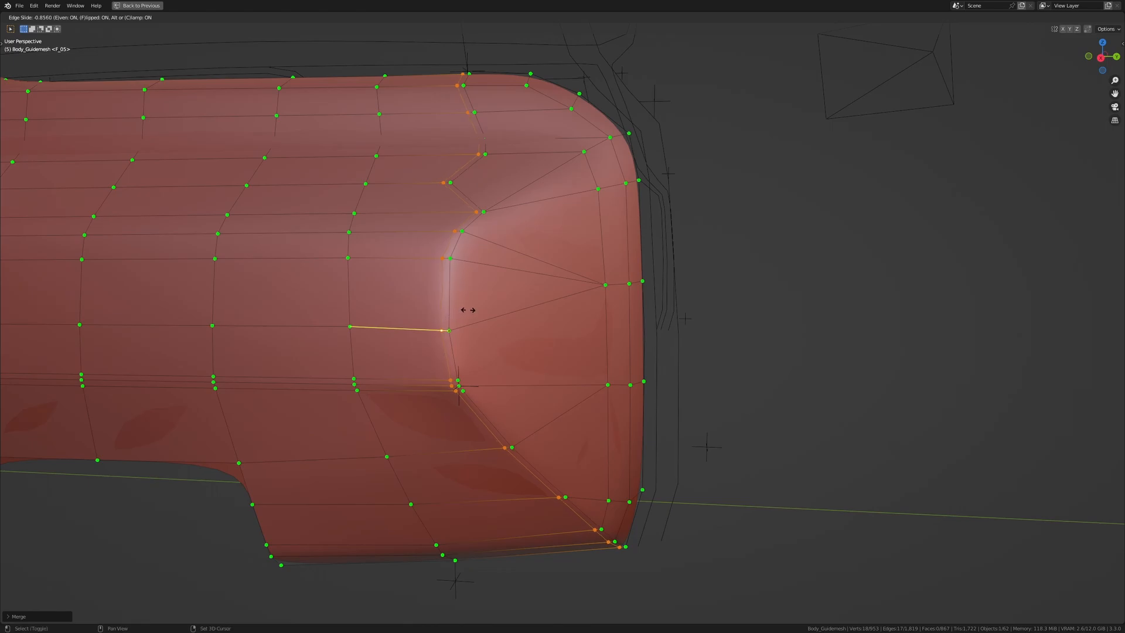
{"action": "left_click", "coordinate": [464, 308], "text": "shift"}
Step: Keep only the new loop's upper portion selected in wireframe and dissolve those edges above the corner crease
{"action": "middle_click_drag", "start_coordinate": [464, 309], "coordinate": [447, 321], "text": "shift"}
{"action": "key", "text": "shift+z"}
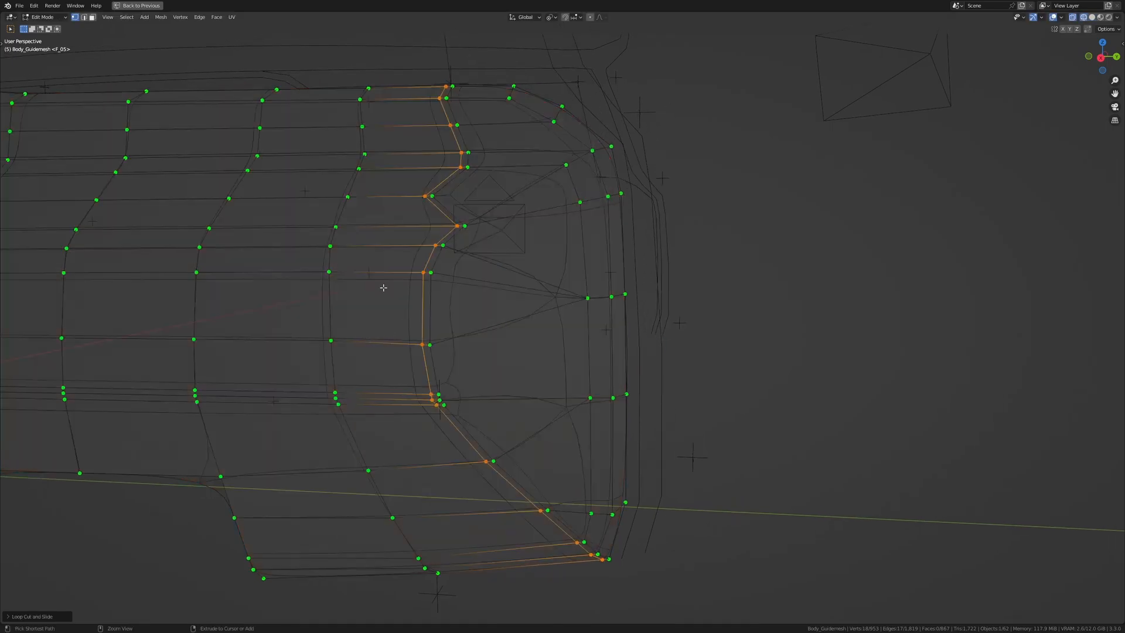
{"action": "left_click_drag", "start_coordinate": [361, 260], "coordinate": [754, 624], "text": "ctrl"}
{"action": "left_click_drag", "start_coordinate": [401, 240], "coordinate": [473, 312], "text": "ctrl"}
{"action": "scroll", "coordinate": [519, 410], "scroll_direction": "up", "scroll_amount": 4}
{"action": "middle_click_drag", "start_coordinate": [473, 312], "coordinate": [484, 432], "text": "shift"}
{"action": "key", "text": "x"}
{"action": "left_click", "coordinate": [610, 442]}
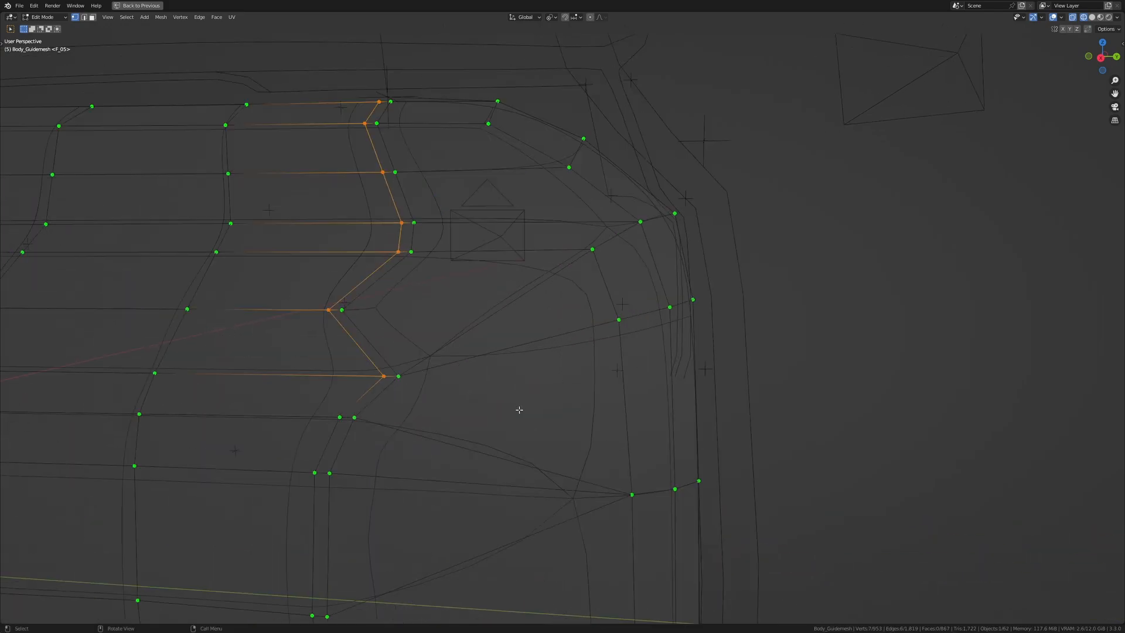
Step: Knife-cut a supporting edge from the loop's loose end along the diagonal crease and up to the outer top border
{"action": "key", "text": "shift+z"}
{"action": "middle_click_drag", "start_coordinate": [555, 396], "coordinate": [558, 409], "text": "shift"}
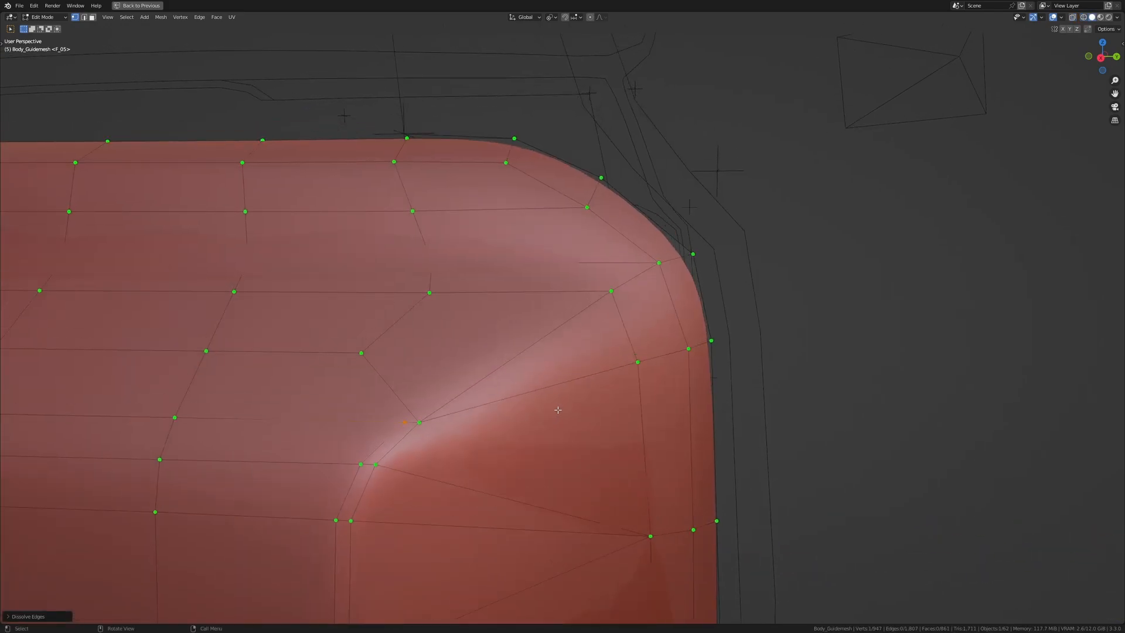
{"action": "left_click", "coordinate": [508, 405]}
{"action": "key", "text": "k"}
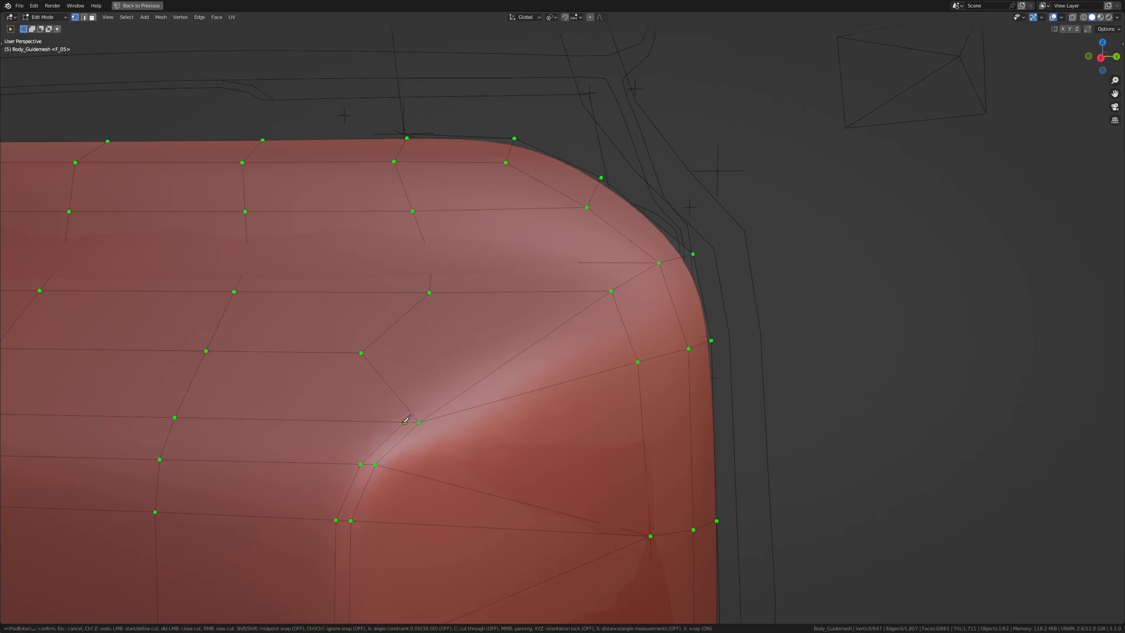
{"action": "left_click", "coordinate": [404, 420]}
{"action": "left_click", "coordinate": [640, 262]}
{"action": "key", "text": "Return"}
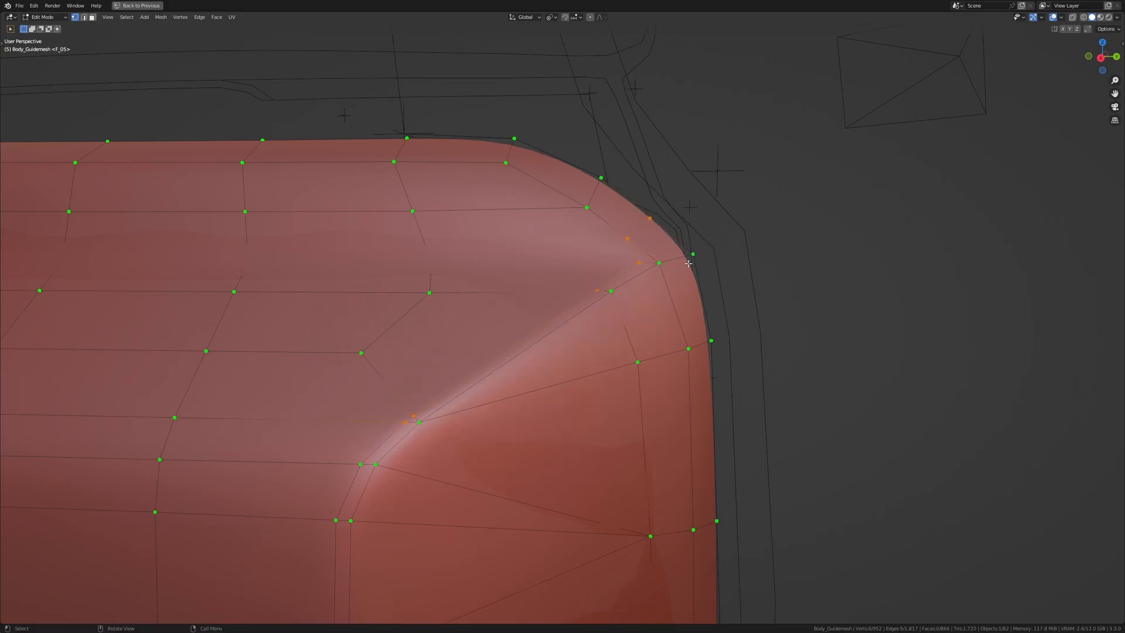
Step: Try to reposition the cut's two uppermost vertices against the reference photo in the camera view
{"action": "key", "text": "KP_0"}
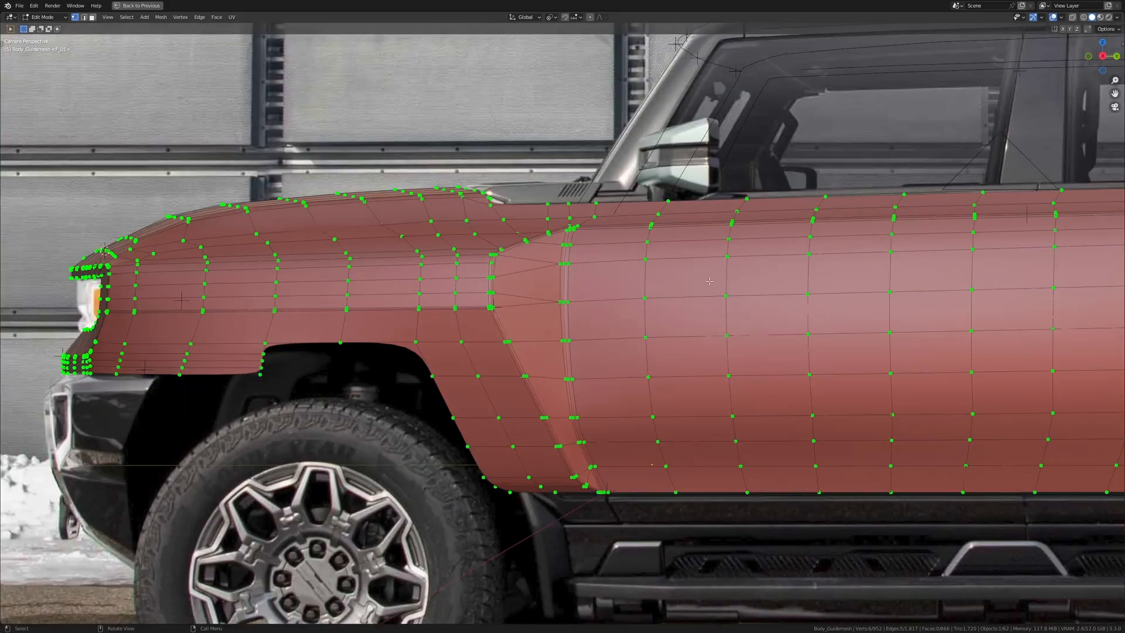
{"action": "scroll", "coordinate": [688, 264], "scroll_direction": "down", "scroll_amount": 1}
{"action": "middle_click_drag", "start_coordinate": [688, 264], "coordinate": [147, 314], "text": "shift"}
{"action": "middle_click_drag", "start_coordinate": [730, 351], "coordinate": [424, 420], "text": "shift"}
{"action": "scroll", "coordinate": [425, 419], "scroll_direction": "up", "scroll_amount": 6}
{"action": "scroll", "coordinate": [678, 372], "scroll_direction": "up", "scroll_amount": 5}
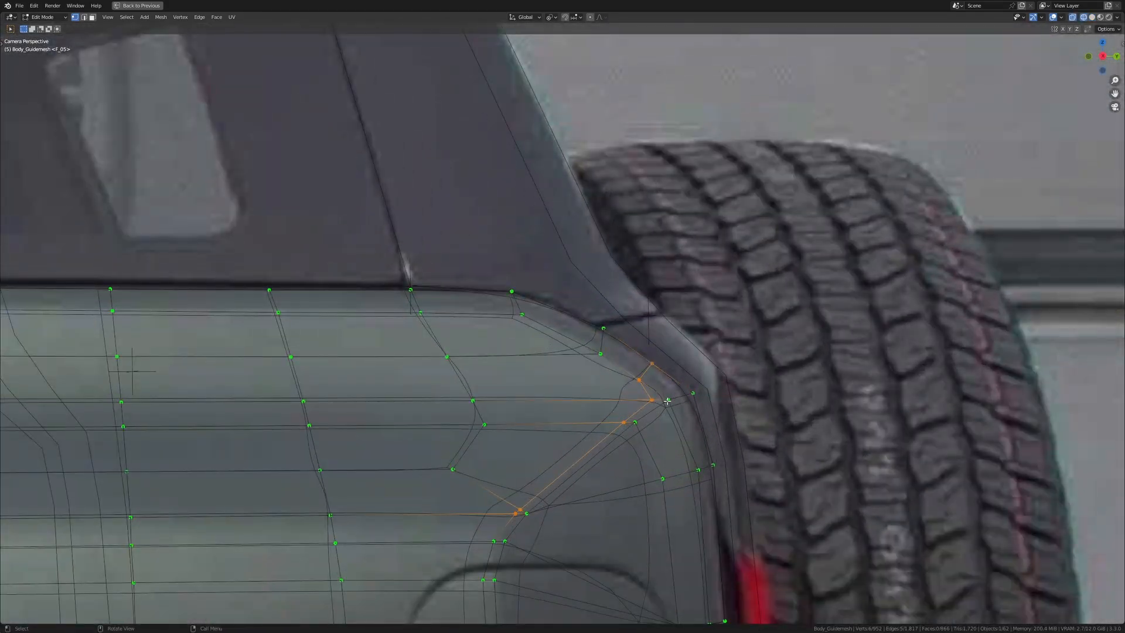
{"action": "left_click", "coordinate": [641, 380]}
{"action": "left_click", "coordinate": [651, 364], "text": "shift"}
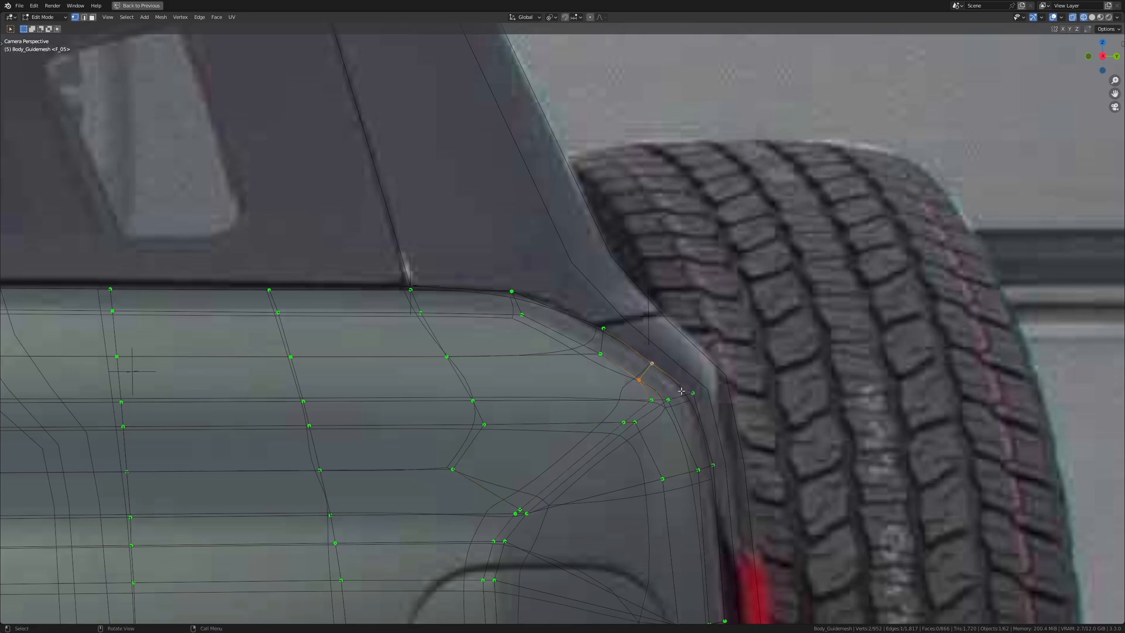
{"action": "key", "text": "g"}
{"action": "right_click", "coordinate": [641, 352]}
Step: Merge the two neighbouring vertices where the diagonal cut meets the rear corner's supporting loop
{"action": "scroll", "coordinate": [682, 400], "scroll_direction": "down", "scroll_amount": 4}
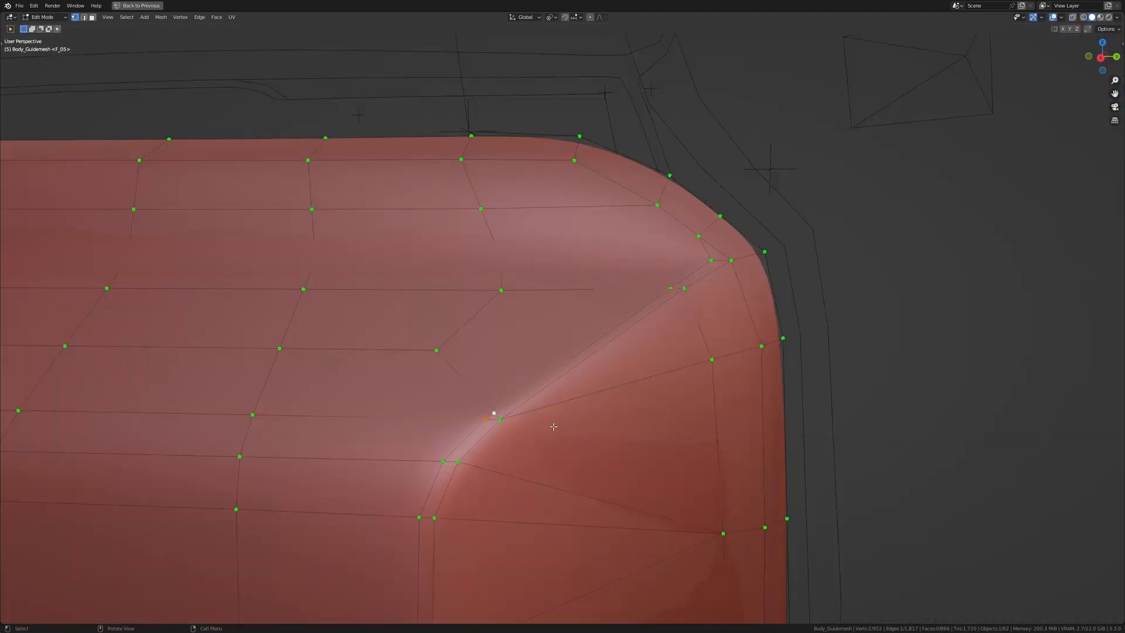
{"action": "key", "text": "m"}
{"action": "left_click", "coordinate": [554, 427]}
{"action": "middle_click_drag", "start_coordinate": [555, 428], "coordinate": [663, 121]}
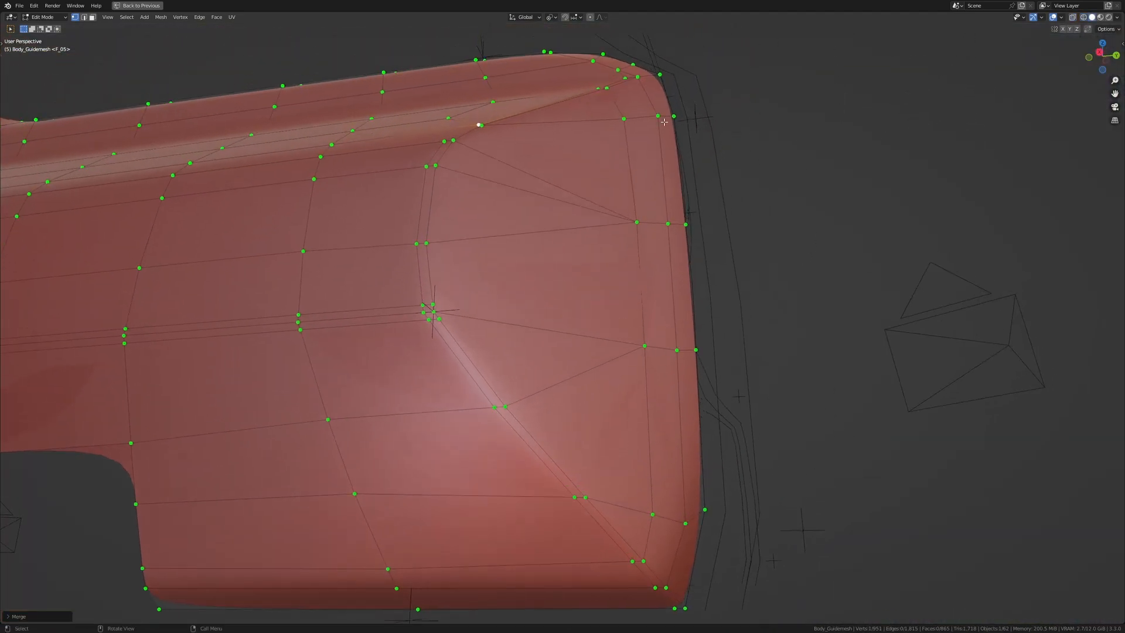
Step: Knife-cut a supporting edge from the lower rear corner along the inner side of the diagonal crease, past the crease's bend
{"action": "middle_click_drag", "start_coordinate": [650, 396], "coordinate": [640, 353], "text": "shift"}
{"action": "scroll", "coordinate": [641, 353], "scroll_direction": "up", "scroll_amount": 2}
{"action": "key", "text": "a"}
{"action": "key", "text": "a"}
{"action": "middle_click_drag", "start_coordinate": [725, 583], "coordinate": [693, 525], "text": "shift"}
{"action": "key", "text": "k"}
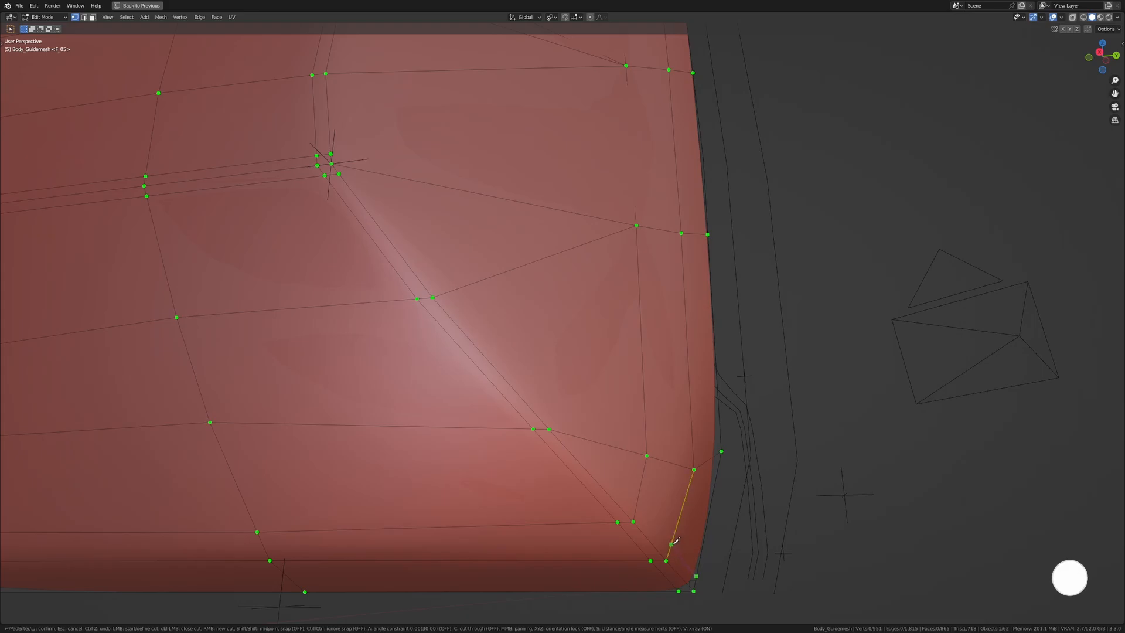
{"action": "middle_click_drag", "start_coordinate": [430, 234], "coordinate": [478, 467], "text": "shift"}
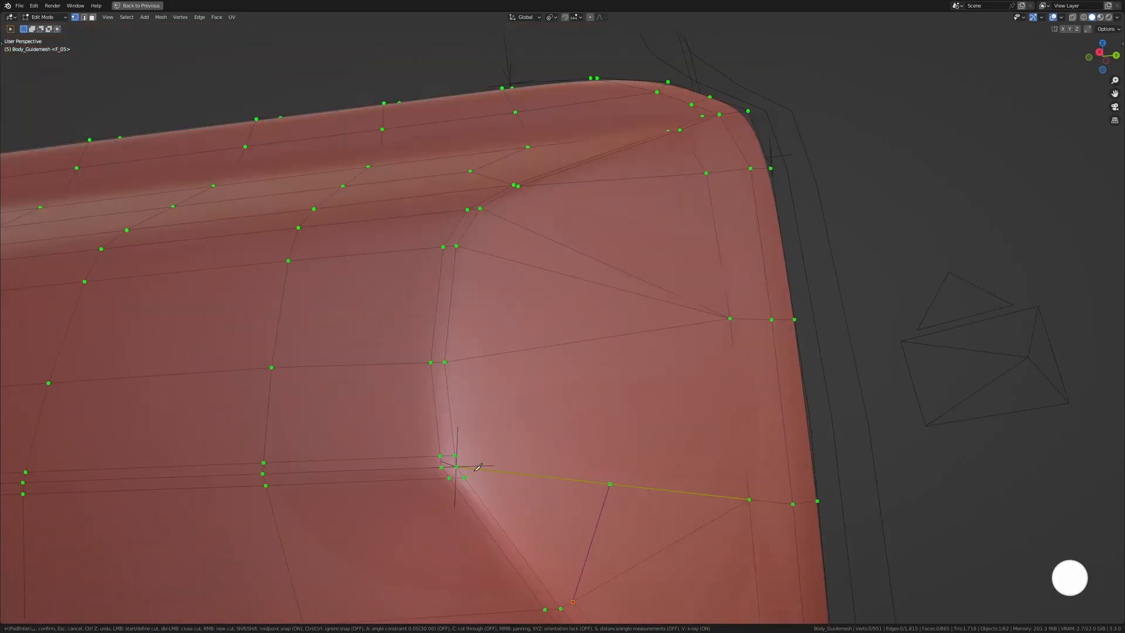
{"action": "left_click", "coordinate": [472, 468]}
{"action": "left_click", "coordinate": [458, 360]}
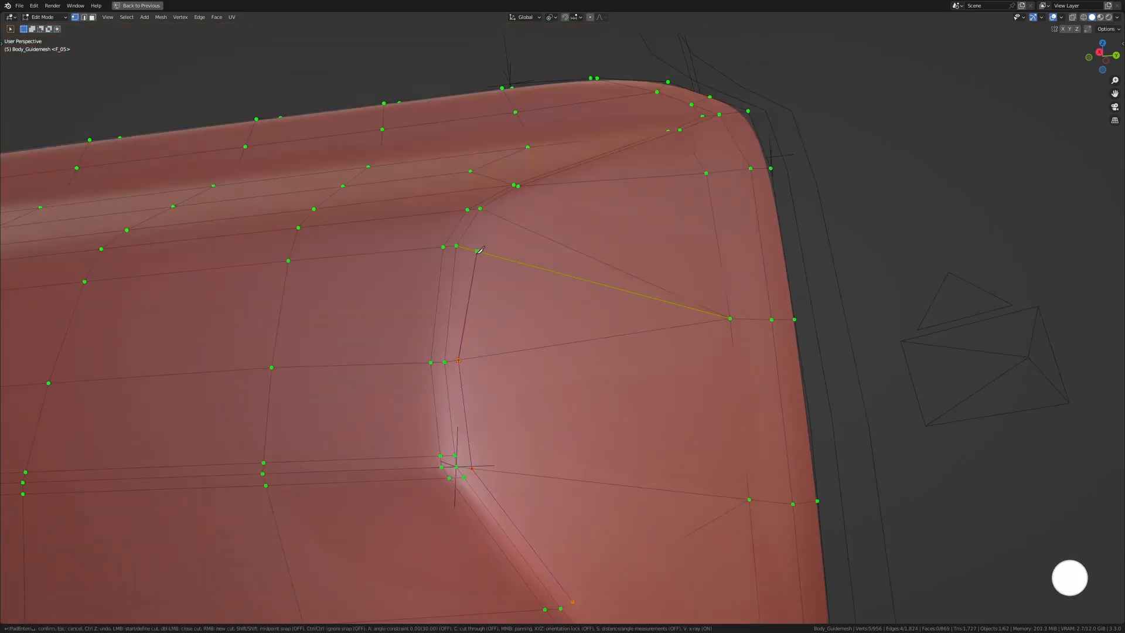
Step: Continue the knife cut beside the rounded crease and along the upper diagonal to the outer rear border, and finish the cut
{"action": "left_click", "coordinate": [478, 251]}
{"action": "left_click", "coordinate": [492, 214]}
{"action": "middle_click_drag", "start_coordinate": [492, 214], "coordinate": [474, 428], "text": "shift"}
{"action": "middle_click_drag", "start_coordinate": [472, 609], "coordinate": [458, 532], "text": "shift"}
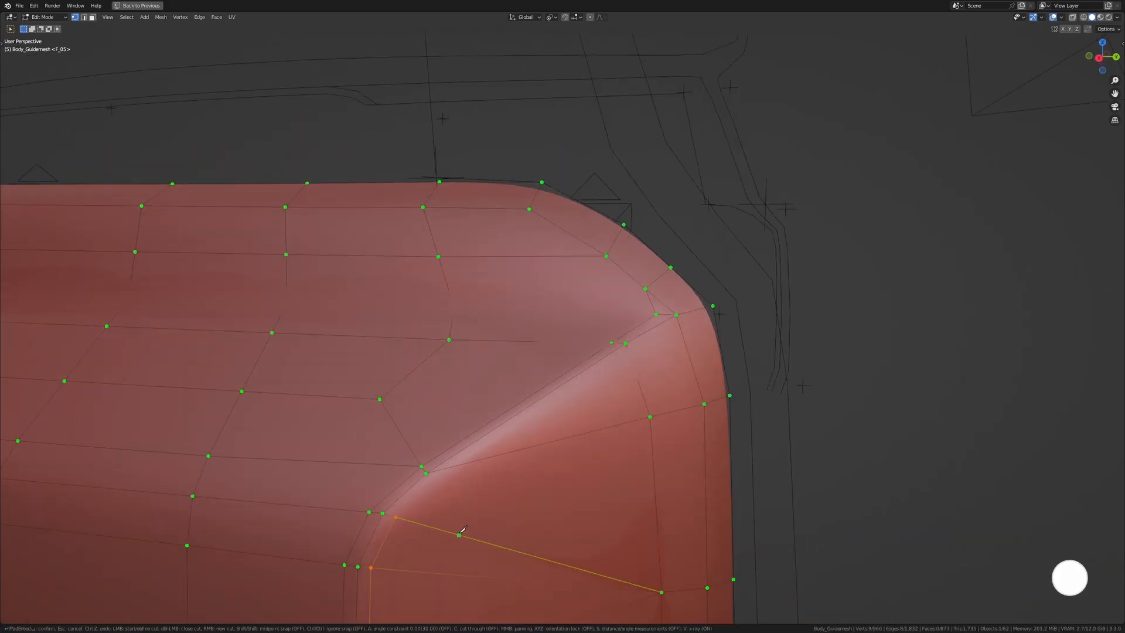
{"action": "left_click", "coordinate": [454, 466]}
{"action": "left_click", "coordinate": [629, 354]}
{"action": "left_click", "coordinate": [680, 328]}
{"action": "left_click", "coordinate": [722, 349]}
{"action": "key", "text": "Return"}
{"action": "scroll", "coordinate": [718, 354], "scroll_direction": "down", "scroll_amount": 5}
{"action": "key", "text": "Tab"}
{"action": "middle_click_drag", "start_coordinate": [375, 451], "coordinate": [695, 500], "text": "shift"}
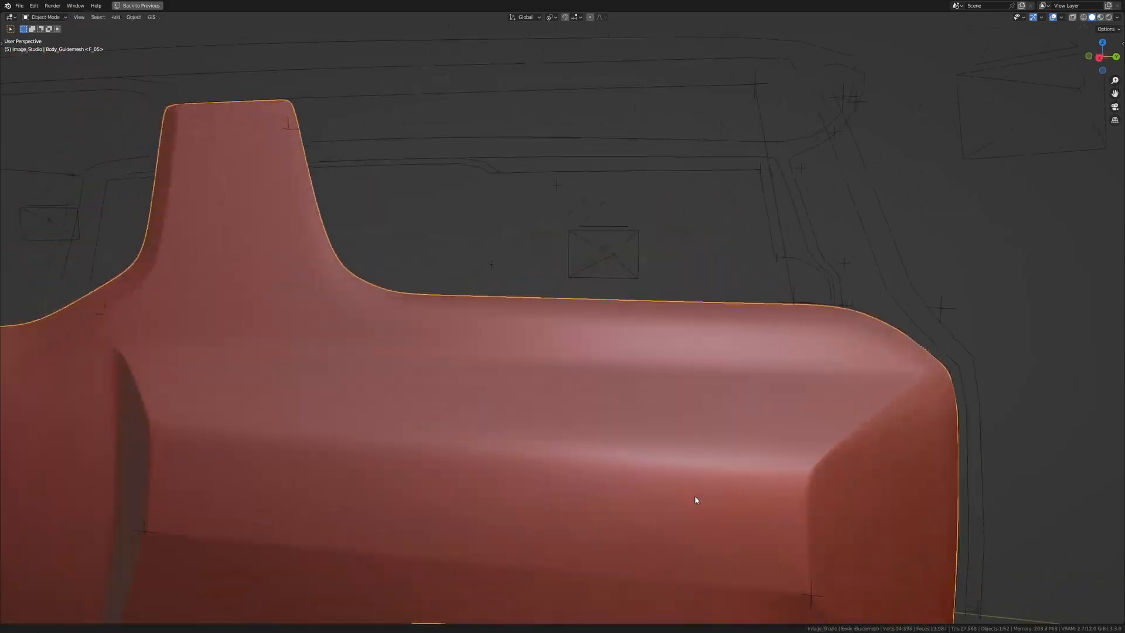
Step: Add a loop cut in the border strip along the pillar and window edge, slid close to the strip's inner edge line
{"action": "middle_click_drag", "start_coordinate": [357, 374], "coordinate": [440, 242]}
{"action": "scroll", "coordinate": [590, 483], "scroll_direction": "up", "scroll_amount": 4}
{"action": "key", "text": "Tab"}
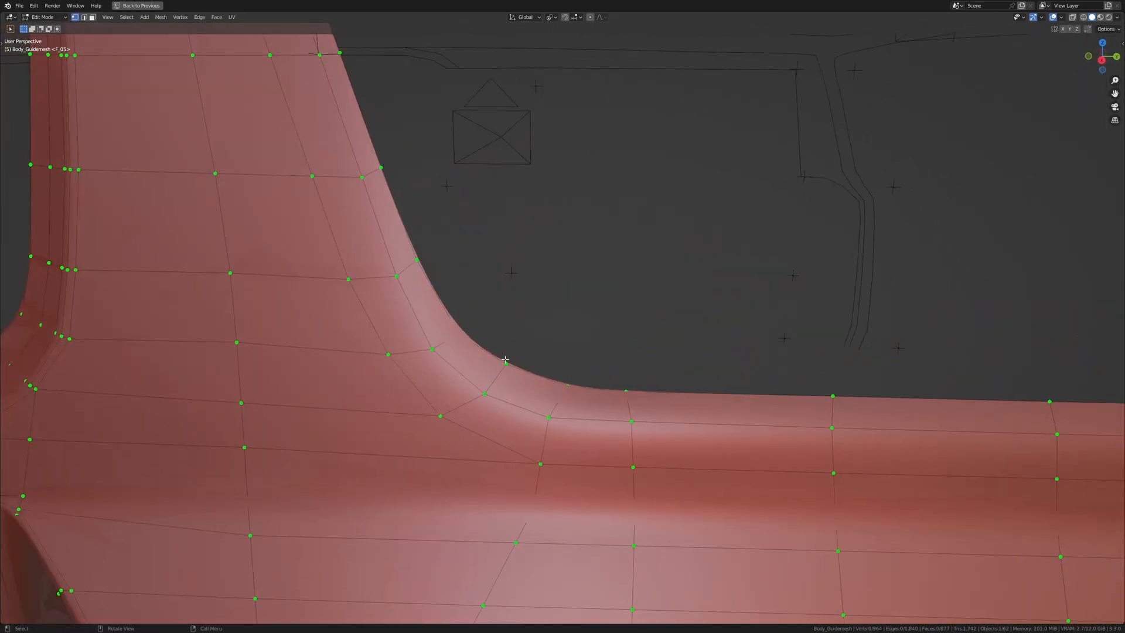
{"action": "scroll", "coordinate": [505, 359], "scroll_direction": "down", "scroll_amount": 2}
{"action": "middle_click_drag", "start_coordinate": [697, 432], "coordinate": [672, 425], "text": "shift"}
{"action": "scroll", "coordinate": [672, 424], "scroll_direction": "up", "scroll_amount": 3}
{"action": "middle_click_drag", "start_coordinate": [375, 361], "coordinate": [431, 388], "text": "shift"}
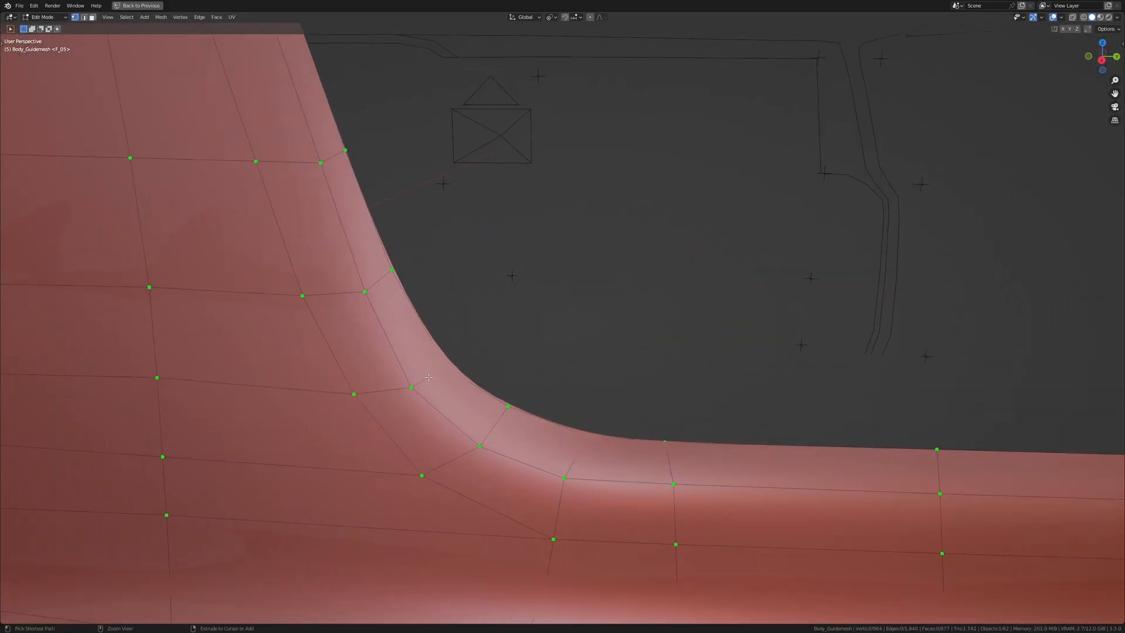
{"action": "key", "text": "ctrl+r"}
{"action": "left_click", "coordinate": [427, 378]}
{"action": "key", "text": "f"}
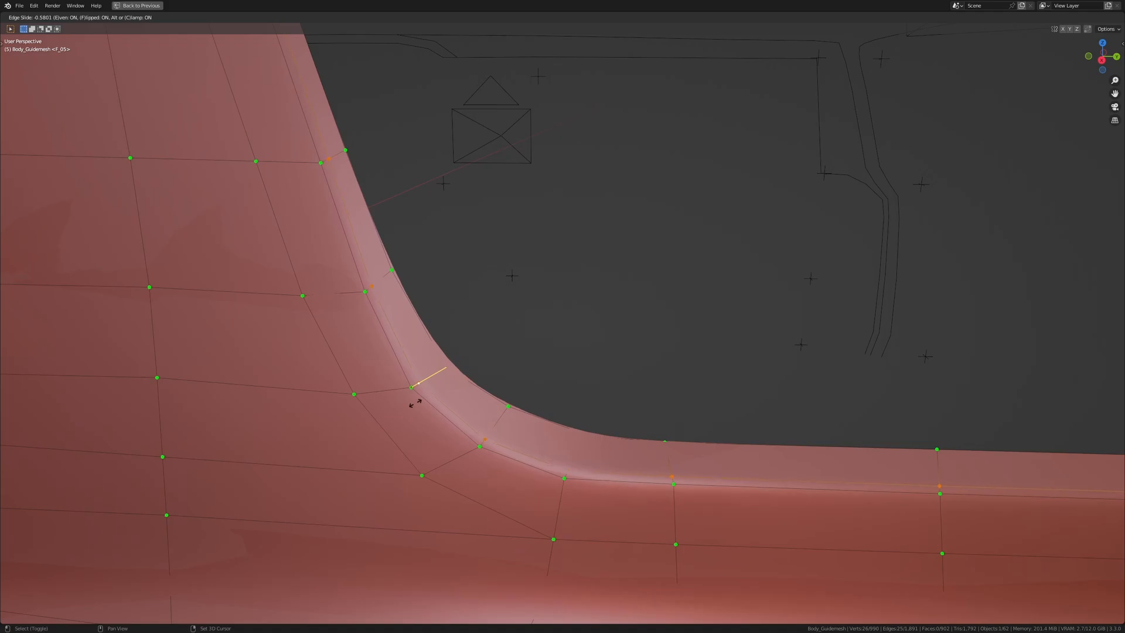
{"action": "left_click", "coordinate": [416, 403]}
{"action": "scroll", "coordinate": [416, 403], "scroll_direction": "down", "scroll_amount": 3}
{"action": "scroll", "coordinate": [442, 423], "scroll_direction": "up", "scroll_amount": 3}
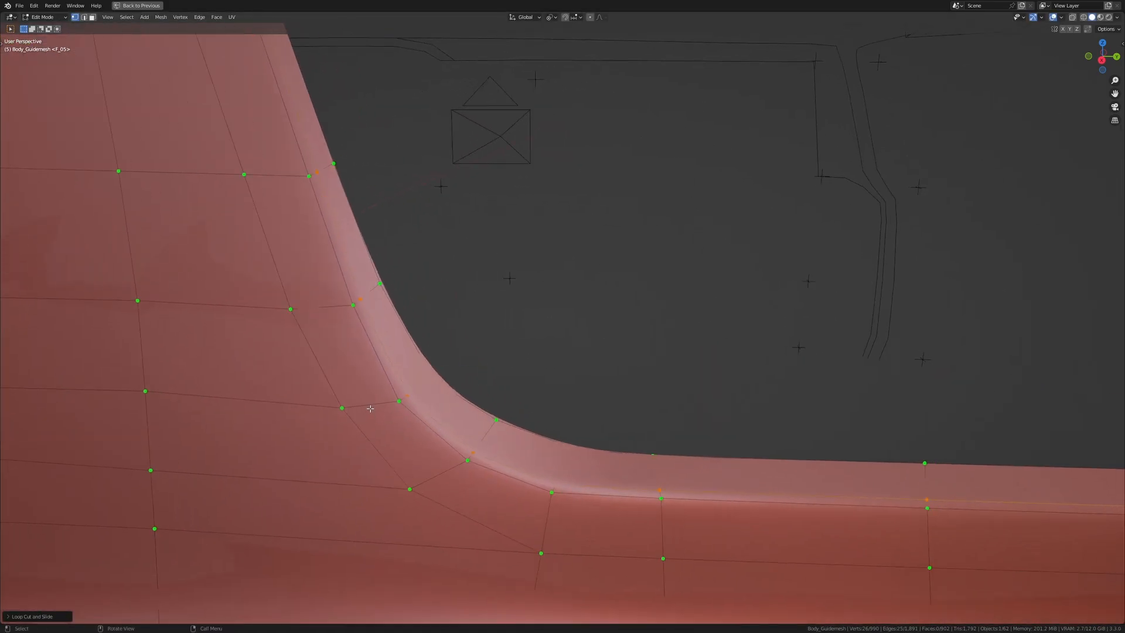
Step: Add a matching loop cut on the body side of the window strip's inner edge line, slid close to it
{"action": "key", "text": "ctrl+r"}
{"action": "left_click", "coordinate": [373, 406]}
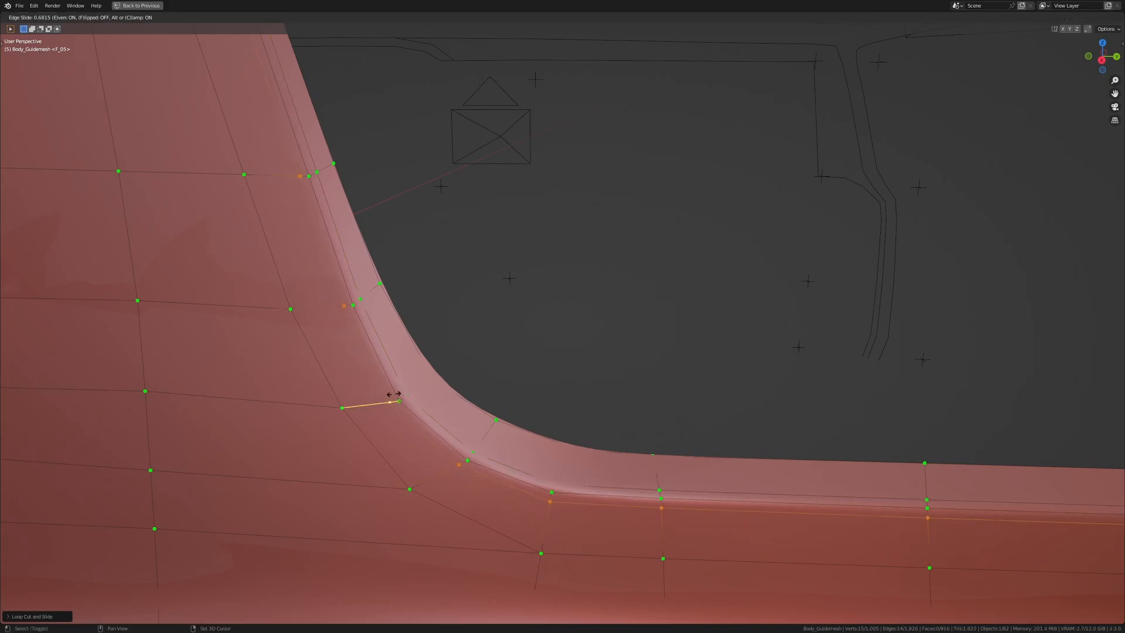
{"action": "left_click", "coordinate": [396, 392]}
Step: Select the extra short edge path crossing the border strip at the upper corner's first bend and dissolve its edges
{"action": "scroll", "coordinate": [396, 392], "scroll_direction": "down", "scroll_amount": 5}
{"action": "scroll", "coordinate": [412, 427], "scroll_direction": "up", "scroll_amount": 3}
{"action": "middle_click_drag", "start_coordinate": [915, 483], "coordinate": [490, 389], "text": "shift"}
{"action": "scroll", "coordinate": [412, 427], "scroll_direction": "down", "scroll_amount": 3}
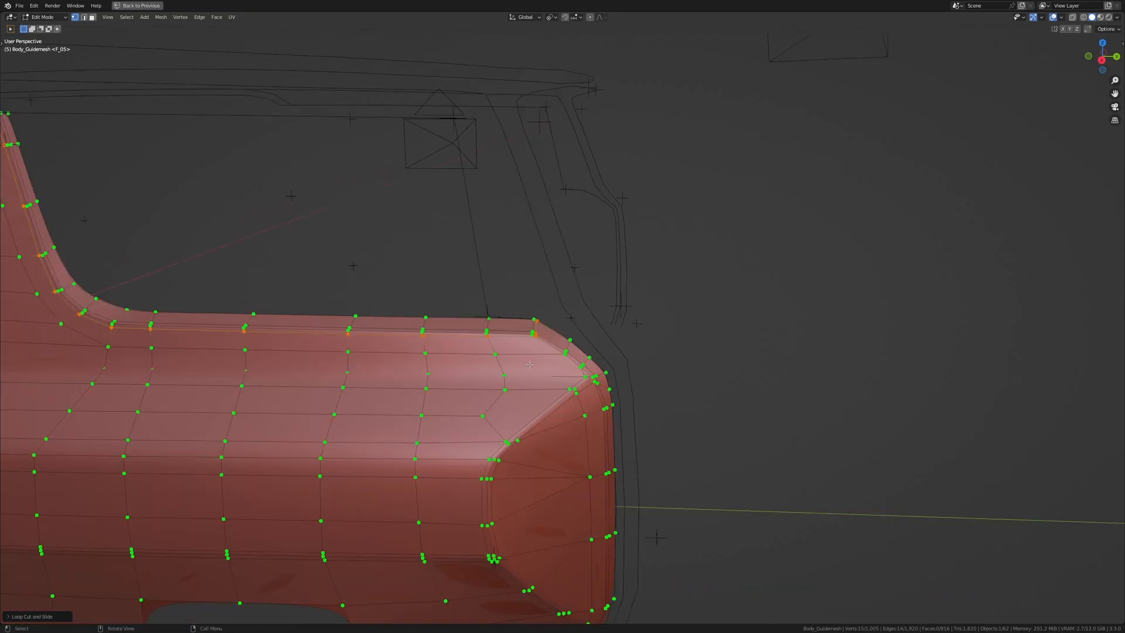
{"action": "scroll", "coordinate": [490, 389], "scroll_direction": "up", "scroll_amount": 5}
{"action": "left_click", "coordinate": [445, 369]}
{"action": "left_click", "coordinate": [453, 375]}
{"action": "left_click", "coordinate": [465, 313], "text": "ctrl"}
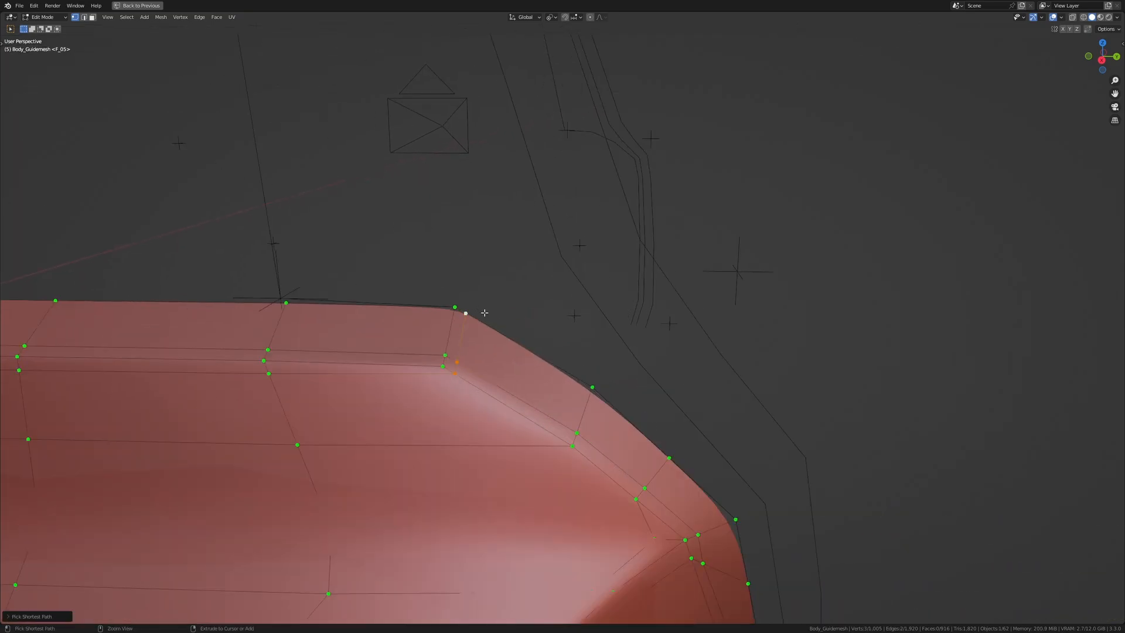
{"action": "key", "text": "x"}
{"action": "left_click", "coordinate": [635, 353]}
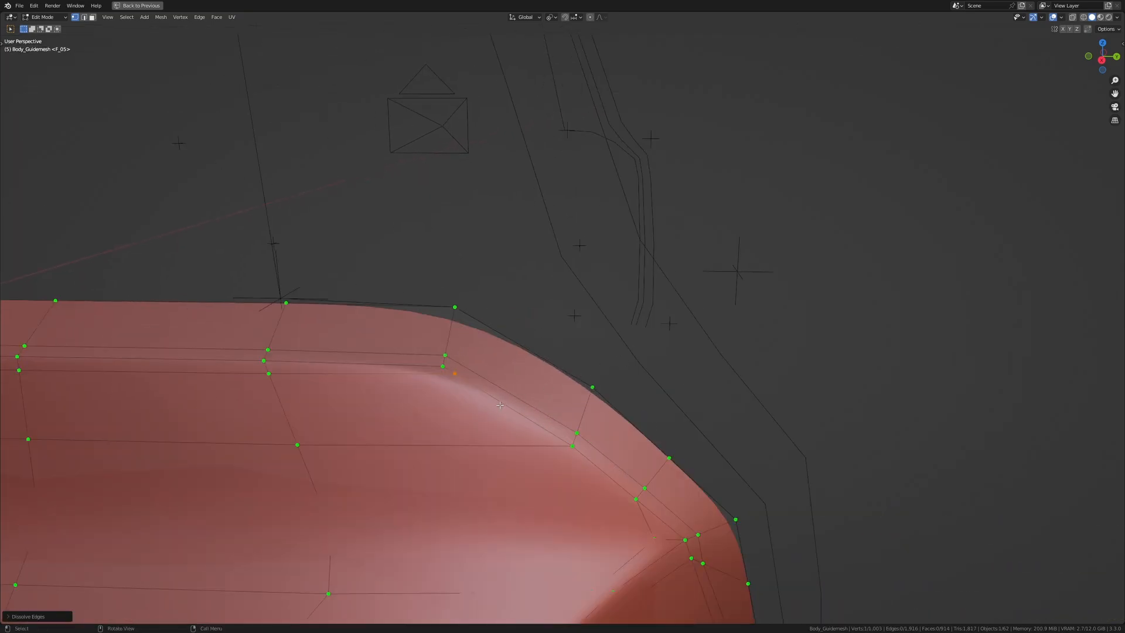
Step: Add a loop cut across the border strip just before the upper corner's first bend, slid close to the existing cross edge
{"action": "key", "text": "ctrl+r"}
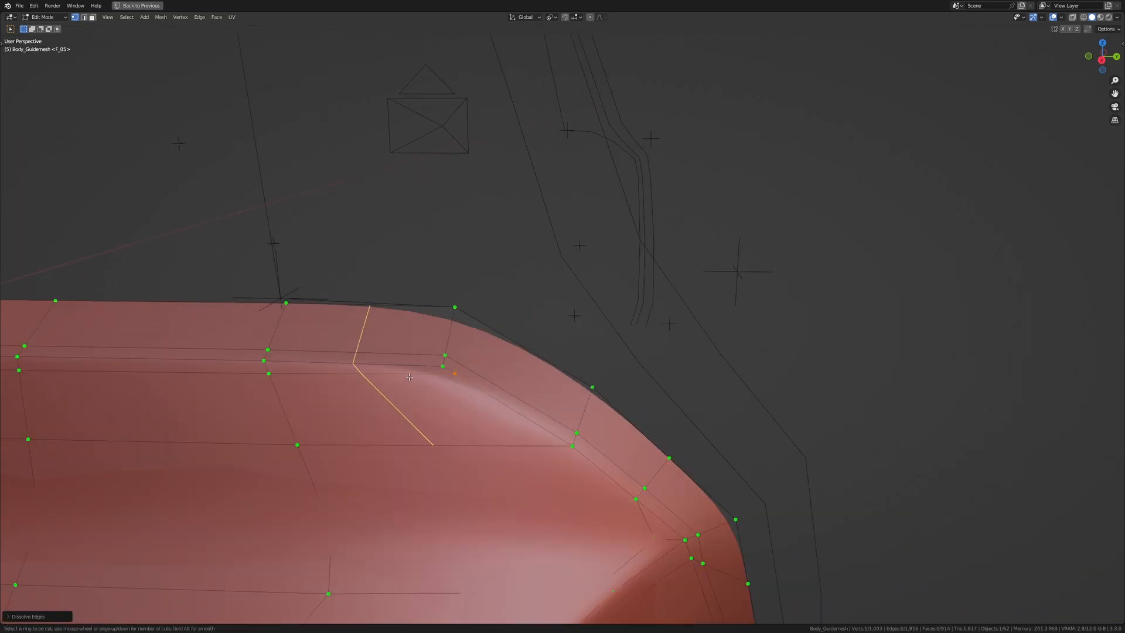
{"action": "left_click", "coordinate": [451, 363]}
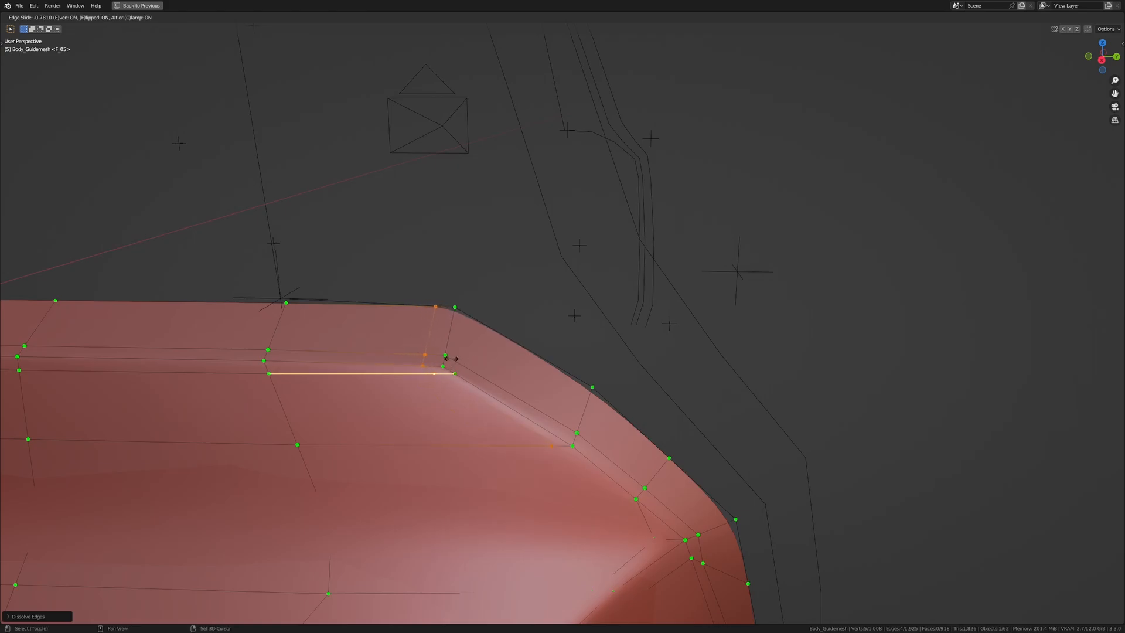
{"action": "left_click", "coordinate": [479, 346]}
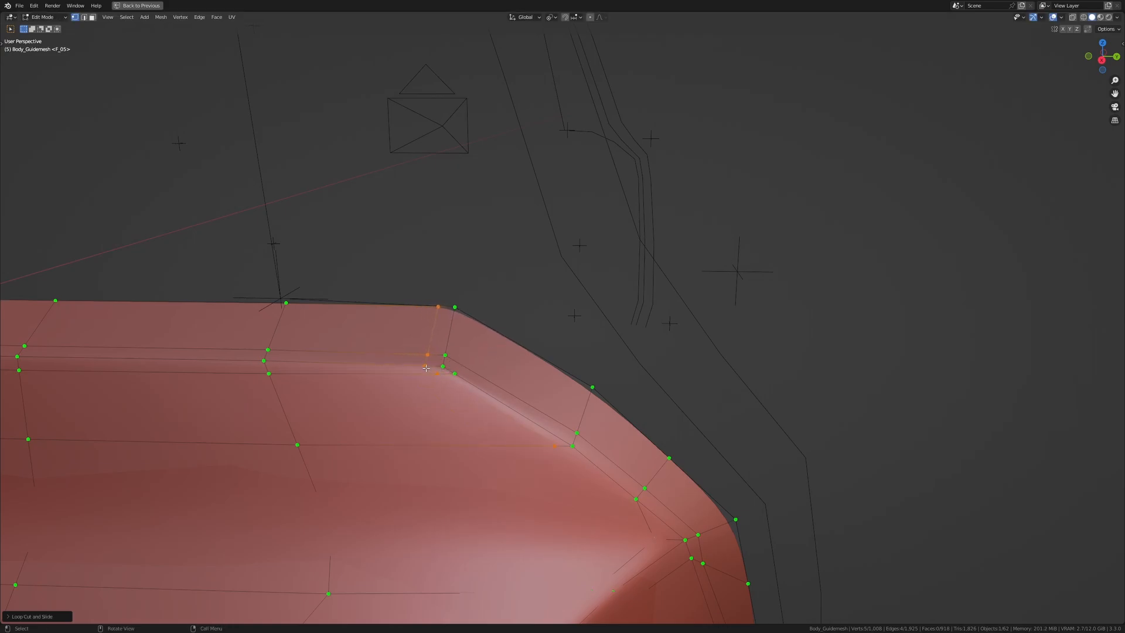
Step: Dissolve the new loop's edges across the border strip and merge the leftover vertices at the last-selected bend vertex
{"action": "key", "text": "x"}
{"action": "left_click", "coordinate": [516, 344]}
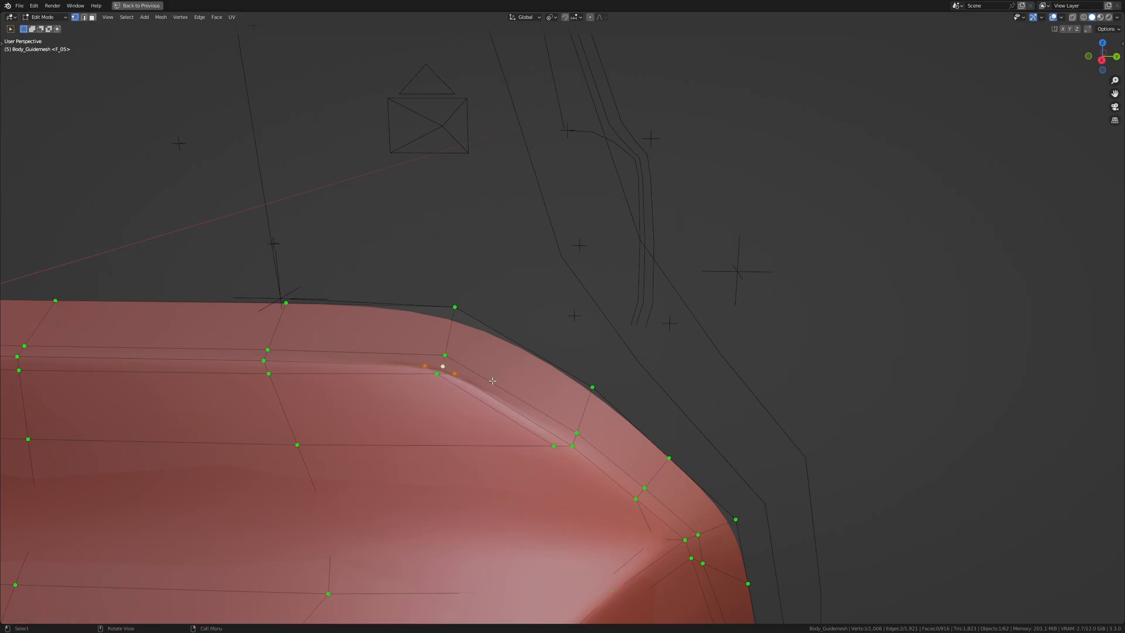
{"action": "key", "text": "m"}
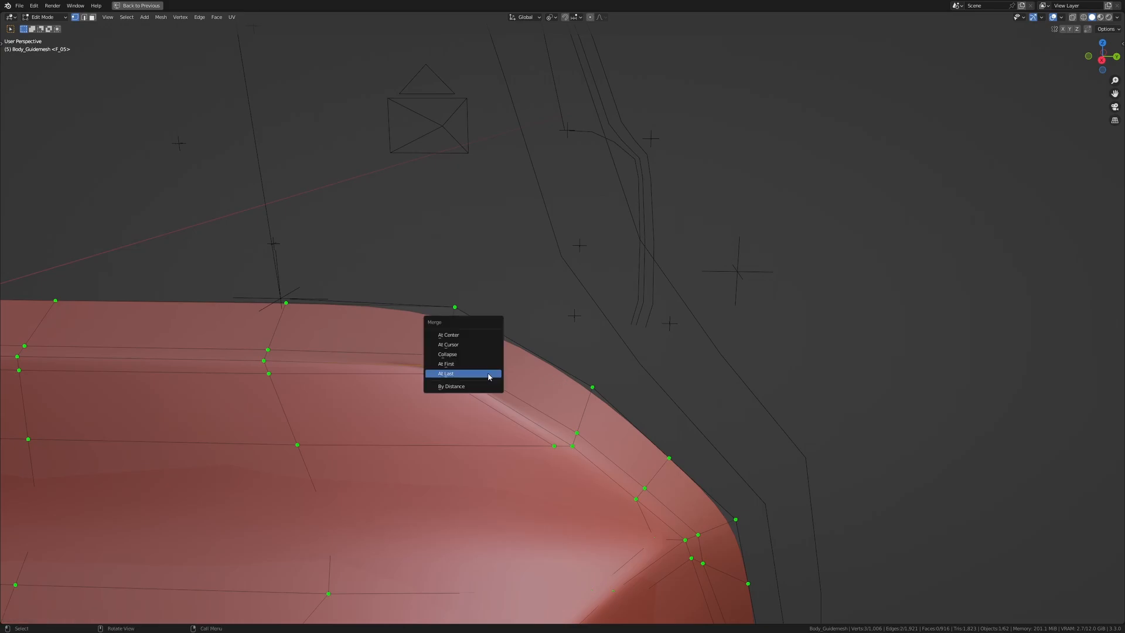
{"action": "left_click", "coordinate": [488, 376]}
Step: In wireframe, knife-cut a supporting edge from the upper rear corner's crease down the inner side of the rear edge line
{"action": "middle_click_drag", "start_coordinate": [488, 377], "coordinate": [474, 449]}
{"action": "key", "text": "alt+z"}
{"action": "key", "text": "a"}
{"action": "key", "text": "a"}
{"action": "scroll", "coordinate": [445, 325], "scroll_direction": "up", "scroll_amount": 2}
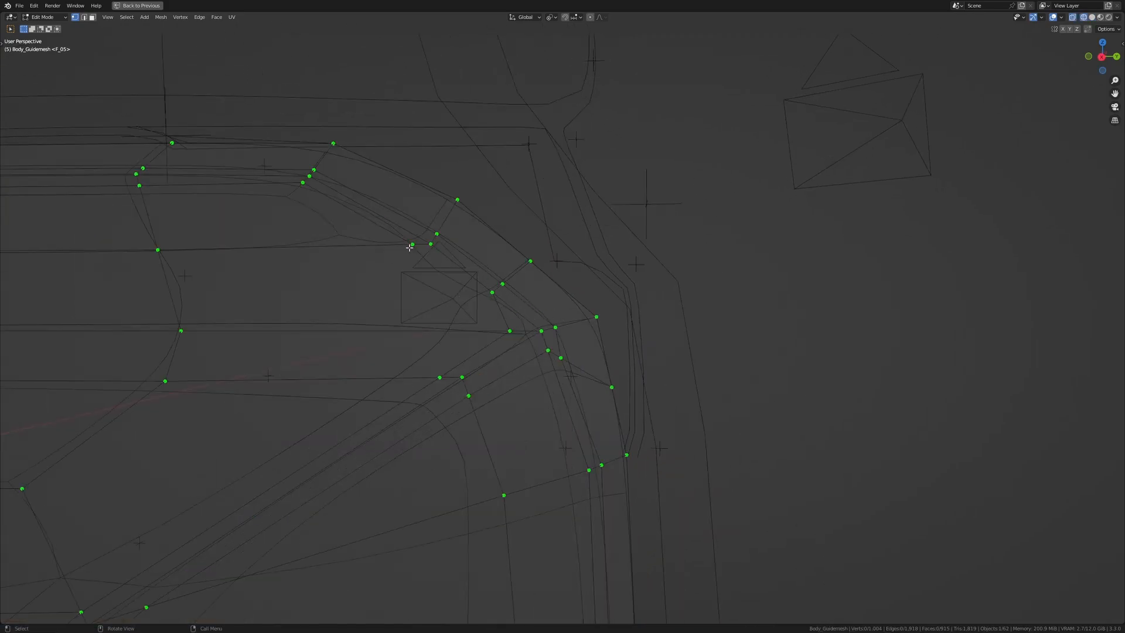
{"action": "key", "text": "a"}
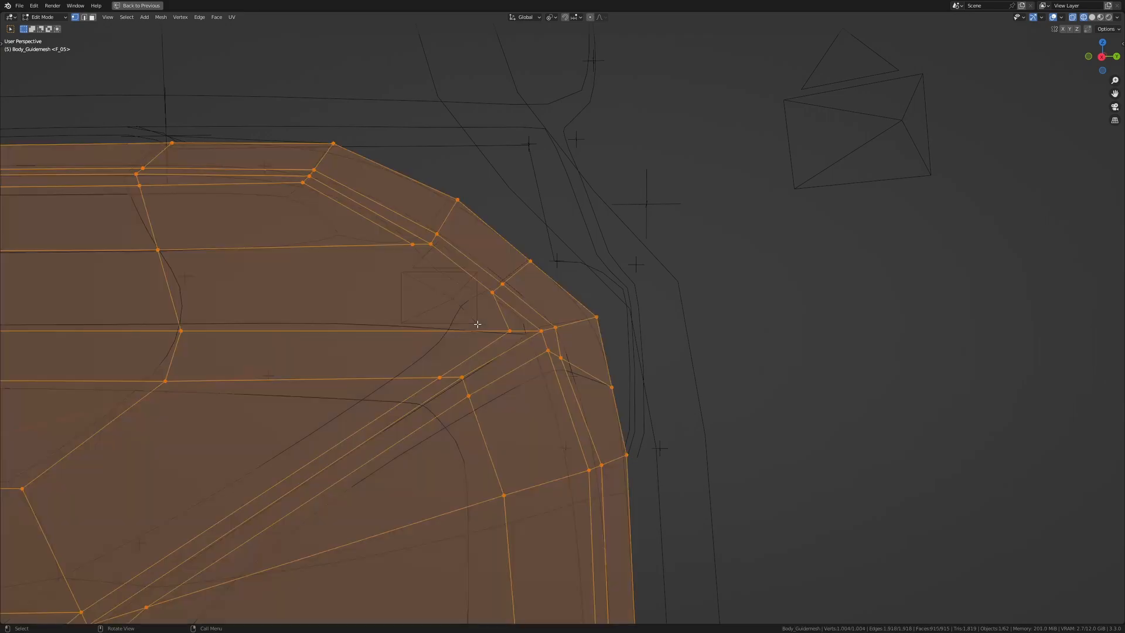
{"action": "key", "text": "a"}
{"action": "key", "text": "k"}
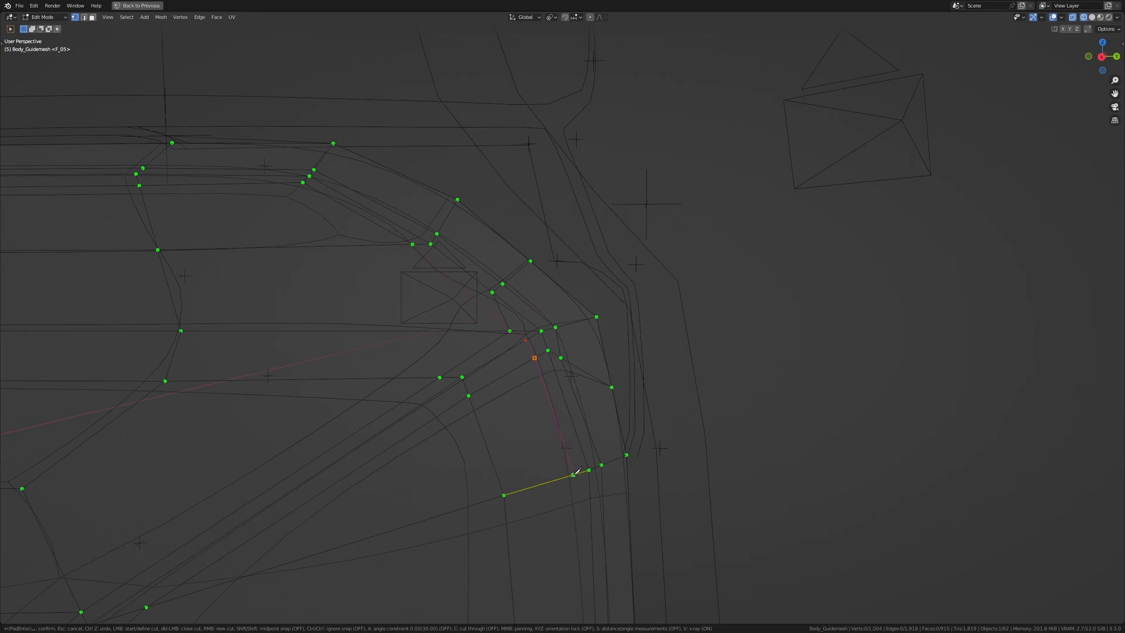
{"action": "middle_click_drag", "start_coordinate": [577, 470], "coordinate": [563, 213]}
{"action": "left_click", "coordinate": [565, 354]}
{"action": "key", "text": "Return"}
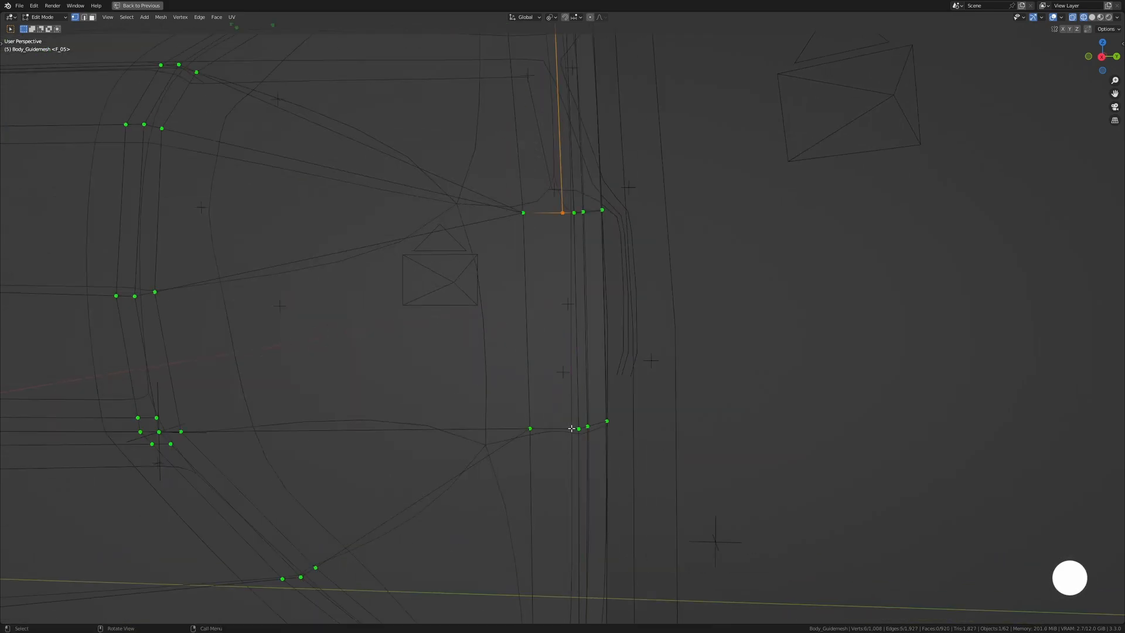
Step: In solid shading, extend the rear supporting edge with a knife cut from its loose end down to the lower rear corner
{"action": "key", "text": "k"}
{"action": "key", "text": "Escape"}
{"action": "key", "text": "shift+z"}
{"action": "middle_click_drag", "start_coordinate": [594, 417], "coordinate": [603, 287], "text": "shift"}
{"action": "key", "text": "k"}
{"action": "left_click", "coordinate": [572, 83]}
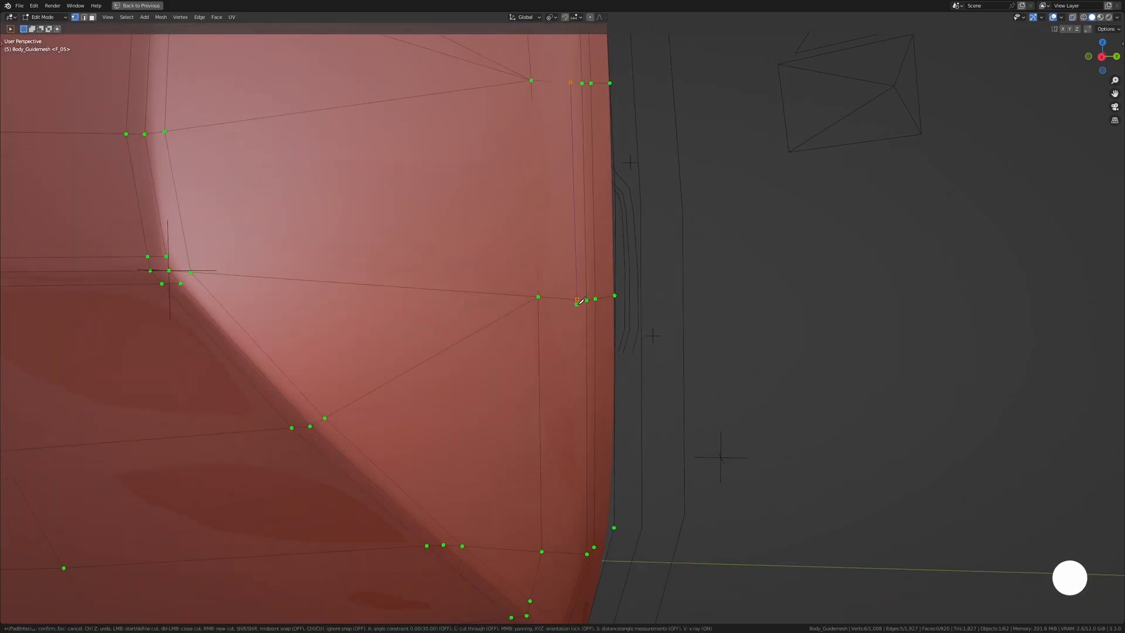
{"action": "middle_click_drag", "start_coordinate": [577, 552], "coordinate": [612, 295], "text": "shift"}
{"action": "scroll", "coordinate": [611, 296], "scroll_direction": "up", "scroll_amount": 2}
{"action": "left_click", "coordinate": [612, 295]}
{"action": "left_click", "coordinate": [579, 391]}
{"action": "left_click", "coordinate": [571, 410]}
{"action": "key", "text": "Return"}
{"action": "scroll", "coordinate": [489, 389], "scroll_direction": "down", "scroll_amount": 2}
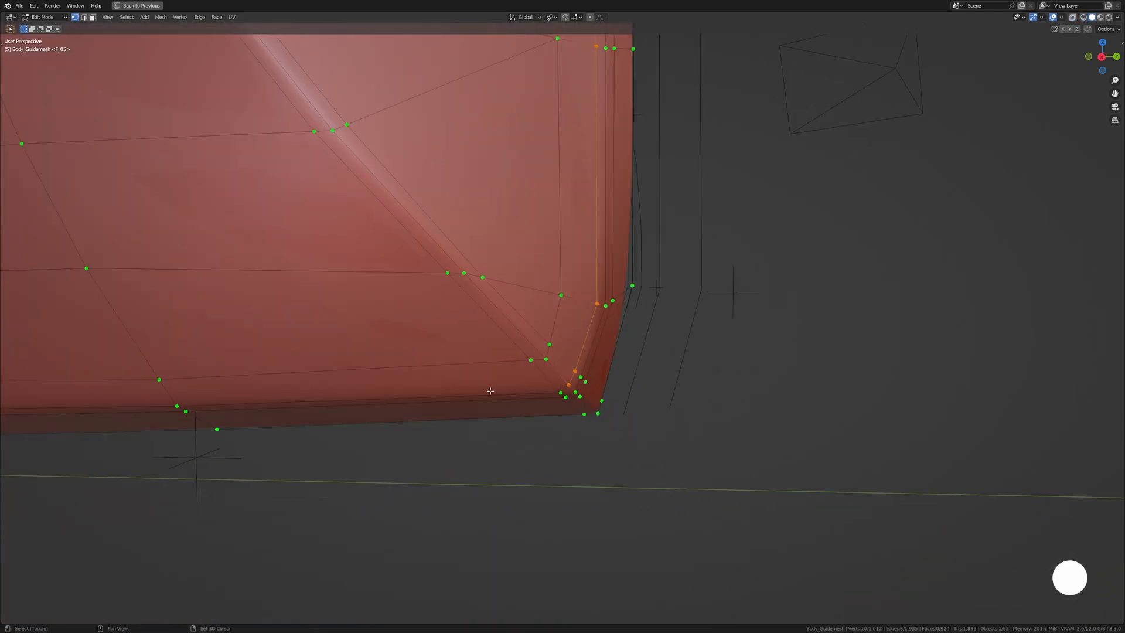
Step: Add a loop cut close to the lower body edge line and connect its rear end to the neighbouring corner vertex
{"action": "middle_click_drag", "start_coordinate": [490, 389], "coordinate": [567, 366], "text": "shift"}
{"action": "scroll", "coordinate": [451, 356], "scroll_direction": "up", "scroll_amount": 2}
{"action": "key", "text": "ctrl+r"}
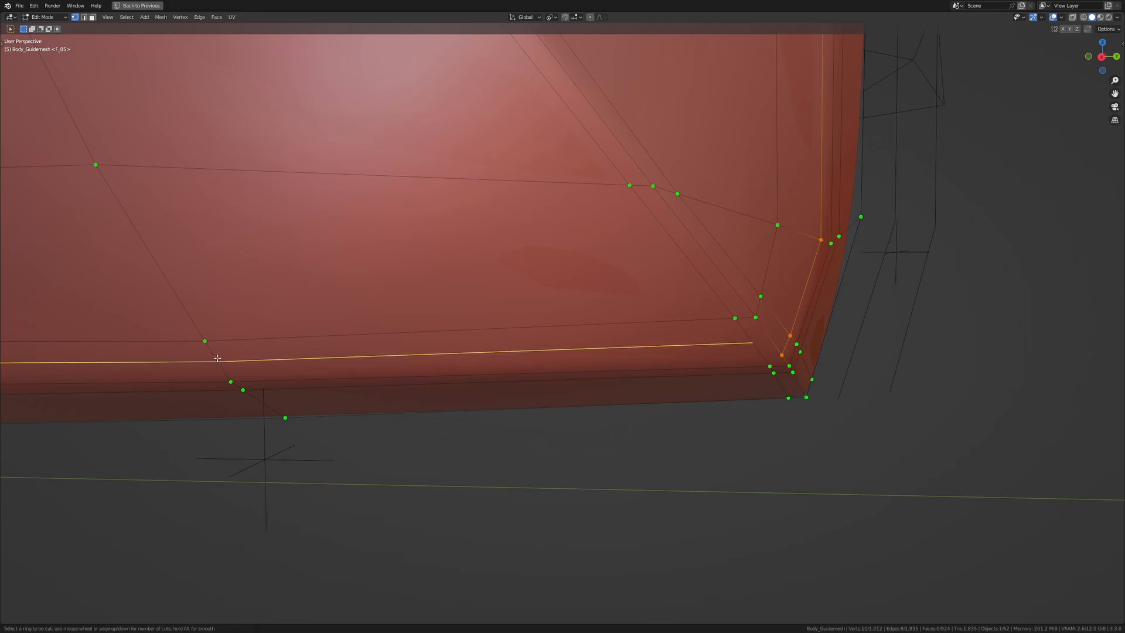
{"action": "left_click", "coordinate": [219, 359]}
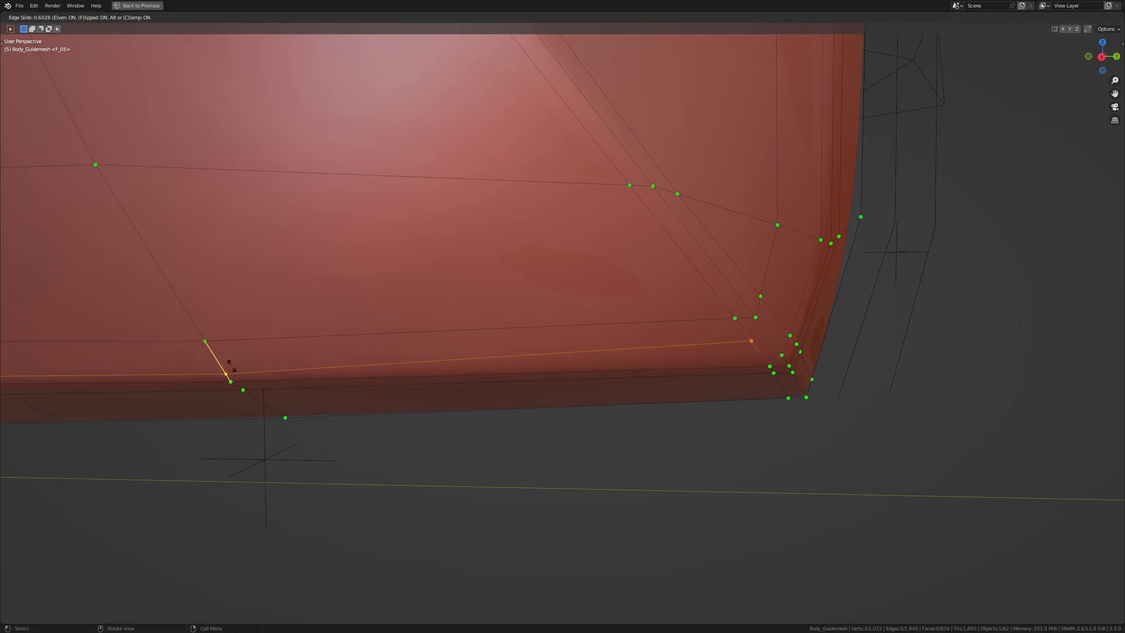
{"action": "key", "text": "f"}
{"action": "left_click", "coordinate": [222, 340]}
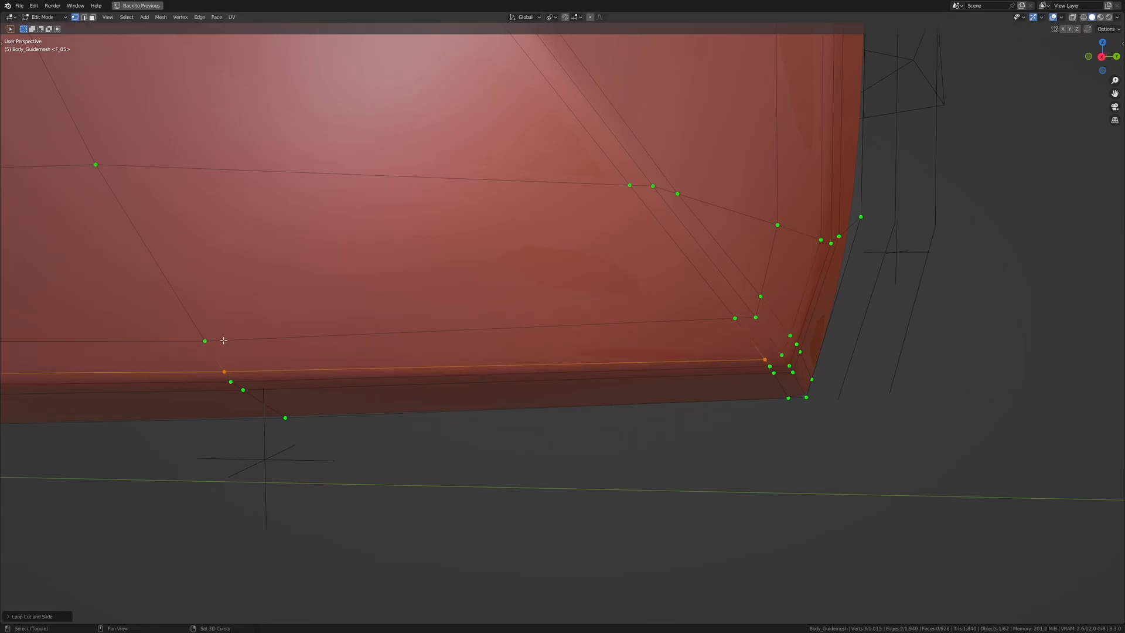
{"action": "left_click", "coordinate": [779, 357]}
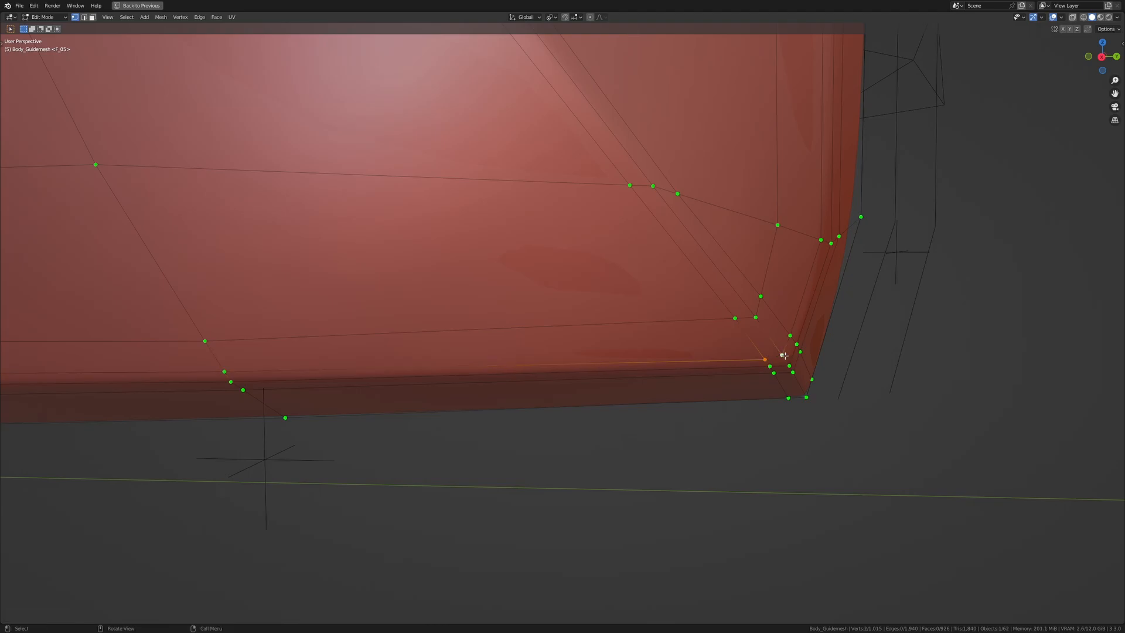
{"action": "scroll", "coordinate": [780, 349], "scroll_direction": "down", "scroll_amount": 6}
{"action": "key", "text": "Tab"}
Step: Slide the inner vertices of the cross edge just below the upper rear corner down to line up with its outer vertex
{"action": "middle_click_drag", "start_coordinate": [605, 289], "coordinate": [613, 386]}
{"action": "scroll", "coordinate": [595, 380], "scroll_direction": "up", "scroll_amount": 5}
{"action": "key", "text": "Tab"}
{"action": "key", "text": "g"}
{"action": "key", "text": "g"}
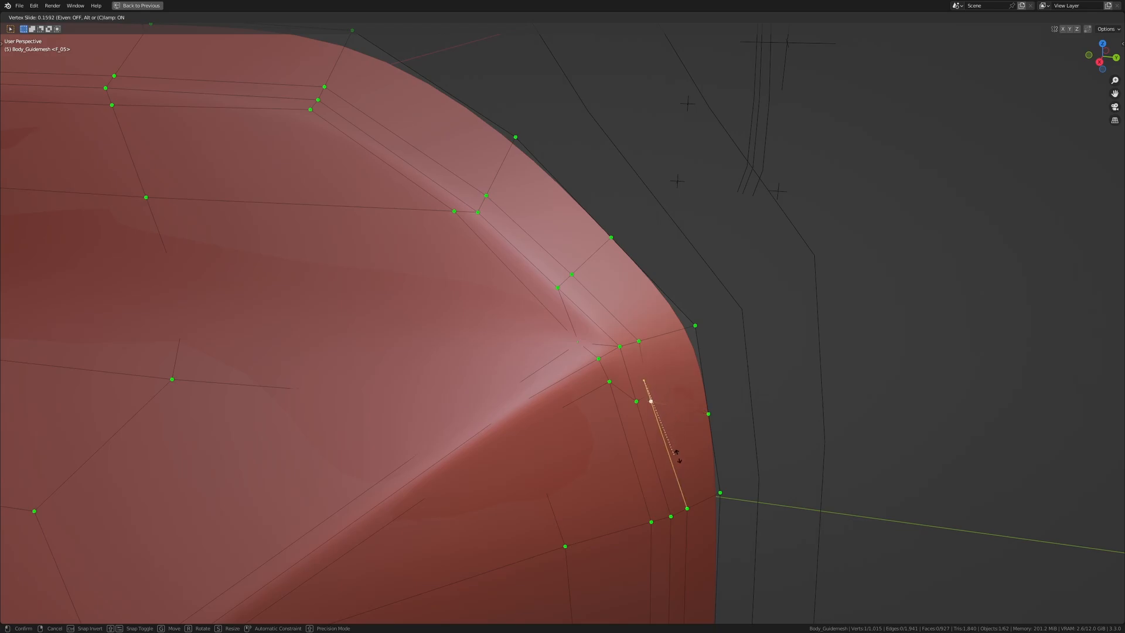
{"action": "left_click", "coordinate": [695, 485]}
{"action": "key", "text": "shift+v"}
{"action": "left_click", "coordinate": [625, 432]}
{"action": "scroll", "coordinate": [625, 432], "scroll_direction": "down", "scroll_amount": 5}
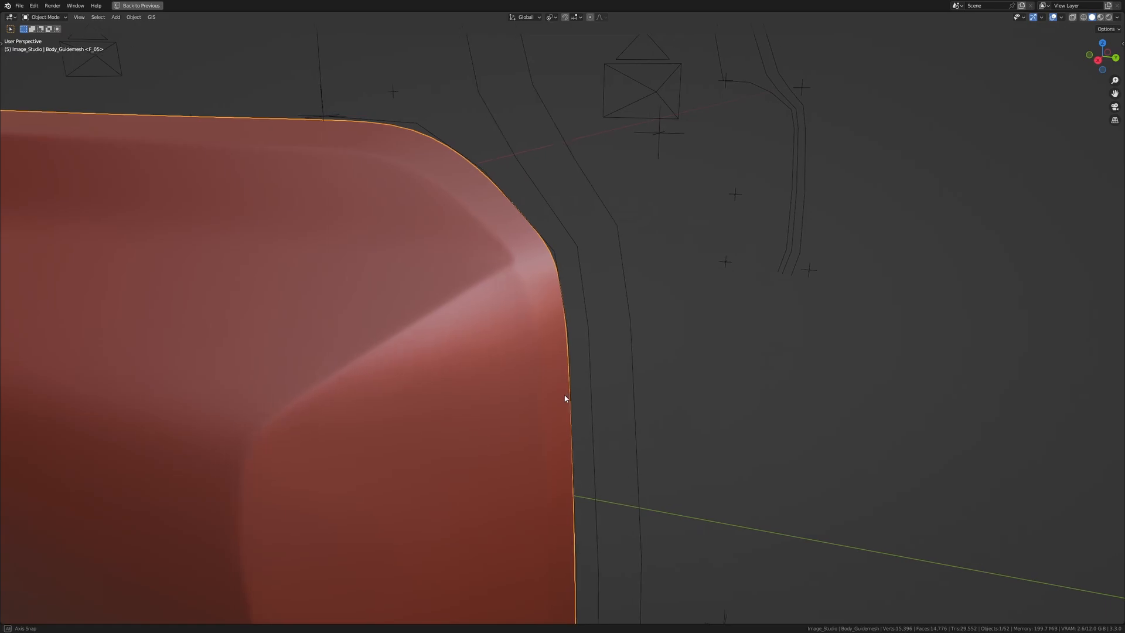
Step: Select the cross edge just above the upper rear corner and move it slightly up and outward in the right side view
{"action": "middle_click_drag", "start_coordinate": [540, 368], "coordinate": [484, 321]}
{"action": "left_click", "coordinate": [517, 292], "text": "ctrl"}
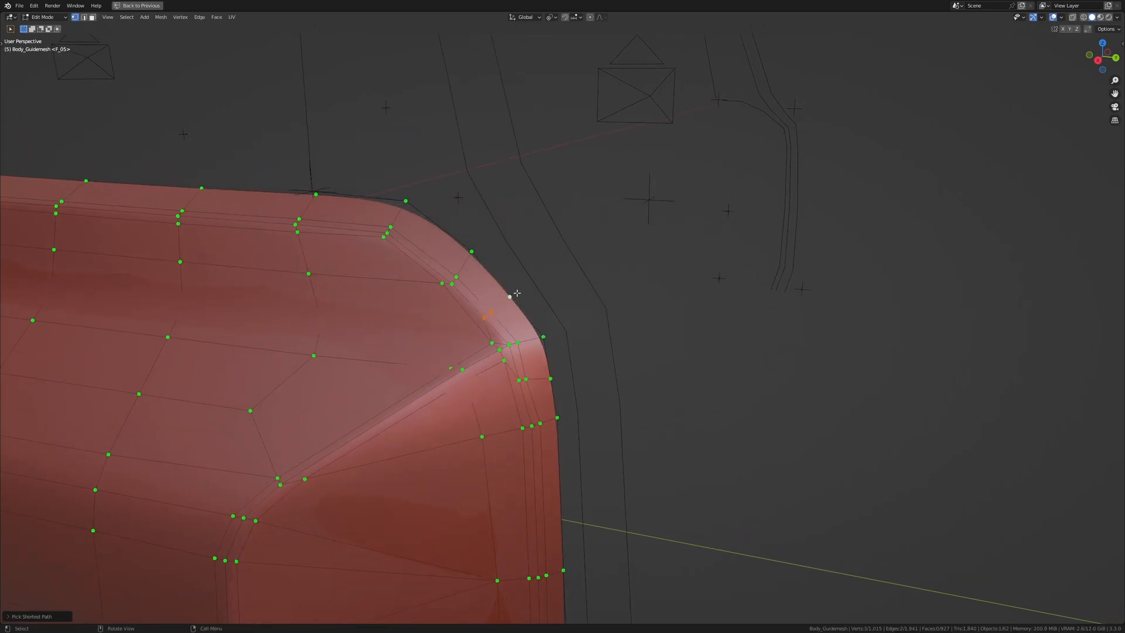
{"action": "key", "text": "KP_3"}
{"action": "scroll", "coordinate": [540, 293], "scroll_direction": "up", "scroll_amount": 4}
{"action": "key", "text": "g"}
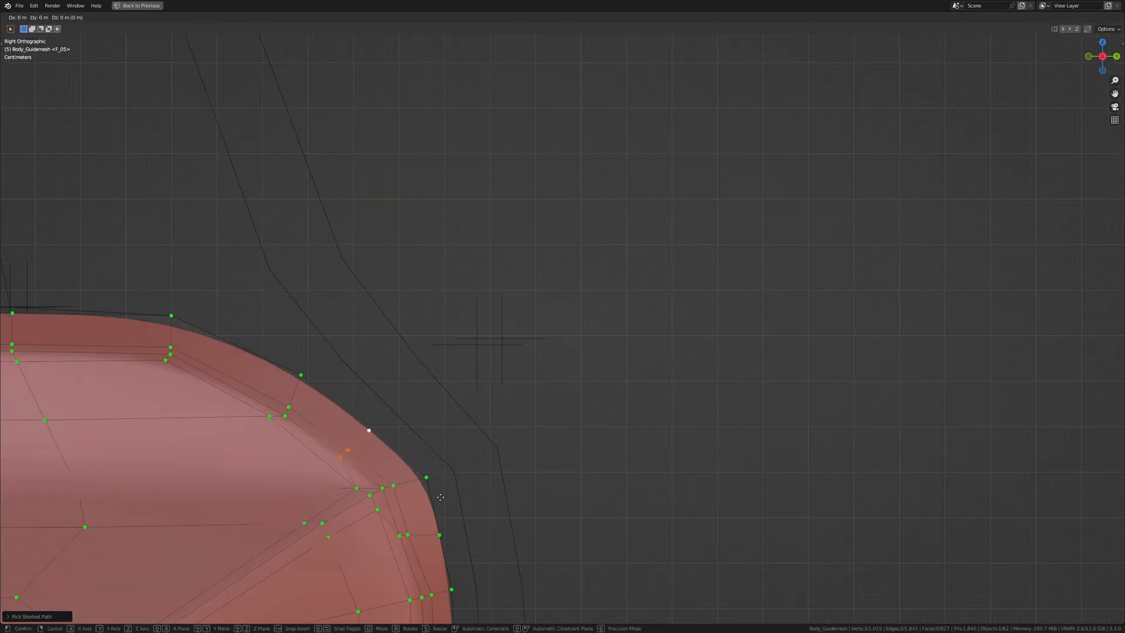
{"action": "left_click", "coordinate": [459, 474]}
{"action": "scroll", "coordinate": [459, 474], "scroll_direction": "up", "scroll_amount": 2}
{"action": "middle_click_drag", "start_coordinate": [460, 474], "coordinate": [517, 406], "text": "shift"}
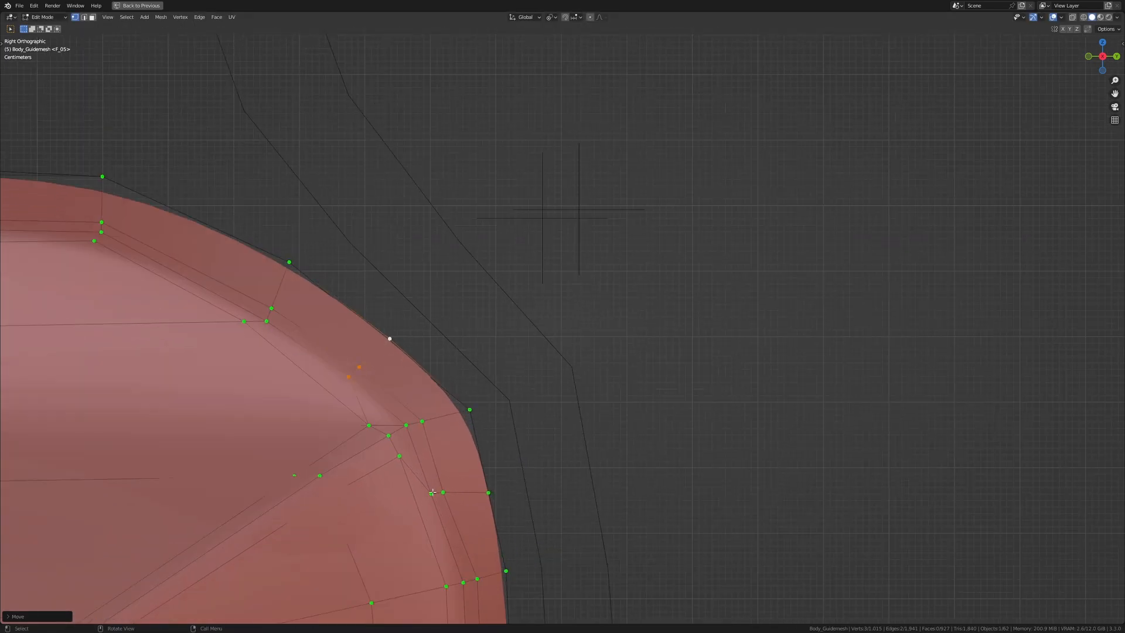
Step: Move the cross edge just below the upper rear corner slightly outward to round the silhouette, and return to Object Mode
{"action": "left_click", "coordinate": [431, 494]}
{"action": "left_click", "coordinate": [488, 493], "text": "ctrl"}
{"action": "key", "text": "g"}
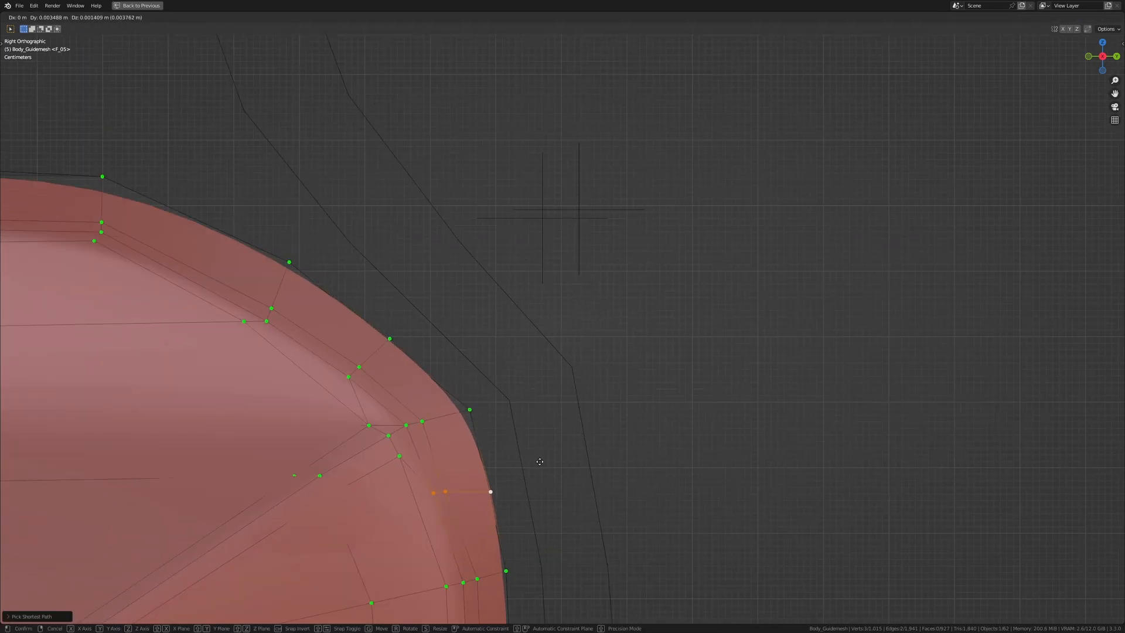
{"action": "left_click", "coordinate": [556, 458]}
{"action": "mouse_move", "coordinate": [650, 450]}
{"action": "middle_mouse_down"}
{"action": "mouse_move", "coordinate": [487, 497]}
{"action": "mouse_move", "coordinate": [588, 443]}
{"action": "mouse_move", "coordinate": [493, 310]}
{"action": "middle_mouse_up"}
{"action": "key", "text": "Tab"}
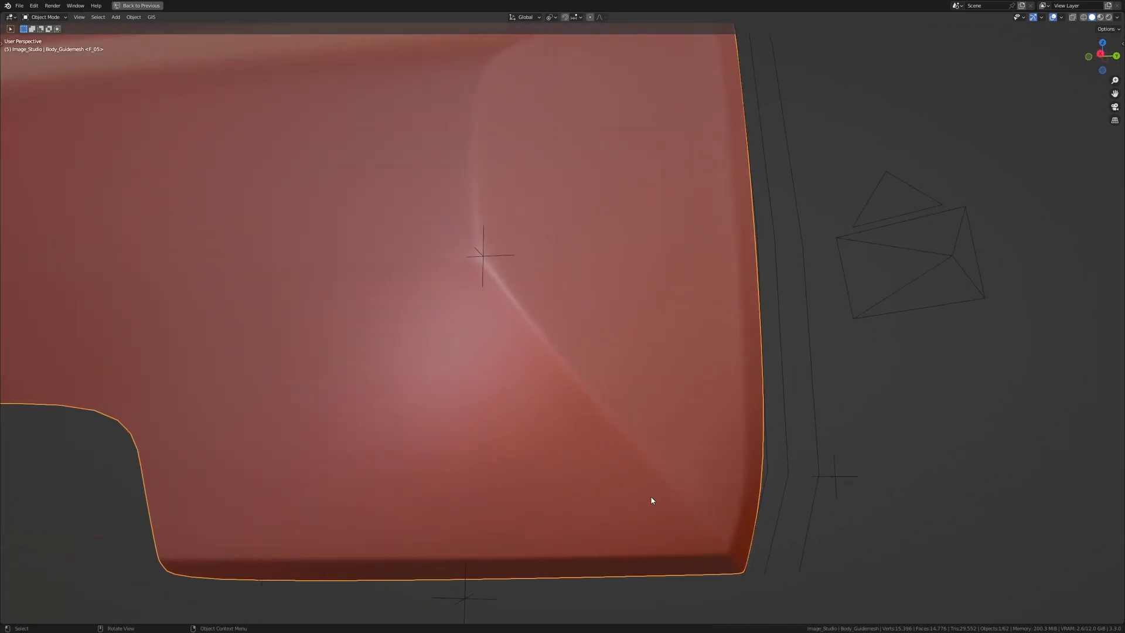
Step: Select the lower support edge of the rear corner crease down to the bottom corner and move it slightly outward along X
{"action": "key", "text": "Tab"}
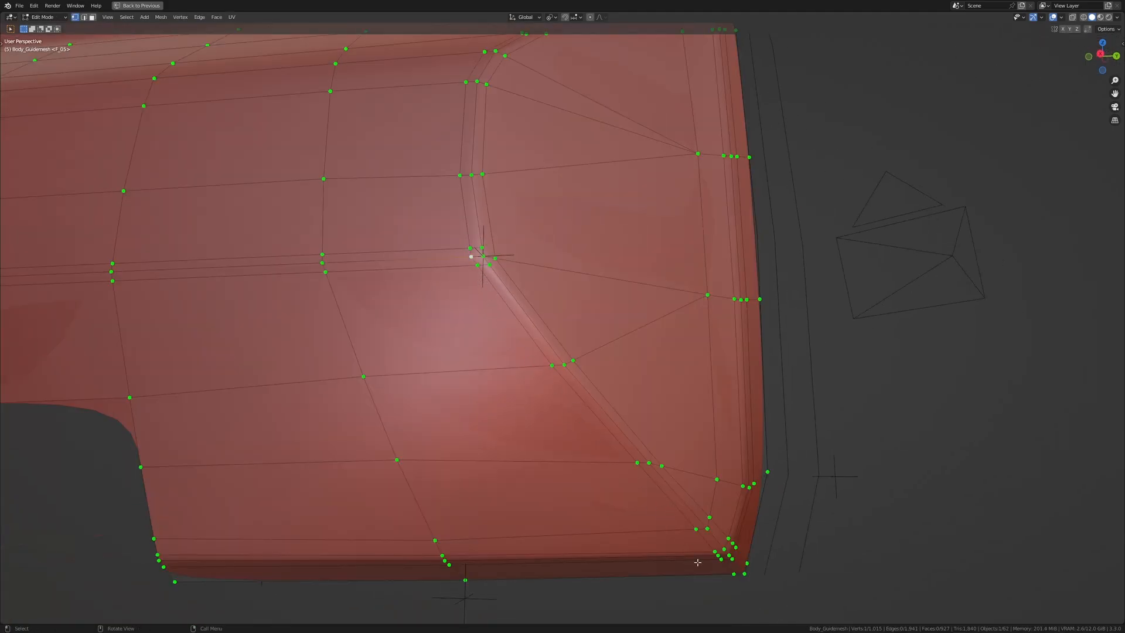
{"action": "left_click", "coordinate": [734, 579], "text": "ctrl"}
{"action": "middle_click_drag", "start_coordinate": [734, 578], "coordinate": [632, 424], "text": "shift"}
{"action": "key", "text": "g"}
{"action": "key", "text": "x"}
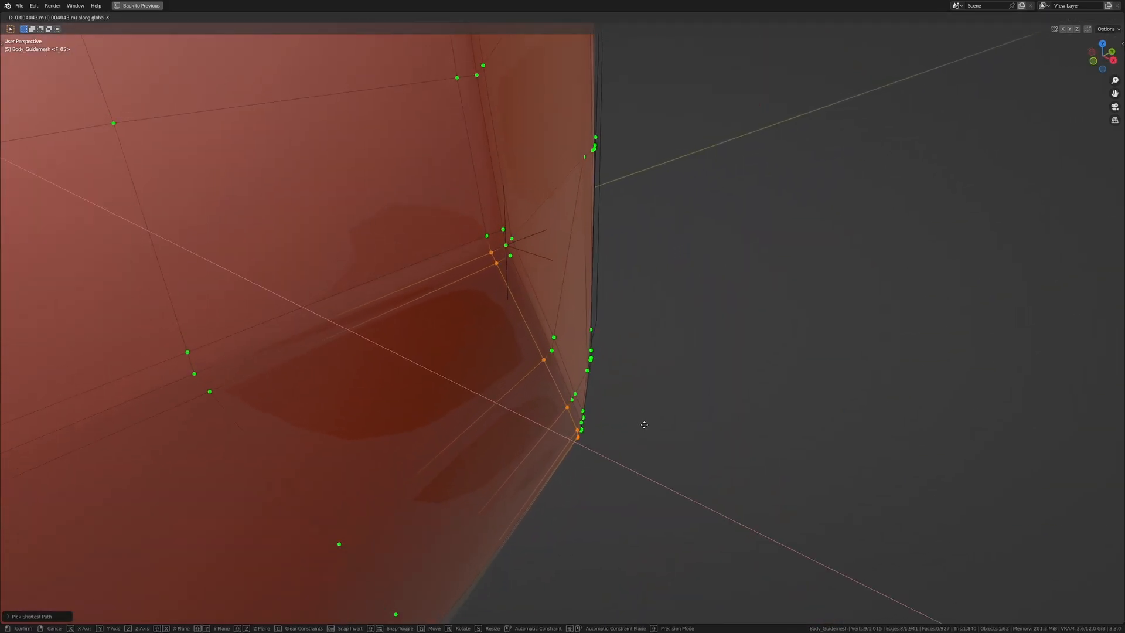
{"action": "left_click", "coordinate": [648, 425]}
{"action": "middle_click_drag", "start_coordinate": [649, 425], "coordinate": [603, 515]}
{"action": "middle_click_drag", "start_coordinate": [603, 515], "coordinate": [605, 492], "text": "ctrl"}
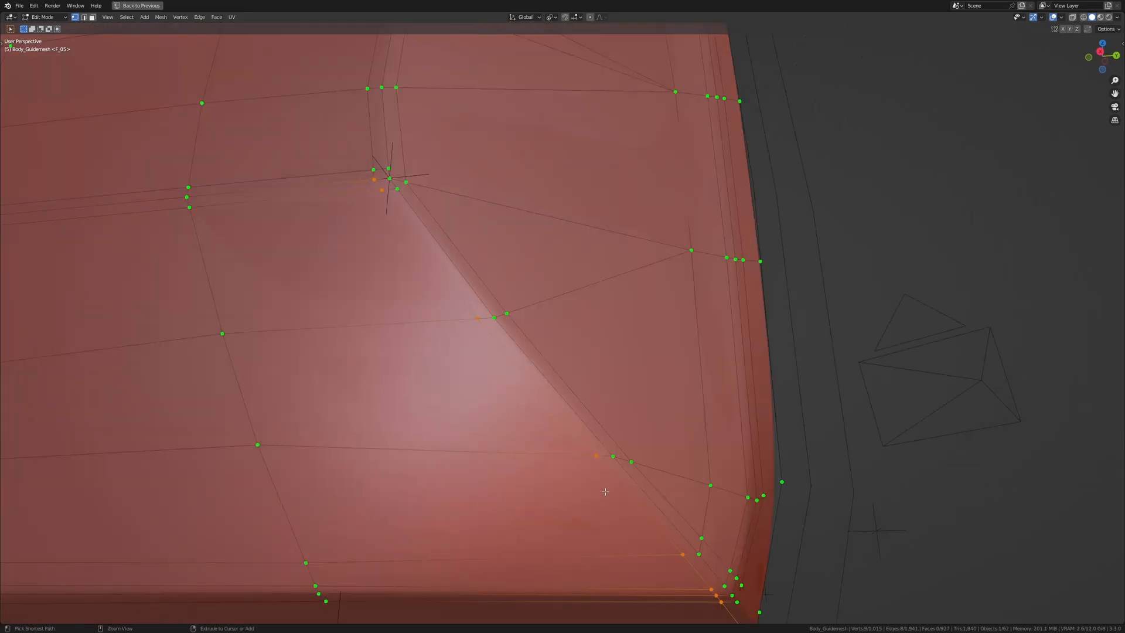
Step: Move the two lower support vertices at the upper end of the rear corner crease slightly along X
{"action": "key", "text": "Tab"}
{"action": "middle_click_drag", "start_coordinate": [557, 449], "coordinate": [595, 425]}
{"action": "key", "text": "Tab"}
{"action": "left_click", "coordinate": [465, 340]}
{"action": "left_click", "coordinate": [475, 354], "text": "shift"}
{"action": "key", "text": "g"}
{"action": "key", "text": "x"}
{"action": "left_click", "coordinate": [723, 470]}
Step: Shrink/Fatten individual support vertices along the rear corner crease to smooth the shading around it
{"action": "left_click", "coordinate": [587, 454]}
{"action": "key", "text": "alt+s"}
{"action": "left_click", "coordinate": [802, 393]}
{"action": "key", "text": "Tab"}
{"action": "key", "text": "Tab"}
{"action": "left_click", "coordinate": [559, 258]}
{"action": "middle_click_drag", "start_coordinate": [584, 301], "coordinate": [588, 414], "text": "shift"}
{"action": "key", "text": "alt+s"}
{"action": "left_click", "coordinate": [675, 328]}
{"action": "key", "text": "Tab"}
{"action": "key", "text": "Tab"}
Step: Shrink/Fatten the support vertices midway down the rear corner crease and move them slightly along Y
{"action": "scroll", "coordinate": [588, 414], "scroll_direction": "up", "scroll_amount": 1}
{"action": "middle_click_drag", "start_coordinate": [654, 475], "coordinate": [610, 447]}
{"action": "scroll", "coordinate": [610, 447], "scroll_direction": "up", "scroll_amount": 2}
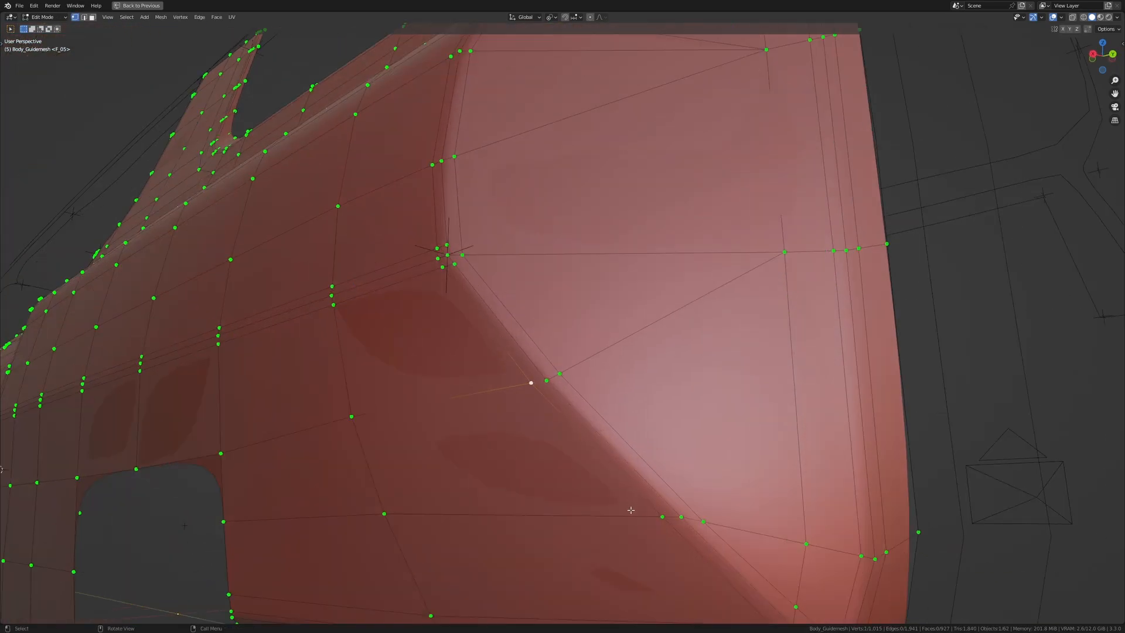
{"action": "left_click", "coordinate": [630, 509], "text": "shift"}
{"action": "middle_click_drag", "start_coordinate": [632, 505], "coordinate": [658, 470]}
{"action": "key", "text": "alt+s"}
{"action": "left_click", "coordinate": [640, 436]}
{"action": "key", "text": "g"}
{"action": "key", "text": "y"}
{"action": "left_click", "coordinate": [640, 464]}
{"action": "key", "text": "Tab"}
{"action": "scroll", "coordinate": [538, 457], "scroll_direction": "down", "scroll_amount": 8}
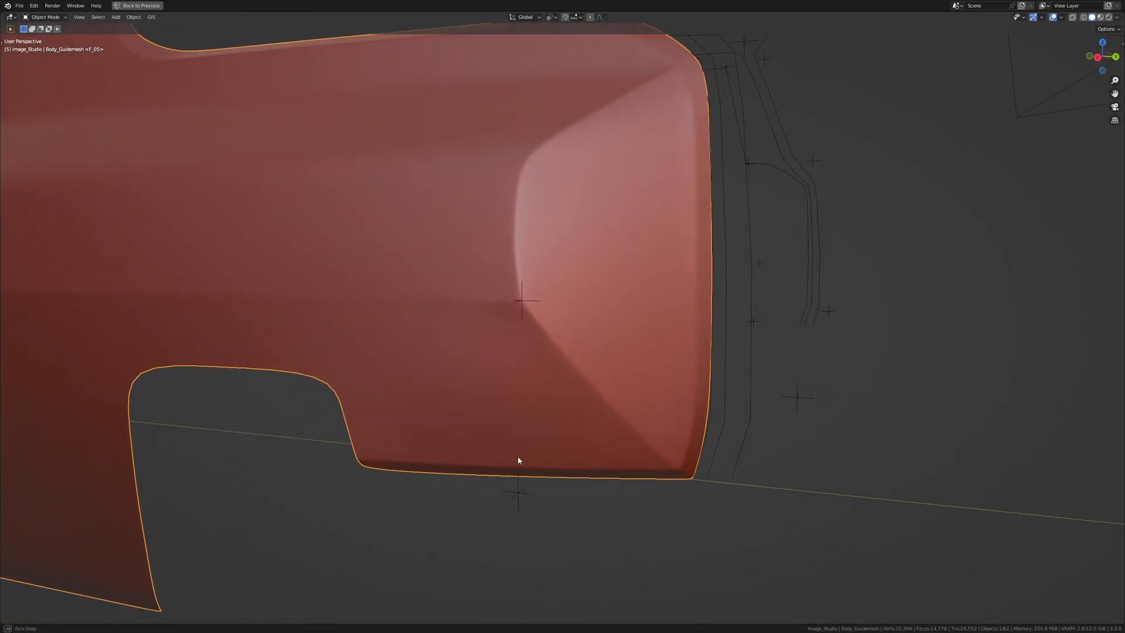
Step: Nudge the support vertices just below the rear crease corner along X and return to Object Mode
{"action": "scroll", "coordinate": [526, 444], "scroll_direction": "up", "scroll_amount": 3}
{"action": "middle_click_drag", "start_coordinate": [518, 457], "coordinate": [748, 412]}
{"action": "key", "text": "Tab"}
{"action": "scroll", "coordinate": [581, 438], "scroll_direction": "up", "scroll_amount": 3}
{"action": "scroll", "coordinate": [609, 410], "scroll_direction": "up", "scroll_amount": 2}
{"action": "left_click", "coordinate": [601, 396]}
{"action": "key", "text": "g"}
{"action": "key", "text": "x"}
{"action": "left_click", "coordinate": [651, 404]}
{"action": "left_click", "coordinate": [681, 406]}
{"action": "key", "text": "g"}
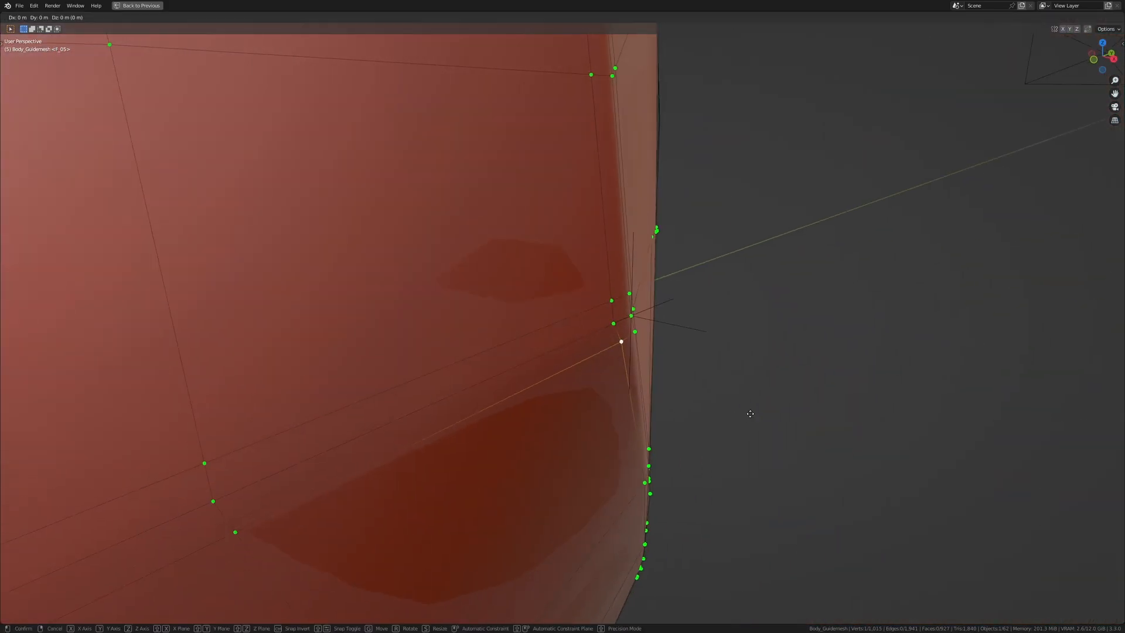
{"action": "key", "text": "x"}
{"action": "left_click", "coordinate": [728, 400]}
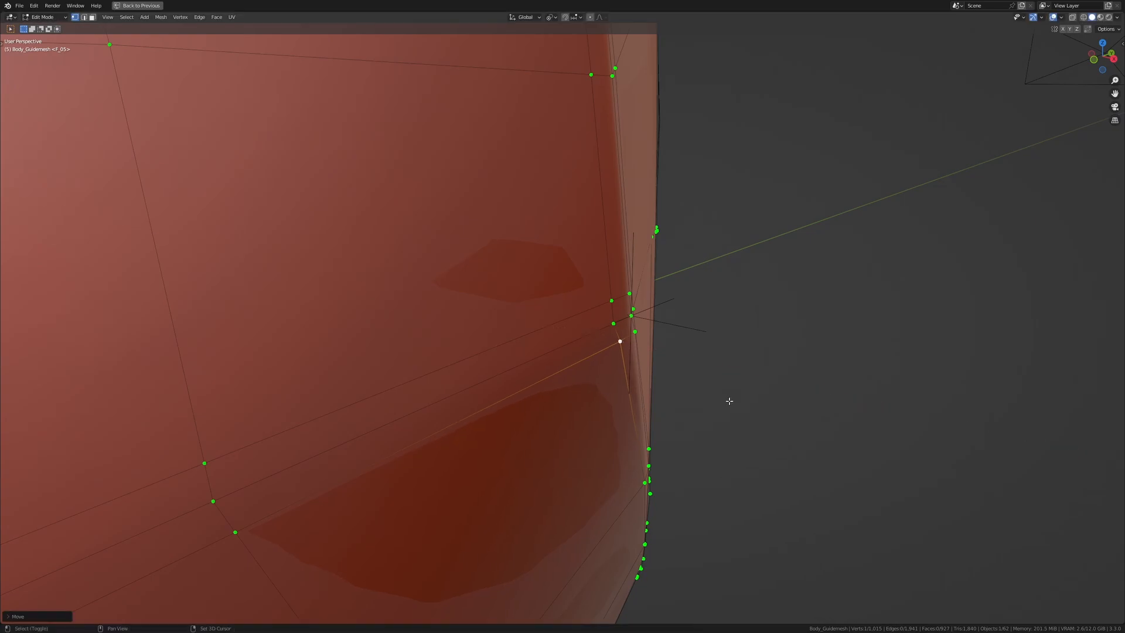
{"action": "key", "text": "Tab"}
Step: Edge-slide the uppermost edge row of the window pillar to adjust the pillar's height
{"action": "middle_click_drag", "start_coordinate": [680, 463], "coordinate": [653, 480]}
{"action": "scroll", "coordinate": [596, 470], "scroll_direction": "down", "scroll_amount": 6}
{"action": "scroll", "coordinate": [653, 480], "scroll_direction": "down", "scroll_amount": 3}
{"action": "key", "text": "Tab"}
{"action": "scroll", "coordinate": [610, 490], "scroll_direction": "up", "scroll_amount": 9}
{"action": "middle_click_drag", "start_coordinate": [484, 459], "coordinate": [620, 472], "text": "shift"}
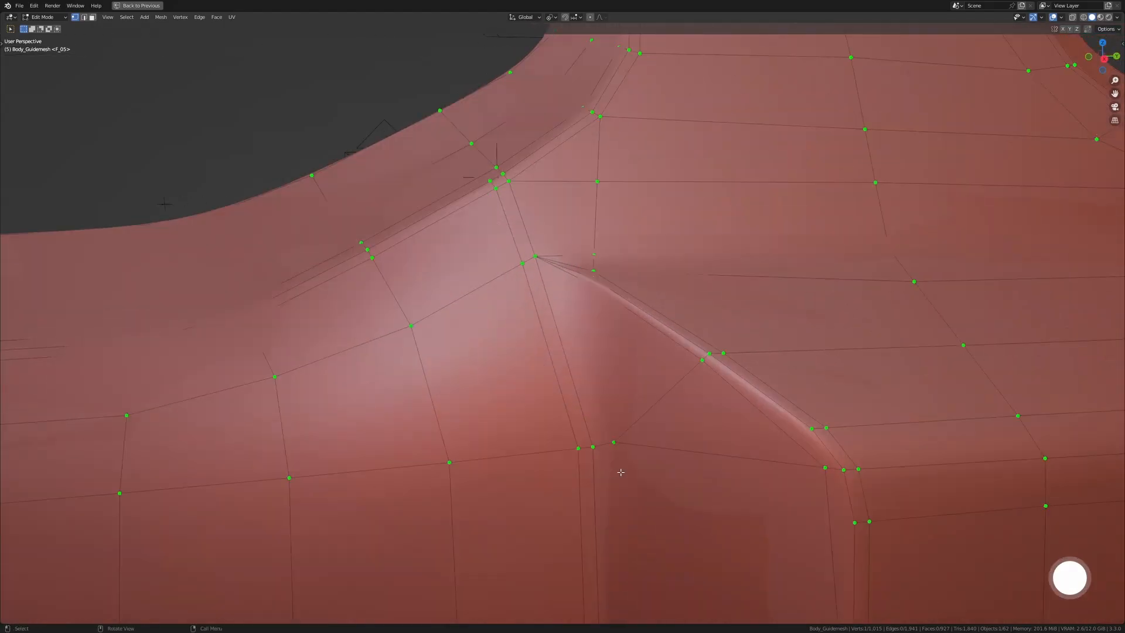
{"action": "scroll", "coordinate": [620, 471], "scroll_direction": "down", "scroll_amount": 3}
{"action": "middle_click_drag", "start_coordinate": [621, 351], "coordinate": [475, 550], "text": "shift"}
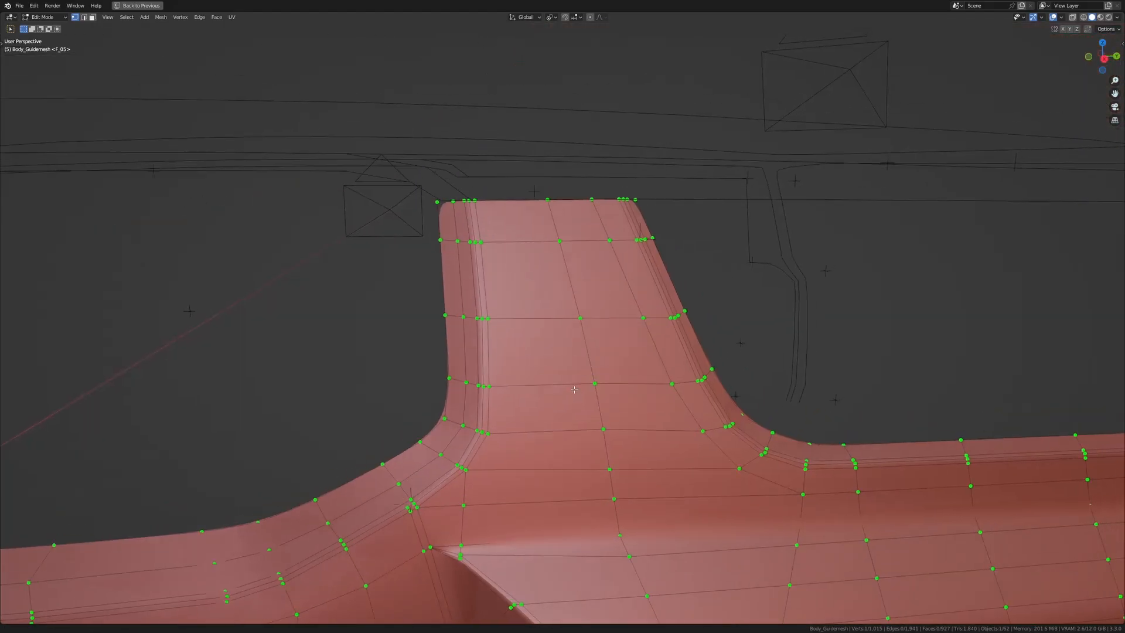
{"action": "scroll", "coordinate": [609, 256], "scroll_direction": "up", "scroll_amount": 1}
{"action": "left_click", "coordinate": [588, 186], "text": "alt"}
{"action": "key", "text": "g"}
{"action": "key", "text": "g"}
{"action": "left_click", "coordinate": [627, 241]}
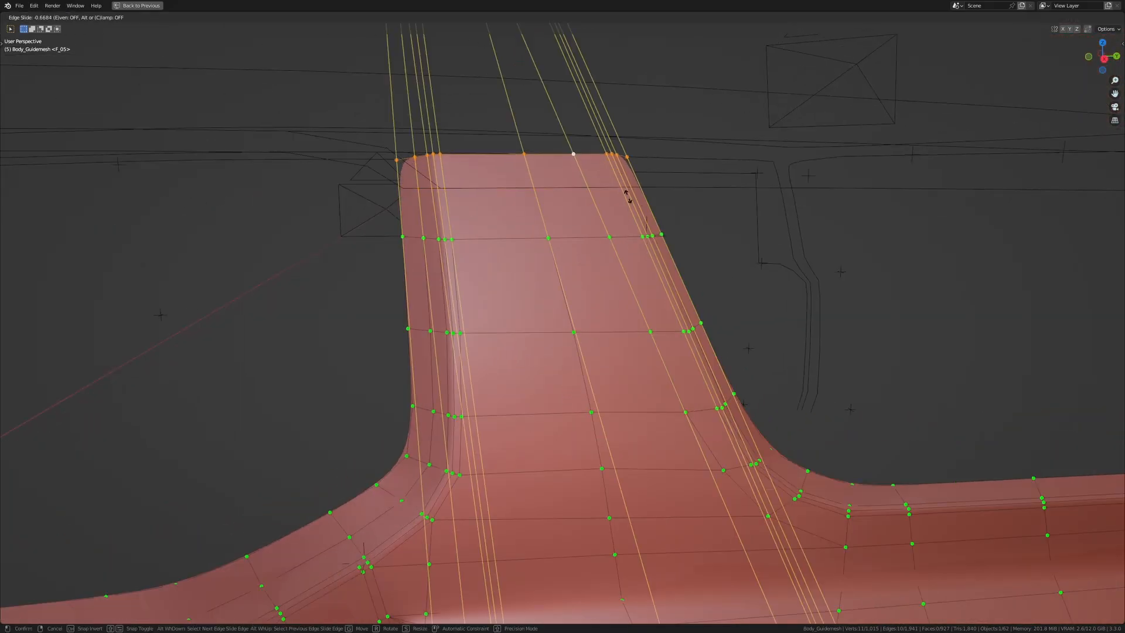
Step: Add a supporting loop cut across the window pillar close to its upper border
{"action": "middle_click_drag", "start_coordinate": [627, 241], "coordinate": [585, 268]}
{"action": "key", "text": "ctrl+r"}
{"action": "left_click", "coordinate": [585, 269]}
{"action": "left_click", "coordinate": [579, 229]}
Step: Add a supporting loop cut close to the pillar's rear edge, following the rear window border
{"action": "scroll", "coordinate": [579, 229], "scroll_direction": "down", "scroll_amount": 6}
{"action": "middle_click_drag", "start_coordinate": [579, 228], "coordinate": [507, 427]}
{"action": "scroll", "coordinate": [470, 371], "scroll_direction": "up", "scroll_amount": 5}
{"action": "scroll", "coordinate": [512, 369], "scroll_direction": "up", "scroll_amount": 2}
{"action": "left_click", "coordinate": [499, 370], "text": "alt"}
{"action": "key", "text": "g"}
{"action": "key", "text": "g"}
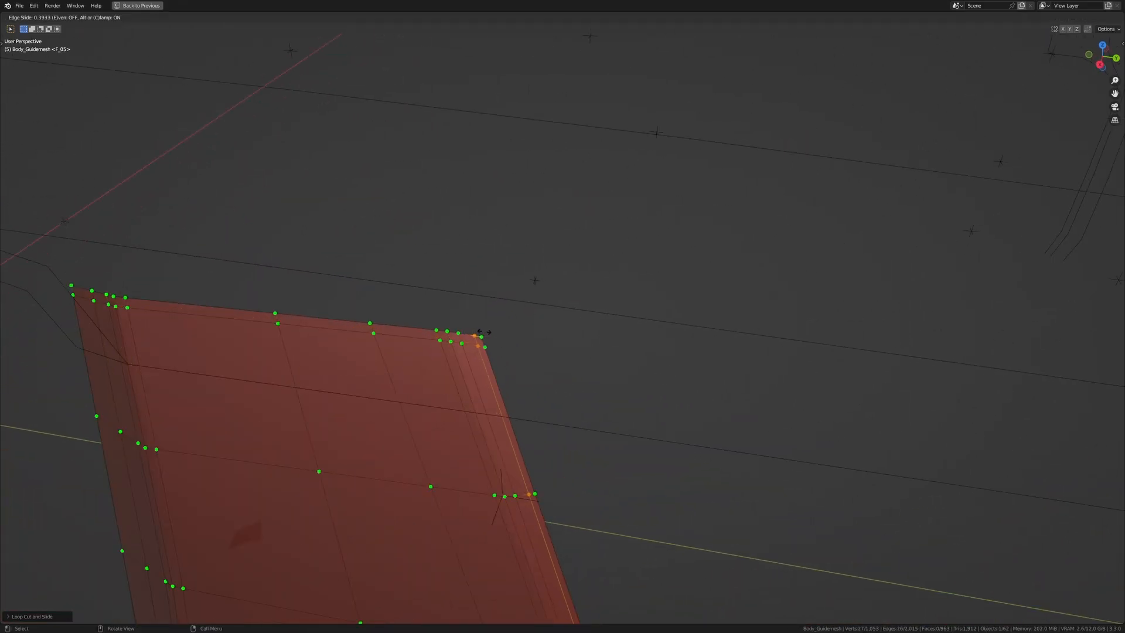
{"action": "left_click", "coordinate": [483, 330]}
Step: Add an even, flipped loop cut close to the pillar's front edge, following the front window border
{"action": "scroll", "coordinate": [744, 504], "scroll_direction": "down", "scroll_amount": 6}
{"action": "middle_click_drag", "start_coordinate": [744, 505], "coordinate": [567, 186], "text": "shift"}
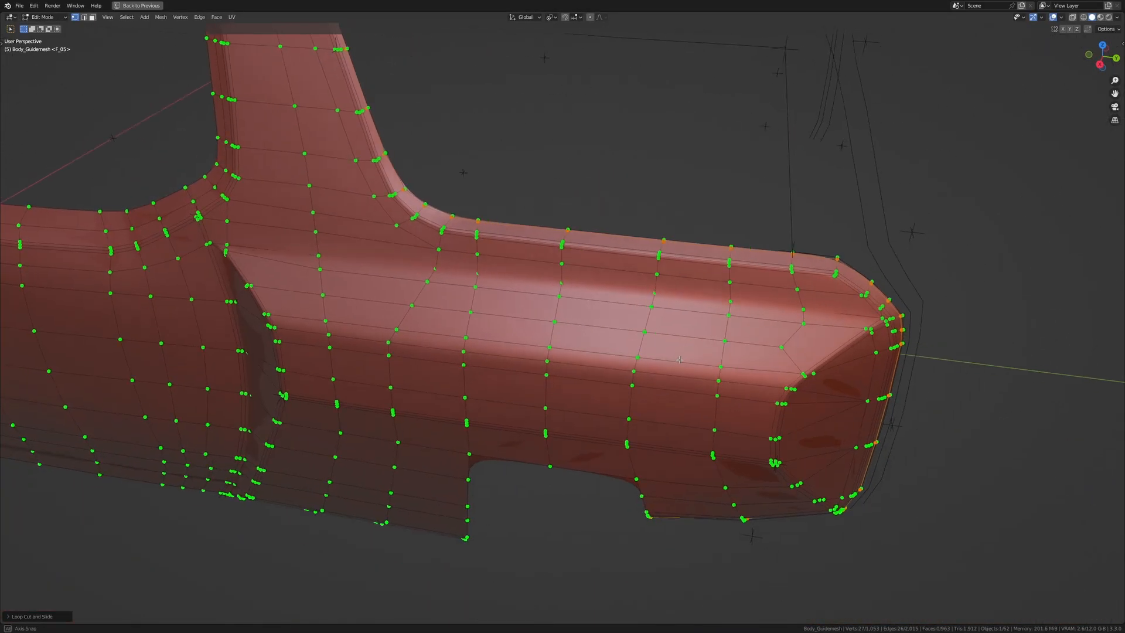
{"action": "middle_click_drag", "start_coordinate": [650, 334], "coordinate": [782, 448]}
{"action": "scroll", "coordinate": [764, 439], "scroll_direction": "up", "scroll_amount": 3}
{"action": "middle_click_drag", "start_coordinate": [726, 442], "coordinate": [657, 457], "text": "shift"}
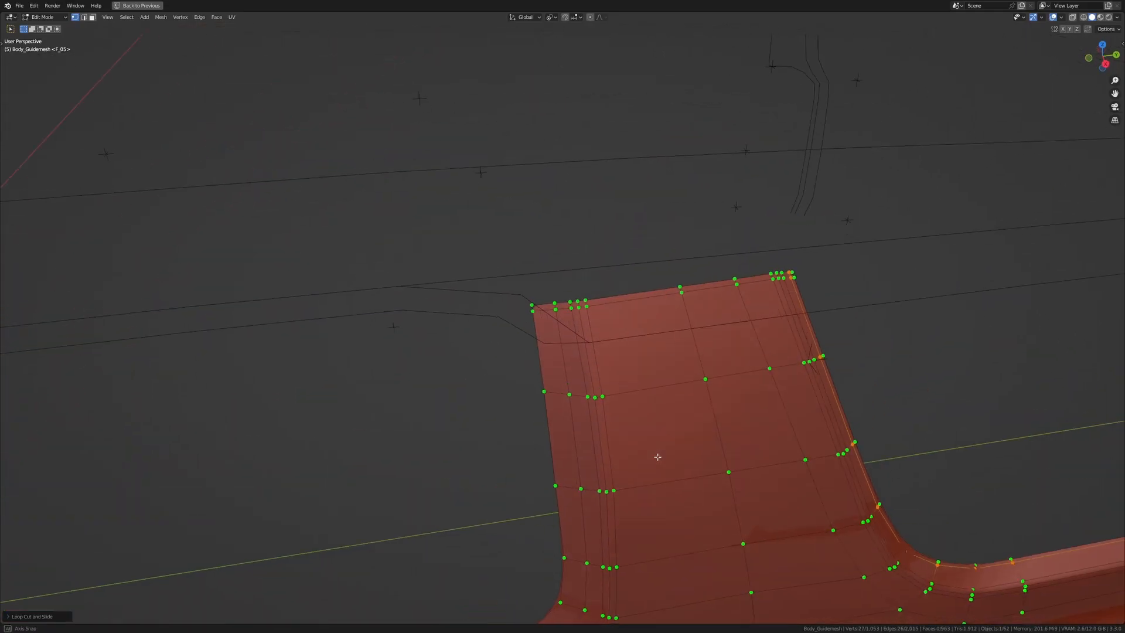
{"action": "scroll", "coordinate": [650, 448], "scroll_direction": "up", "scroll_amount": 3}
{"action": "key", "text": "ctrl+r"}
{"action": "left_click", "coordinate": [544, 299]}
{"action": "key", "text": "e"}
{"action": "key", "text": "f"}
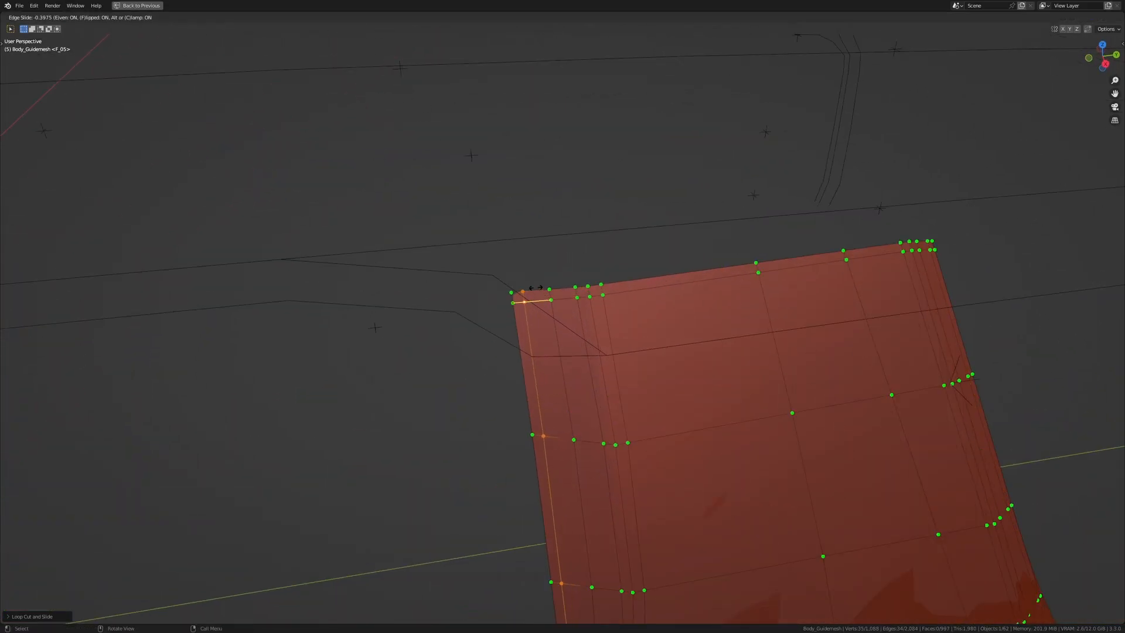
{"action": "left_click", "coordinate": [511, 262]}
Step: Dissolve the part of the new front window loop that runs forward along the hood, using wireframe display for the selection
{"action": "scroll", "coordinate": [406, 420], "scroll_direction": "down", "scroll_amount": 6}
{"action": "middle_click_drag", "start_coordinate": [407, 420], "coordinate": [820, 302], "text": "shift"}
{"action": "middle_click_drag", "start_coordinate": [311, 437], "coordinate": [821, 346], "text": "shift"}
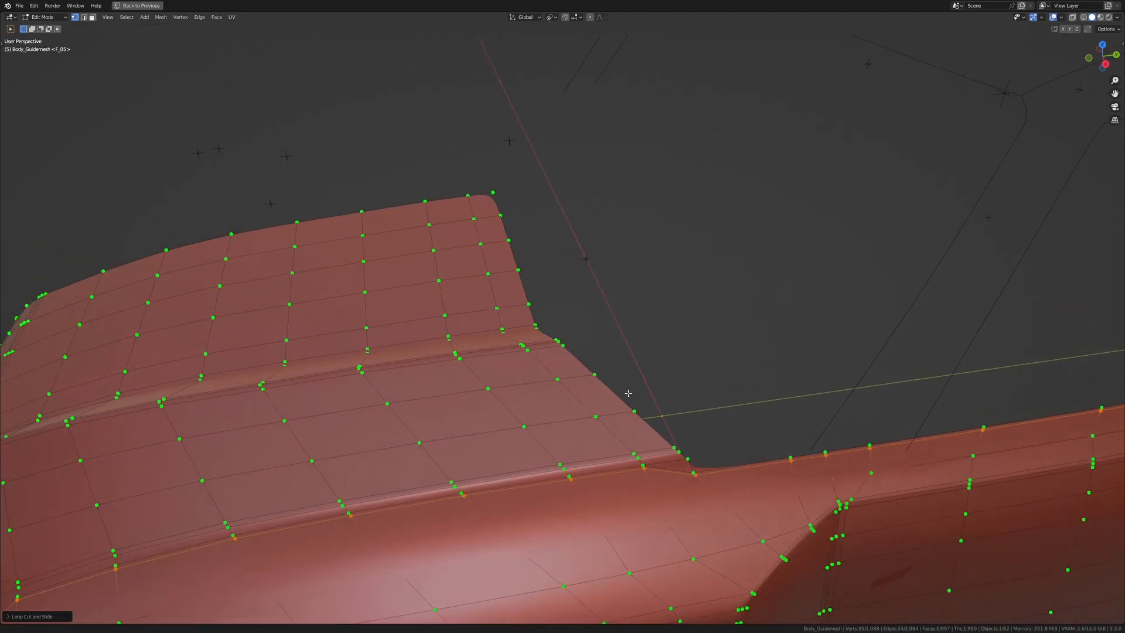
{"action": "scroll", "coordinate": [585, 379], "scroll_direction": "up", "scroll_amount": 1}
{"action": "mouse_move", "coordinate": [584, 431]}
{"action": "middle_mouse_down", "text": "shift"}
{"action": "mouse_move", "coordinate": [585, 380]}
{"action": "mouse_move", "coordinate": [564, 362]}
{"action": "middle_mouse_up", "text": "shift"}
{"action": "scroll", "coordinate": [585, 380], "scroll_direction": "down", "scroll_amount": 6}
{"action": "key", "text": "z"}
{"action": "left_click", "coordinate": [789, 367]}
{"action": "mouse_move", "coordinate": [436, 160]}
{"action": "left_mouse_down", "text": "ctrl"}
{"action": "mouse_move", "coordinate": [989, 472]}
{"action": "mouse_move", "coordinate": [1026, 480]}
{"action": "left_mouse_up", "text": "ctrl"}
{"action": "scroll", "coordinate": [645, 410], "scroll_direction": "up", "scroll_amount": 5}
{"action": "key", "text": "x"}
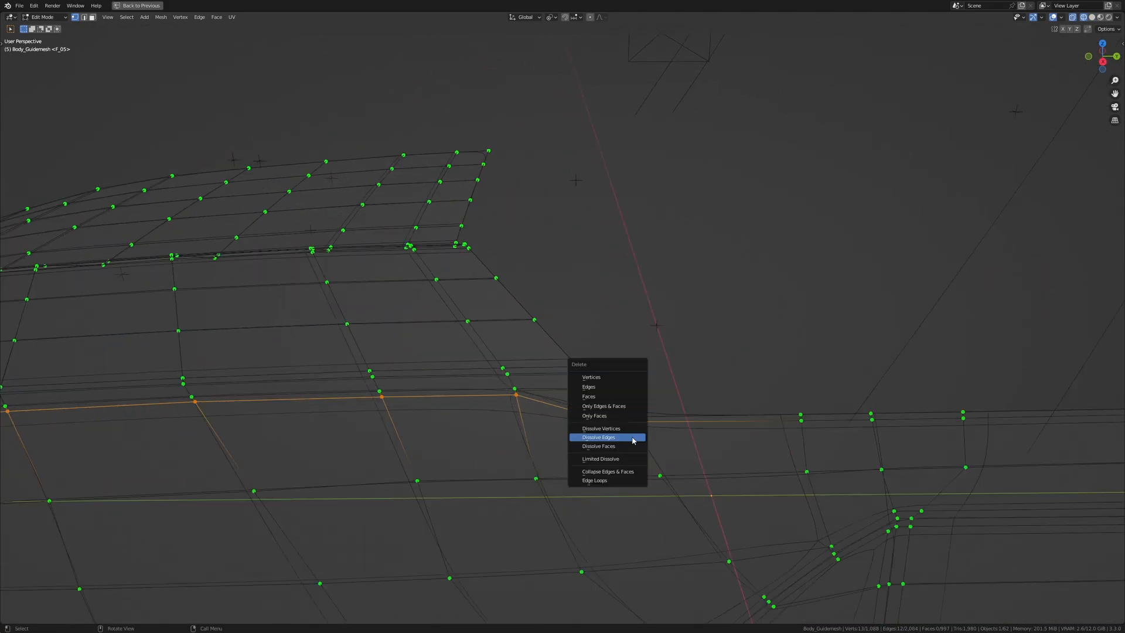
{"action": "left_click", "coordinate": [632, 439]}
Step: Return to solid shading and add a supporting loop cut close to the rear edge of the hood
{"action": "key", "text": "shift+z"}
{"action": "mouse_move", "coordinate": [632, 439]}
{"action": "middle_mouse_down"}
{"action": "mouse_move", "coordinate": [621, 419]}
{"action": "mouse_move", "coordinate": [580, 399]}
{"action": "middle_mouse_up"}
{"action": "scroll", "coordinate": [609, 410], "scroll_direction": "up", "scroll_amount": 2}
{"action": "key", "text": "ctrl+r"}
{"action": "left_click", "coordinate": [490, 347]}
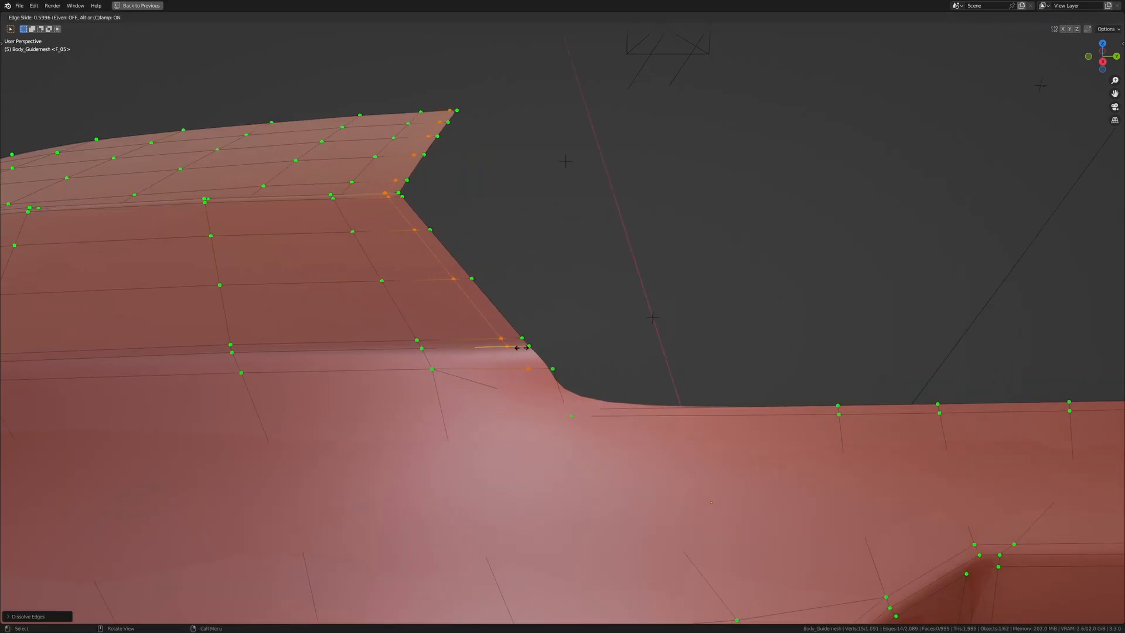
{"action": "left_click", "coordinate": [530, 343], "text": "shift"}
Step: In wireframe display, knife-cut from the hood's support loop to the corner vertex at the start of the window border
{"action": "key", "text": "shift+z"}
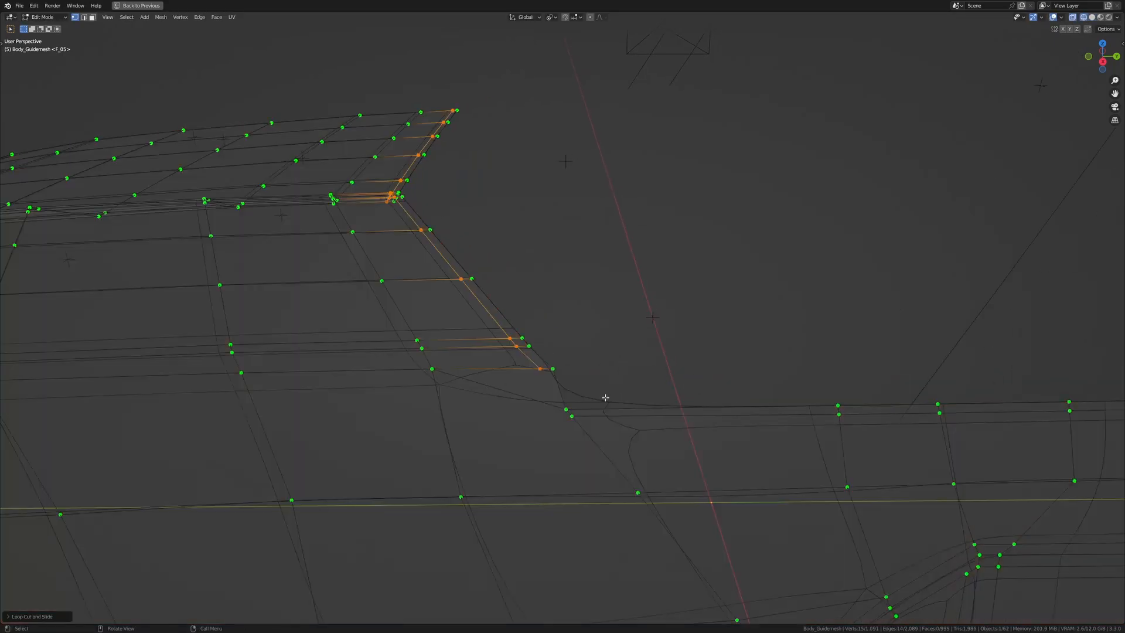
{"action": "key", "text": "alt+a"}
{"action": "middle_click_drag", "start_coordinate": [607, 397], "coordinate": [575, 389]}
{"action": "scroll", "coordinate": [574, 389], "scroll_direction": "up", "scroll_amount": 2}
{"action": "key", "text": "k"}
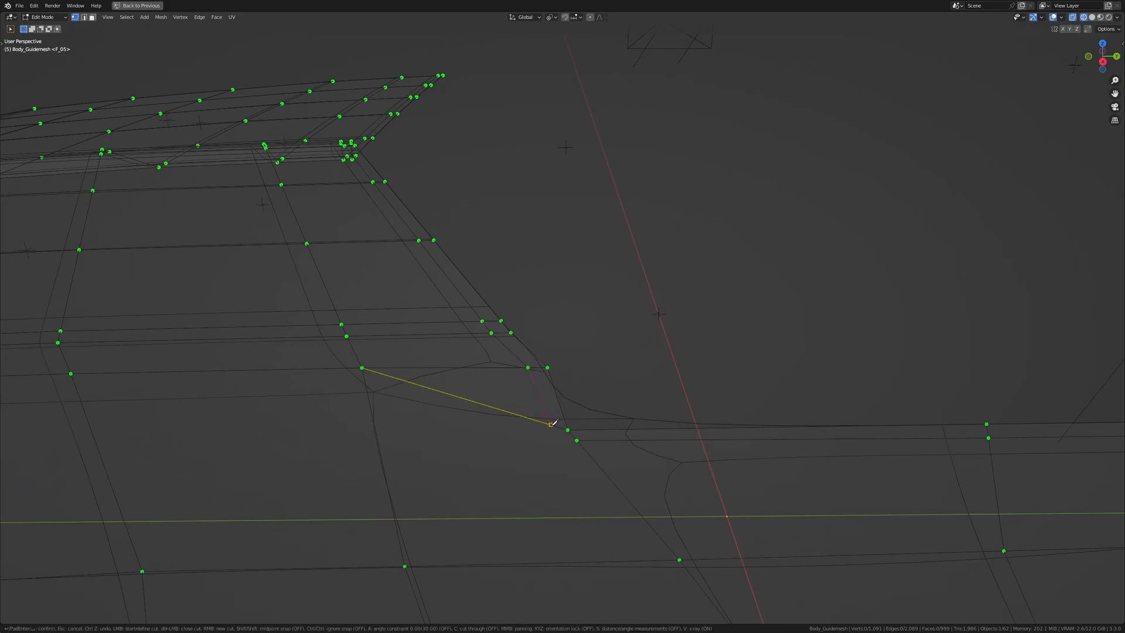
{"action": "left_click", "coordinate": [578, 440]}
{"action": "key", "text": "Return"}
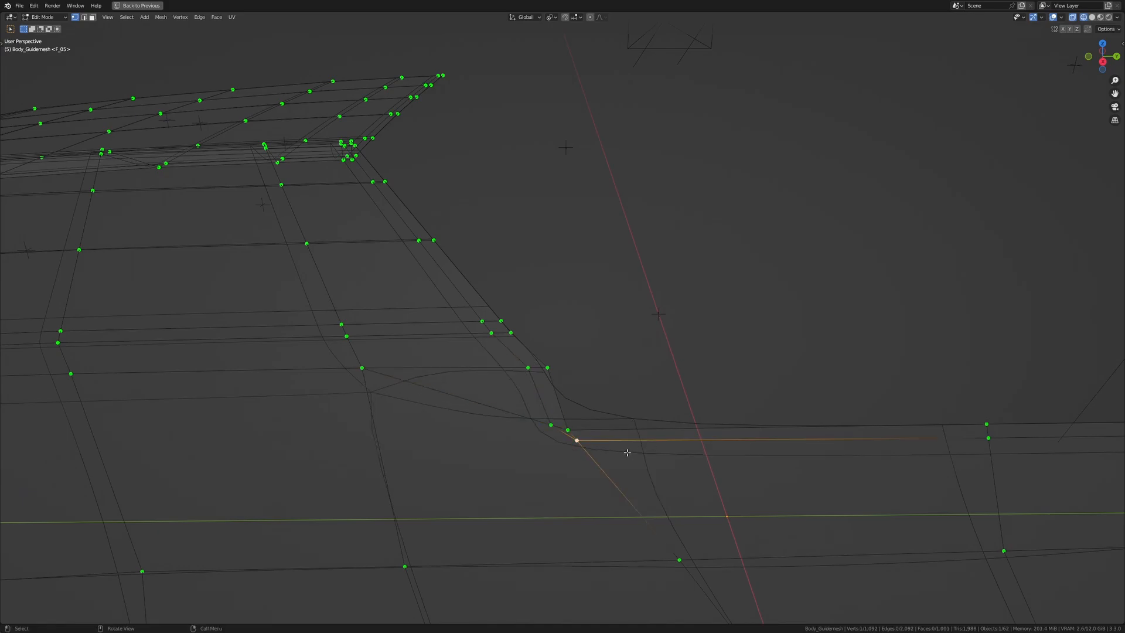
Step: Slide the inner corner vertex at the front window border along its edge, merge the corner vertices, and return to solid shading
{"action": "key", "text": "shift+v"}
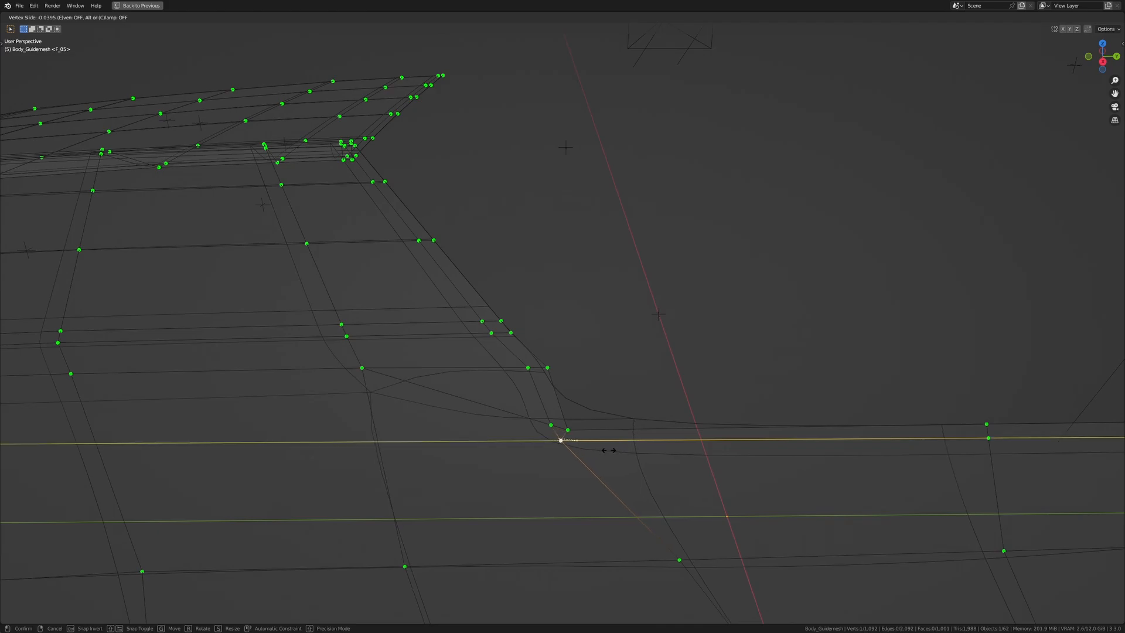
{"action": "left_click", "coordinate": [608, 450]}
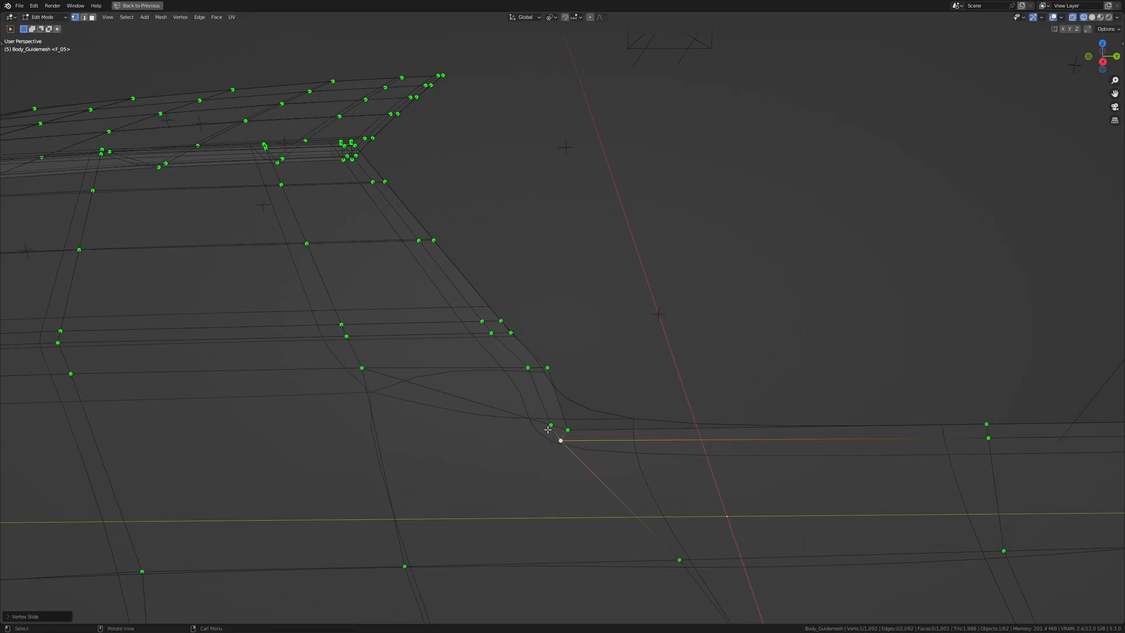
{"action": "key", "text": "m"}
{"action": "left_click", "coordinate": [593, 457]}
{"action": "key", "text": "shift+z"}
{"action": "key", "text": "Tab"}
Step: Examine the smoothed hood, side panel and window border, and compare the guide mesh with the reference photos
{"action": "middle_click_drag", "start_coordinate": [634, 457], "coordinate": [586, 515]}
{"action": "key", "text": "Tab"}
{"action": "middle_click_drag", "start_coordinate": [586, 457], "coordinate": [621, 486]}
{"action": "key", "text": "a"}
{"action": "key", "text": "Tab"}
{"action": "middle_click_drag", "start_coordinate": [621, 410], "coordinate": [623, 444], "text": "ctrl"}
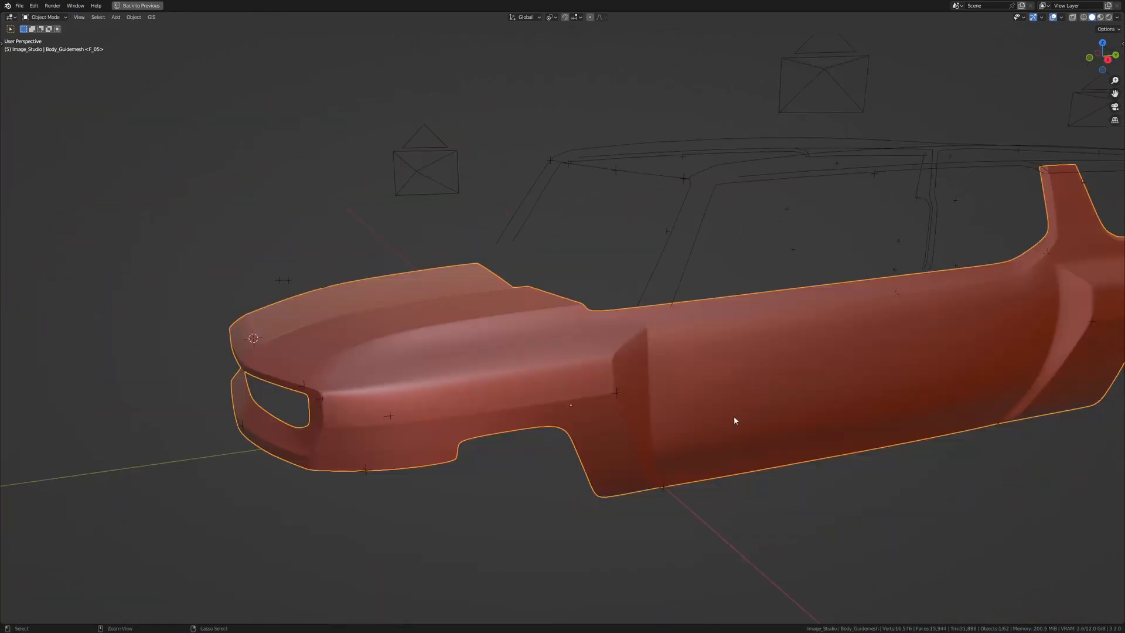
{"action": "key", "text": "ctrl+space"}
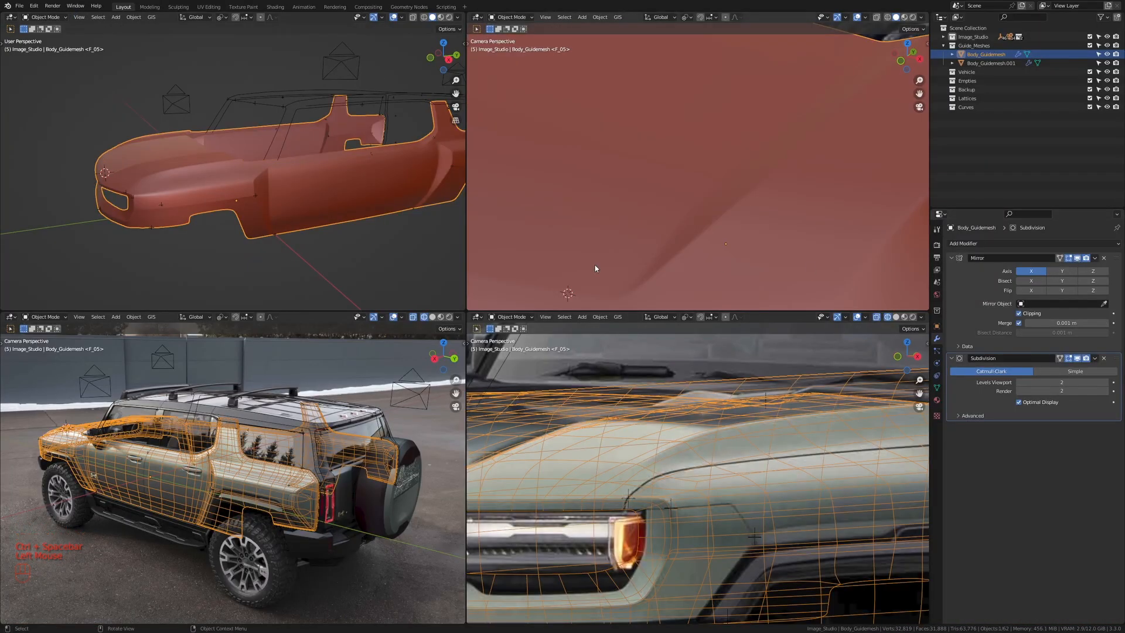
{"action": "key", "text": "ctrl+space"}
Step: Slide the hood vertex above the front corner toward its outer neighbour to even out the mesh flow
{"action": "middle_click_drag", "start_coordinate": [417, 271], "coordinate": [585, 377]}
{"action": "scroll", "coordinate": [602, 381], "scroll_direction": "up", "scroll_amount": 5}
{"action": "key", "text": "Tab"}
{"action": "scroll", "coordinate": [669, 438], "scroll_direction": "up", "scroll_amount": 4}
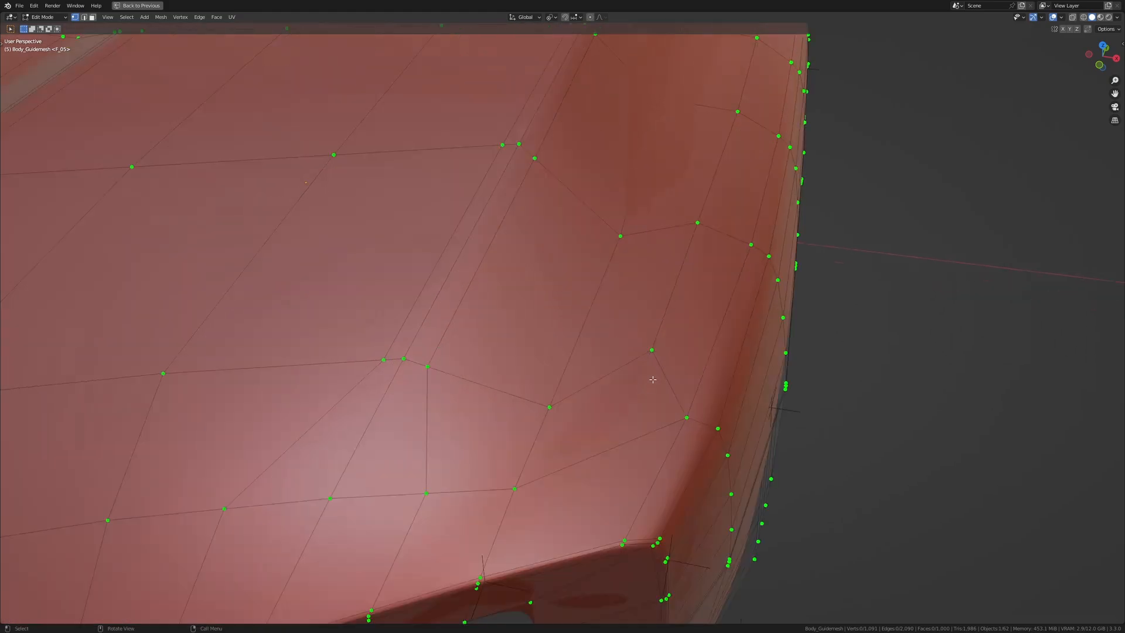
{"action": "key", "text": "KP_Decimal"}
{"action": "scroll", "coordinate": [674, 418], "scroll_direction": "down", "scroll_amount": 7}
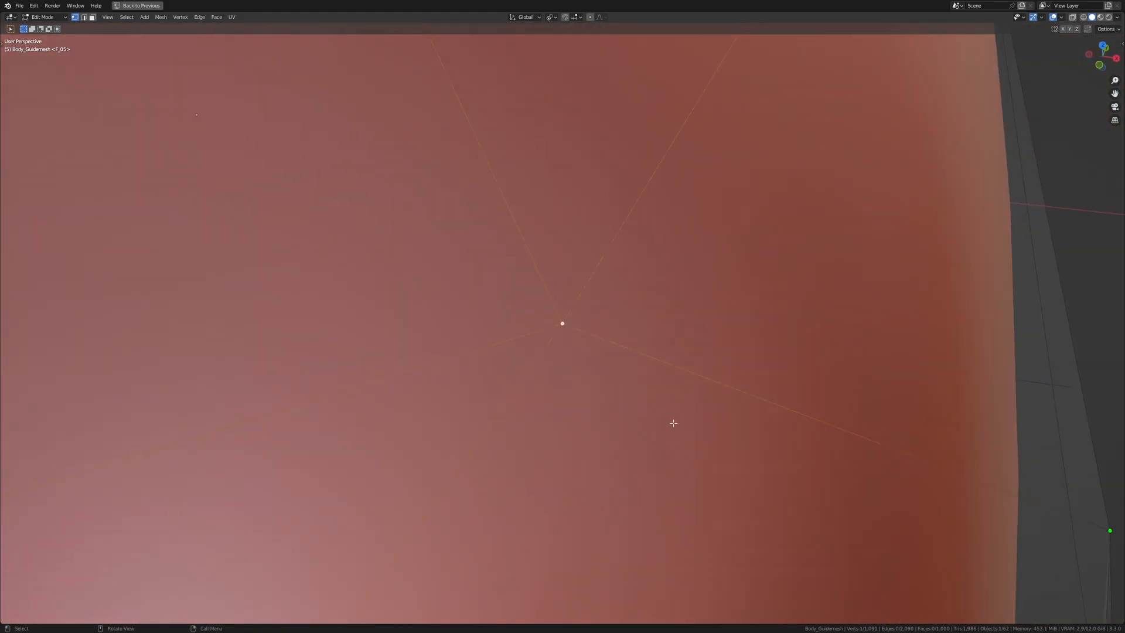
{"action": "middle_click_drag", "start_coordinate": [673, 422], "coordinate": [374, 370]}
{"action": "key", "text": "Tab"}
{"action": "key", "text": "Tab"}
{"action": "key", "text": "shift+v"}
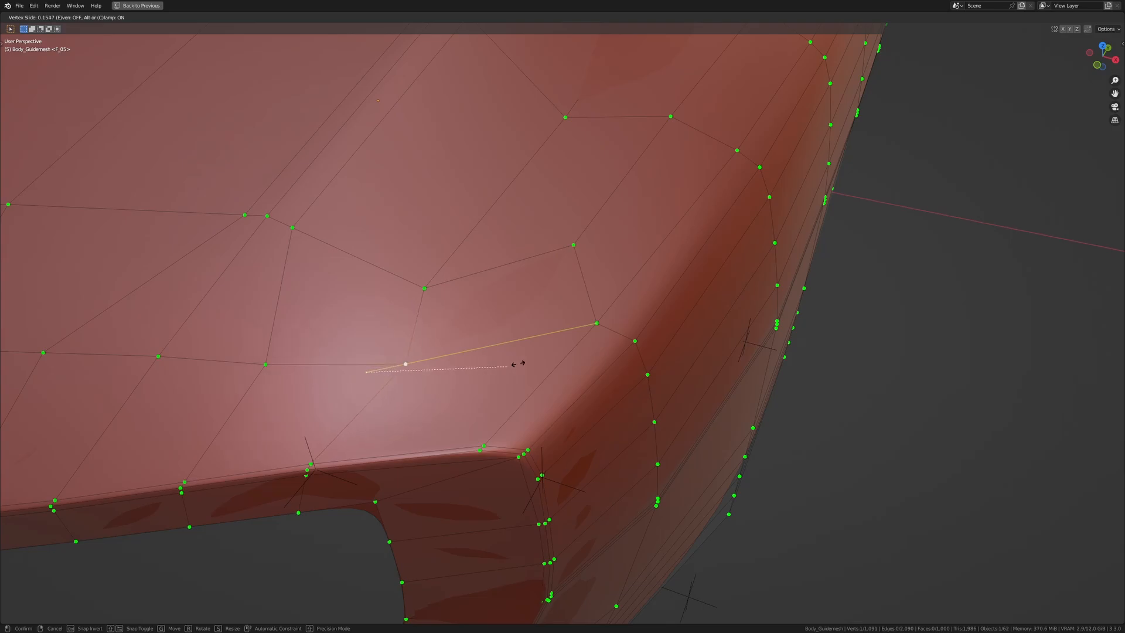
{"action": "left_click", "coordinate": [518, 364]}
Step: Slide vertices in the first row behind the hood's front edge to even out their spacing
{"action": "middle_click_drag", "start_coordinate": [518, 364], "coordinate": [562, 289]}
{"action": "left_click", "coordinate": [520, 382]}
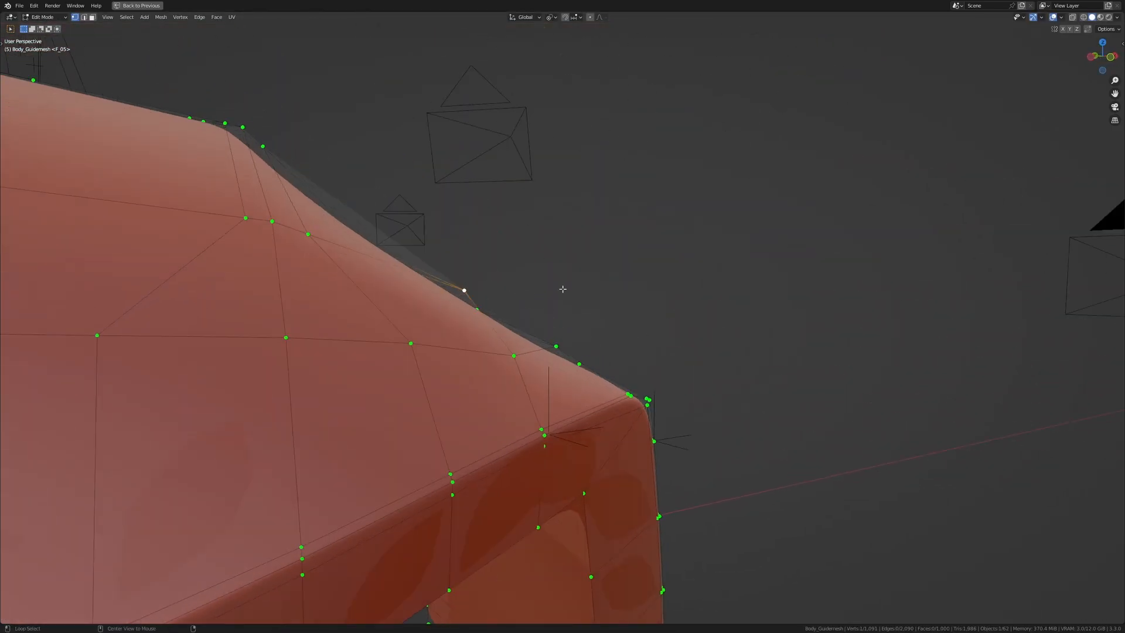
{"action": "left_click", "coordinate": [507, 335]}
{"action": "mouse_move", "coordinate": [507, 335]}
{"action": "middle_mouse_down"}
{"action": "mouse_move", "coordinate": [432, 381]}
{"action": "mouse_move", "coordinate": [490, 391]}
{"action": "mouse_move", "coordinate": [454, 386]}
{"action": "mouse_move", "coordinate": [477, 367]}
{"action": "mouse_move", "coordinate": [492, 389]}
{"action": "mouse_move", "coordinate": [494, 346]}
{"action": "middle_mouse_up"}
{"action": "scroll", "coordinate": [451, 380], "scroll_direction": "down", "scroll_amount": 3}
{"action": "key", "text": "Tab"}
{"action": "key", "text": "Tab"}
{"action": "key", "text": "Tab"}
{"action": "key", "text": "Tab"}
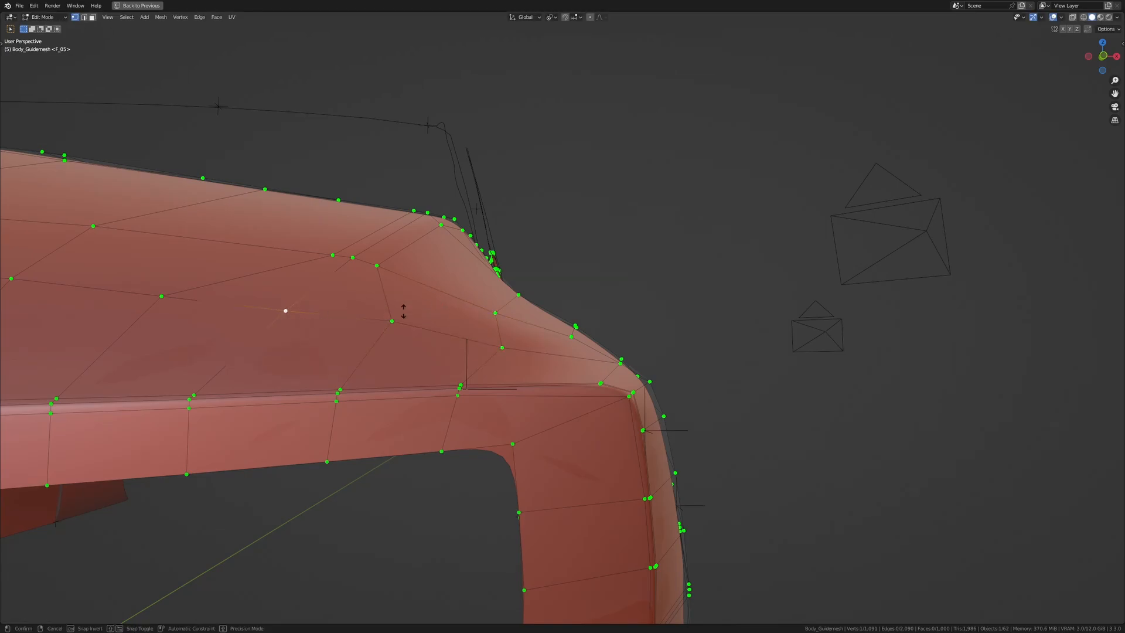
{"action": "left_click", "coordinate": [600, 291]}
Step: Slide the selected hood vertex above the front corner along its edges to even out its spacing
{"action": "middle_click_drag", "start_coordinate": [600, 291], "coordinate": [441, 325]}
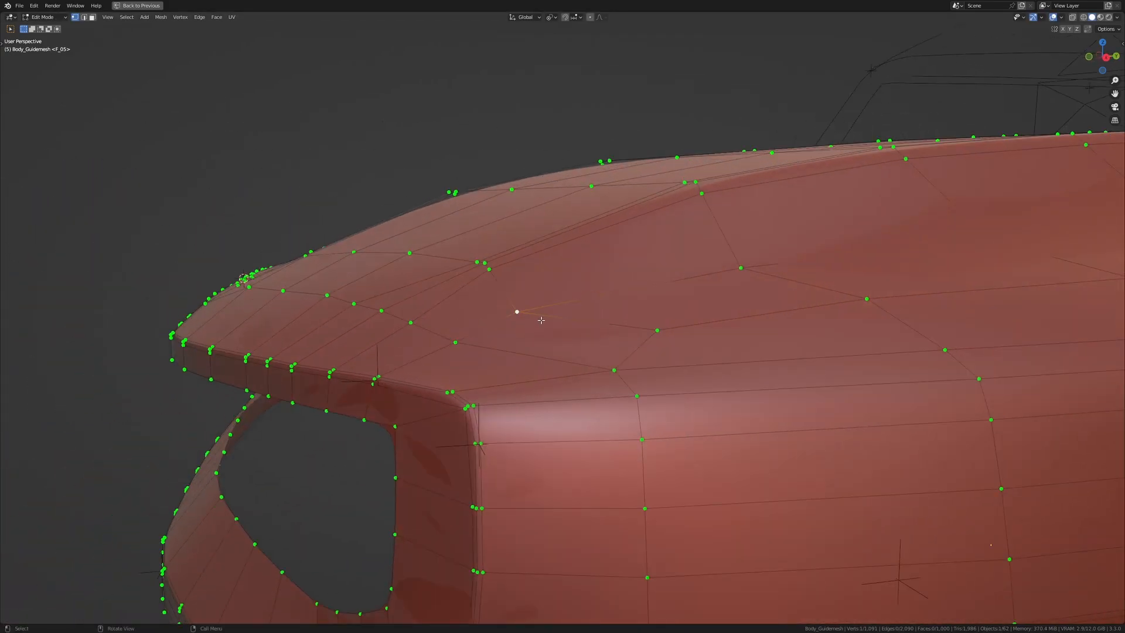
{"action": "middle_click_drag", "start_coordinate": [541, 320], "coordinate": [531, 333]}
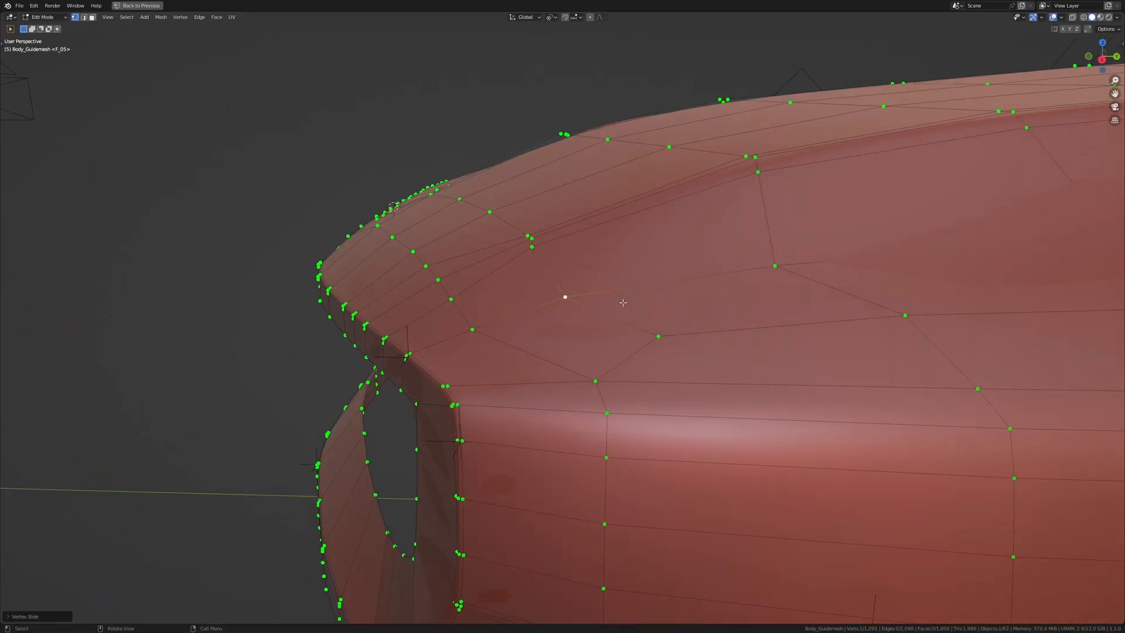
{"action": "middle_click_drag", "start_coordinate": [622, 302], "coordinate": [639, 316]}
{"action": "key", "text": "shift+v"}
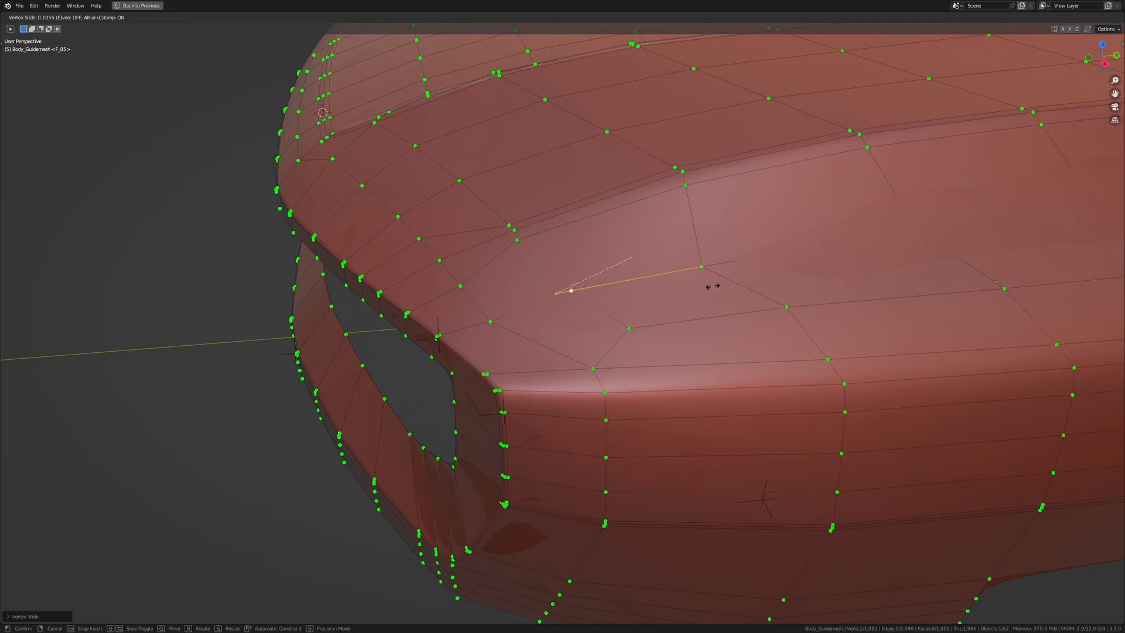
{"action": "left_click", "coordinate": [712, 286]}
Step: Select the vertices on the hood near the front corner and adjust them along their normals with Shrink/Fatten
{"action": "middle_click_drag", "start_coordinate": [712, 285], "coordinate": [624, 371]}
{"action": "left_click", "coordinate": [731, 334]}
{"action": "middle_click_drag", "start_coordinate": [731, 334], "coordinate": [528, 398]}
{"action": "left_click", "coordinate": [459, 310], "text": "shift"}
{"action": "middle_click_drag", "start_coordinate": [459, 310], "coordinate": [526, 390]}
{"action": "key", "text": "alt+s"}
{"action": "left_click", "coordinate": [646, 325]}
{"action": "key", "text": "Tab"}
{"action": "key", "text": "Tab"}
Step: Slide the vertex just behind the hood's front corner along its edge to smooth the surface flow
{"action": "left_click", "coordinate": [544, 350]}
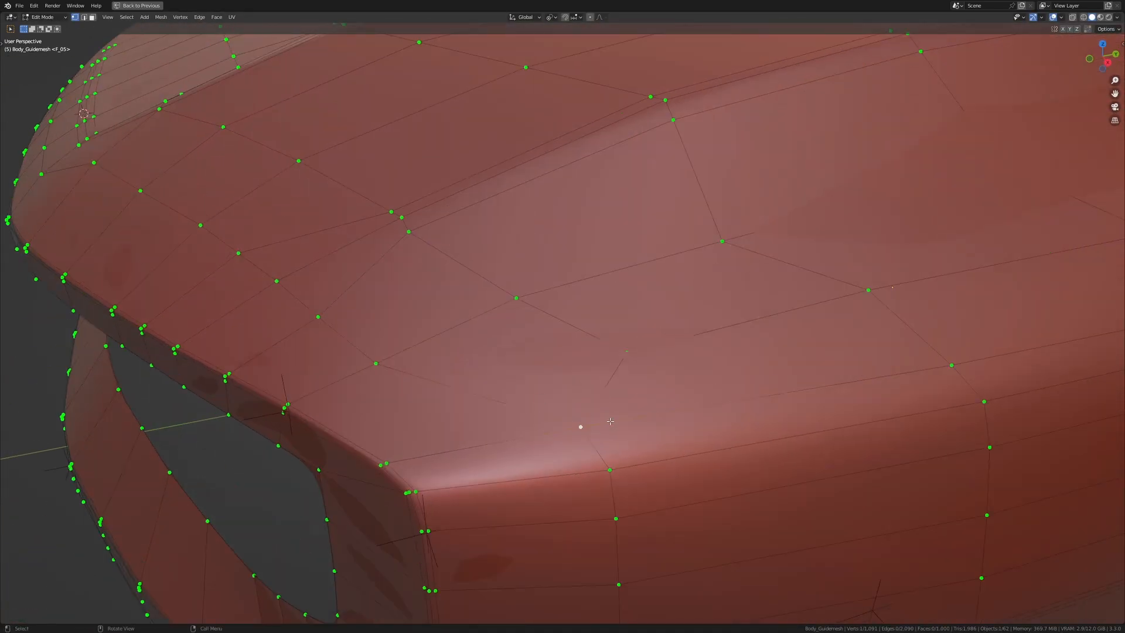
{"action": "key", "text": "g"}
{"action": "middle_click_drag", "start_coordinate": [610, 422], "coordinate": [494, 351]}
{"action": "key", "text": "shift+v"}
{"action": "left_click", "coordinate": [697, 421]}
{"action": "key", "text": "Tab"}
{"action": "key", "text": "Tab"}
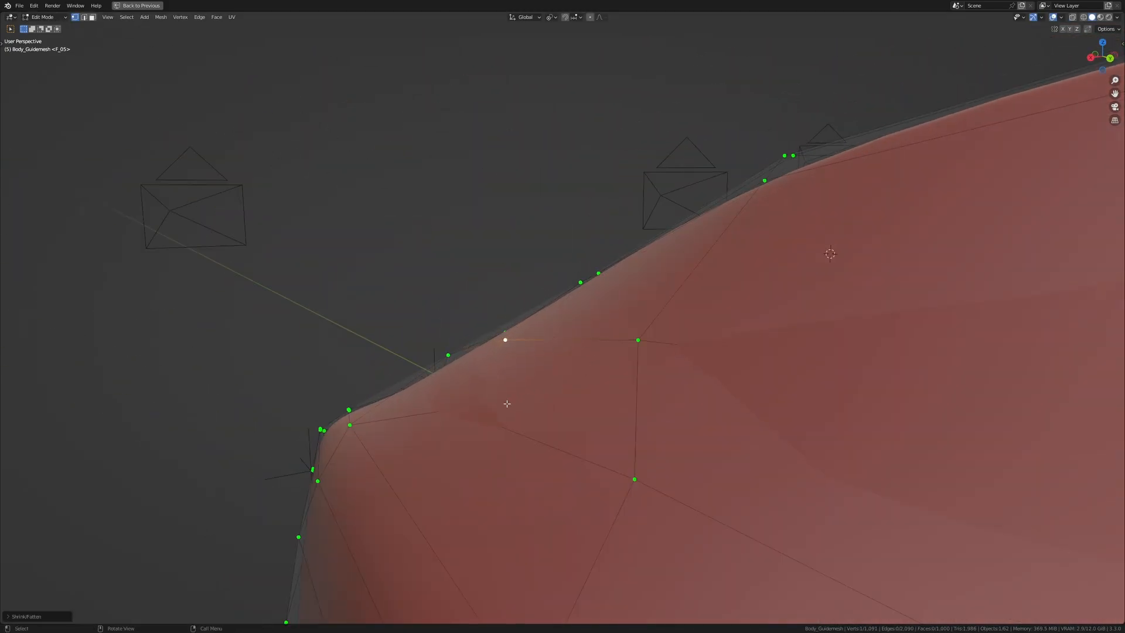
Step: Try adjusting the front corner hood vertex along its normal with Shrink/Fatten, and undo it
{"action": "key", "text": "Tab"}
{"action": "scroll", "coordinate": [522, 512], "scroll_direction": "down", "scroll_amount": 3}
{"action": "middle_click_drag", "start_coordinate": [525, 392], "coordinate": [648, 357]}
{"action": "key", "text": "Tab"}
{"action": "scroll", "coordinate": [648, 356], "scroll_direction": "up", "scroll_amount": 4}
{"action": "middle_click_drag", "start_coordinate": [516, 431], "coordinate": [539, 381]}
{"action": "key", "text": "alt+s"}
{"action": "key", "text": "ctrl+z"}
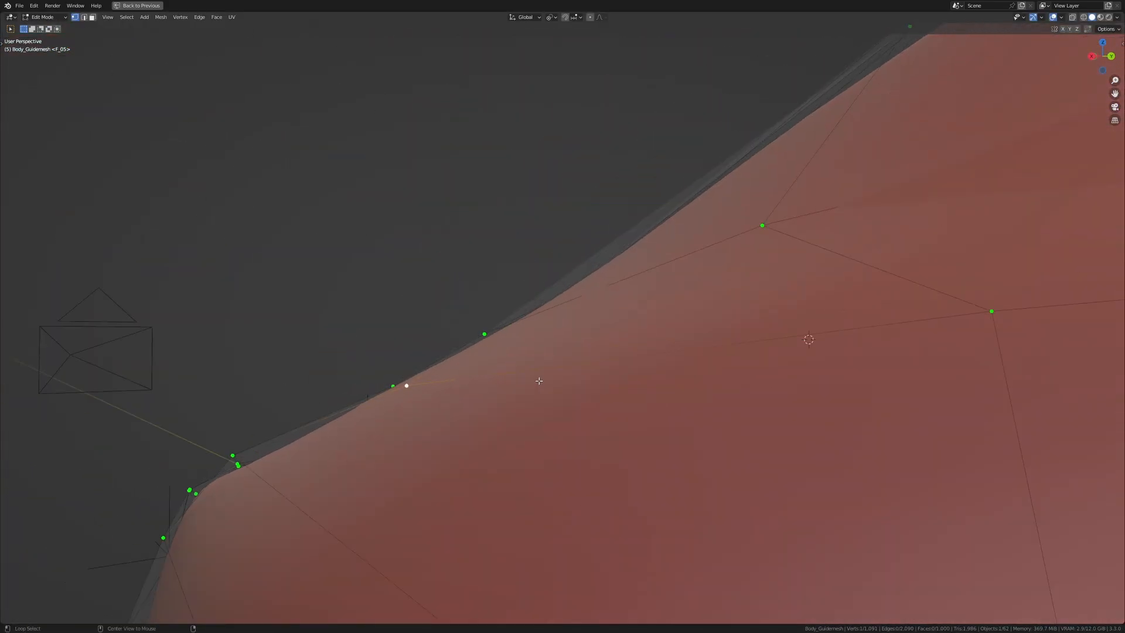
Step: Examine the smoothed hood surface and the edge flow around its front corner
{"action": "middle_click_drag", "start_coordinate": [362, 426], "coordinate": [424, 430], "text": "shift"}
{"action": "left_click", "coordinate": [316, 445]}
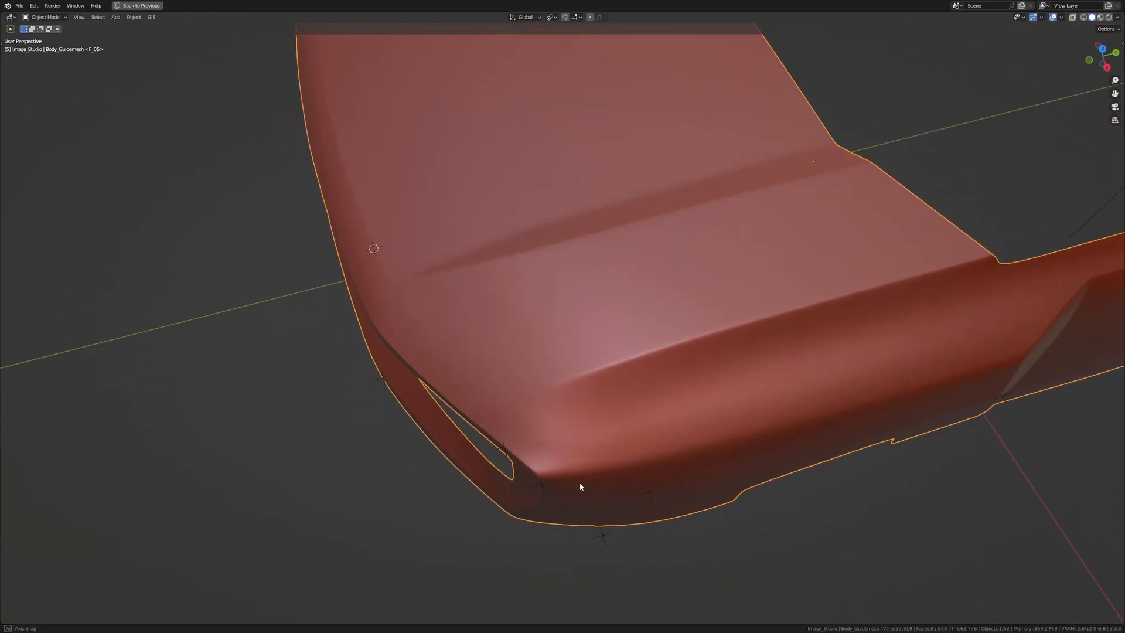
{"action": "scroll", "coordinate": [579, 482], "scroll_direction": "up", "scroll_amount": 2}
{"action": "key", "text": "Tab"}
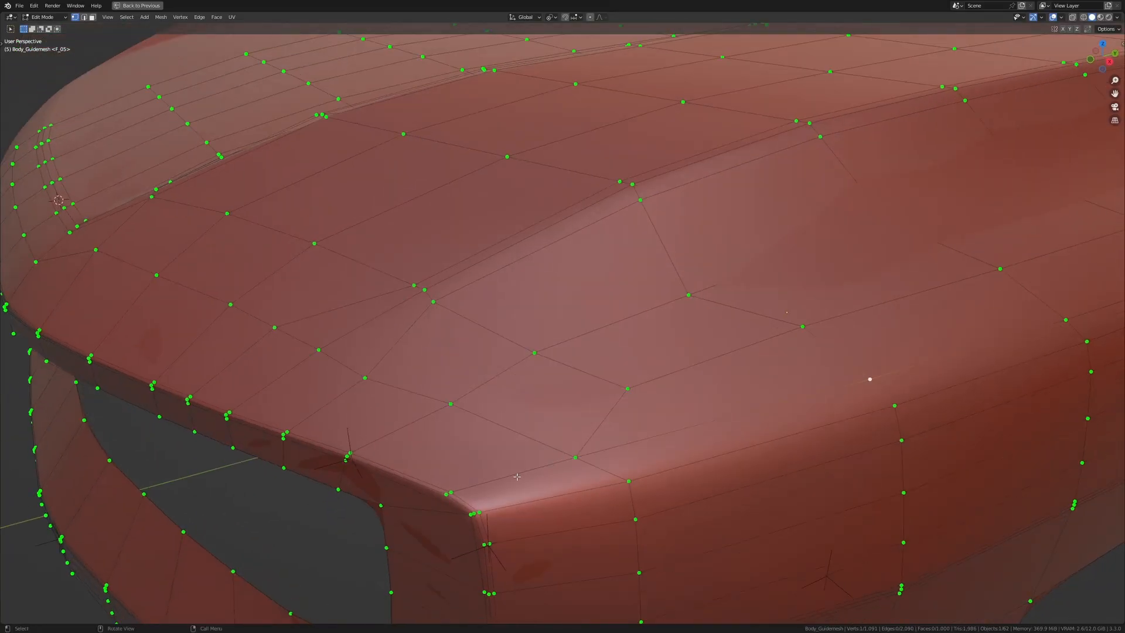
{"action": "scroll", "coordinate": [468, 487], "scroll_direction": "up", "scroll_amount": 3}
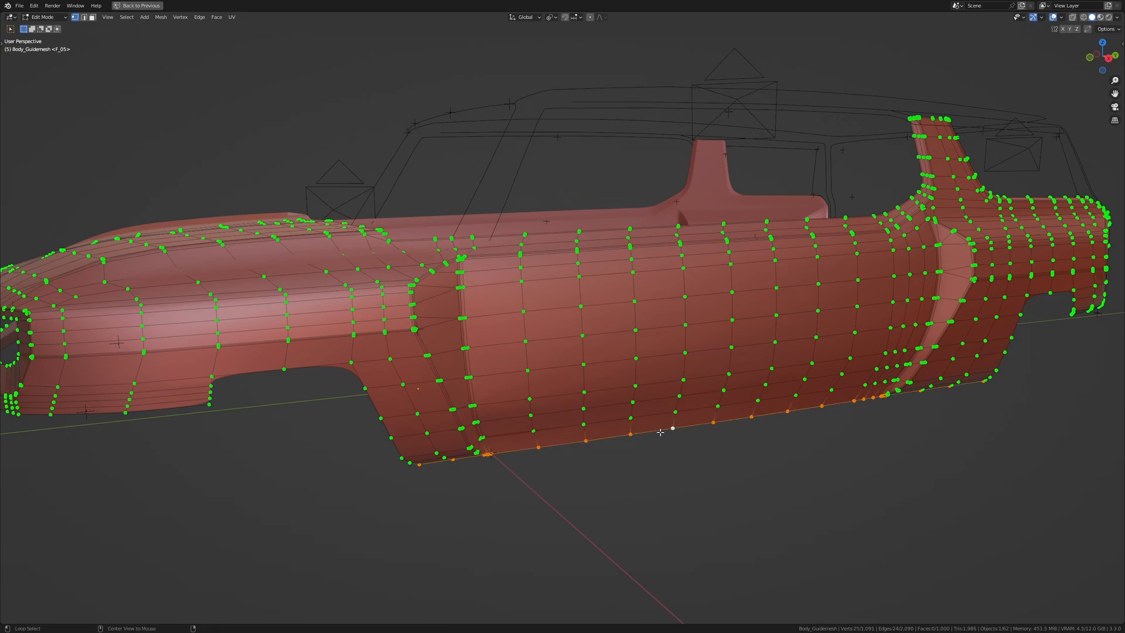
Step: Extrude the bottom edge loop of the body side downward along Z and add a supporting edge loop near the strip's upper edge
{"action": "scroll", "coordinate": [660, 432], "scroll_direction": "up", "scroll_amount": 5}
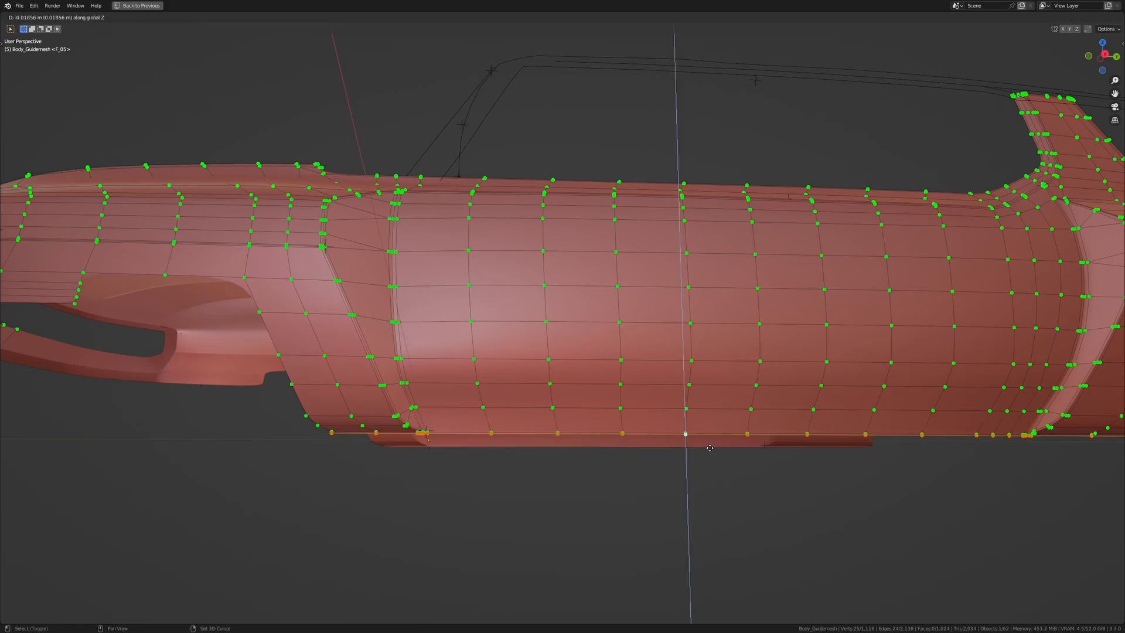
{"action": "left_click", "coordinate": [789, 483]}
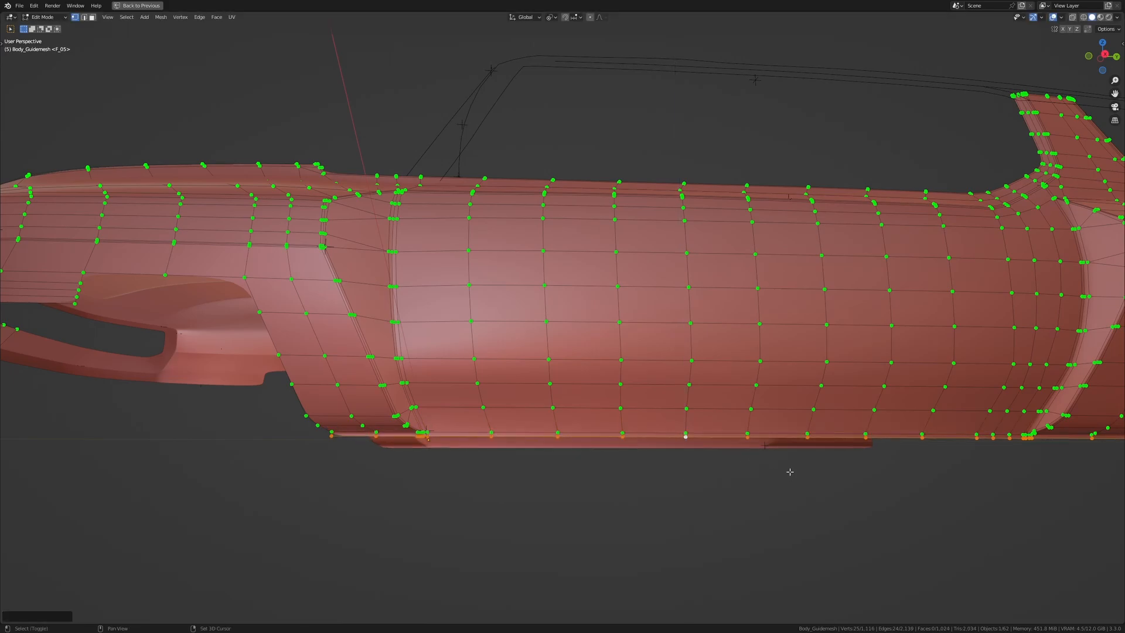
{"action": "scroll", "coordinate": [762, 457], "scroll_direction": "up", "scroll_amount": 8}
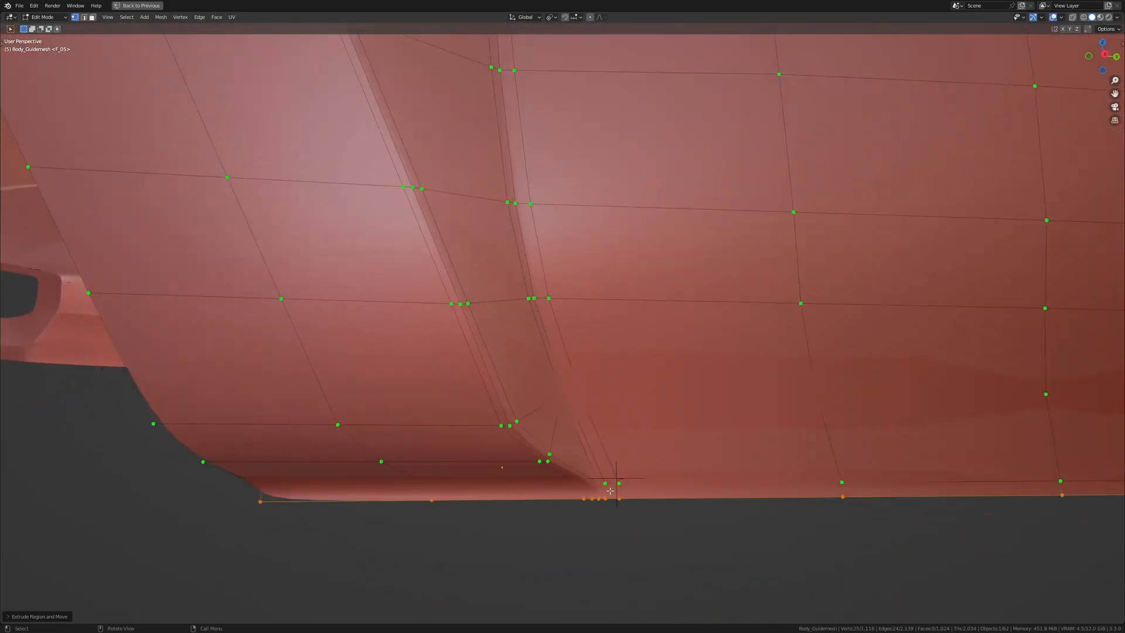
{"action": "left_click", "coordinate": [602, 495]}
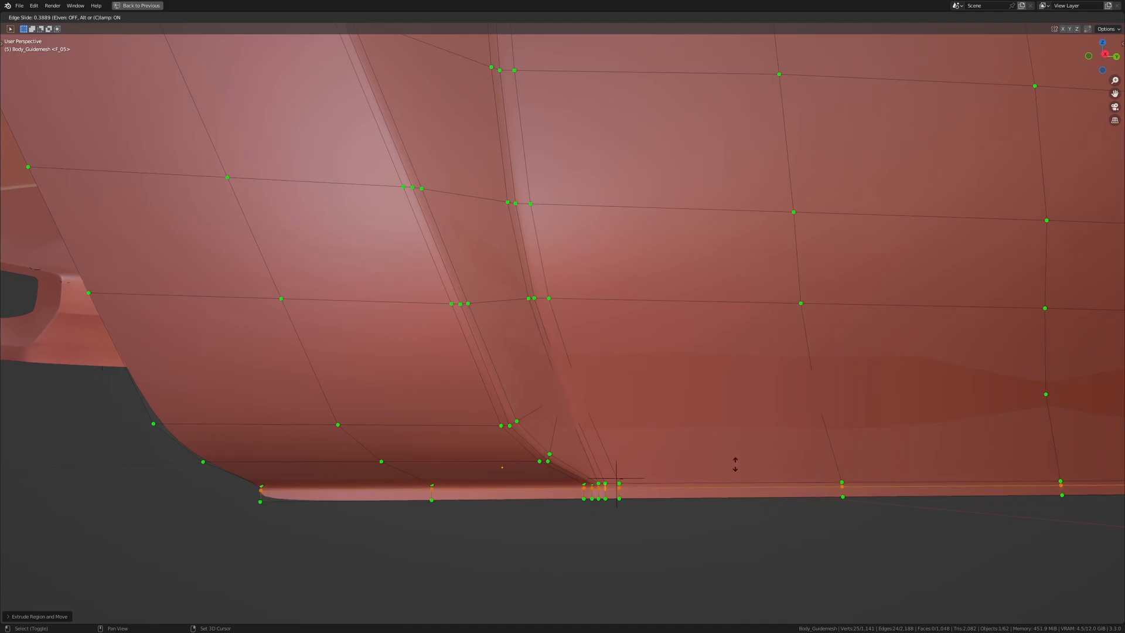
Step: Examine the smoothed lower body edge in Object Mode and return to the four-view layout with the reference photos
{"action": "scroll", "coordinate": [871, 464], "scroll_direction": "down", "scroll_amount": 5}
{"action": "key", "text": "Tab"}
{"action": "middle_click_drag", "start_coordinate": [849, 419], "coordinate": [826, 415]}
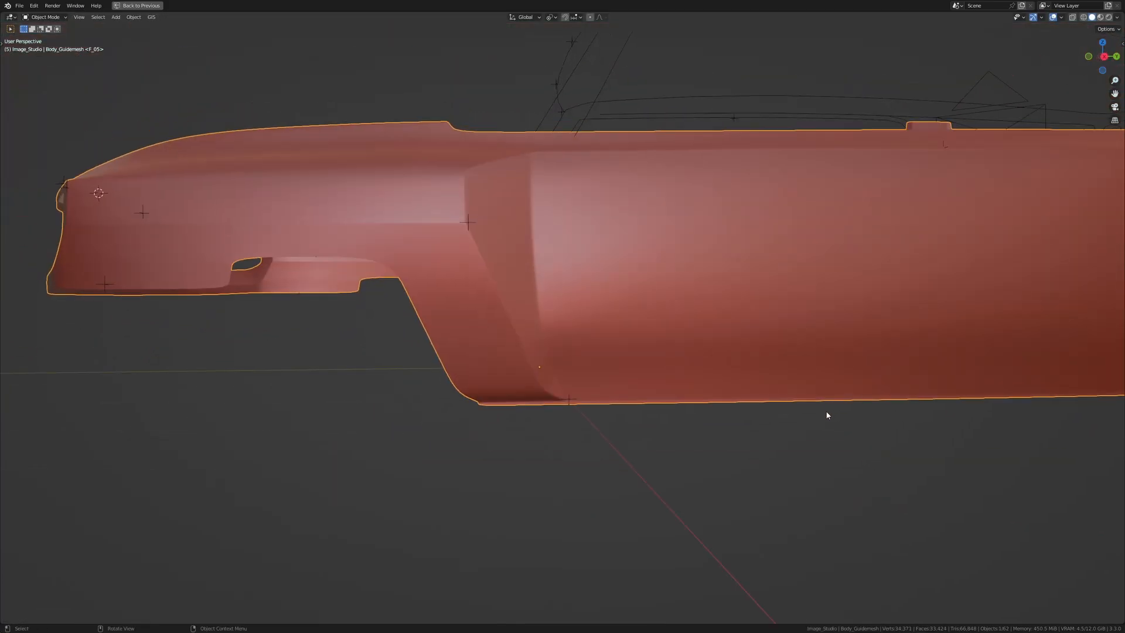
{"action": "scroll", "coordinate": [826, 414], "scroll_direction": "down", "scroll_amount": 2}
{"action": "middle_click_drag", "start_coordinate": [826, 375], "coordinate": [620, 403], "text": "shift"}
{"action": "key", "text": "ctrl+space"}
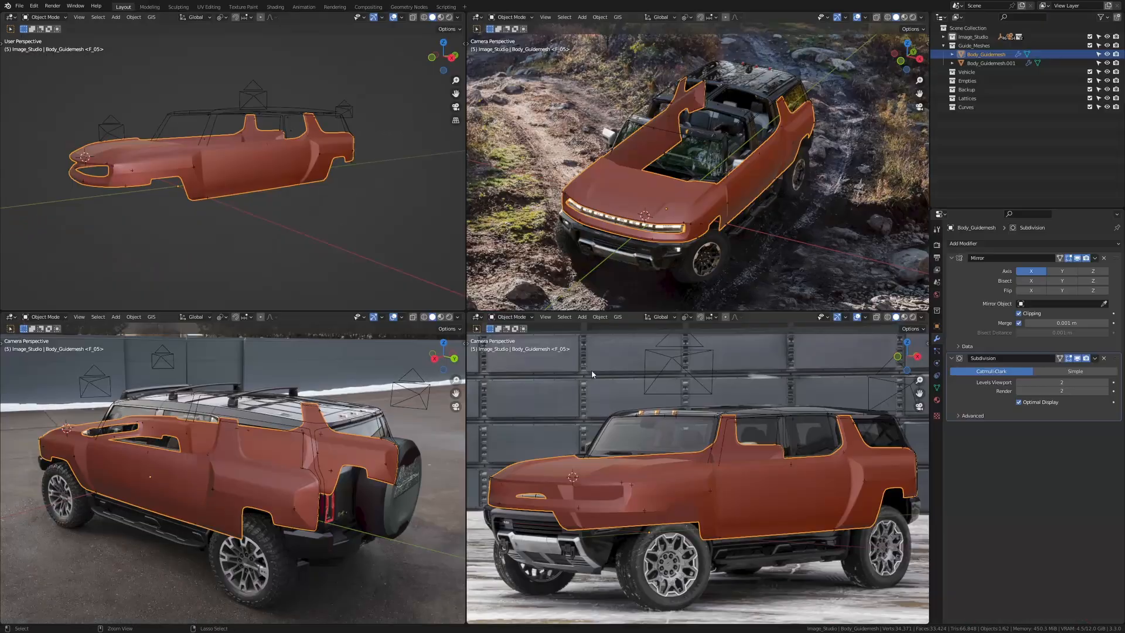